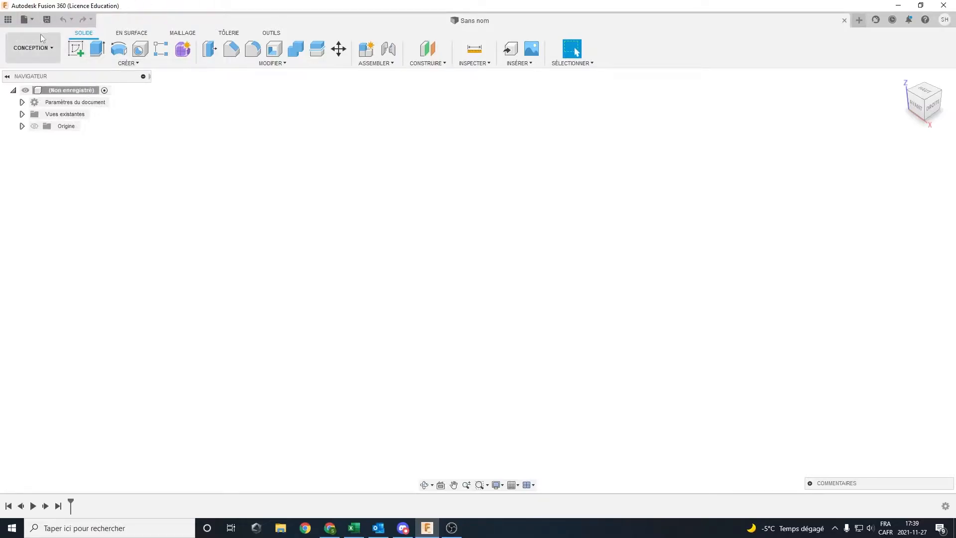
Create a new electronics design and add a new schematic to it.
{"action": "left_click", "coordinate": [33, 20]}
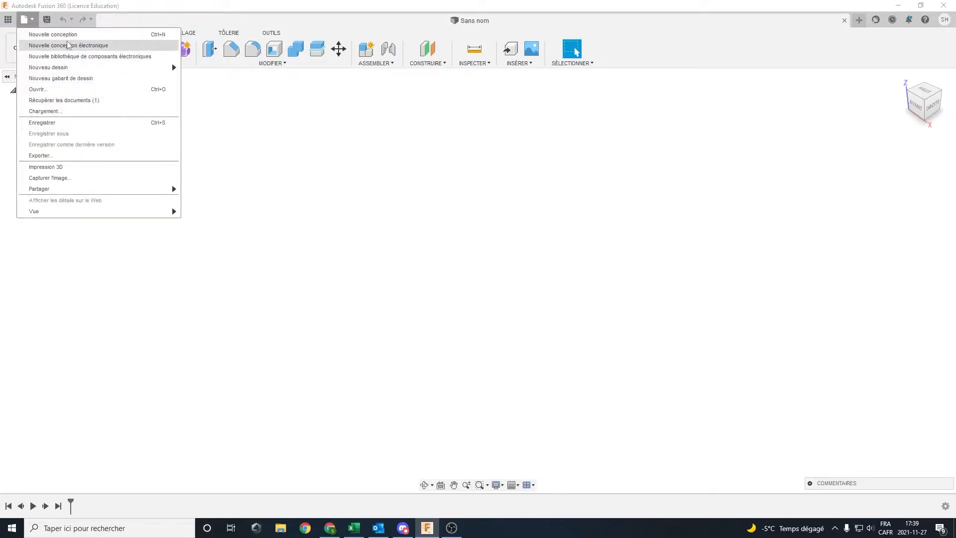
{"action": "left_click", "coordinate": [96, 48]}
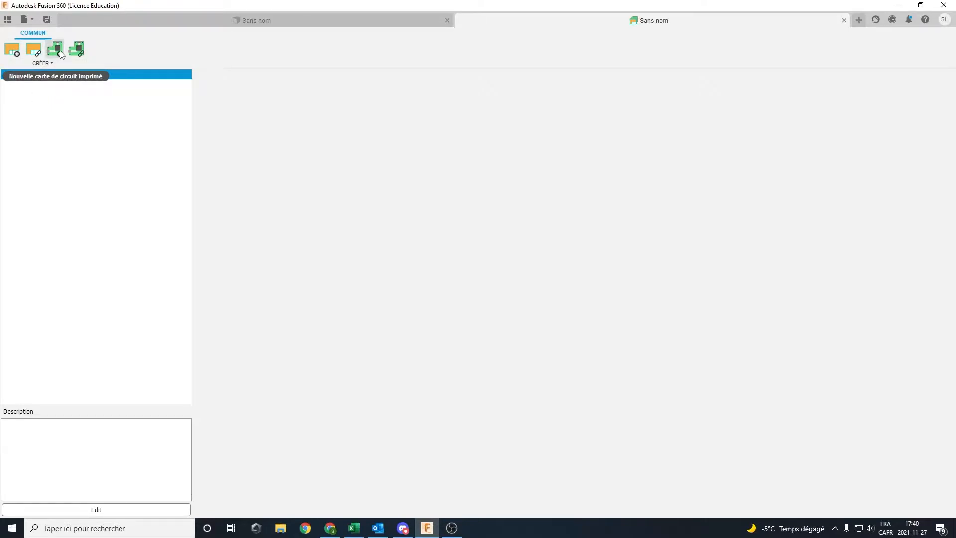
{"action": "left_click", "coordinate": [16, 53]}
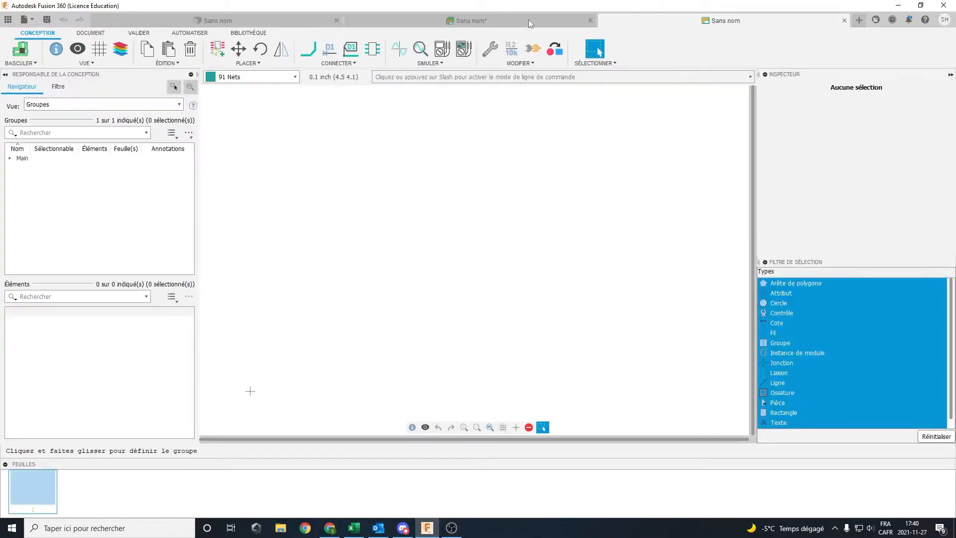
Save the electronics design as Circuit-LED in the DST404 project, and return to its schematic.
{"action": "left_click", "coordinate": [525, 21]}
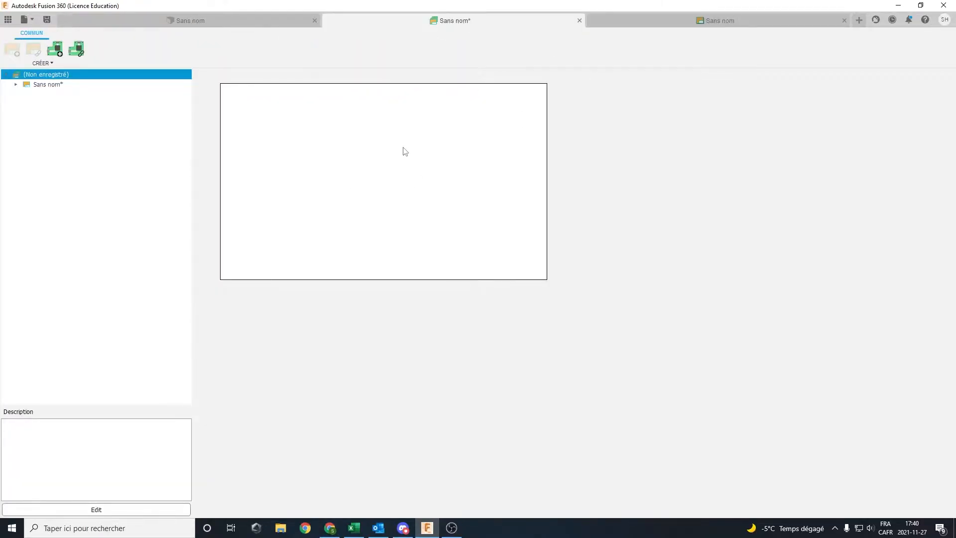
{"action": "key", "text": "ctrl+s"}
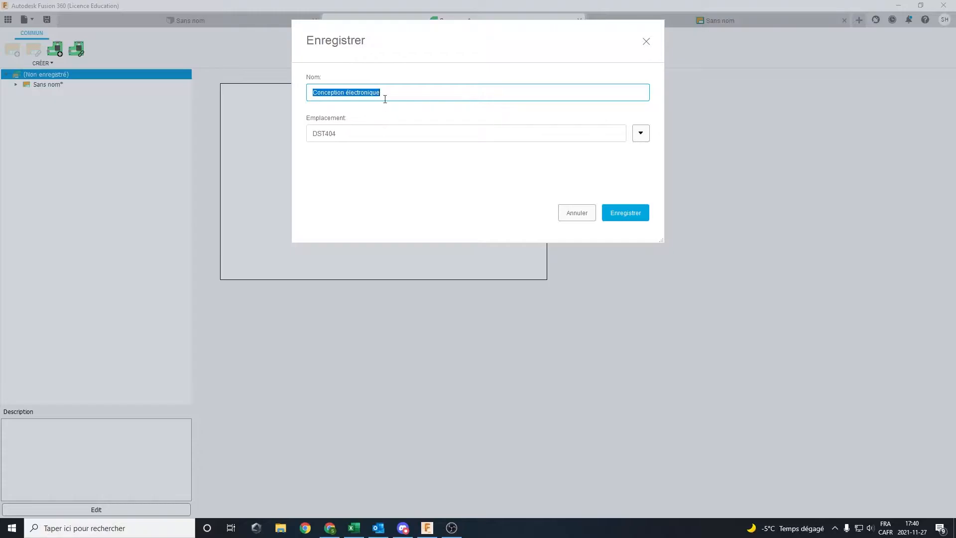
{"action": "type", "text": "Circuit-LED"}
{"action": "left_click_drag", "start_coordinate": [361, 93], "coordinate": [237, 82]}
{"action": "left_click", "coordinate": [630, 212]}
{"action": "left_click", "coordinate": [637, 22]}
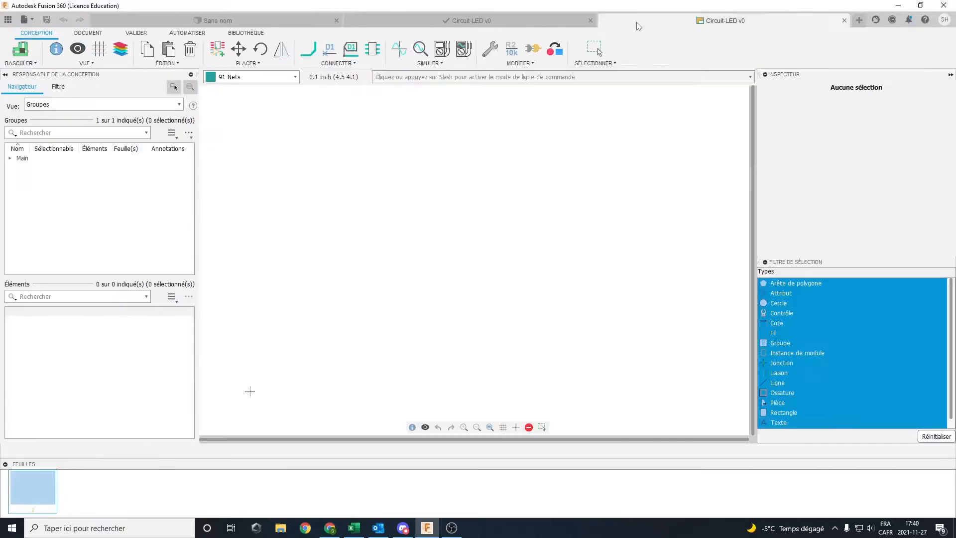
{"action": "left_click", "coordinate": [594, 49]}
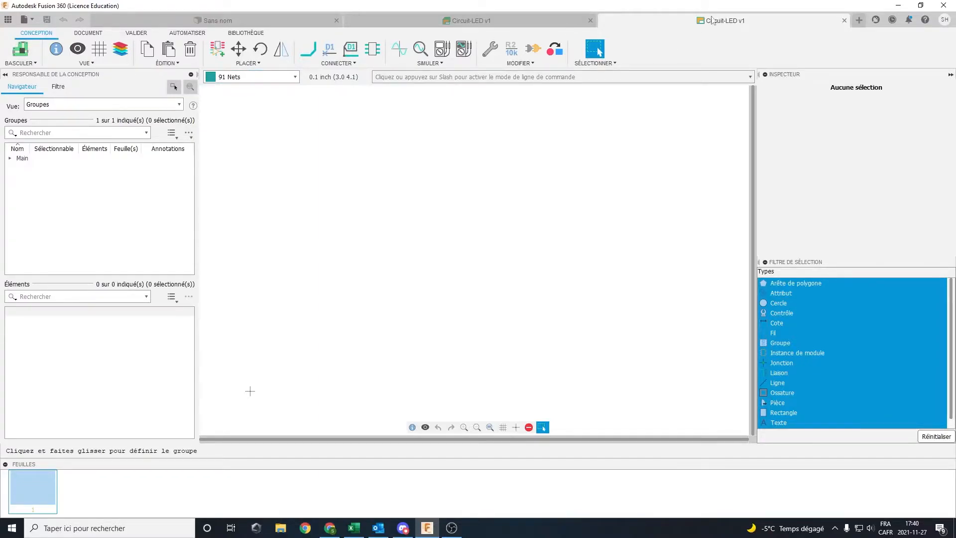
Rename the Circuit-LED schematic file in the DST404 project as Circuit-LED_Schéma.
{"action": "left_click", "coordinate": [8, 19]}
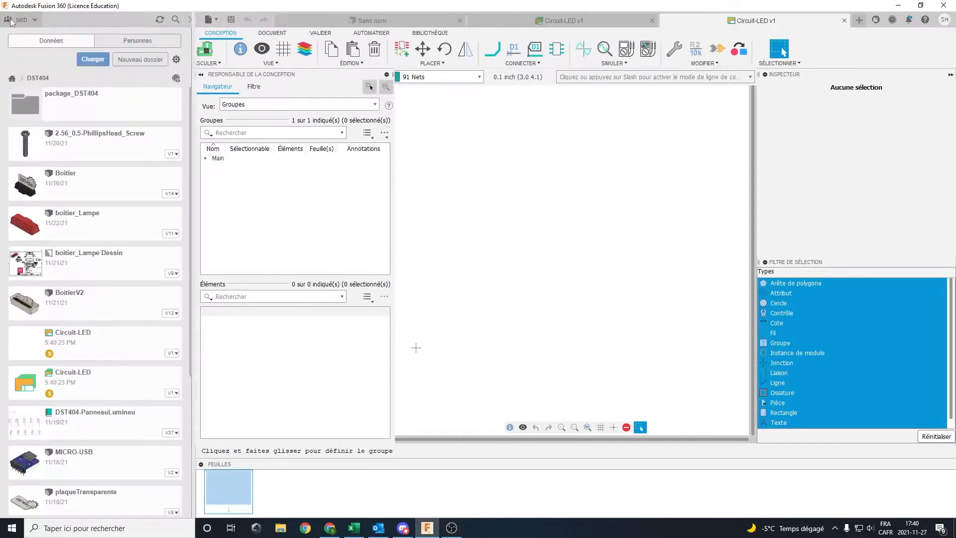
{"action": "scroll", "coordinate": [72, 338], "scroll_direction": "down", "scroll_amount": 4}
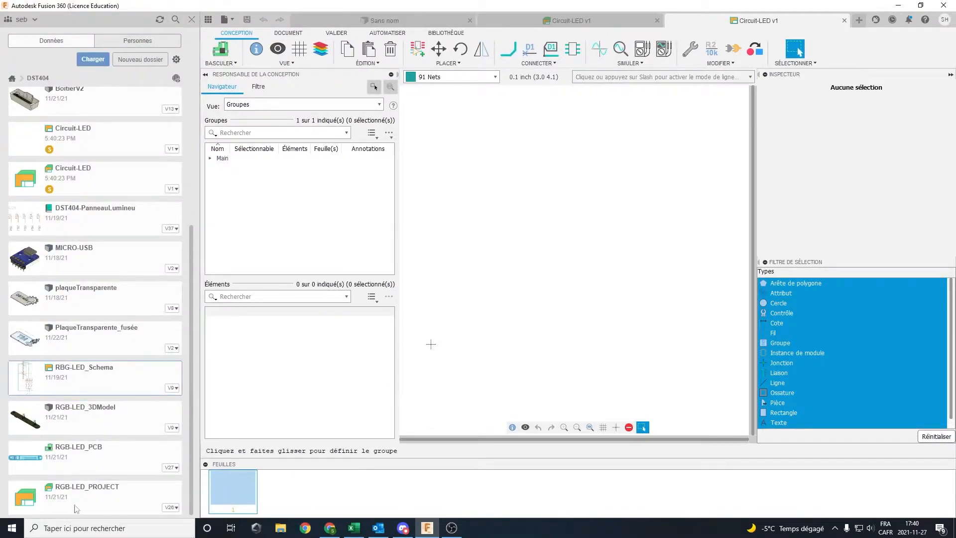
{"action": "scroll", "coordinate": [77, 461], "scroll_direction": "up", "scroll_amount": 4}
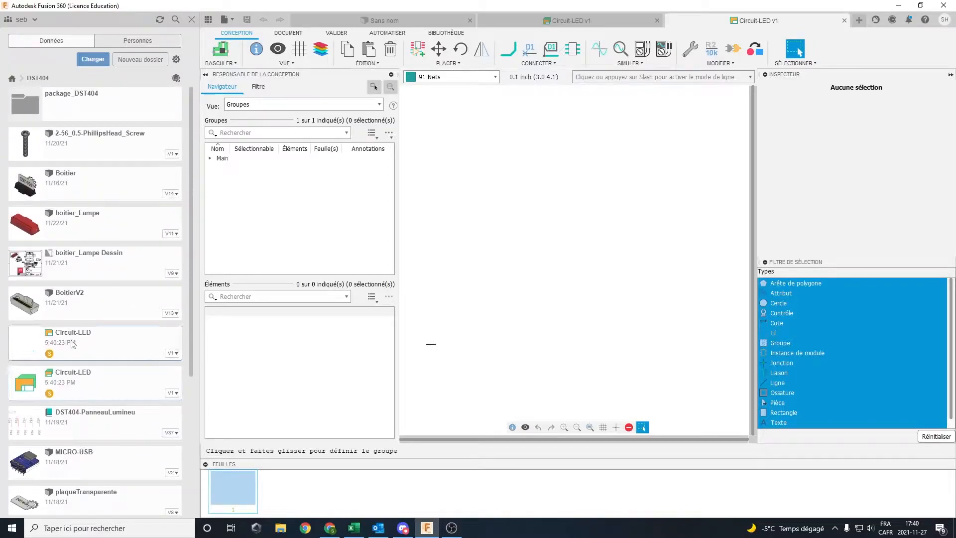
{"action": "right_click", "coordinate": [86, 342]}
{"action": "left_click", "coordinate": [107, 376]}
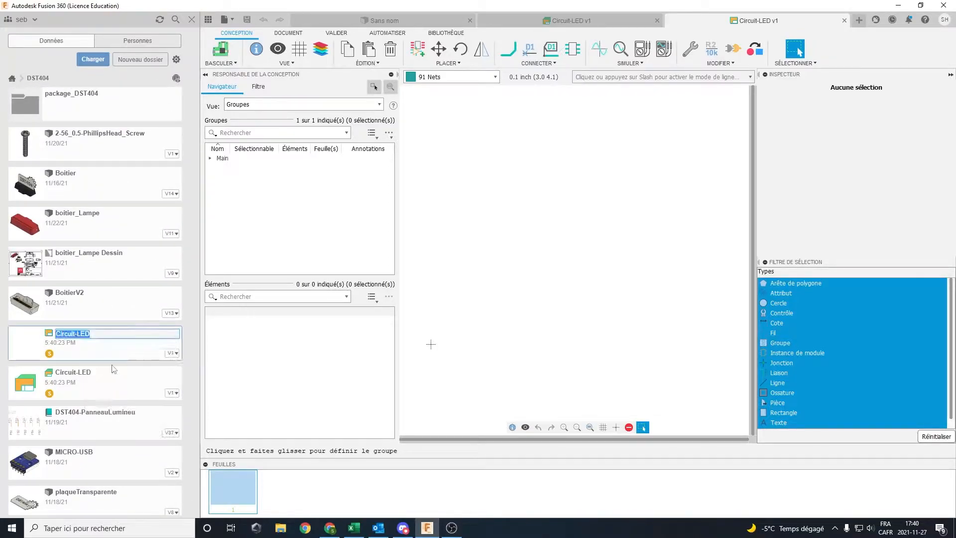
{"action": "left_click", "coordinate": [99, 332]}
{"action": "type", "text": "_S"}
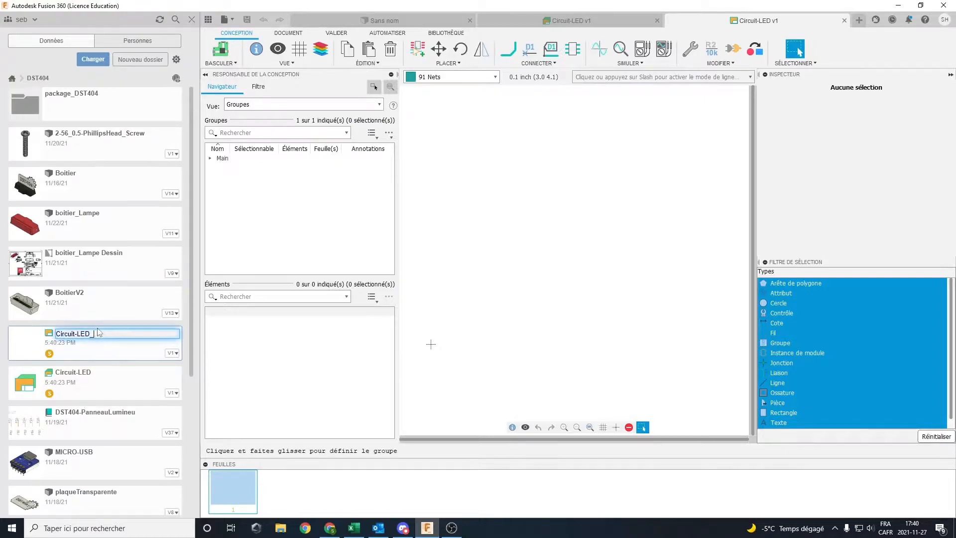
{"action": "type", "text": "chéma"}
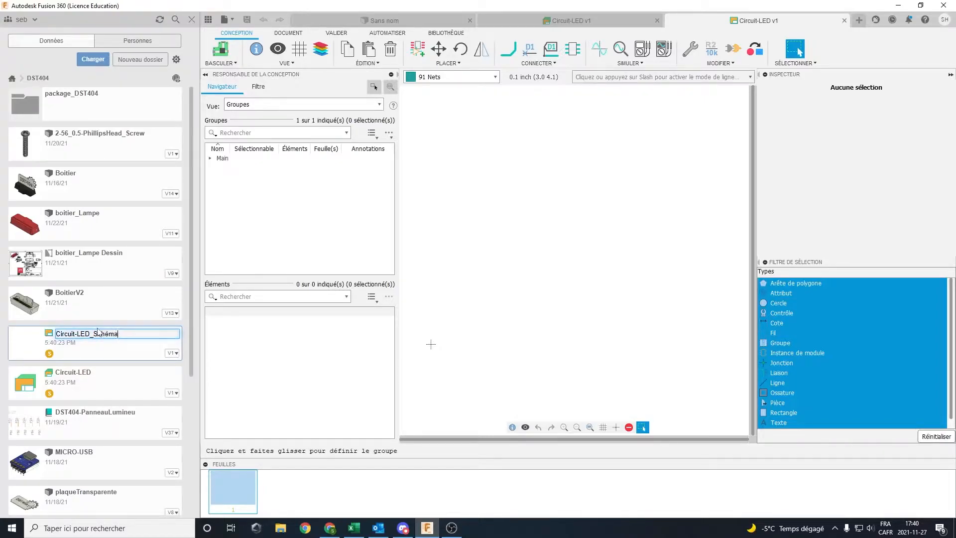
{"action": "key", "text": "Return"}
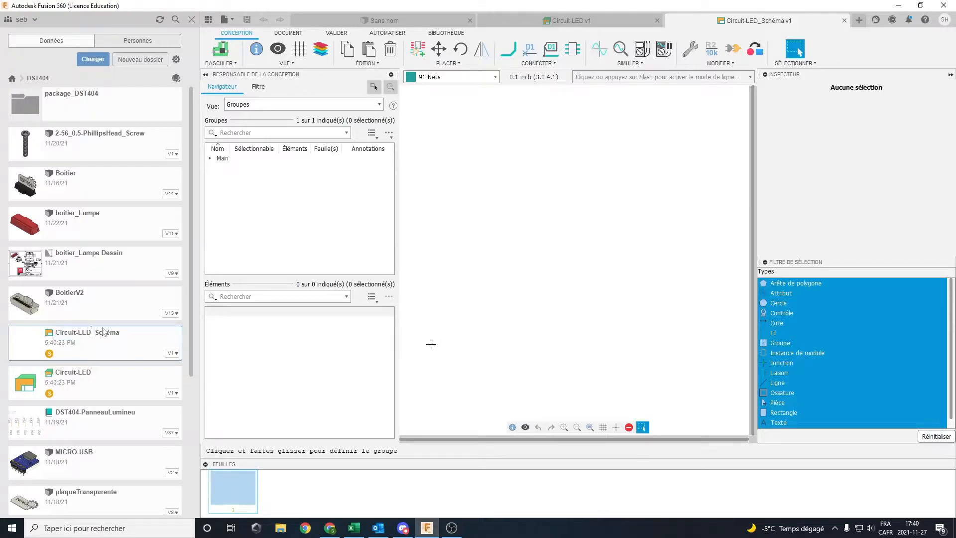
{"action": "left_click", "coordinate": [192, 21]}
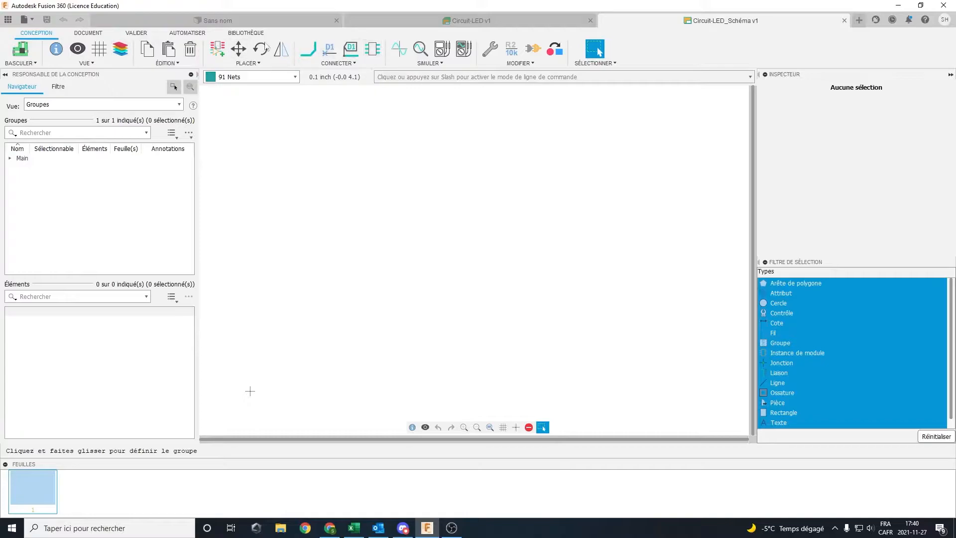
Examine the parts offered in the Display_LED and LED libraries, including CHIP-FLAT-G_0402, without adding any to the schematic.
{"action": "left_click", "coordinate": [248, 64]}
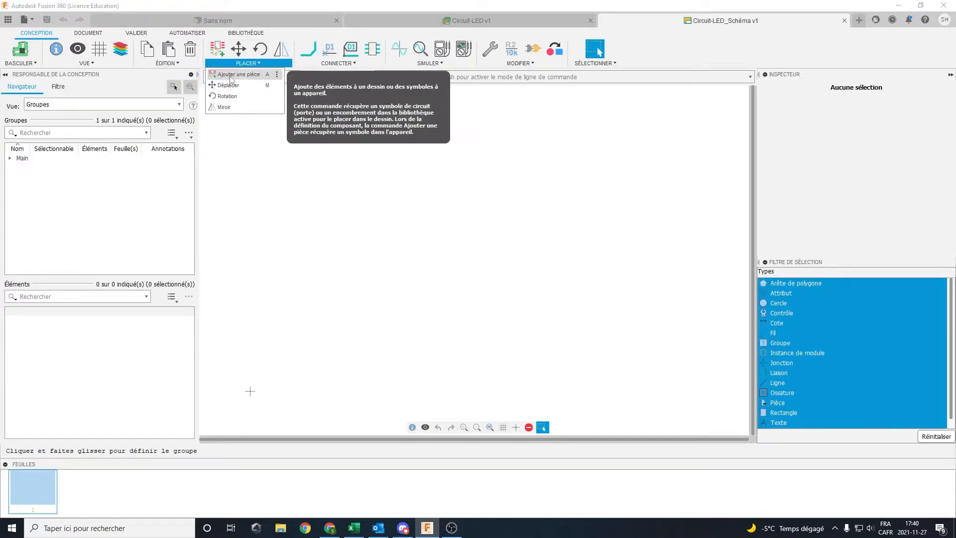
{"action": "left_click", "coordinate": [231, 75]}
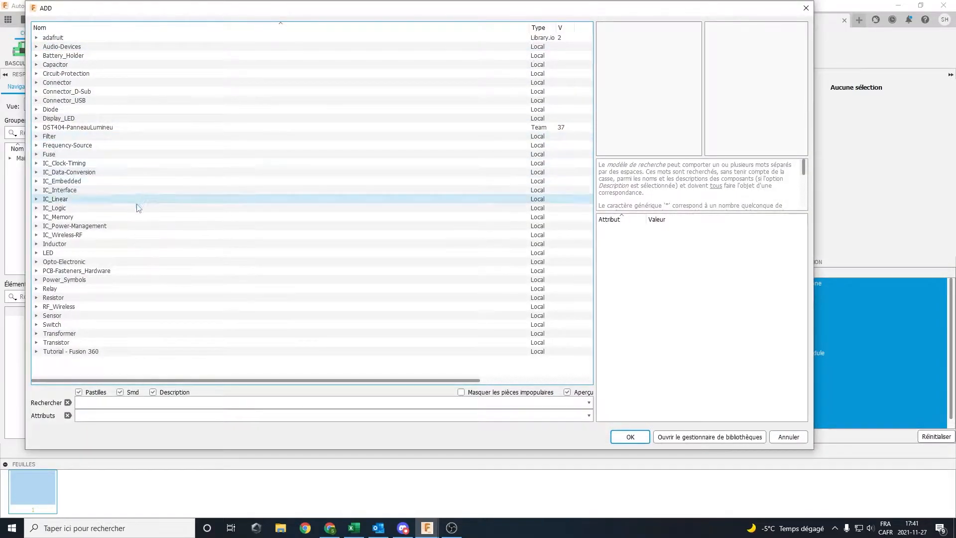
{"action": "left_click", "coordinate": [41, 120]}
{"action": "left_click", "coordinate": [79, 128]}
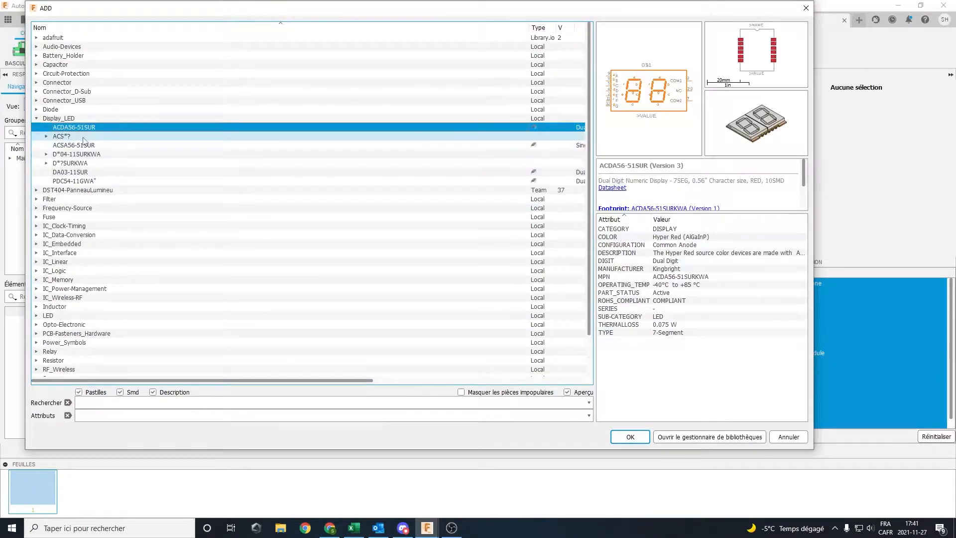
{"action": "left_click", "coordinate": [82, 145]}
{"action": "left_click", "coordinate": [49, 316]}
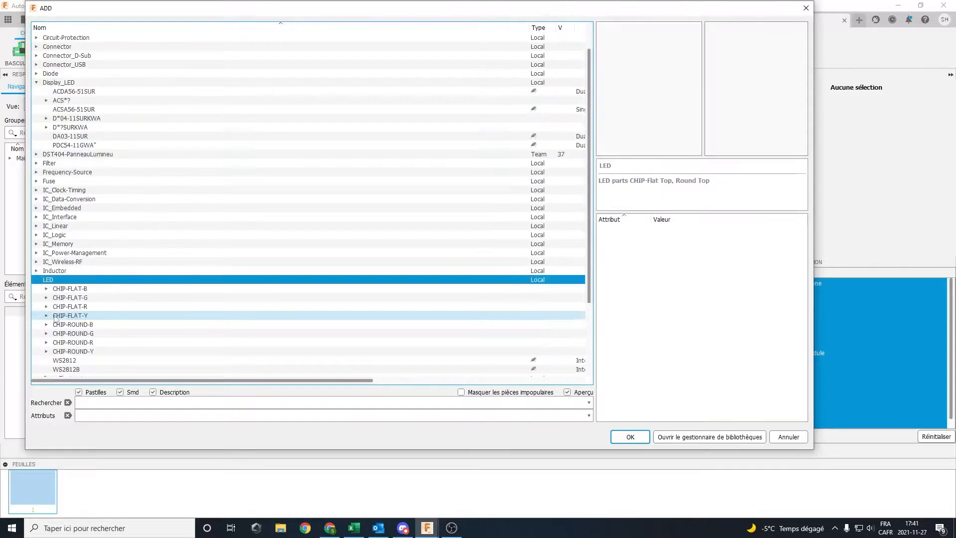
{"action": "left_click", "coordinate": [69, 298]}
{"action": "left_click", "coordinate": [46, 297]}
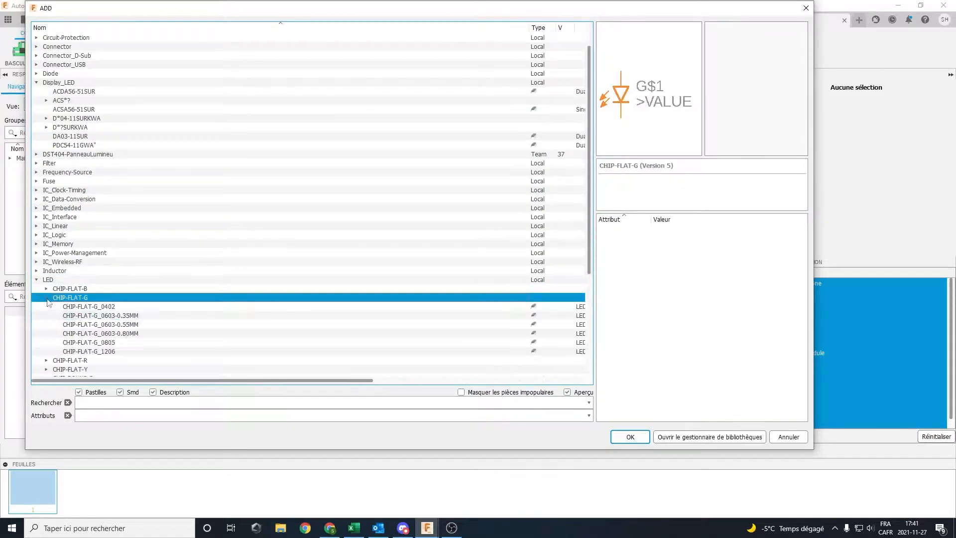
{"action": "left_click", "coordinate": [84, 307]}
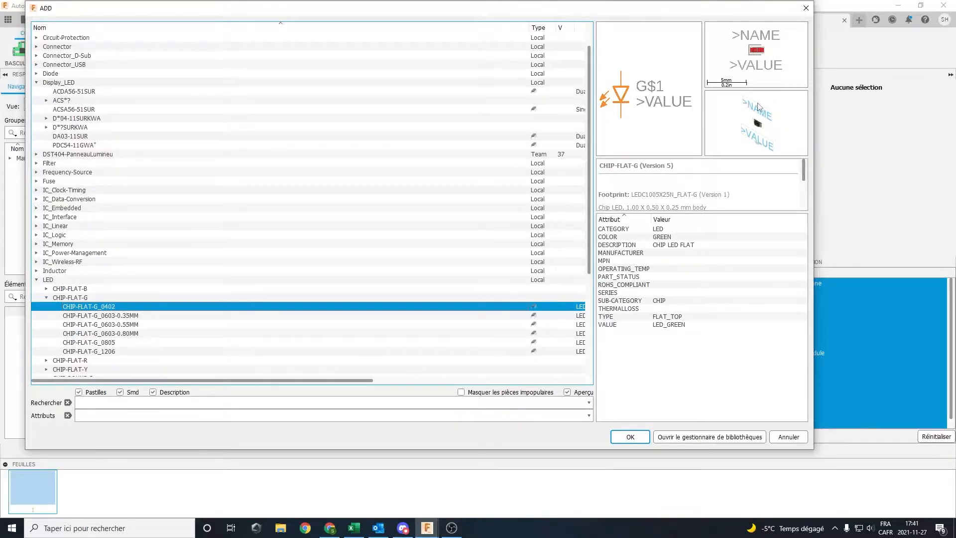
{"action": "left_click", "coordinate": [37, 280]}
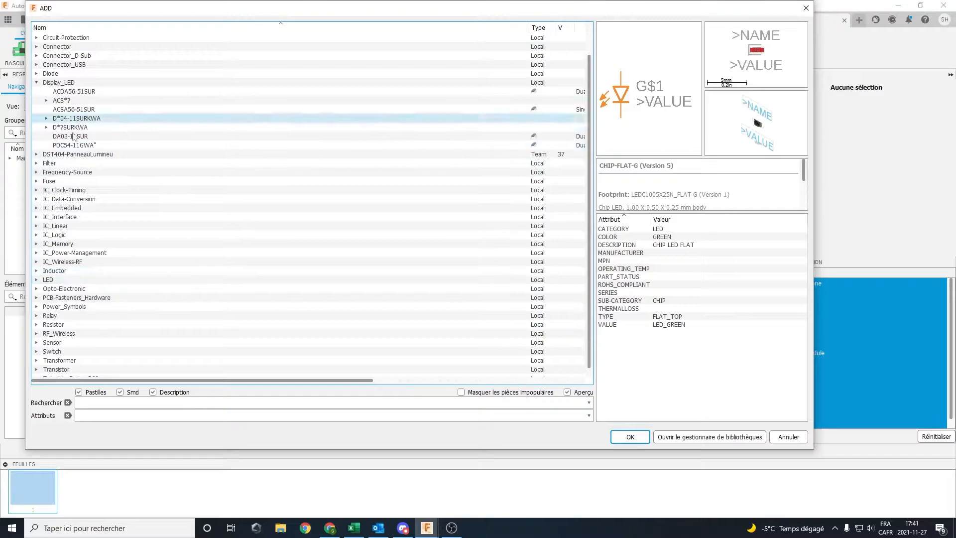
{"action": "left_click", "coordinate": [36, 82]}
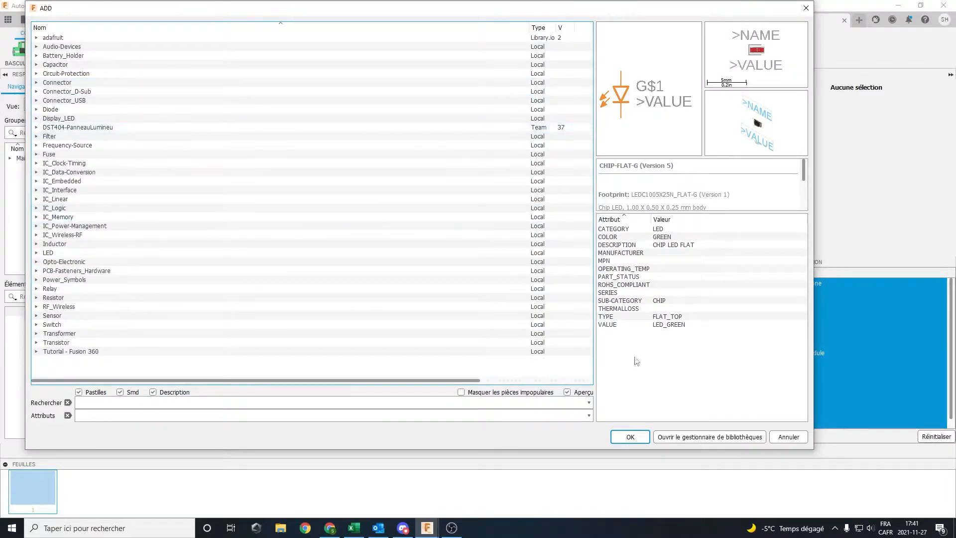
{"action": "left_click", "coordinate": [788, 436]}
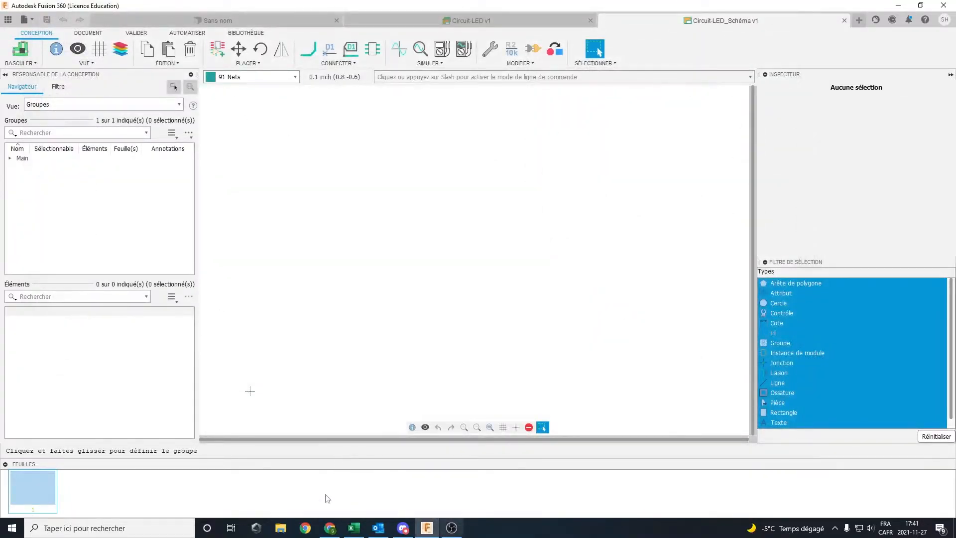
In Chrome, download the DST404-Composantes électroniques library from the course's Electronique section and show the downloaded file in its folder.
{"action": "left_click", "coordinate": [330, 528]}
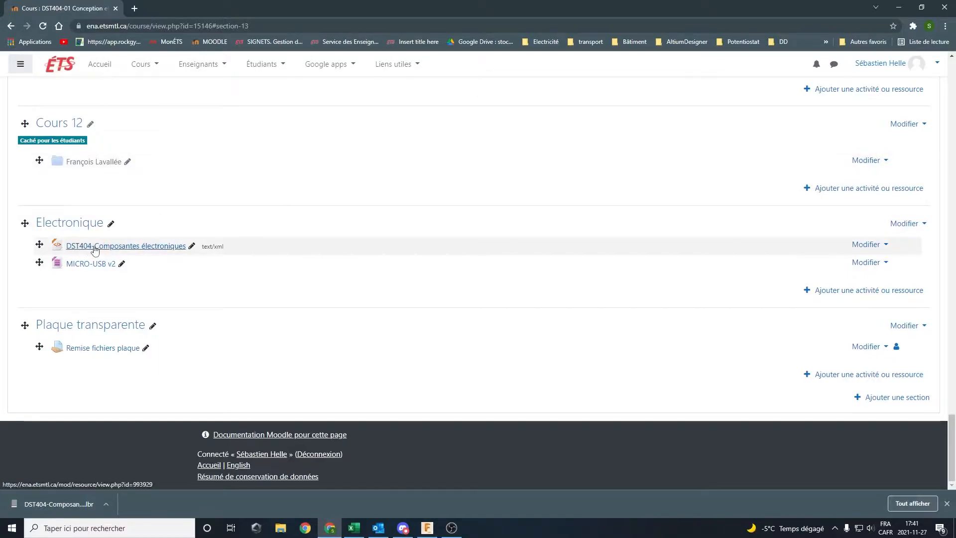
{"action": "left_click", "coordinate": [128, 245]}
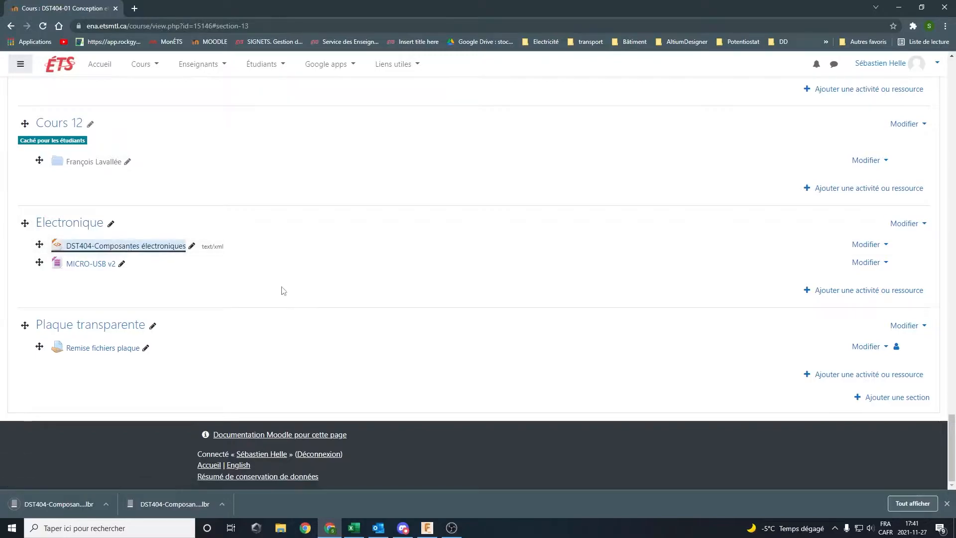
{"action": "left_click", "coordinate": [106, 505]}
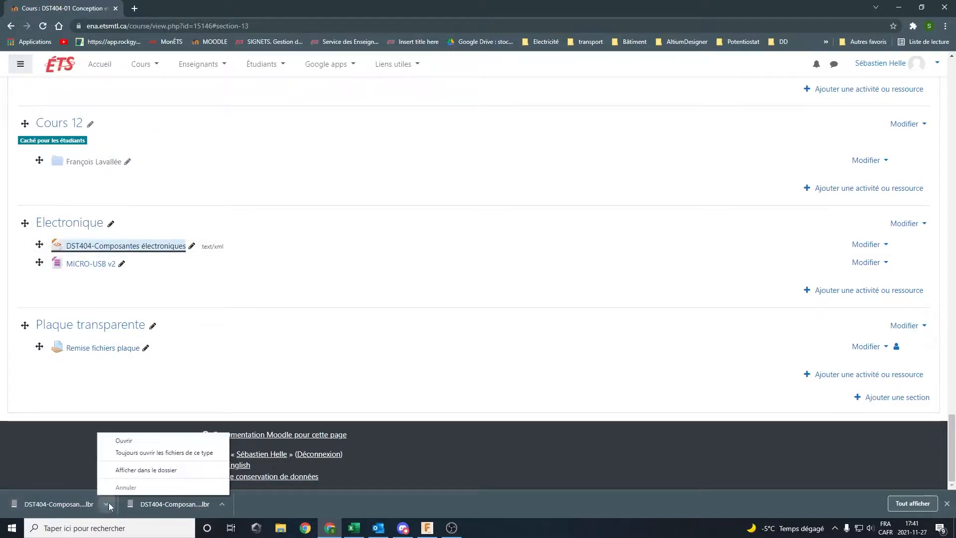
{"action": "left_click", "coordinate": [136, 470]}
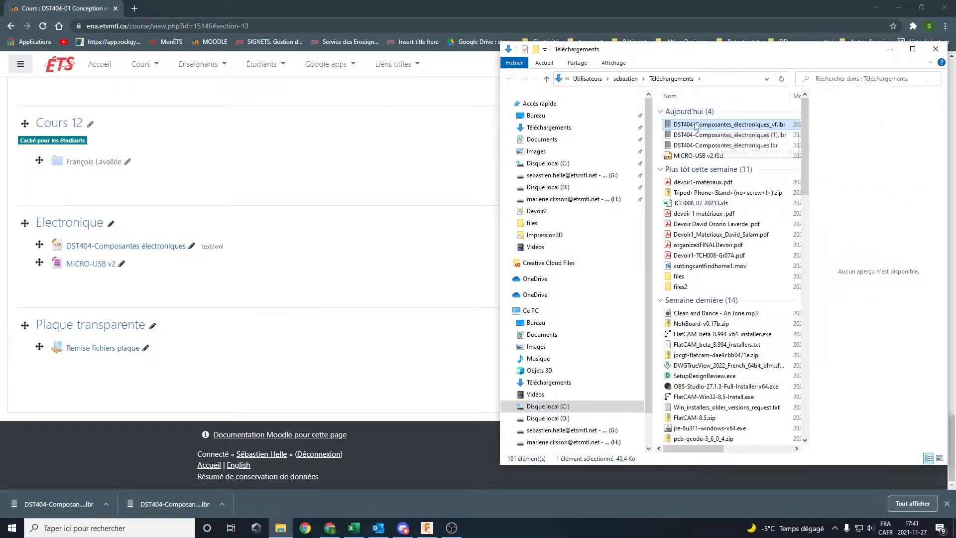
Switch to Fusion 360 and add the downloaded DST404-Composantes_électroniques_vf.lbr file to the schematic's available libraries.
{"action": "key", "text": "alt+Tab"}
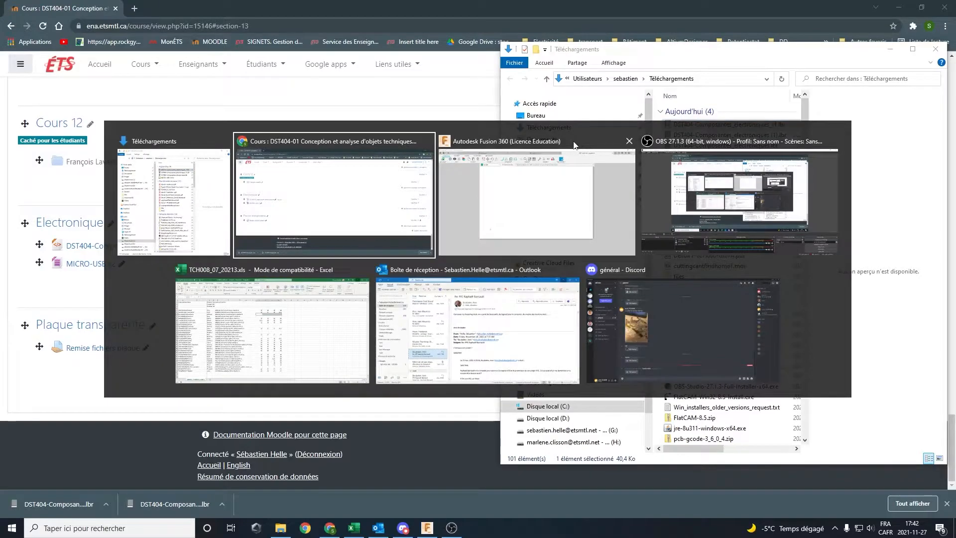
{"action": "left_click", "coordinate": [574, 145]}
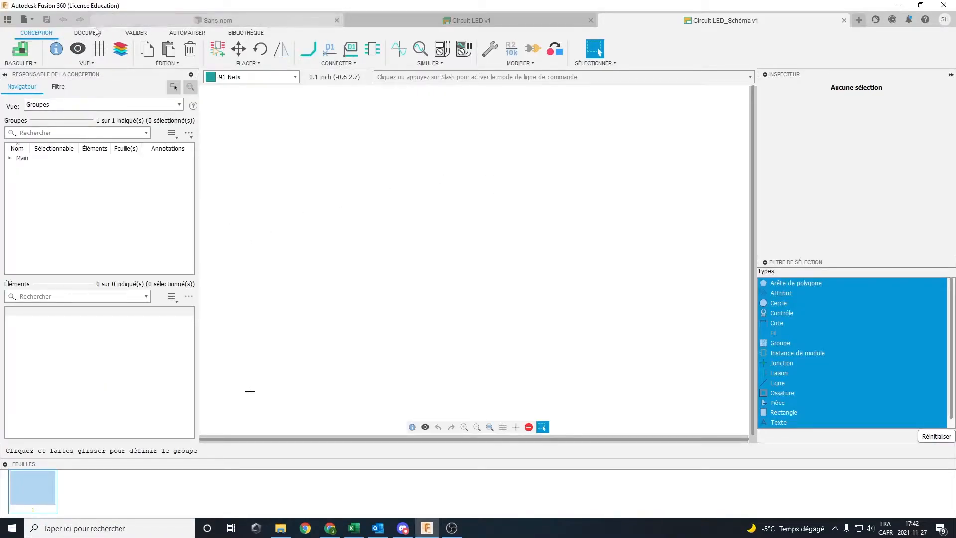
{"action": "left_click", "coordinate": [248, 33]}
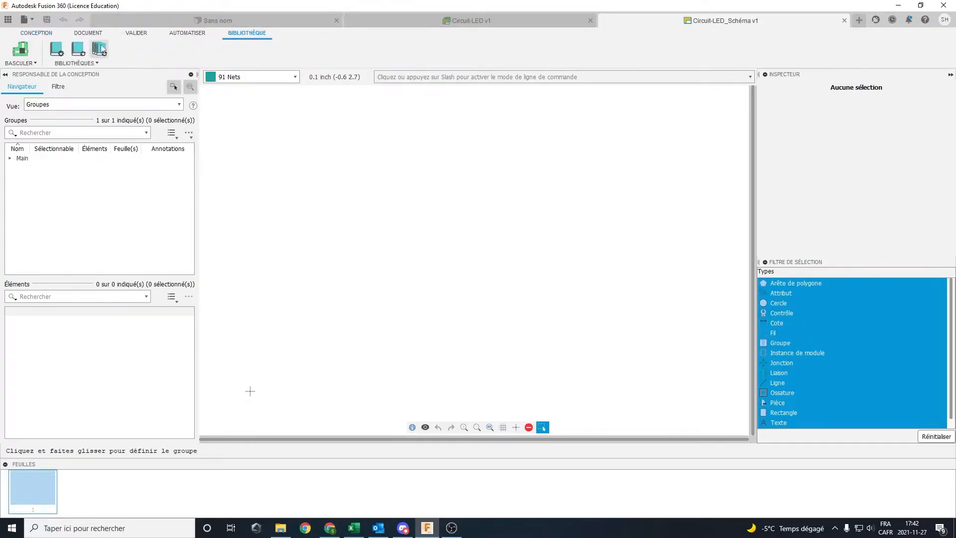
{"action": "left_click", "coordinate": [58, 49]}
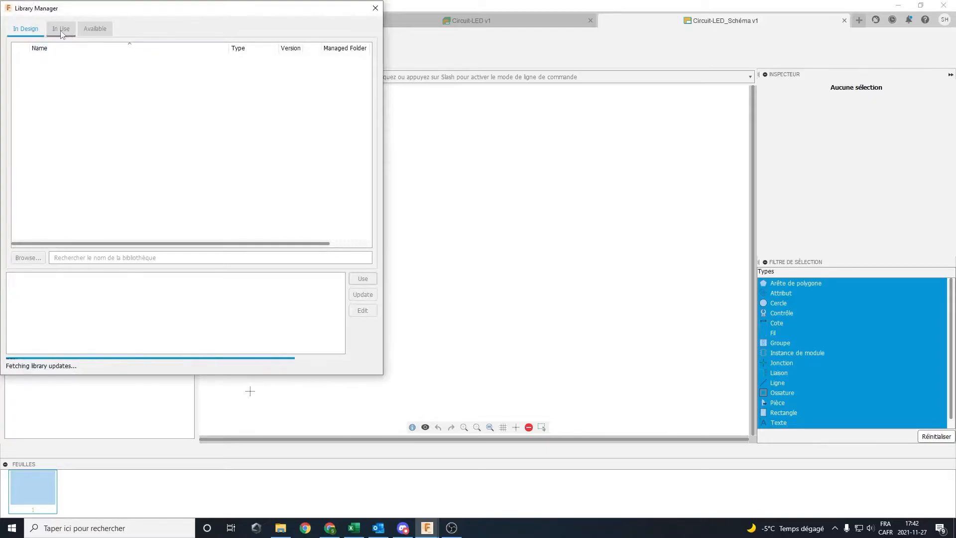
{"action": "left_click", "coordinate": [61, 29]}
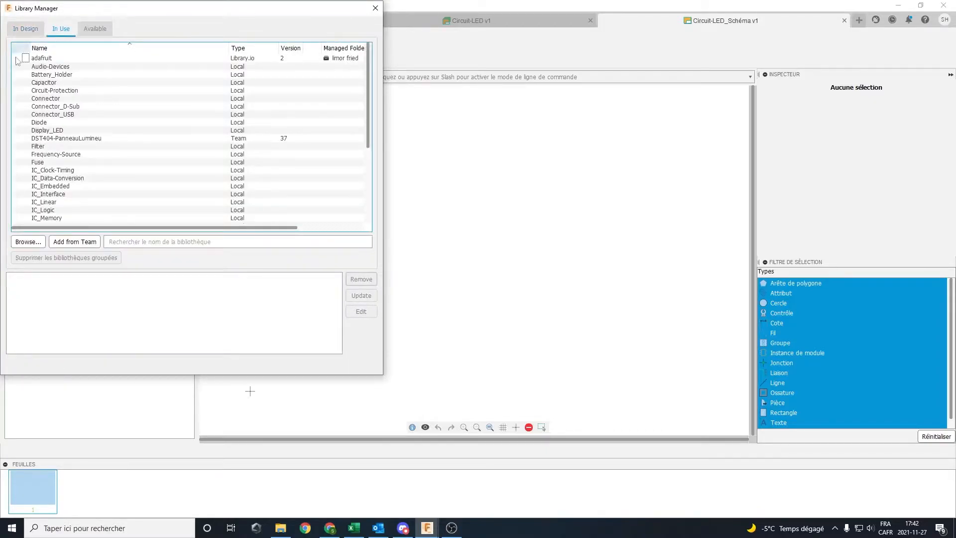
{"action": "left_click", "coordinate": [96, 23]}
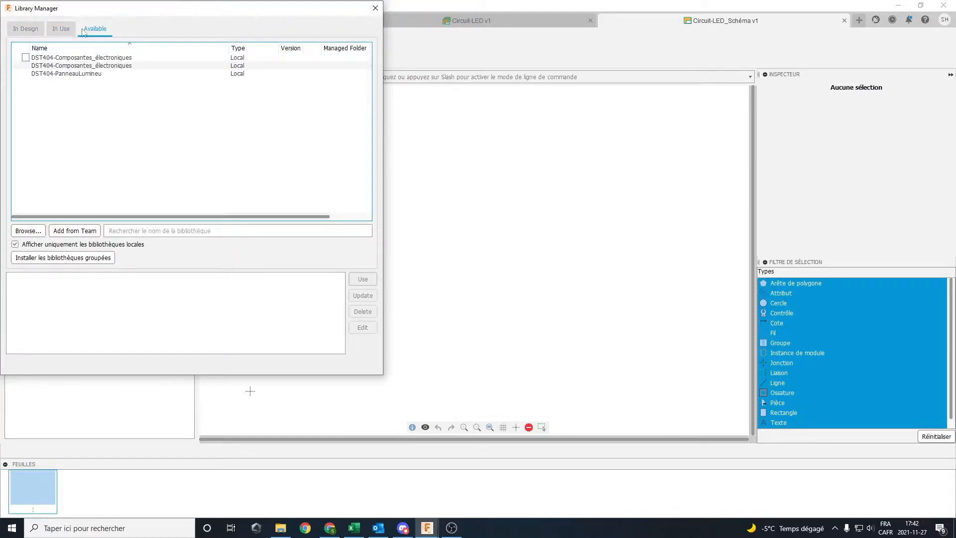
{"action": "left_click", "coordinate": [29, 231]}
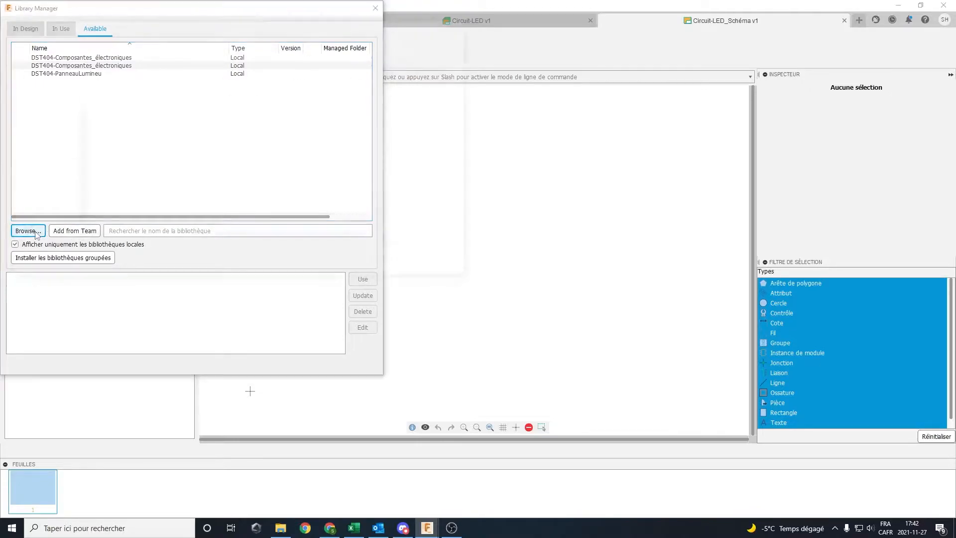
{"action": "left_click", "coordinate": [182, 103]}
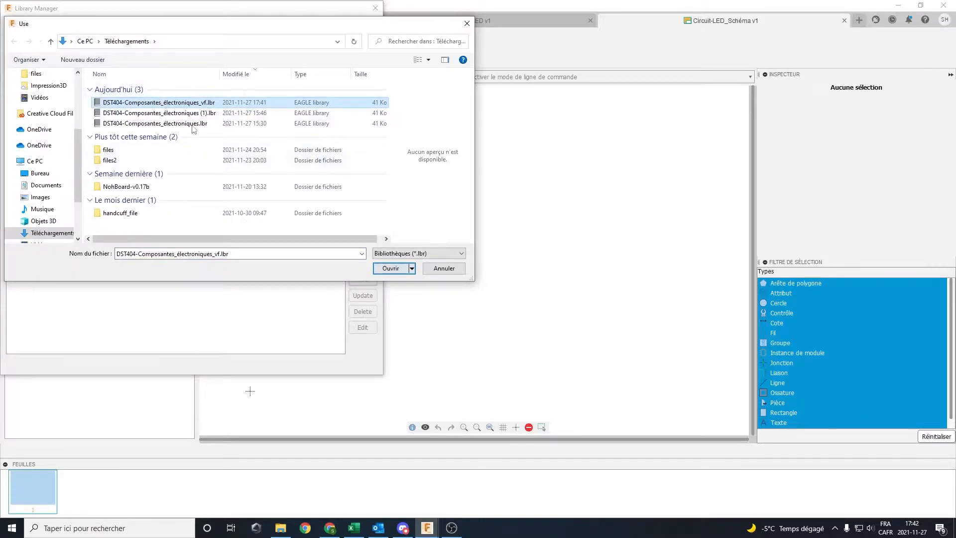
{"action": "double_click", "coordinate": [167, 102]}
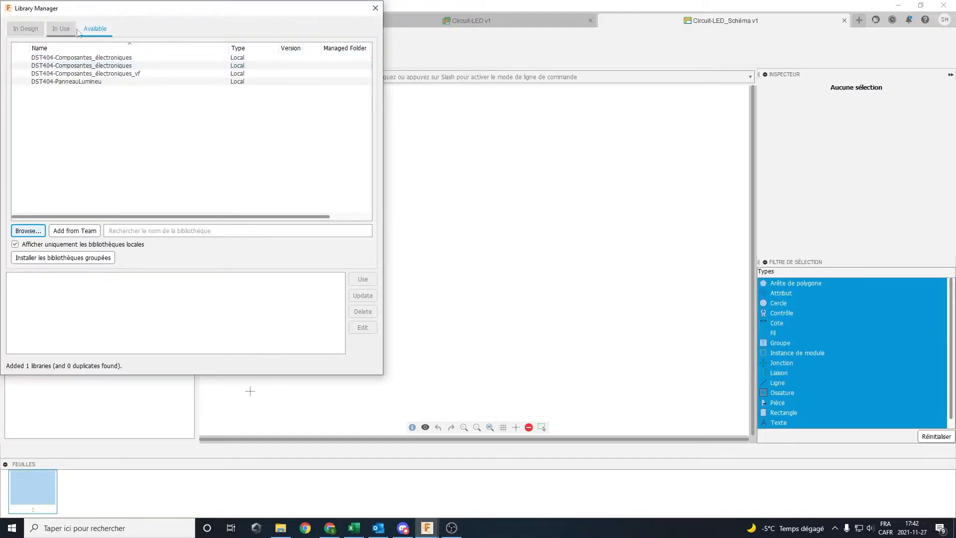
Put the DST404-Composantes_électroniques_vf library in use, check it among the libraries in use, and close the Library Manager.
{"action": "left_click", "coordinate": [138, 73]}
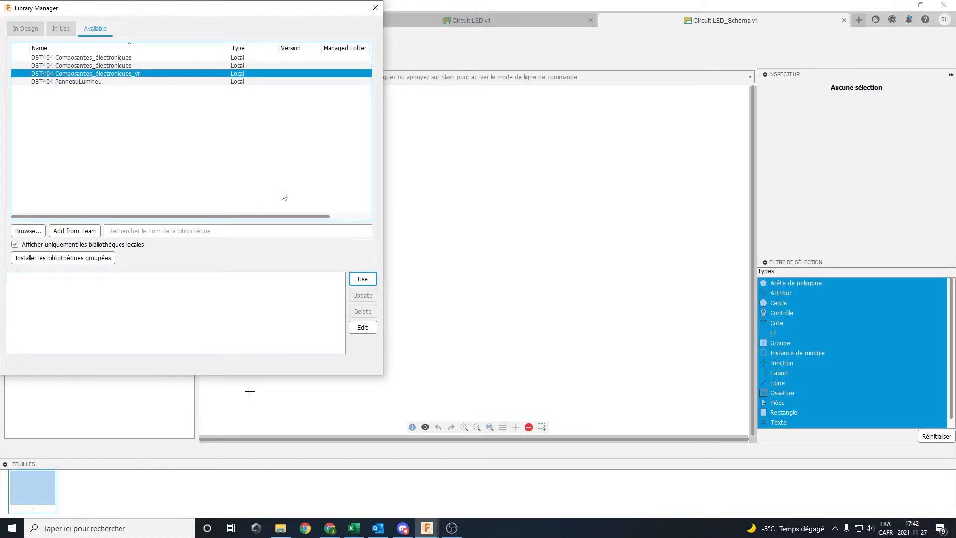
{"action": "left_click", "coordinate": [363, 280]}
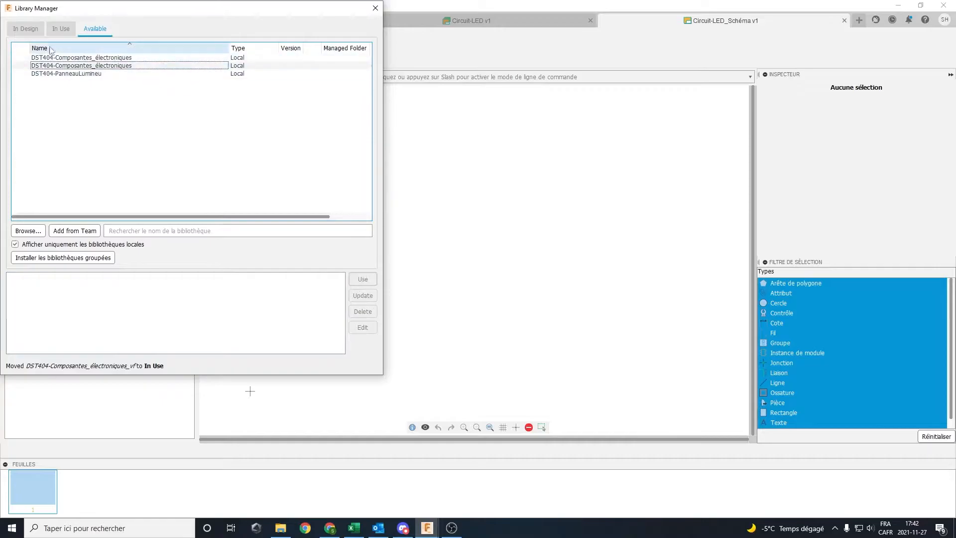
{"action": "left_click", "coordinate": [60, 28]}
{"action": "left_click", "coordinate": [135, 139]}
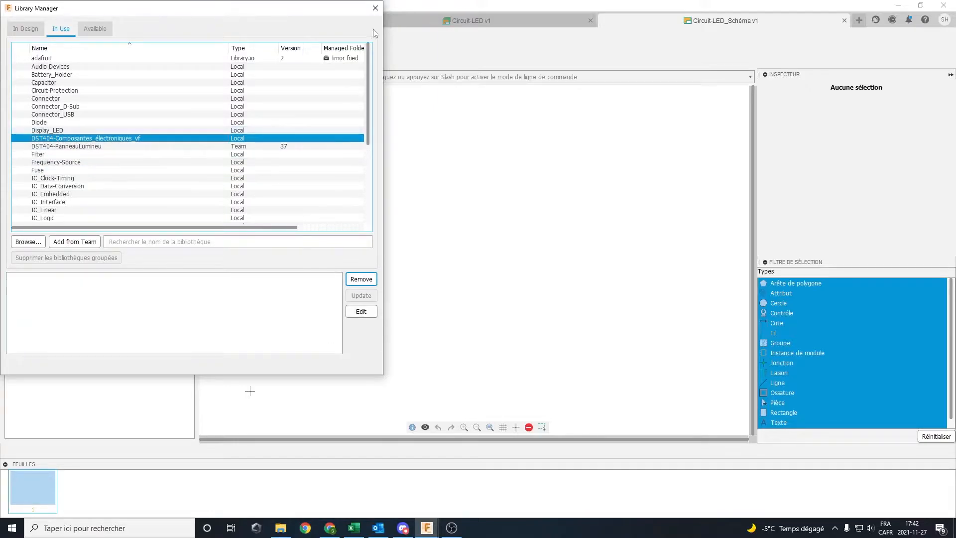
{"action": "left_click", "coordinate": [375, 8]}
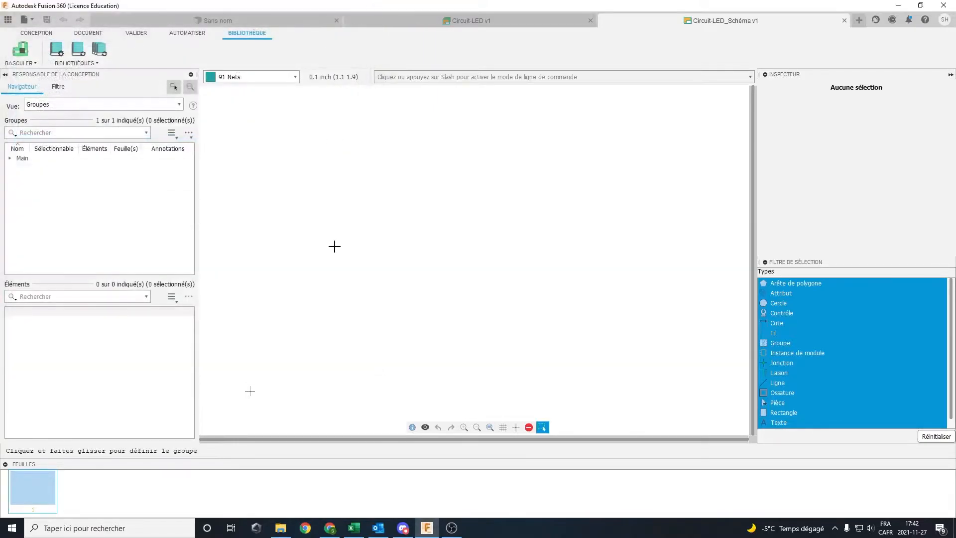
Place one HEADER-02 part from the DST404-Composantes_électroniques_vf library at the schematic origin.
{"action": "left_click", "coordinate": [40, 33]}
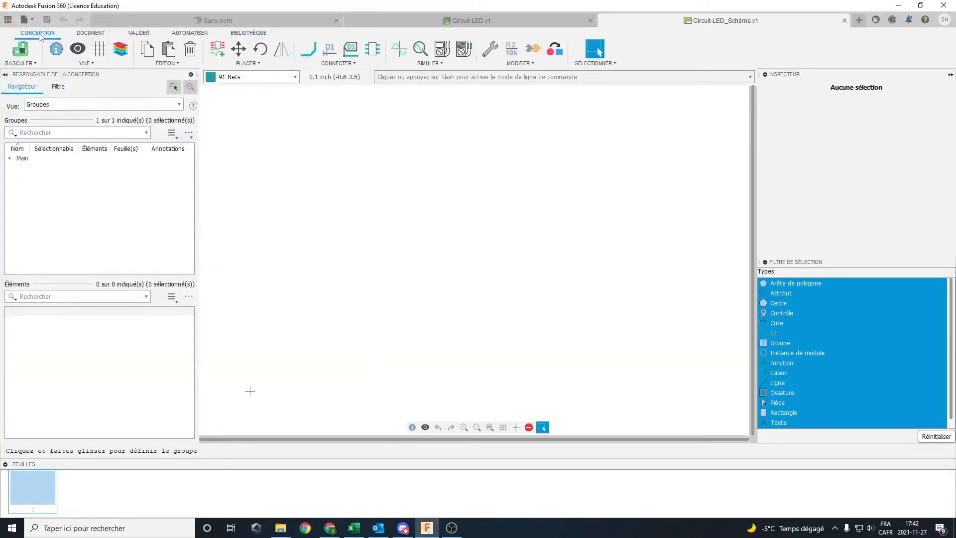
{"action": "left_click", "coordinate": [217, 49]}
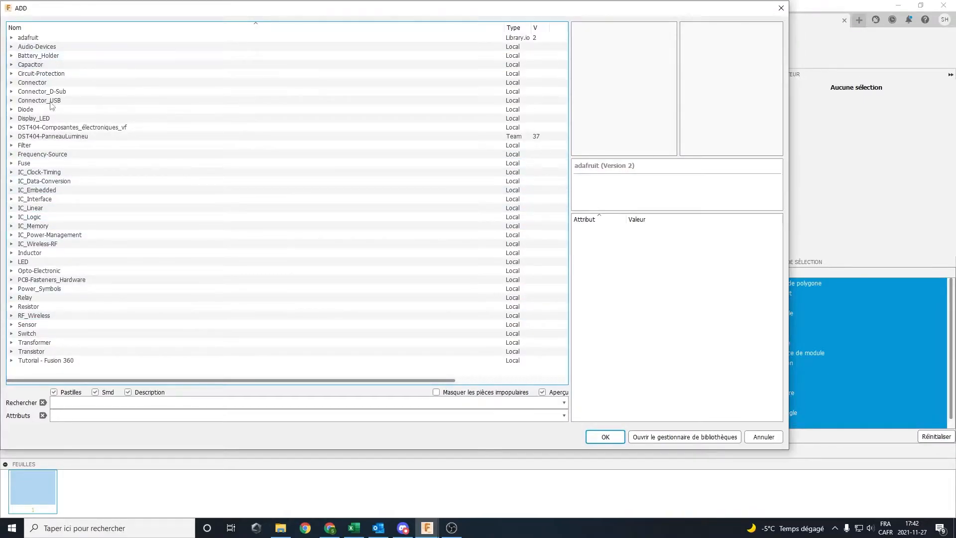
{"action": "left_click", "coordinate": [13, 128]}
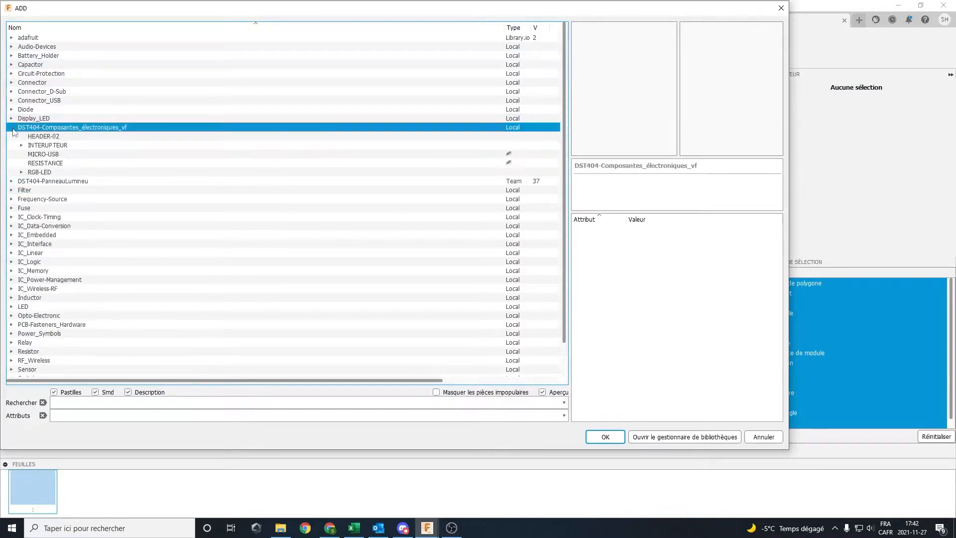
{"action": "double_click", "coordinate": [55, 137]}
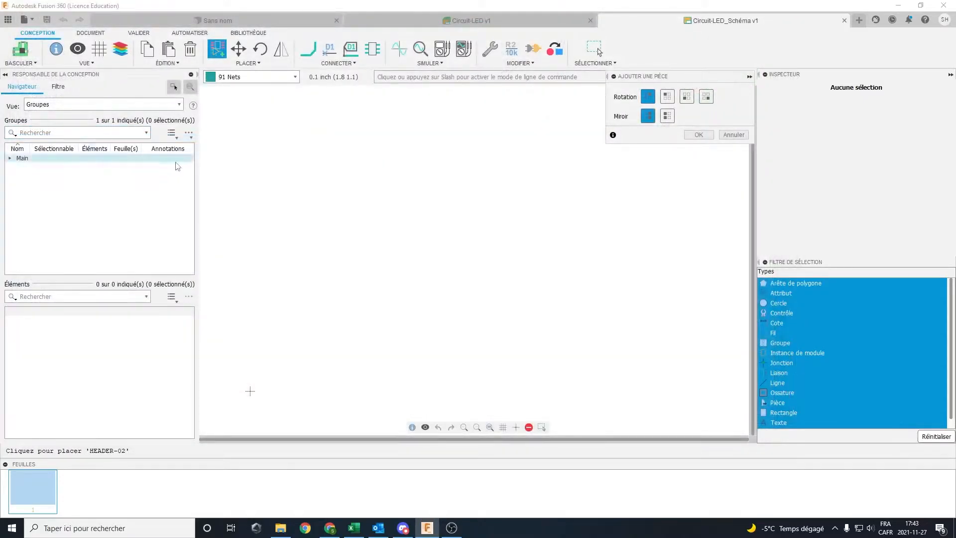
{"action": "scroll", "coordinate": [433, 324], "scroll_direction": "down", "scroll_amount": 3}
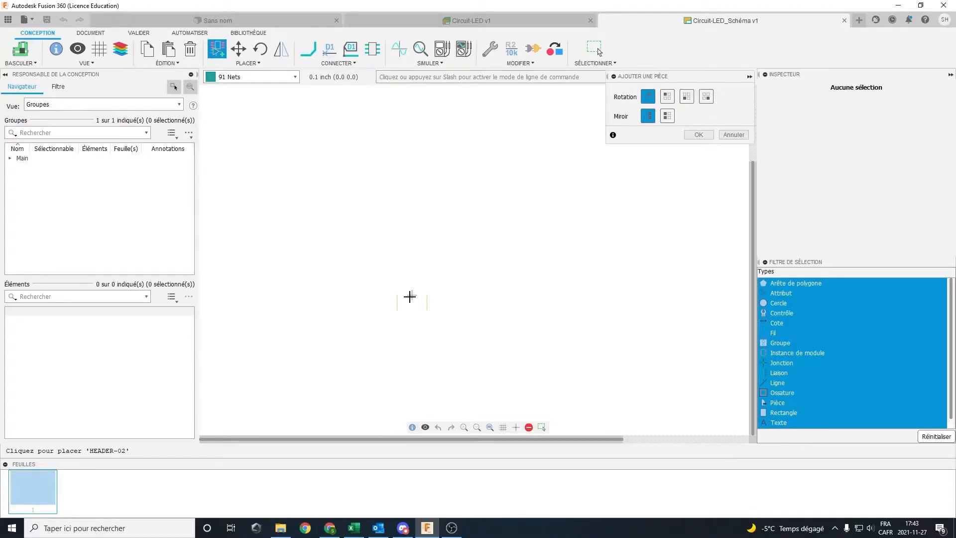
{"action": "left_click", "coordinate": [410, 294]}
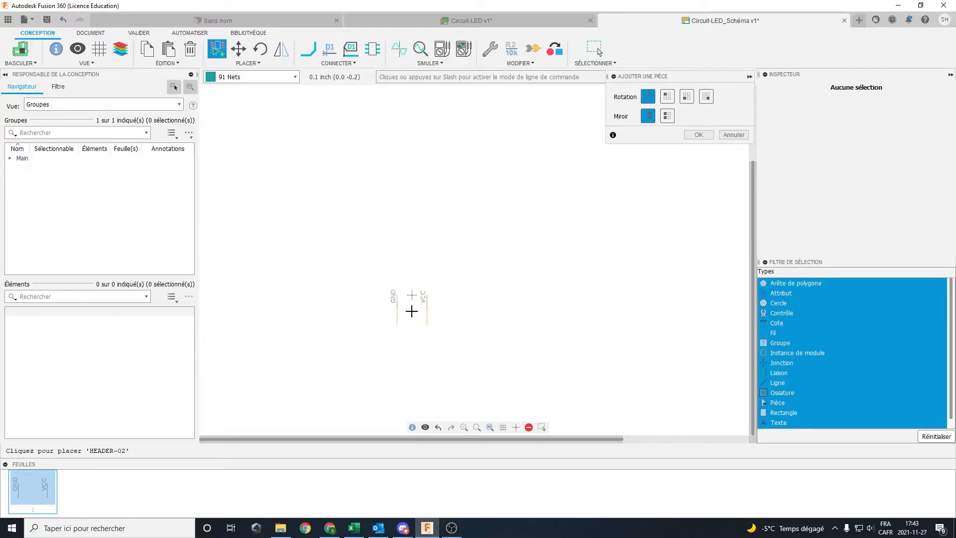
{"action": "key", "text": "Escape"}
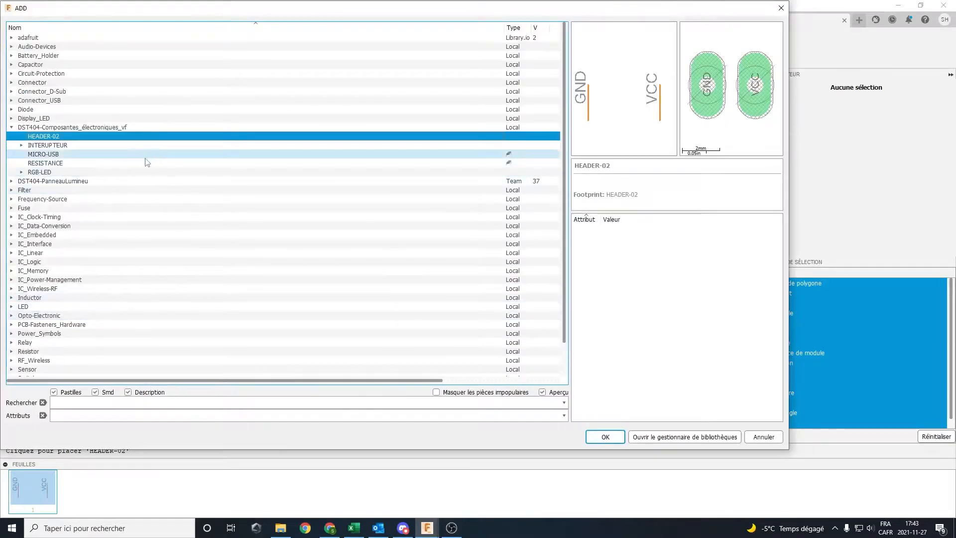
Compare the INTERUPTEUR variants and place the three switches of INTERUPTEURDS-03-SMD in an evenly spaced row above the header.
{"action": "left_click", "coordinate": [22, 146]}
{"action": "left_click", "coordinate": [69, 155]}
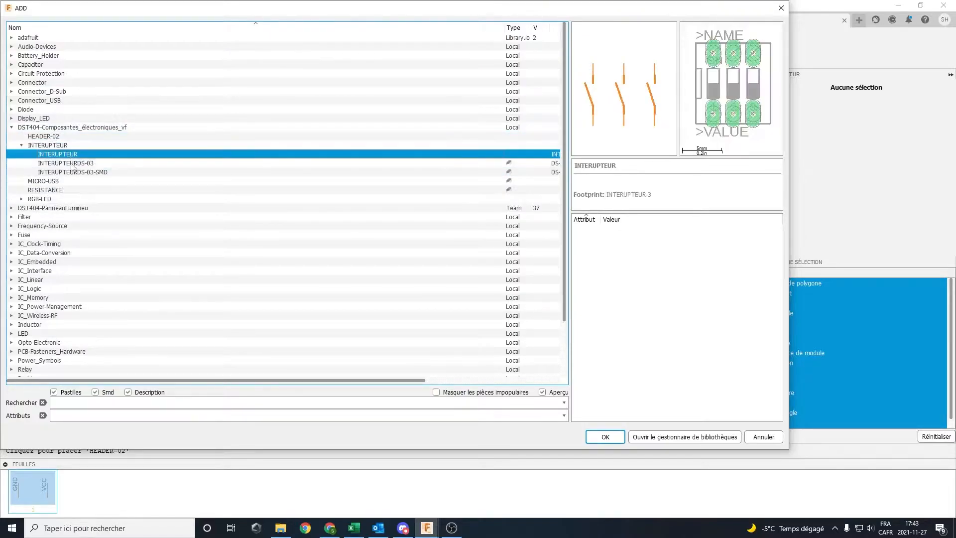
{"action": "left_click", "coordinate": [88, 166]}
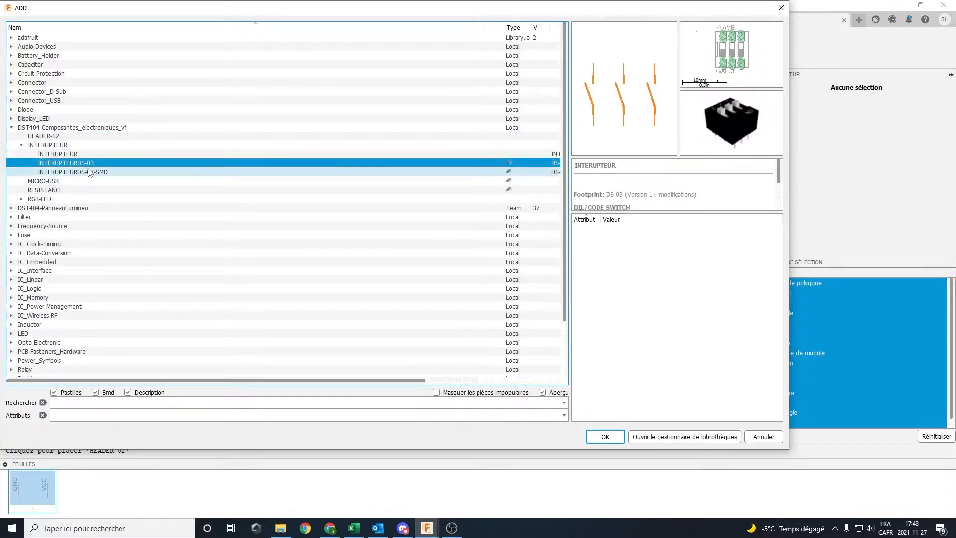
{"action": "left_click", "coordinate": [84, 157]}
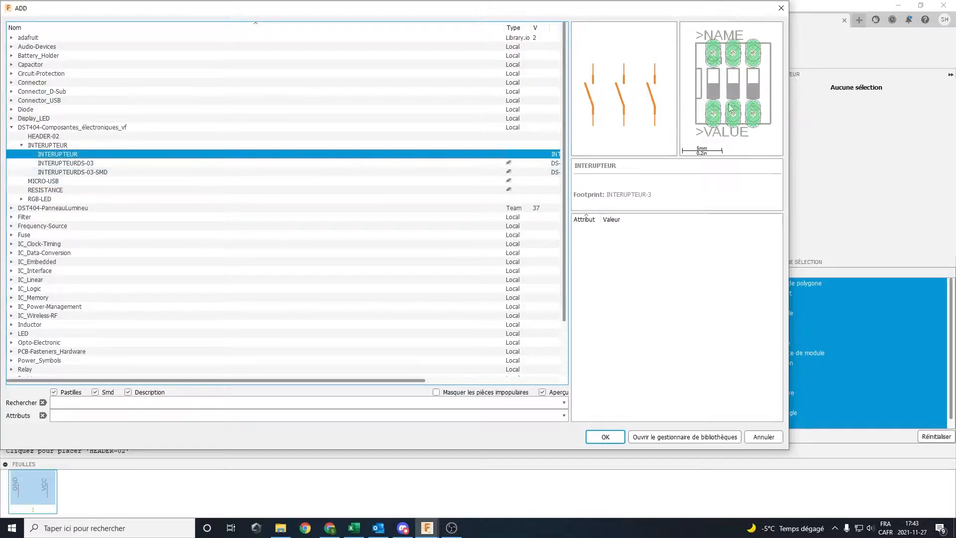
{"action": "left_click", "coordinate": [87, 164]}
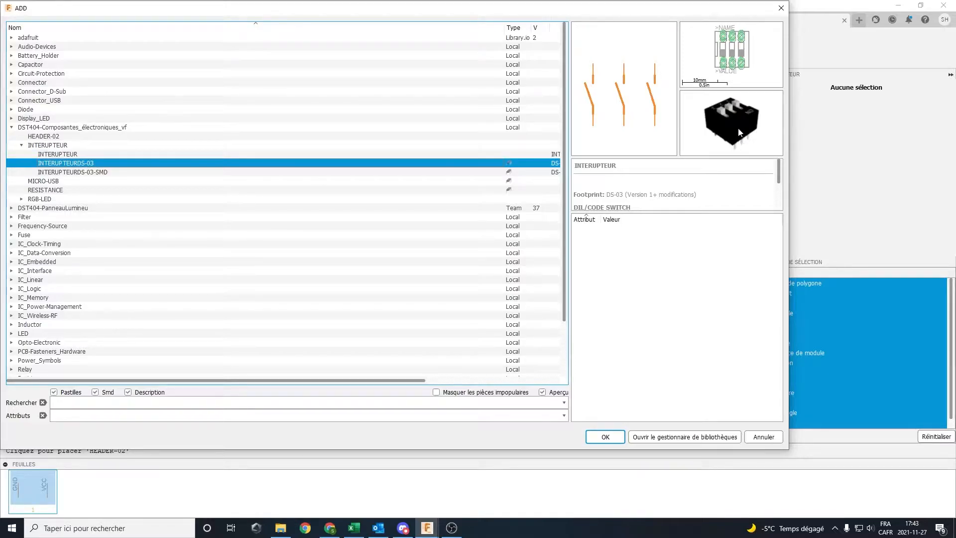
{"action": "left_click", "coordinate": [94, 172]}
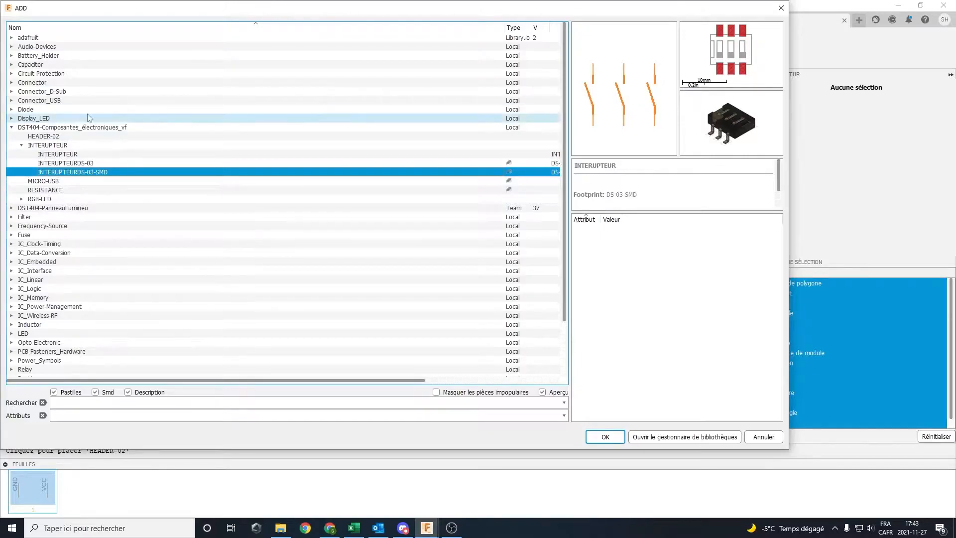
{"action": "double_click", "coordinate": [63, 172]}
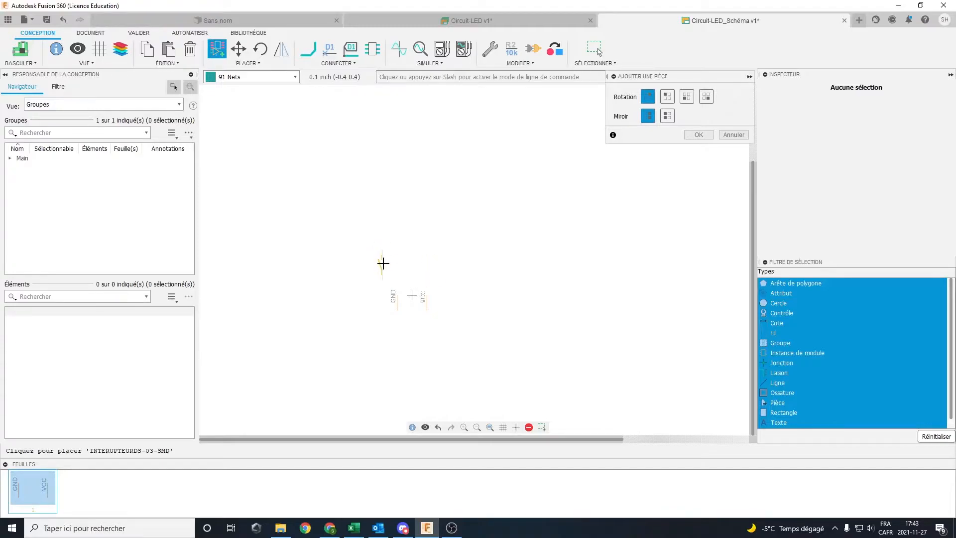
{"action": "left_click", "coordinate": [379, 255]}
{"action": "left_click", "coordinate": [412, 257]}
{"action": "left_click", "coordinate": [444, 257]}
{"action": "key", "text": "Escape"}
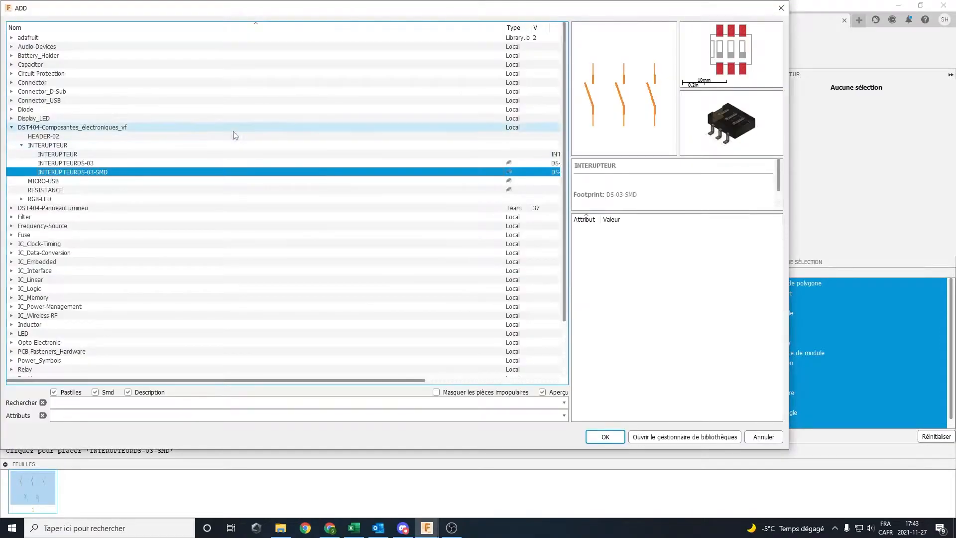
Place three RESISTANCE parts, rotated upright with their value labels on the left side, one directly above each switch.
{"action": "left_click", "coordinate": [22, 145]}
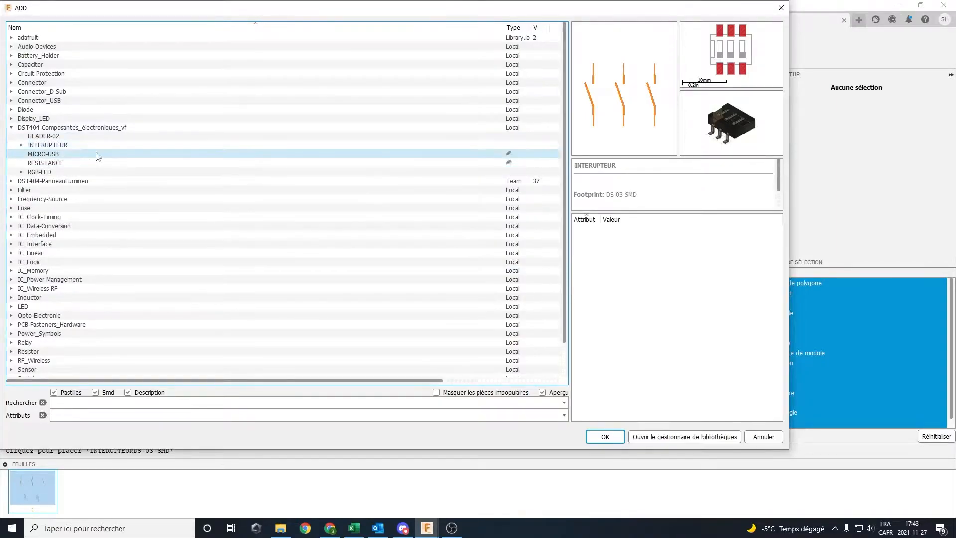
{"action": "double_click", "coordinate": [39, 164]}
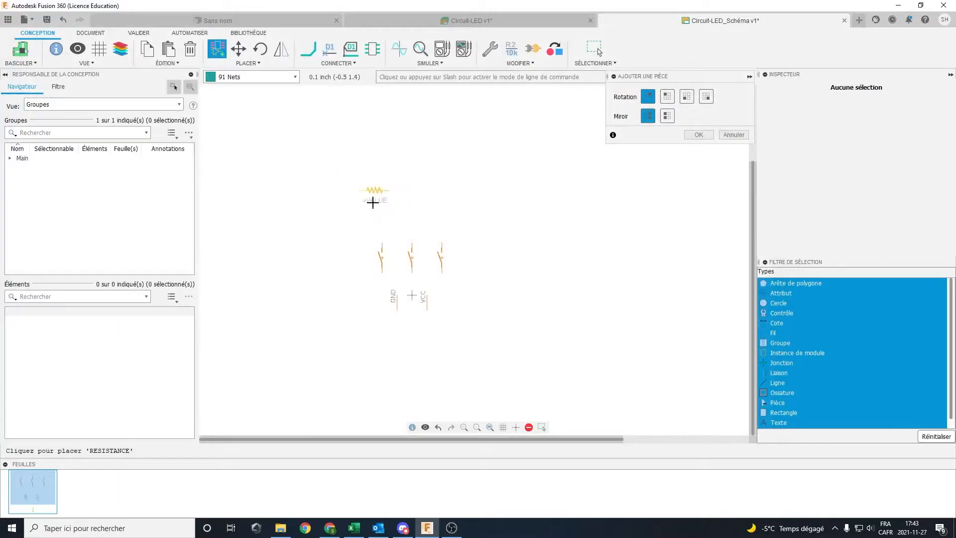
{"action": "right_click", "coordinate": [391, 206]}
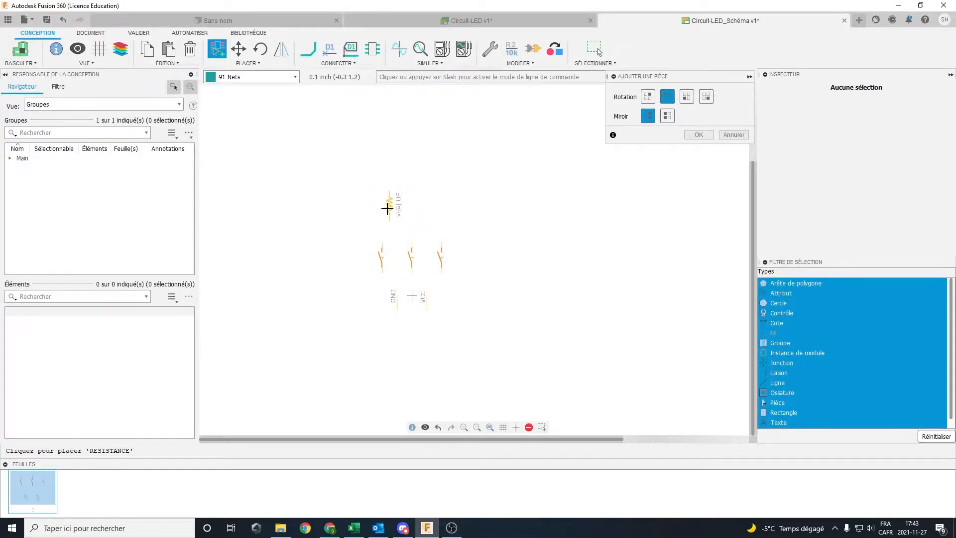
{"action": "right_click", "coordinate": [384, 201]}
{"action": "right_click", "coordinate": [381, 205]}
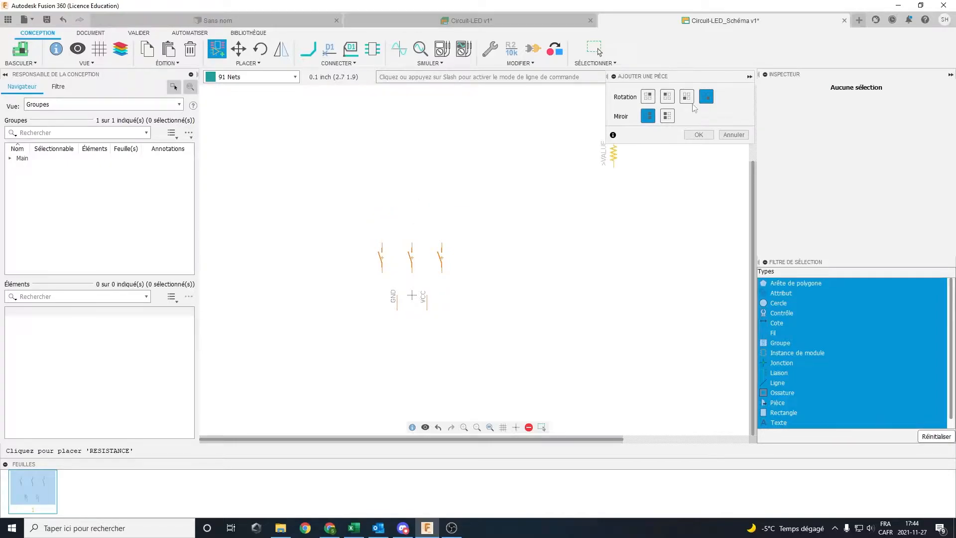
{"action": "left_click", "coordinate": [669, 98]}
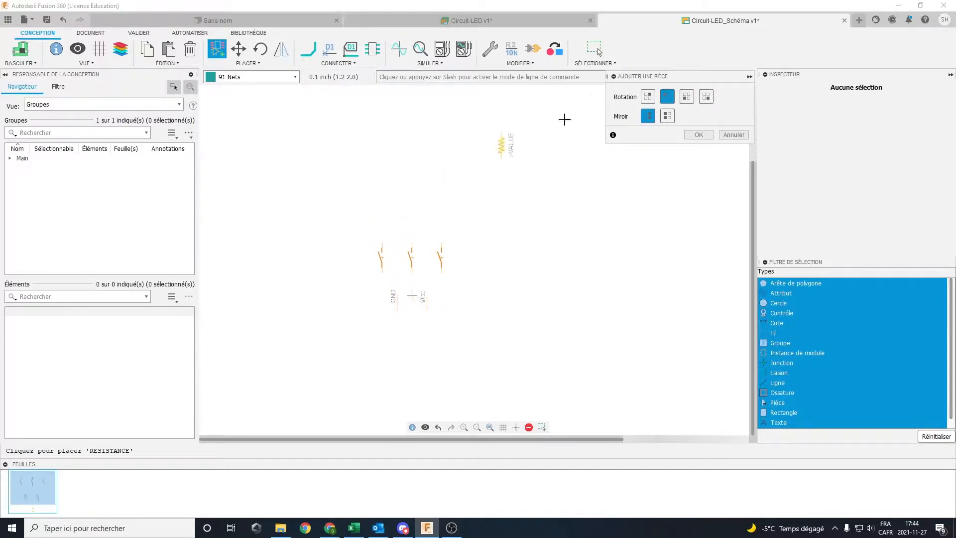
{"action": "left_click", "coordinate": [706, 96]}
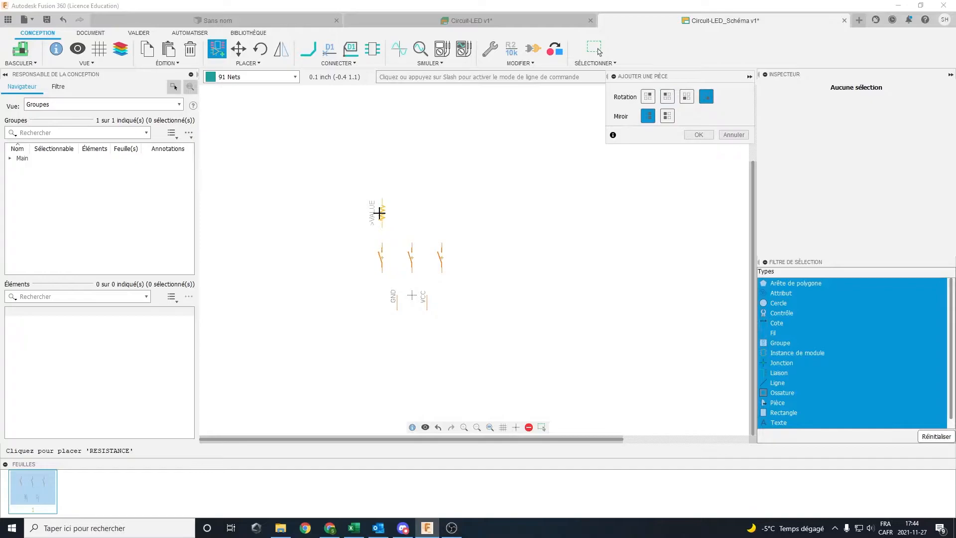
{"action": "left_click", "coordinate": [380, 213]}
{"action": "left_click", "coordinate": [413, 213]}
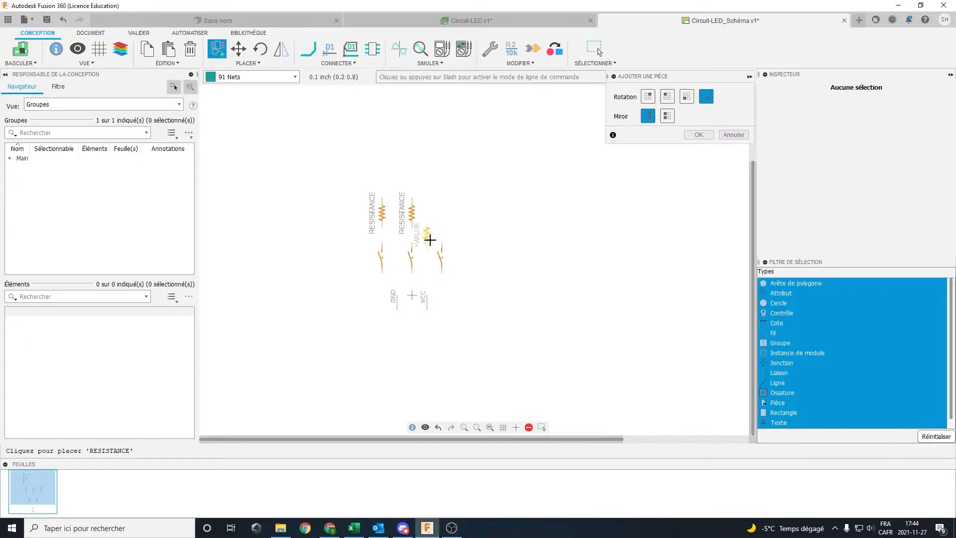
{"action": "left_click", "coordinate": [443, 213]}
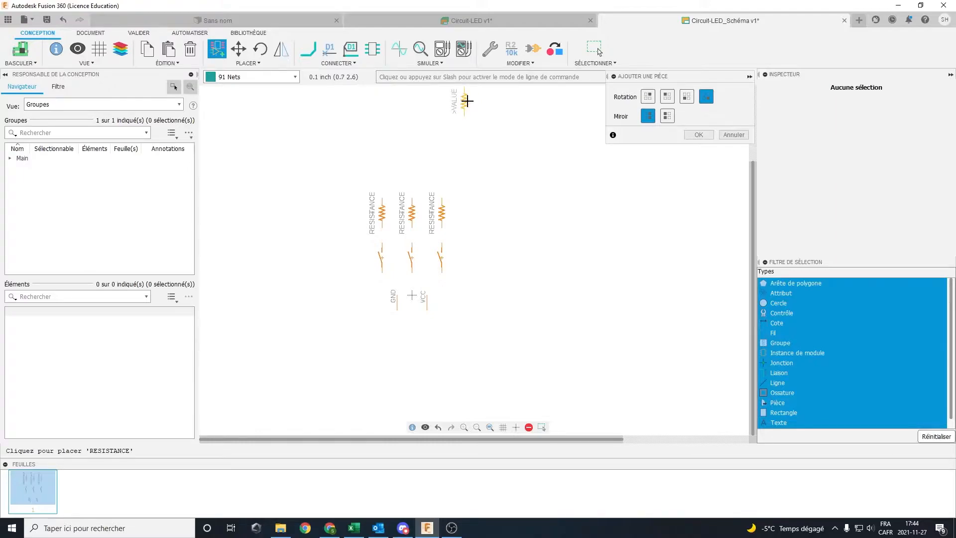
Compare the two RGB-LED variants and place two RGB-LED parts, stacked one above the other, up and to the left of the resistors.
{"action": "key", "text": "Escape"}
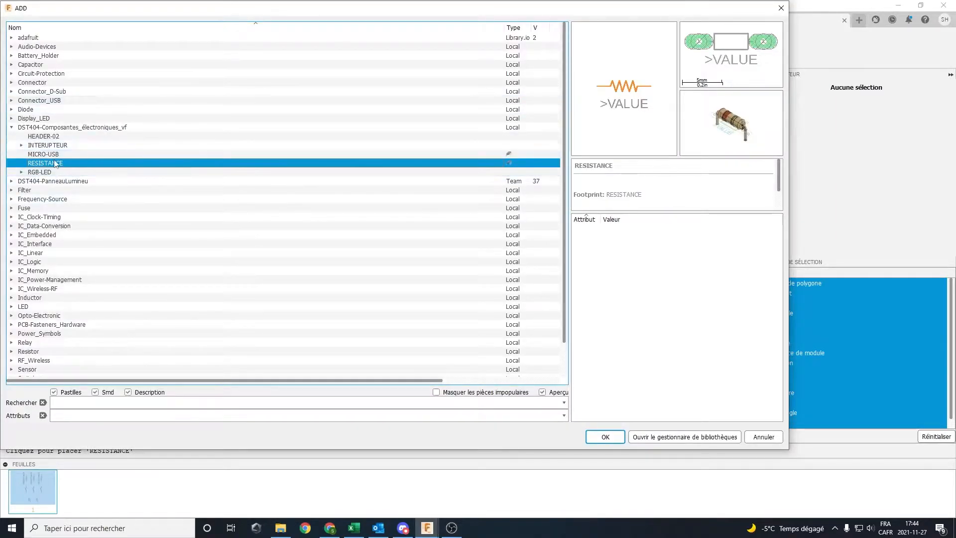
{"action": "double_click", "coordinate": [29, 172]}
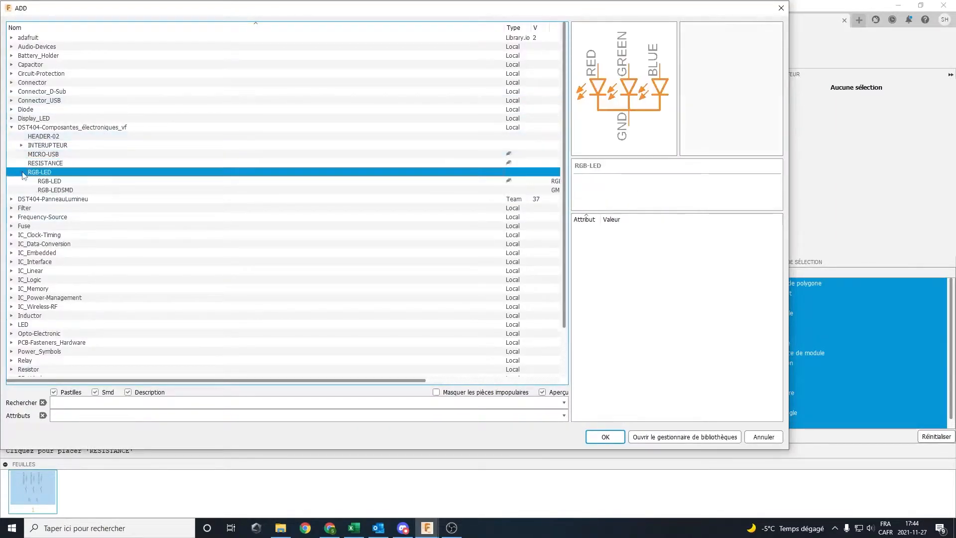
{"action": "left_click", "coordinate": [47, 182]}
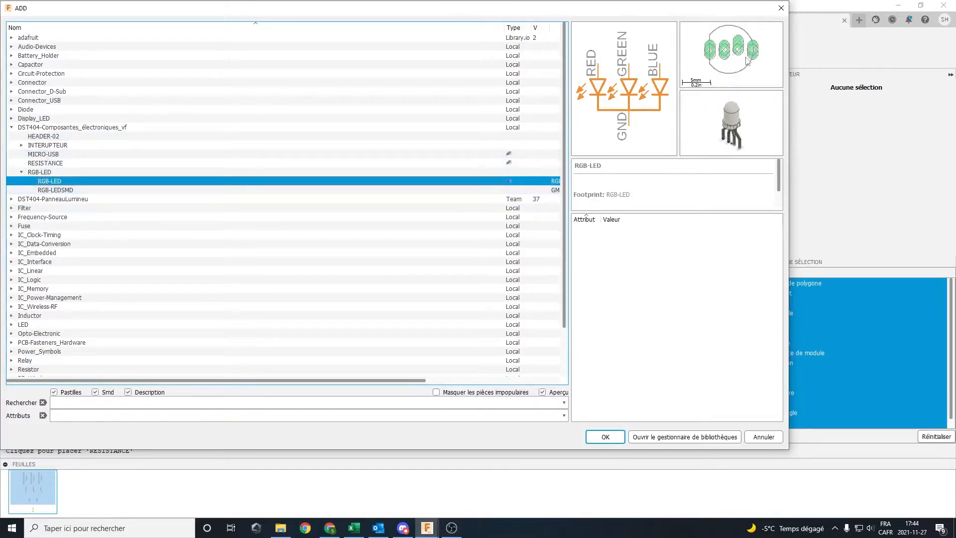
{"action": "left_click", "coordinate": [54, 190]}
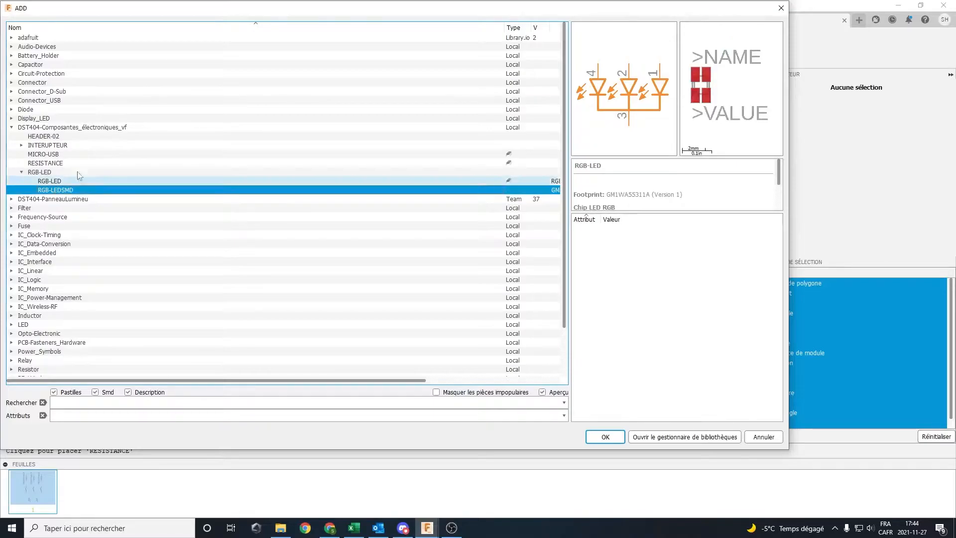
{"action": "left_click", "coordinate": [62, 182]}
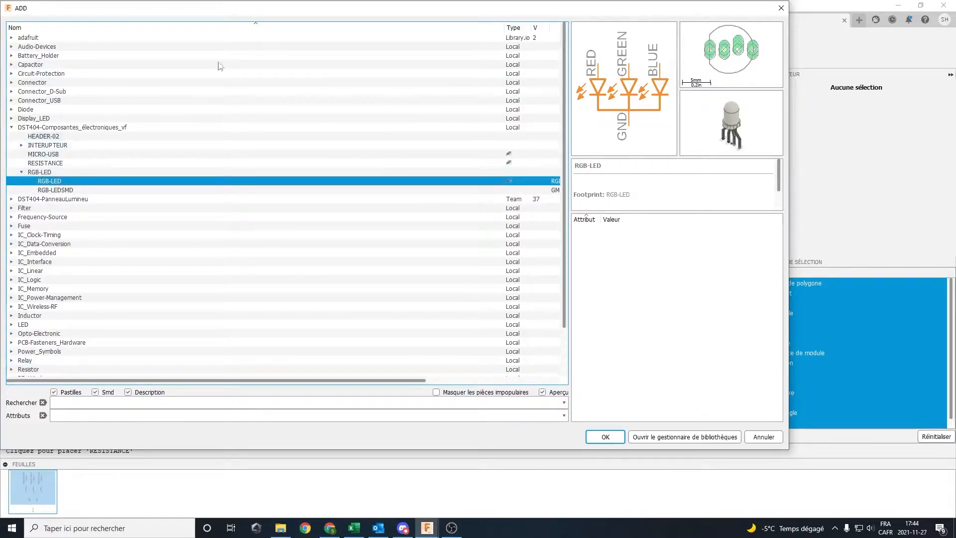
{"action": "double_click", "coordinate": [52, 182]}
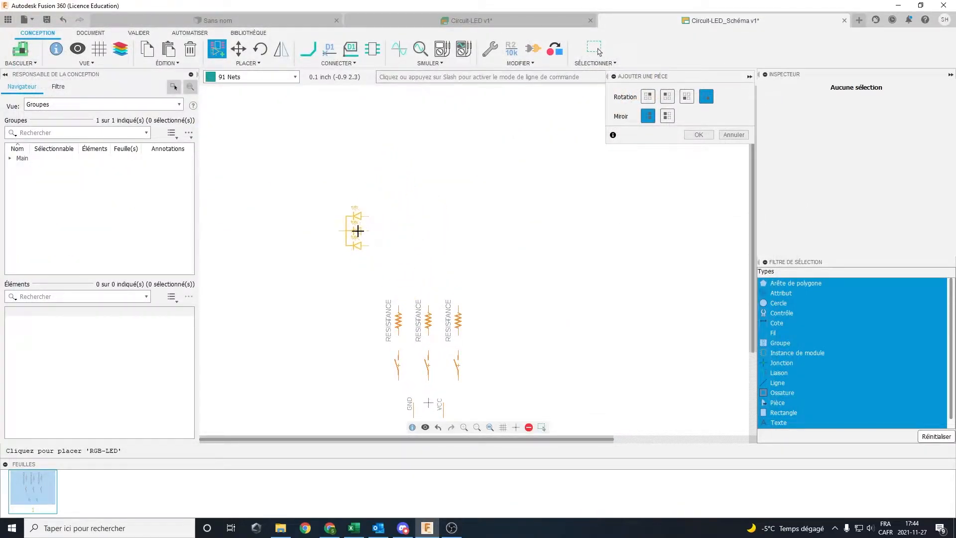
{"action": "left_click", "coordinate": [359, 235]}
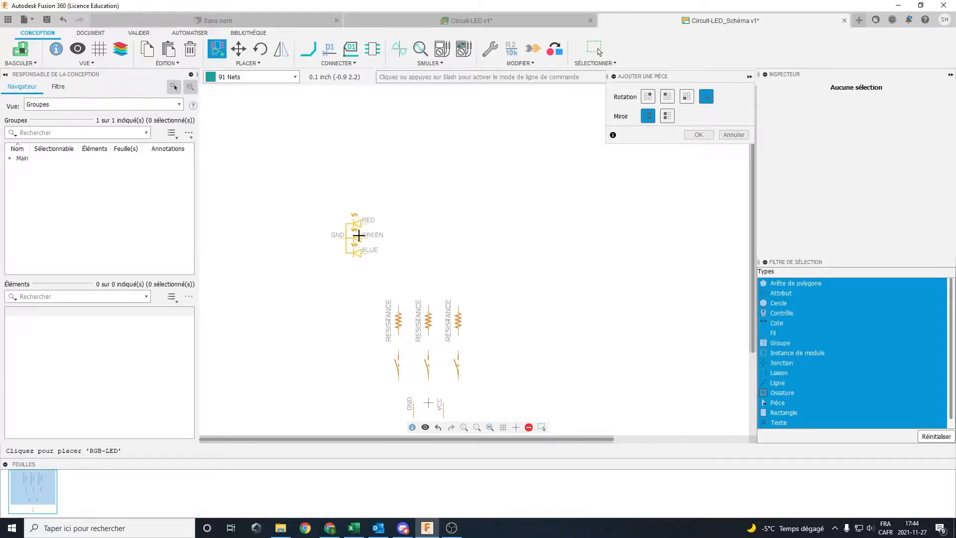
{"action": "left_click", "coordinate": [359, 156]}
{"action": "middle_click_drag", "start_coordinate": [413, 278], "coordinate": [457, 223]}
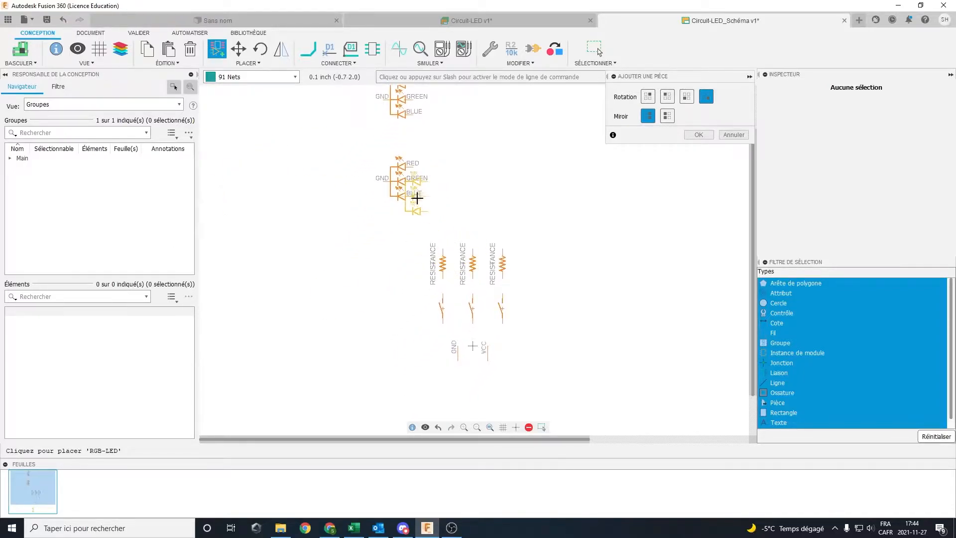
{"action": "key", "text": "Escape"}
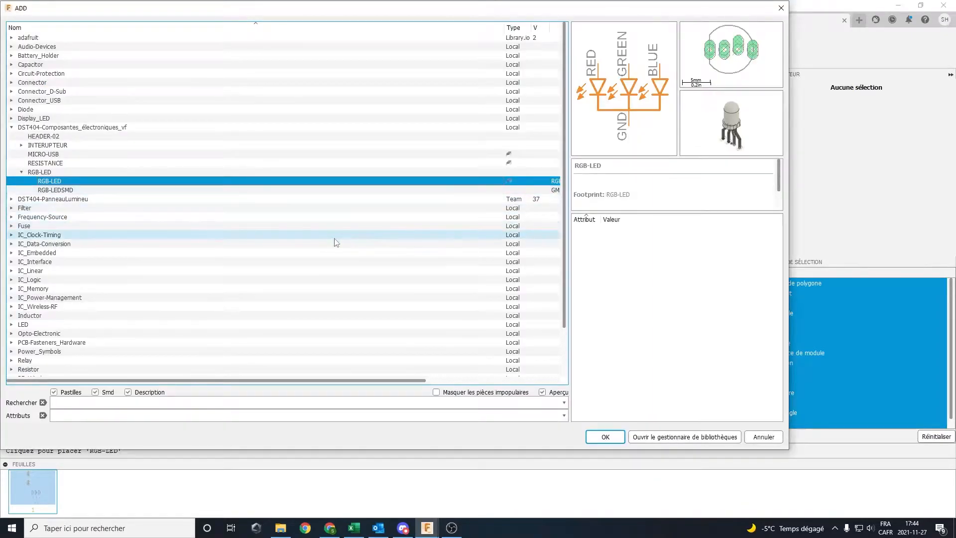
Examine the +5V and DGND supply symbols in the Power_Symbols library without adding any part.
{"action": "scroll", "coordinate": [337, 243], "scroll_direction": "down", "scroll_amount": 2}
{"action": "scroll", "coordinate": [344, 244], "scroll_direction": "up", "scroll_amount": 2}
{"action": "left_click", "coordinate": [11, 127]}
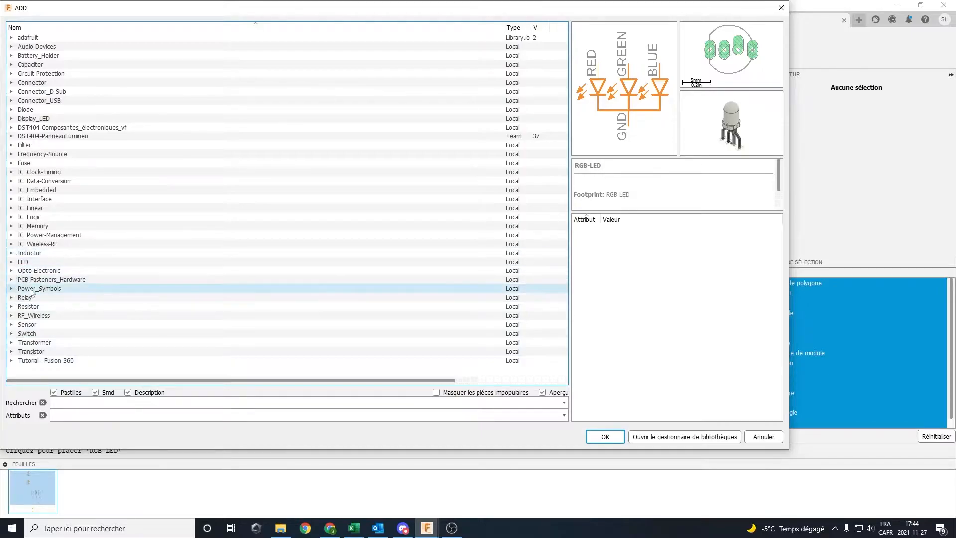
{"action": "left_click", "coordinate": [11, 290]}
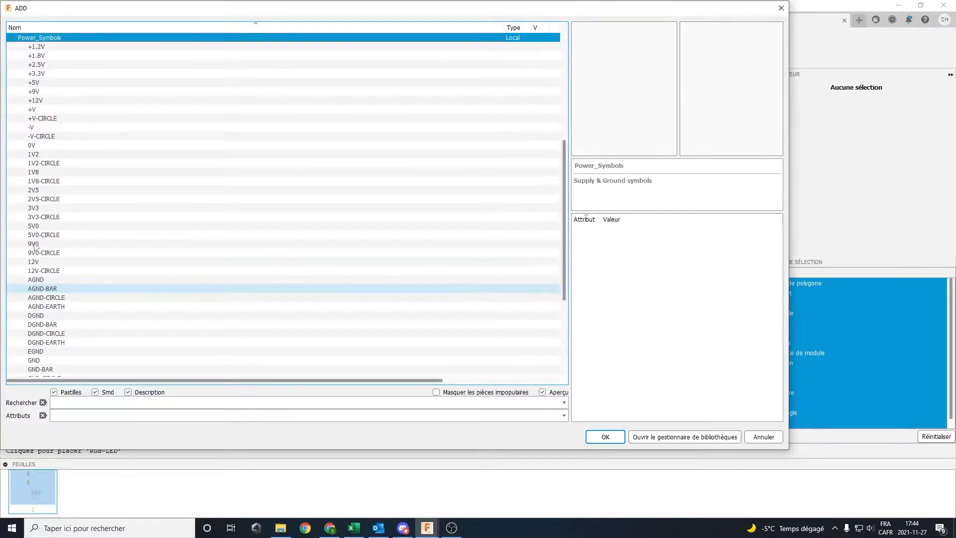
{"action": "left_click", "coordinate": [43, 83]}
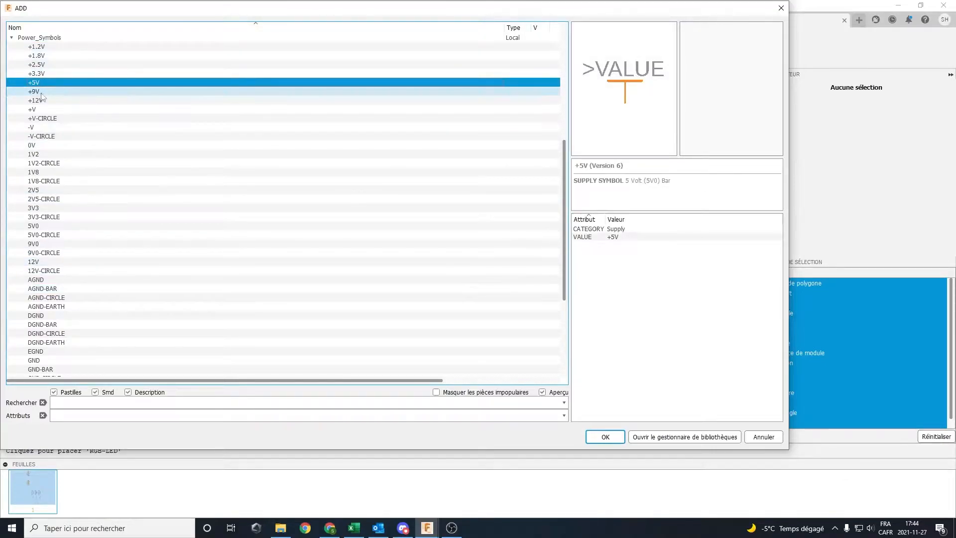
{"action": "left_click", "coordinate": [46, 315]}
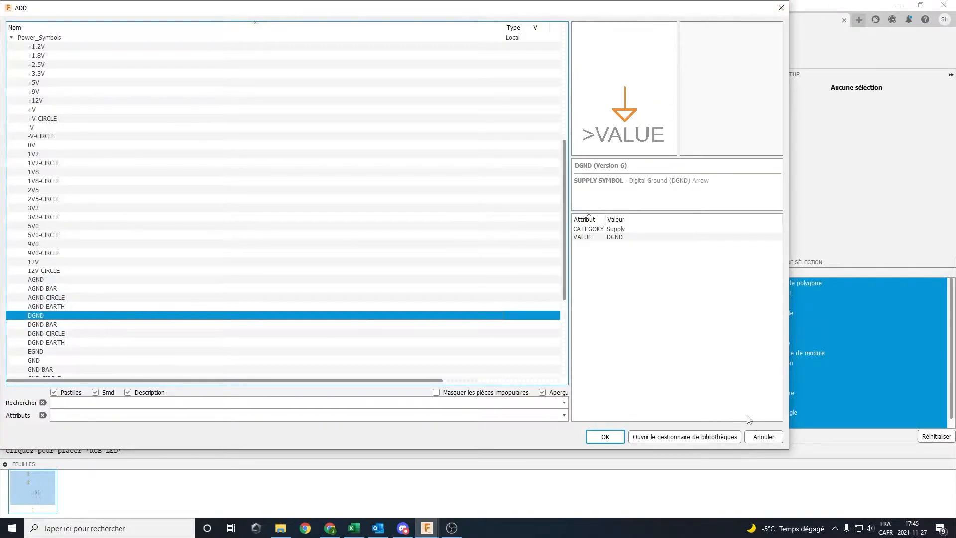
{"action": "left_click", "coordinate": [761, 437]}
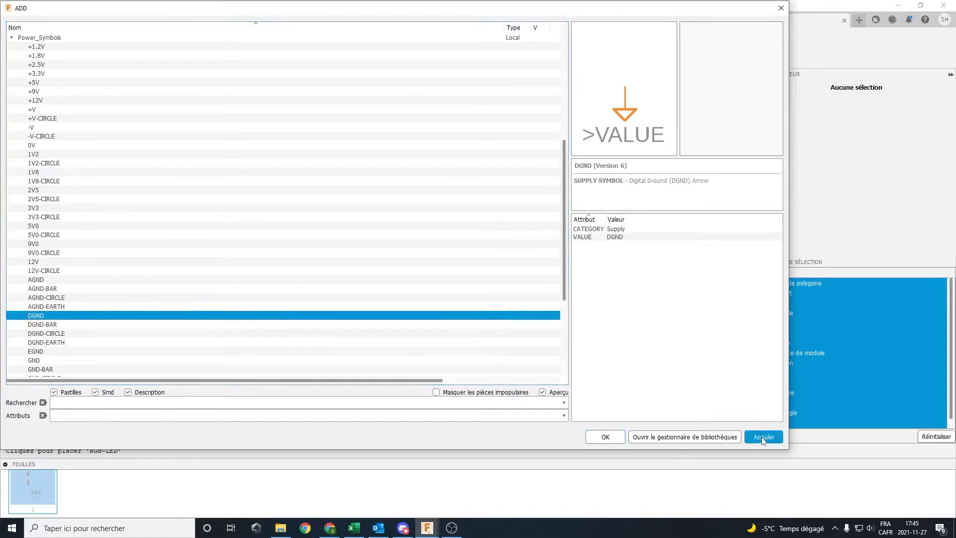
Wire the header's VCC pin to the lower terminals of all three switches with the Net tool.
{"action": "middle_click_drag", "start_coordinate": [476, 243], "coordinate": [479, 253]}
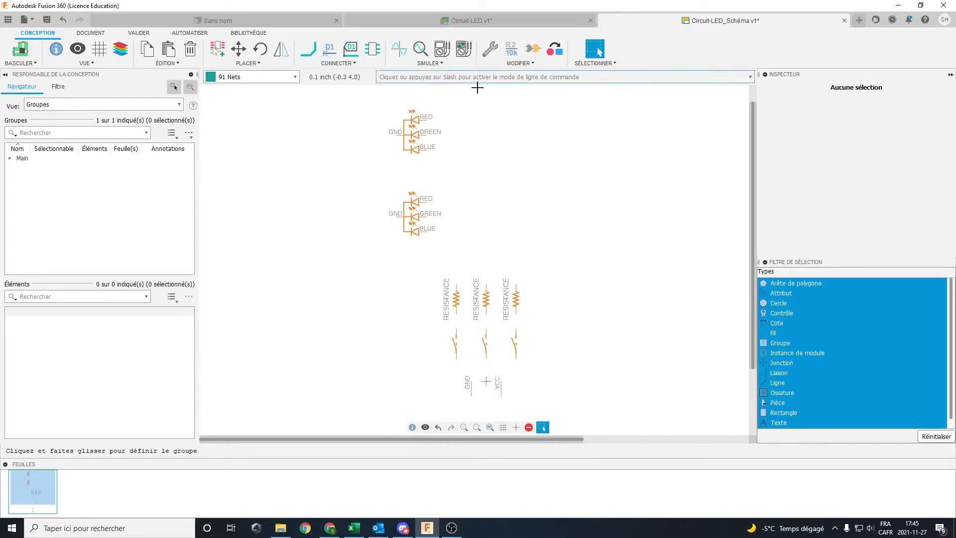
{"action": "left_click", "coordinate": [308, 54]}
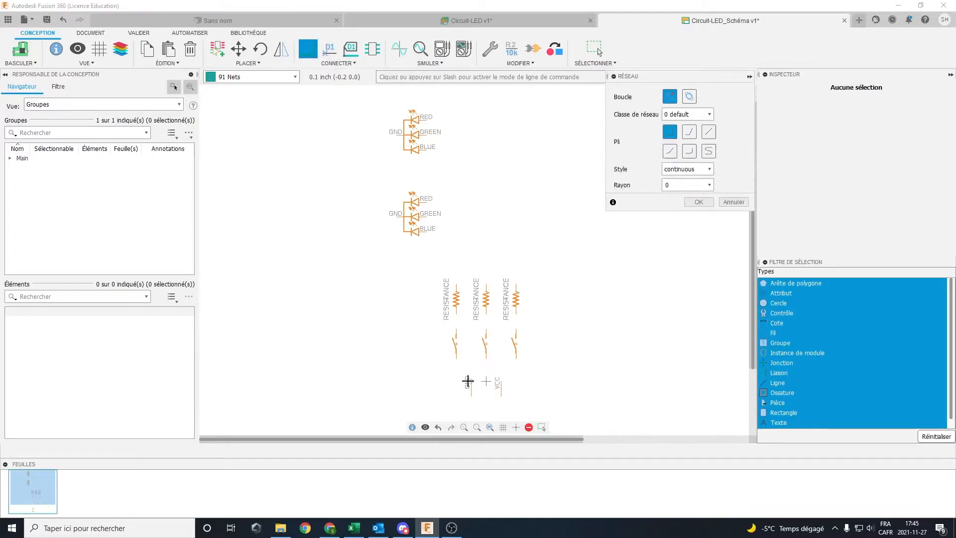
{"action": "scroll", "coordinate": [473, 382], "scroll_direction": "up", "scroll_amount": 5}
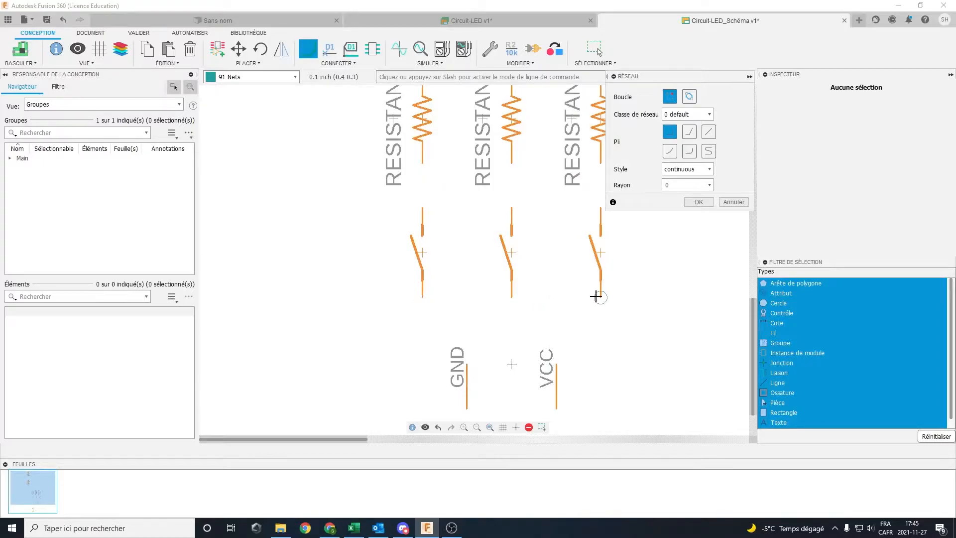
{"action": "left_click", "coordinate": [557, 364]}
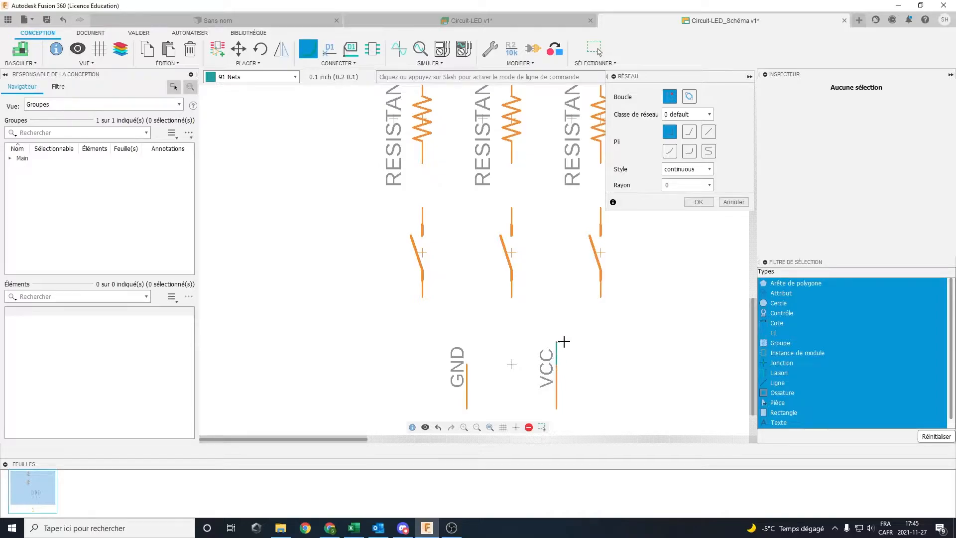
{"action": "left_click", "coordinate": [595, 336]}
{"action": "left_click", "coordinate": [601, 297]}
{"action": "left_click", "coordinate": [512, 297]}
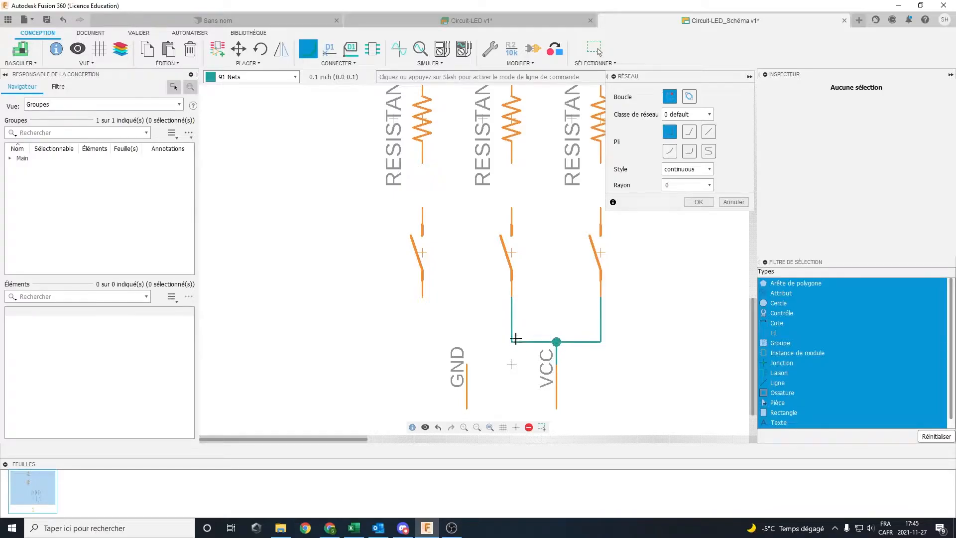
{"action": "left_click", "coordinate": [422, 297]}
{"action": "scroll", "coordinate": [523, 336], "scroll_direction": "up", "scroll_amount": 3}
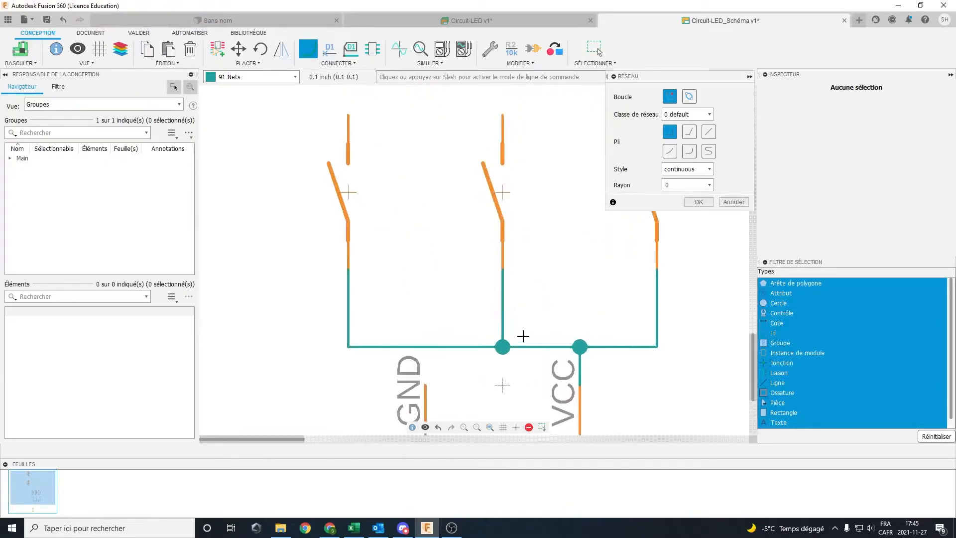
Wire the upper terminal of each switch to the lower end of the resistor directly above it.
{"action": "scroll", "coordinate": [513, 323], "scroll_direction": "down", "scroll_amount": 4}
{"action": "scroll", "coordinate": [536, 328], "scroll_direction": "up", "scroll_amount": 2}
{"action": "scroll", "coordinate": [491, 279], "scroll_direction": "down", "scroll_amount": 2}
{"action": "scroll", "coordinate": [473, 274], "scroll_direction": "up", "scroll_amount": 1}
{"action": "scroll", "coordinate": [484, 295], "scroll_direction": "down", "scroll_amount": 1}
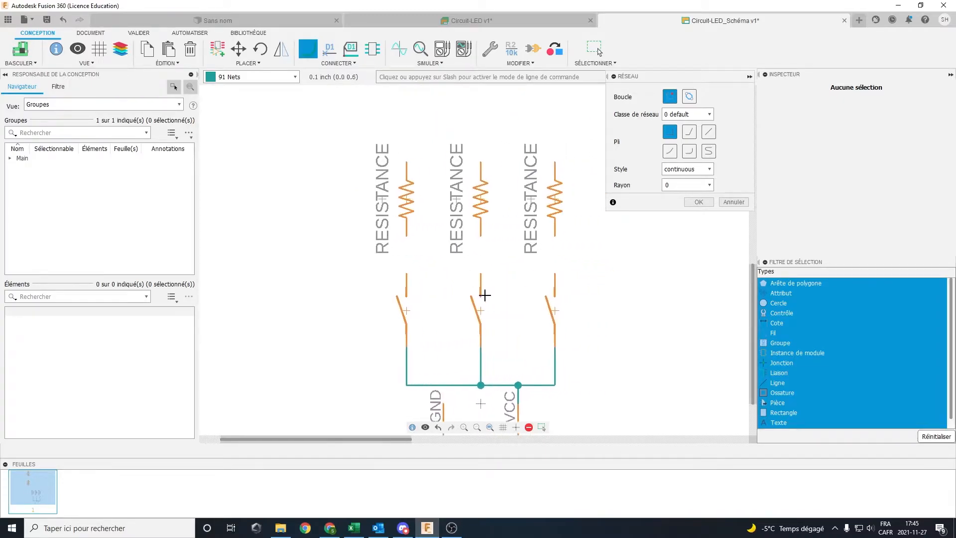
{"action": "left_click", "coordinate": [558, 274]}
{"action": "left_click", "coordinate": [554, 237]}
{"action": "left_click", "coordinate": [481, 273]}
{"action": "left_click", "coordinate": [480, 238]}
{"action": "left_click", "coordinate": [407, 273]}
{"action": "left_click", "coordinate": [411, 240]}
Wire the left, middle and right resistors' upper ends to the lower RGB-LED's BLUE, GREEN and RED pins respectively.
{"action": "scroll", "coordinate": [451, 244], "scroll_direction": "up", "scroll_amount": 2}
{"action": "scroll", "coordinate": [468, 269], "scroll_direction": "down", "scroll_amount": 5}
{"action": "left_click", "coordinate": [464, 269]}
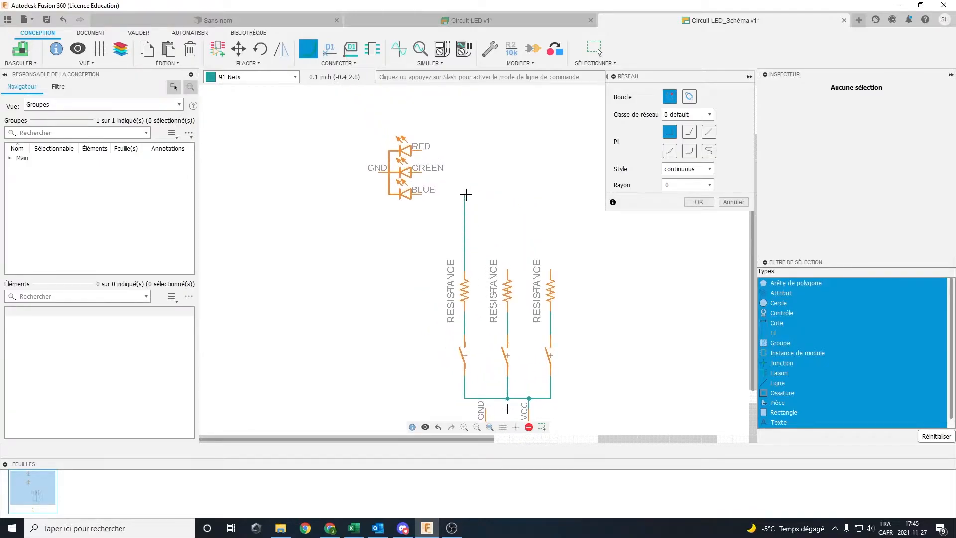
{"action": "left_click", "coordinate": [427, 194]}
{"action": "scroll", "coordinate": [428, 195], "scroll_direction": "up", "scroll_amount": 3}
{"action": "left_click", "coordinate": [583, 364]}
{"action": "left_click", "coordinate": [400, 163]}
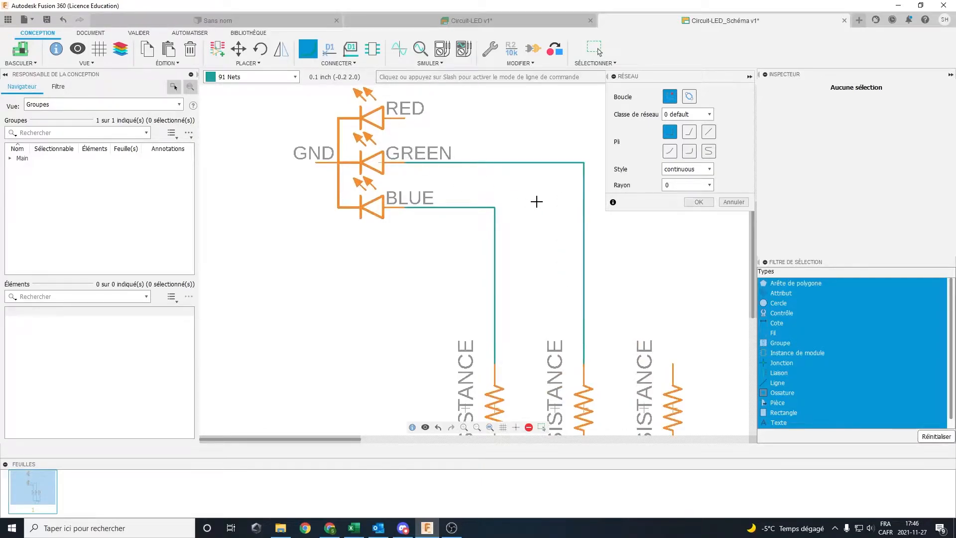
{"action": "middle_click_drag", "start_coordinate": [635, 387], "coordinate": [542, 407]}
{"action": "left_click", "coordinate": [581, 383]}
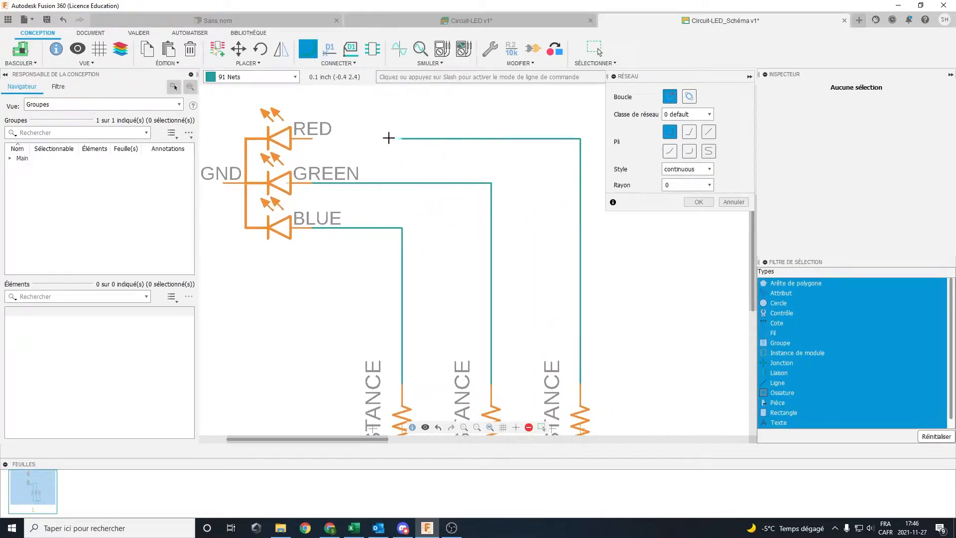
{"action": "left_click", "coordinate": [310, 136]}
Wire the upper RGB-LED's BLUE, GREEN and RED pins to the matching colour nets of the lower RGB-LED.
{"action": "scroll", "coordinate": [444, 289], "scroll_direction": "up", "scroll_amount": 2}
{"action": "scroll", "coordinate": [440, 298], "scroll_direction": "down", "scroll_amount": 5}
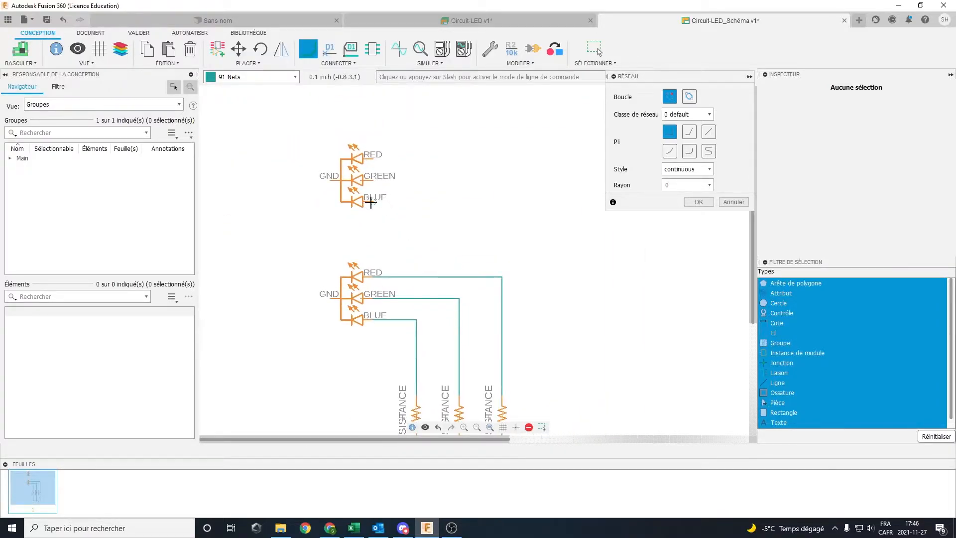
{"action": "left_click", "coordinate": [371, 202]}
{"action": "left_click", "coordinate": [371, 180]}
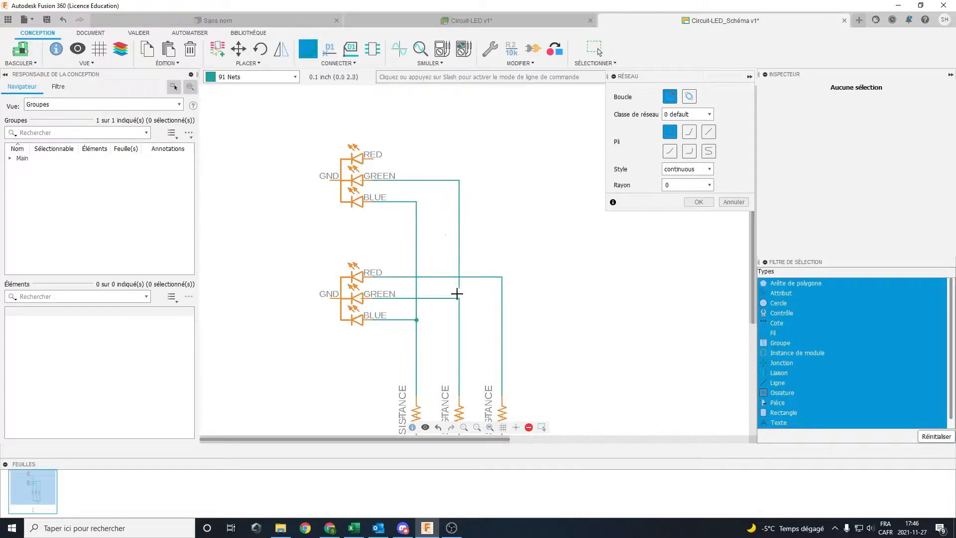
{"action": "left_click", "coordinate": [374, 159]}
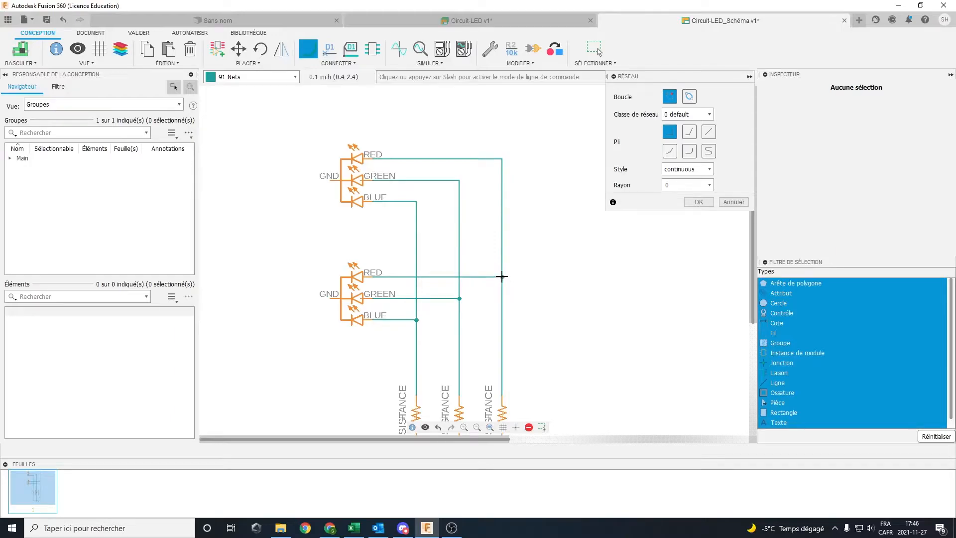
Wire the GND pins of both RGB-LEDs together and down to the header's GND pin, and leave the Net tool.
{"action": "scroll", "coordinate": [504, 342], "scroll_direction": "down", "scroll_amount": 5}
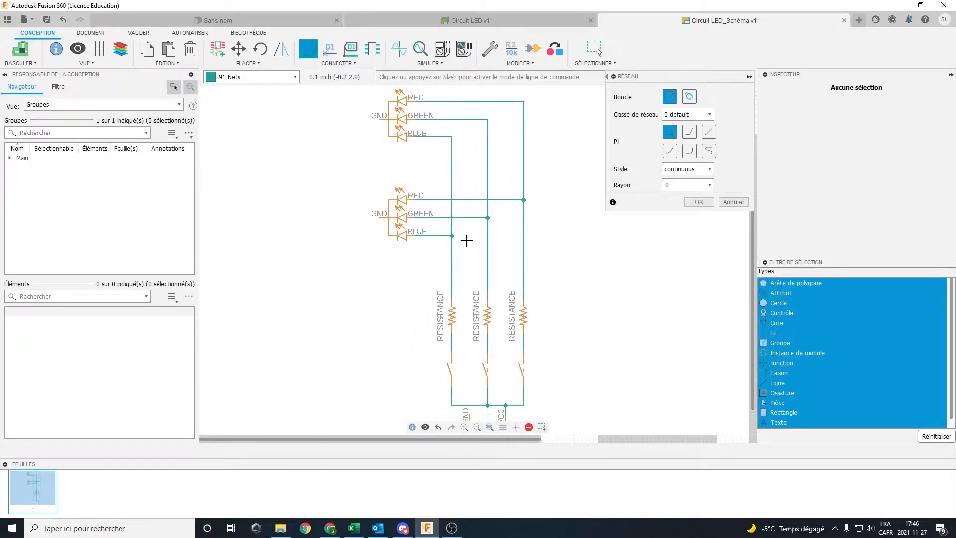
{"action": "scroll", "coordinate": [432, 225], "scroll_direction": "up", "scroll_amount": 2}
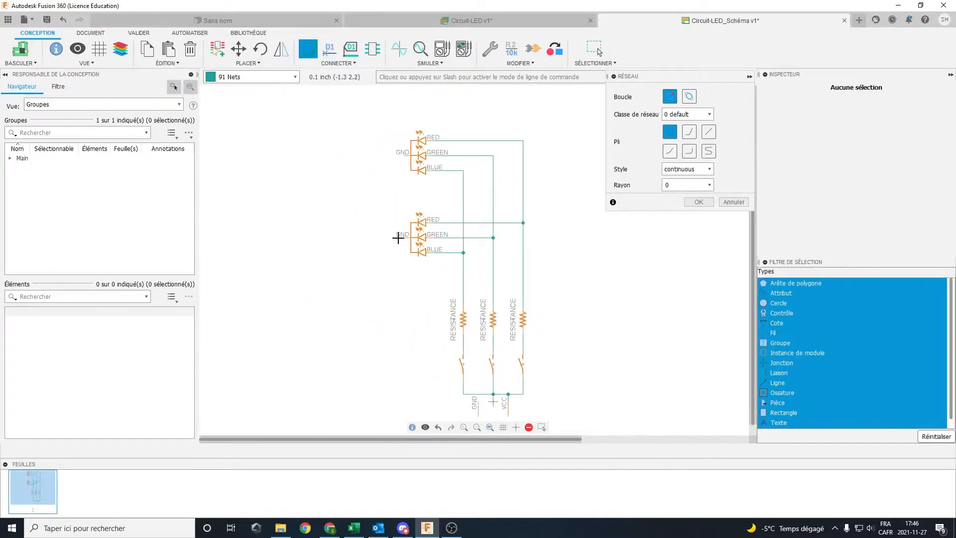
{"action": "left_click", "coordinate": [406, 156]}
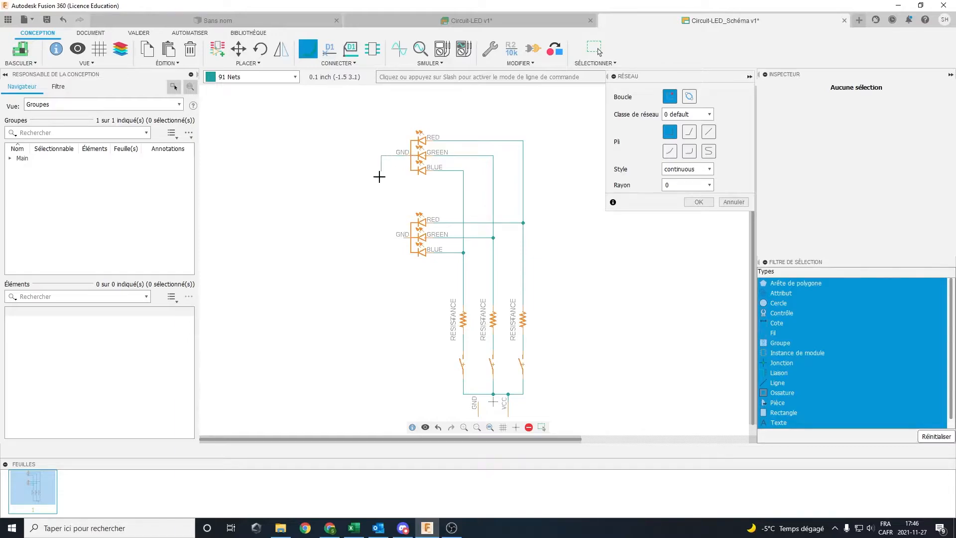
{"action": "left_click", "coordinate": [380, 237]}
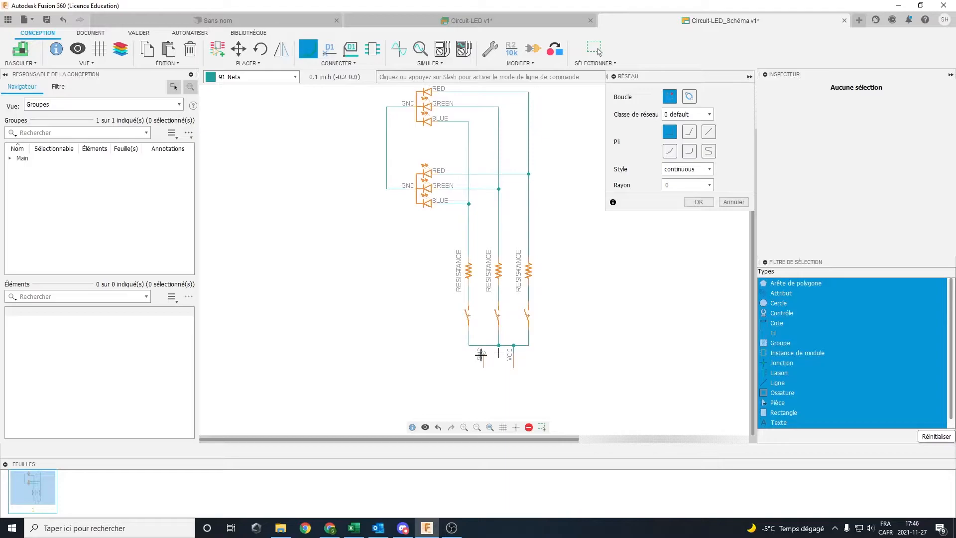
{"action": "left_click", "coordinate": [482, 353]}
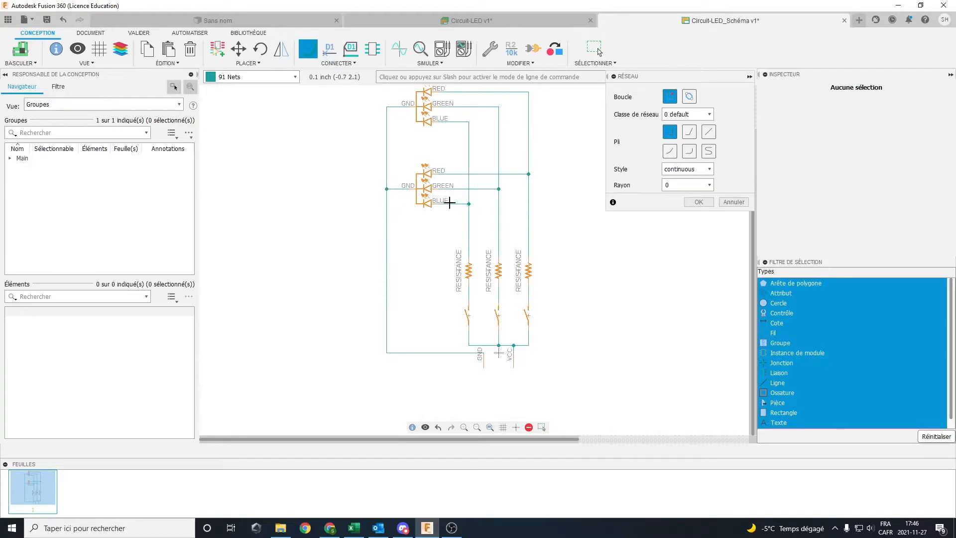
{"action": "middle_click_drag", "start_coordinate": [415, 282], "coordinate": [399, 267]}
{"action": "middle_click_drag", "start_coordinate": [407, 322], "coordinate": [409, 302]}
{"action": "key", "text": "Escape"}
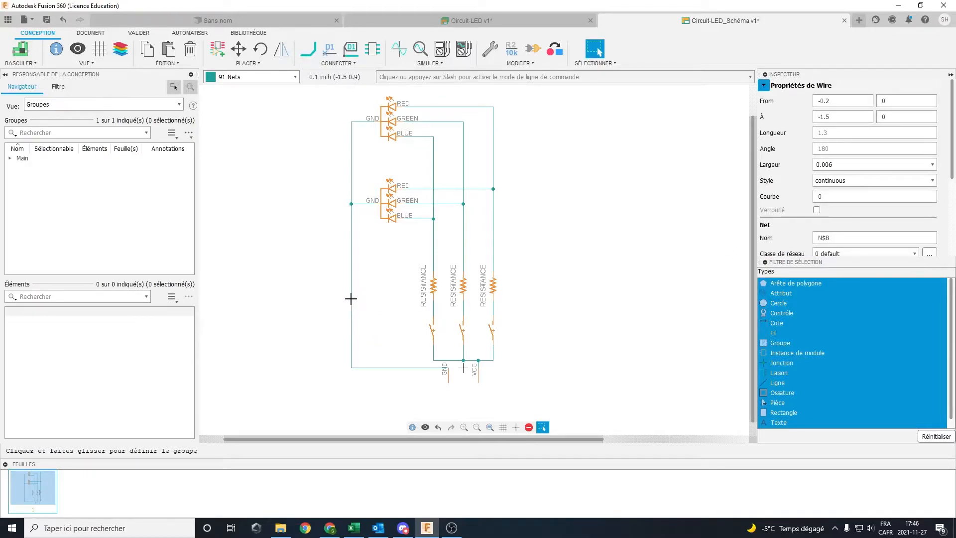
{"action": "middle_click_drag", "start_coordinate": [426, 333], "coordinate": [433, 317]}
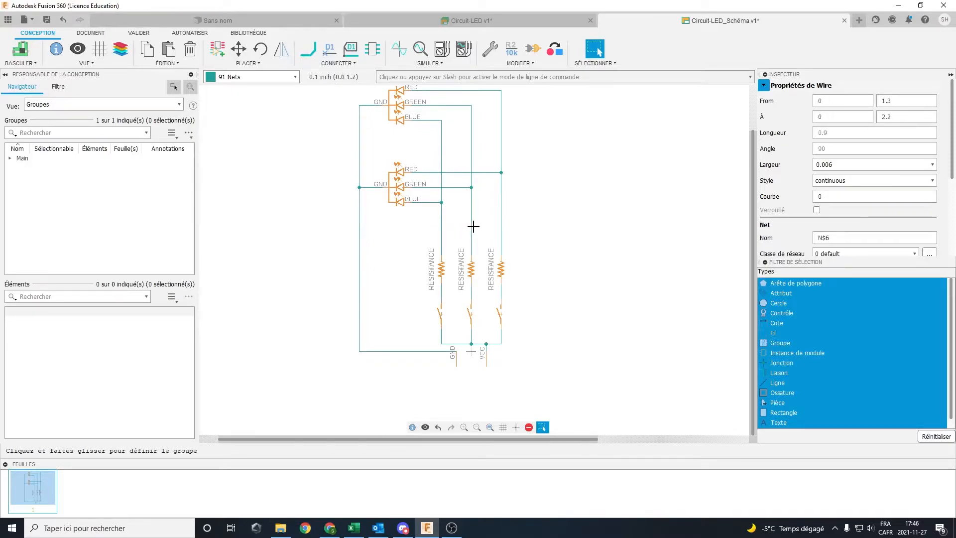
{"action": "middle_click_drag", "start_coordinate": [390, 327], "coordinate": [408, 301]}
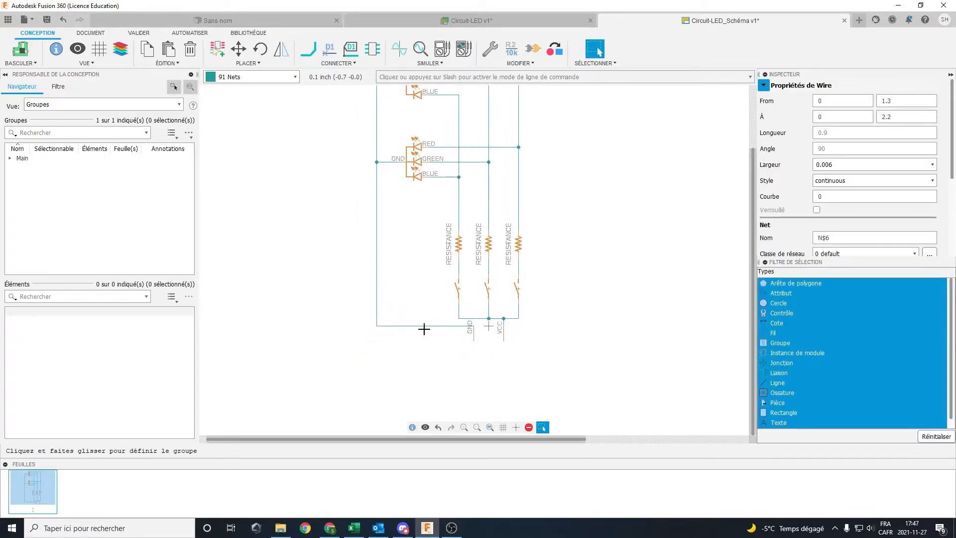
Rename the net of the wire leading to the header's GND pin to GND.
{"action": "scroll", "coordinate": [424, 328], "scroll_direction": "up", "scroll_amount": 3}
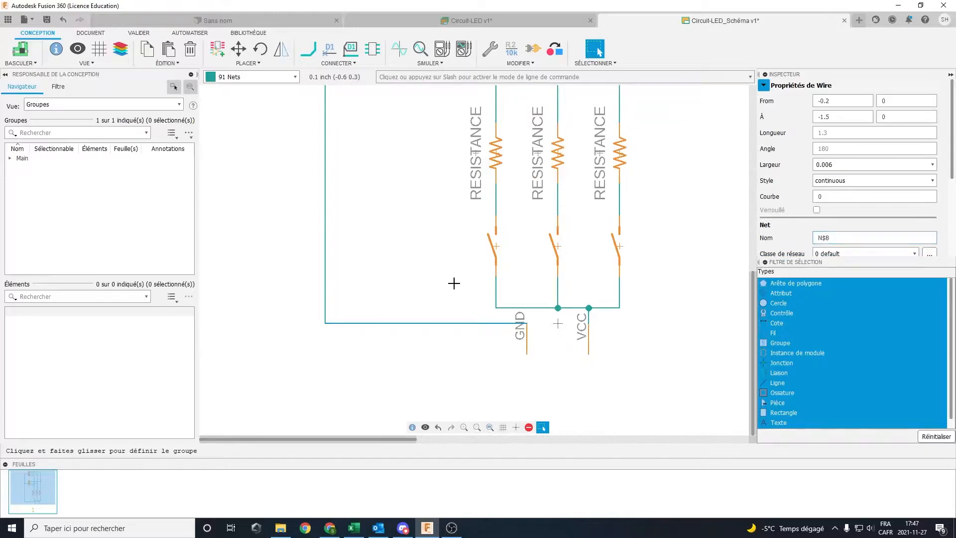
{"action": "scroll", "coordinate": [448, 280], "scroll_direction": "up", "scroll_amount": 2}
{"action": "scroll", "coordinate": [449, 279], "scroll_direction": "down", "scroll_amount": 2}
{"action": "left_click", "coordinate": [838, 236]}
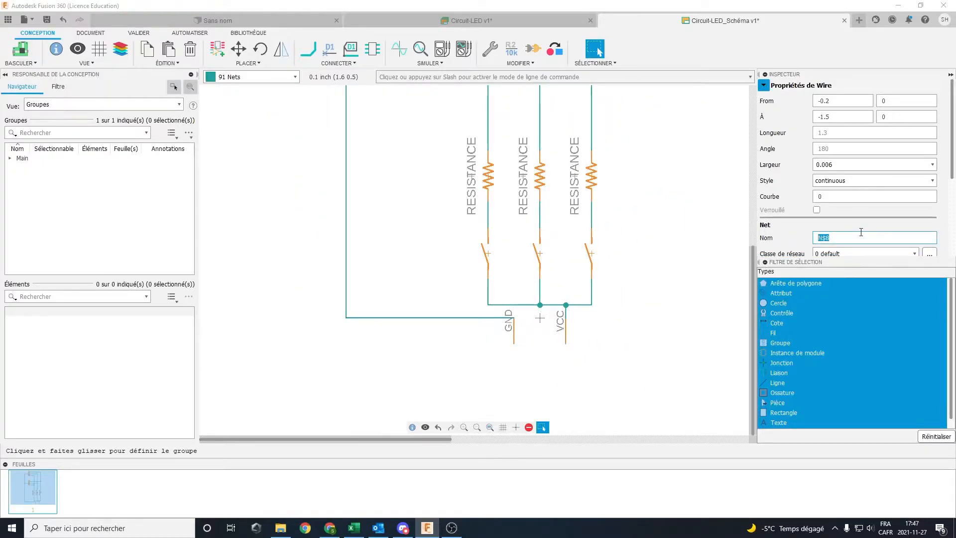
{"action": "type", "text": "GND"}
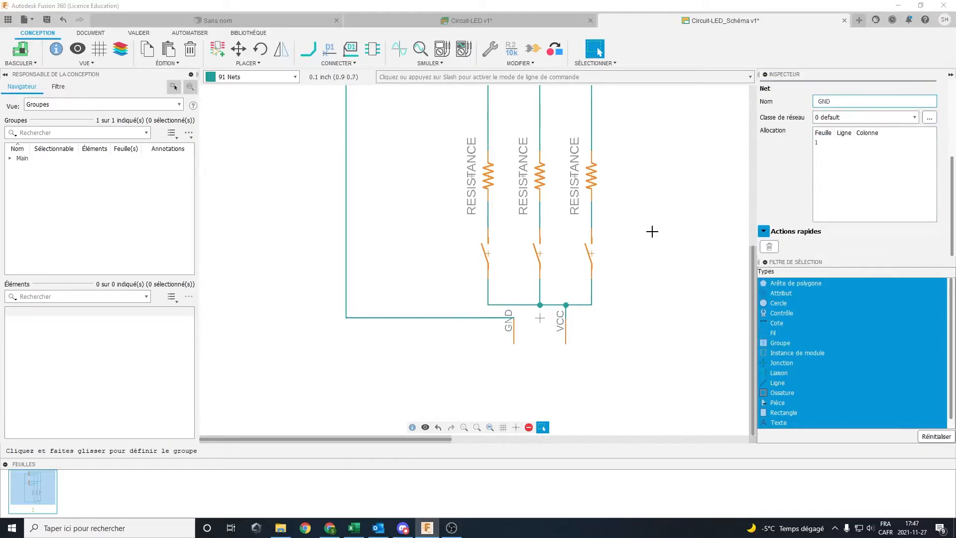
{"action": "left_click", "coordinate": [433, 353]}
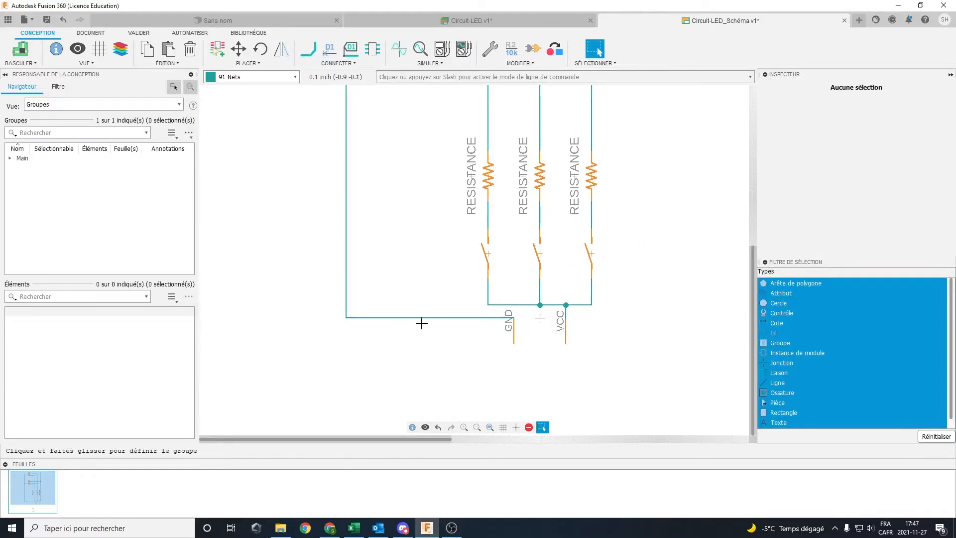
Check the net name on the ground wires running from the header to both RGB-LEDs' GND pins.
{"action": "left_click", "coordinate": [346, 280]}
{"action": "left_click", "coordinate": [406, 318]}
{"action": "scroll", "coordinate": [502, 329], "scroll_direction": "up", "scroll_amount": 2}
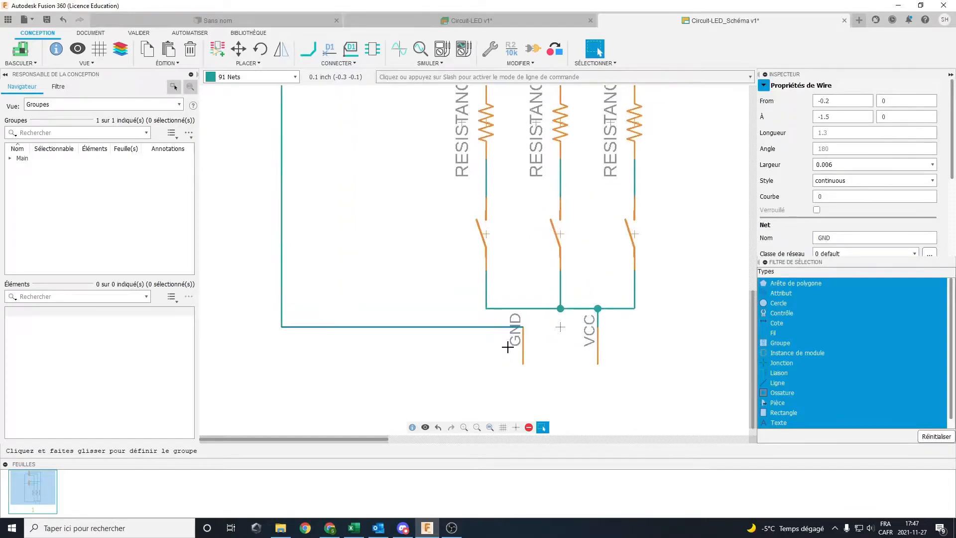
{"action": "scroll", "coordinate": [508, 345], "scroll_direction": "down", "scroll_amount": 2}
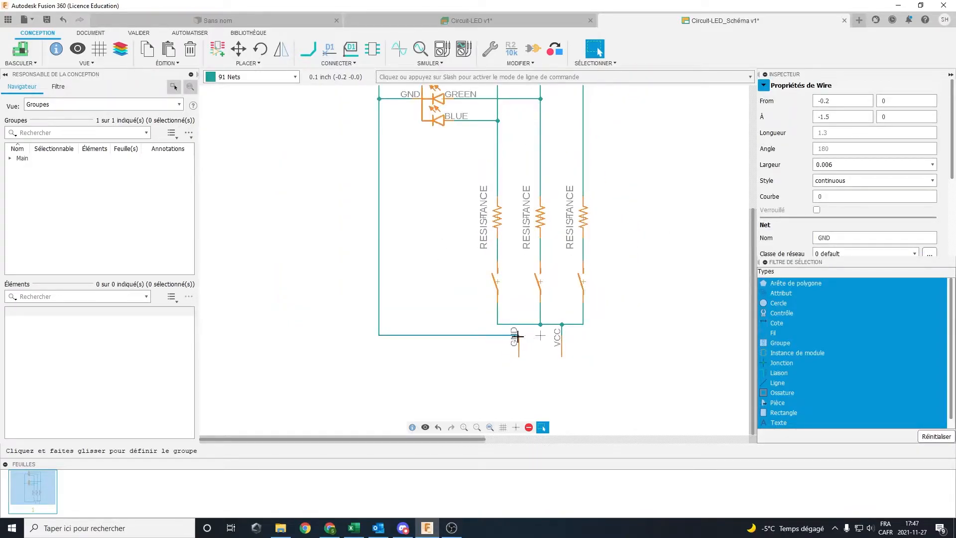
{"action": "middle_click_drag", "start_coordinate": [405, 177], "coordinate": [399, 269]}
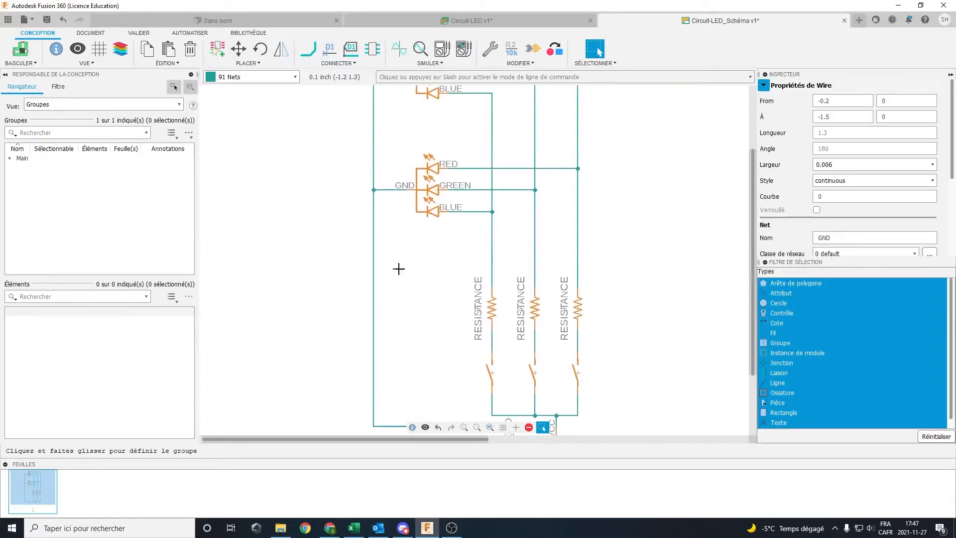
{"action": "left_click", "coordinate": [385, 189]}
{"action": "middle_click_drag", "start_coordinate": [410, 129], "coordinate": [393, 187]}
{"action": "left_click", "coordinate": [373, 133]}
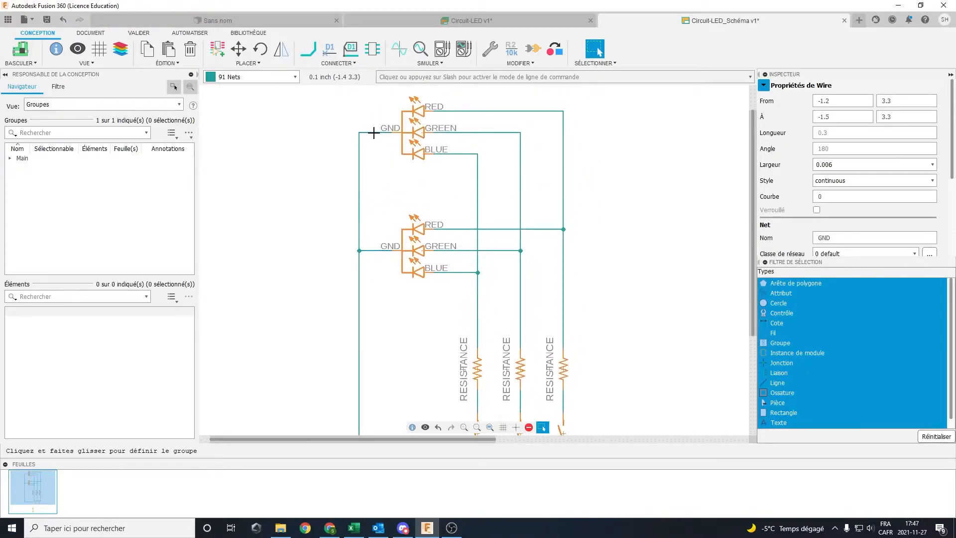
Inspect the wires joining the two RGB-LEDs' GREEN pins, and review the complete schematic.
{"action": "left_click", "coordinate": [500, 133]}
{"action": "left_click", "coordinate": [520, 204]}
{"action": "scroll", "coordinate": [544, 245], "scroll_direction": "down", "scroll_amount": 1}
{"action": "scroll", "coordinate": [544, 245], "scroll_direction": "down", "scroll_amount": 2}
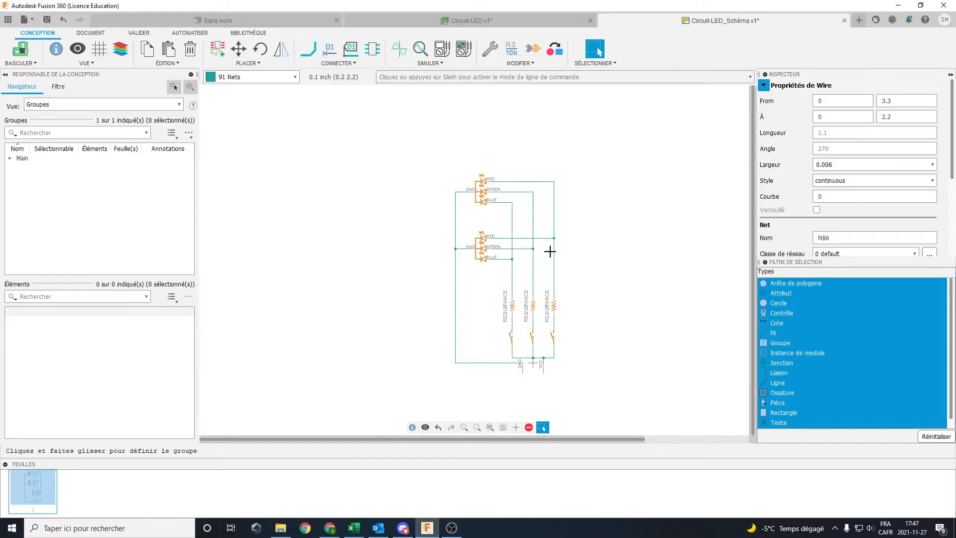
{"action": "scroll", "coordinate": [557, 260], "scroll_direction": "up", "scroll_amount": 1}
{"action": "scroll", "coordinate": [522, 213], "scroll_direction": "up", "scroll_amount": 1}
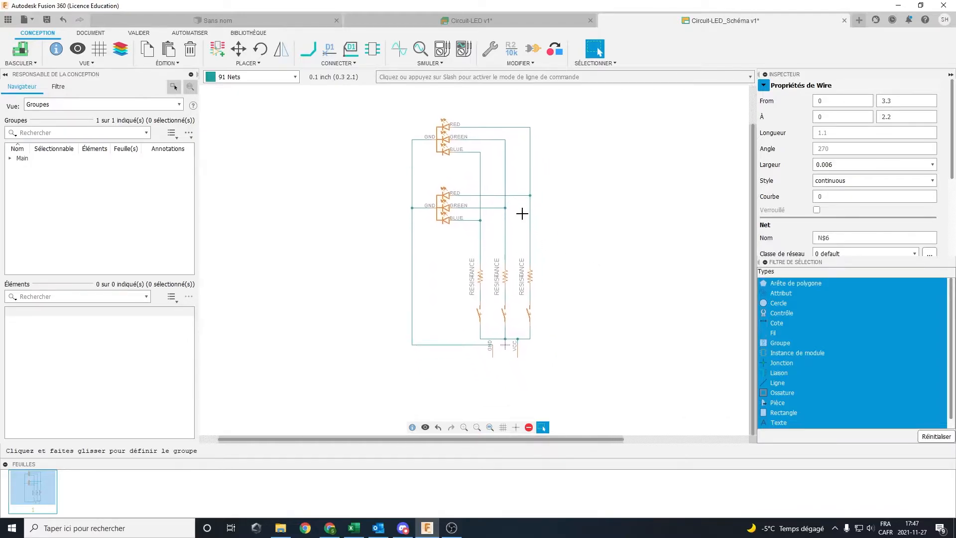
{"action": "scroll", "coordinate": [532, 251], "scroll_direction": "down", "scroll_amount": 1}
{"action": "scroll", "coordinate": [532, 251], "scroll_direction": "up", "scroll_amount": 1}
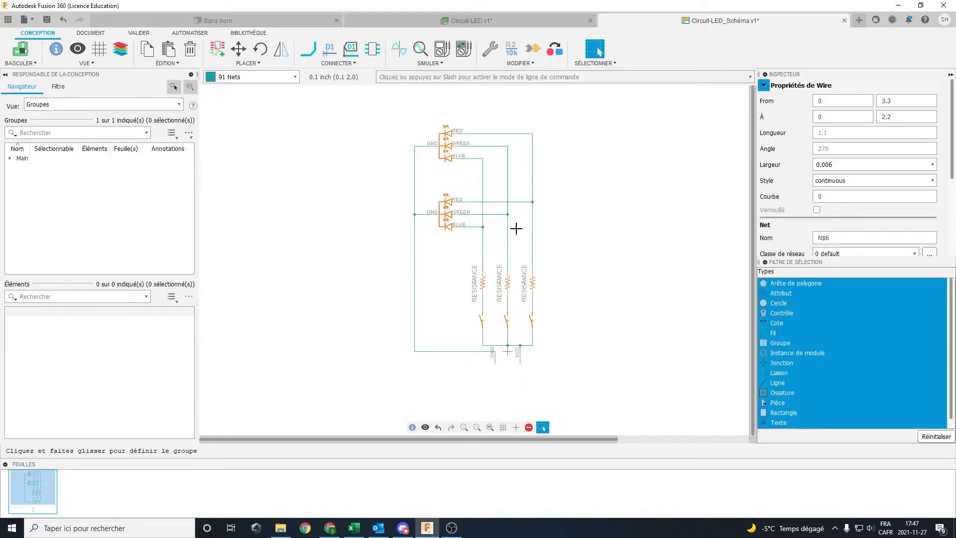
{"action": "left_click", "coordinate": [494, 217]}
{"action": "left_click", "coordinate": [486, 285]}
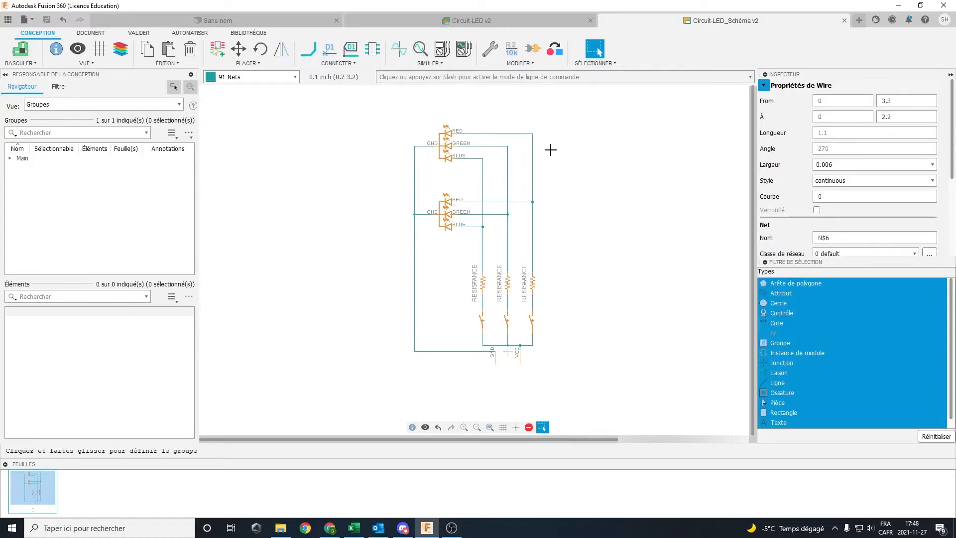
Switch from the schematic to its linked printed circuit board document.
{"action": "left_click", "coordinate": [25, 49]}
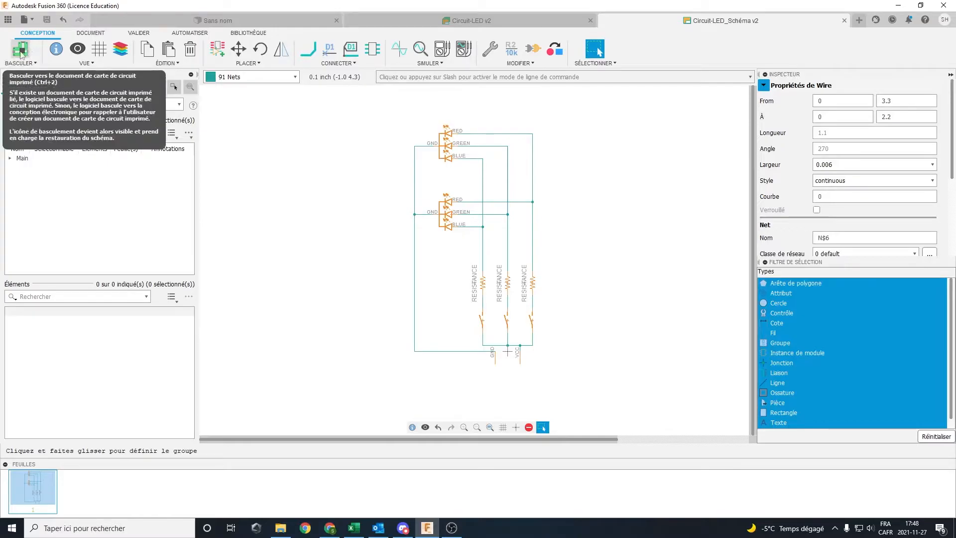
{"action": "left_click", "coordinate": [21, 52]}
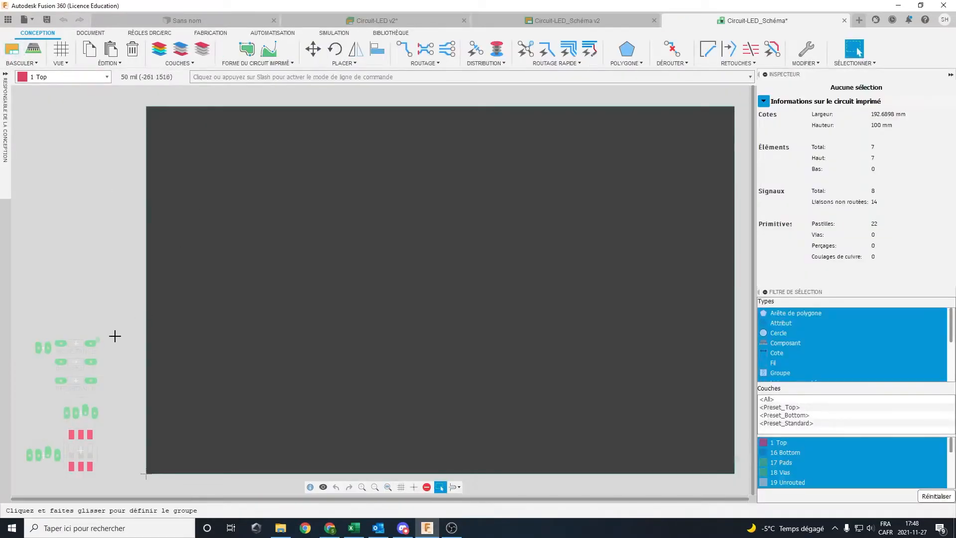
Move the DS-03-SMD switch footprint closer to the board, to position -500, 200.
{"action": "left_click", "coordinate": [166, 342]}
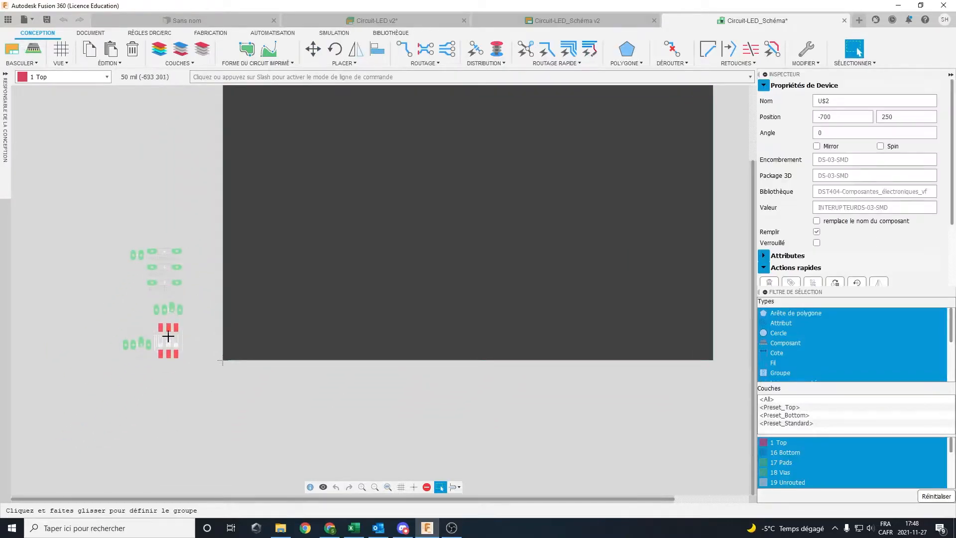
{"action": "key", "text": "m"}
{"action": "left_click", "coordinate": [184, 344]}
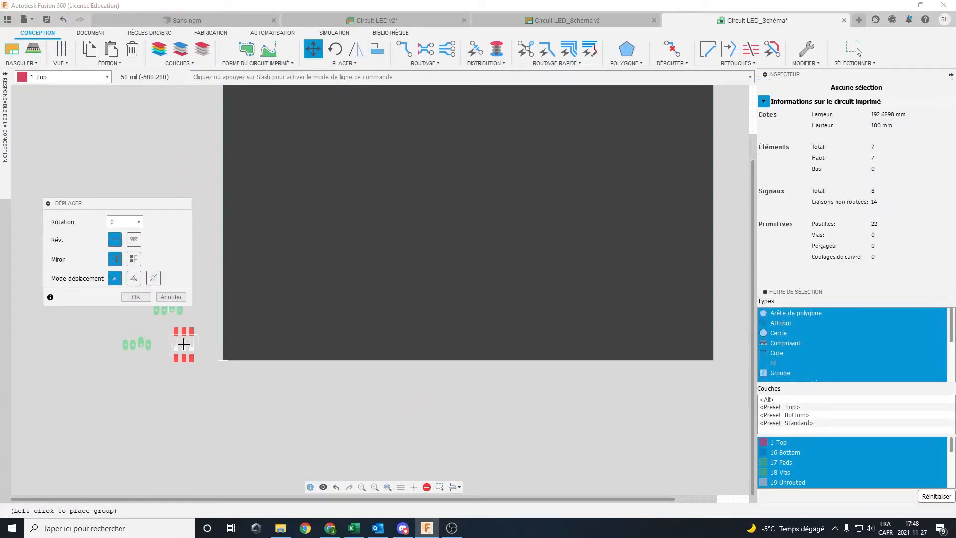
{"action": "key", "text": "Escape"}
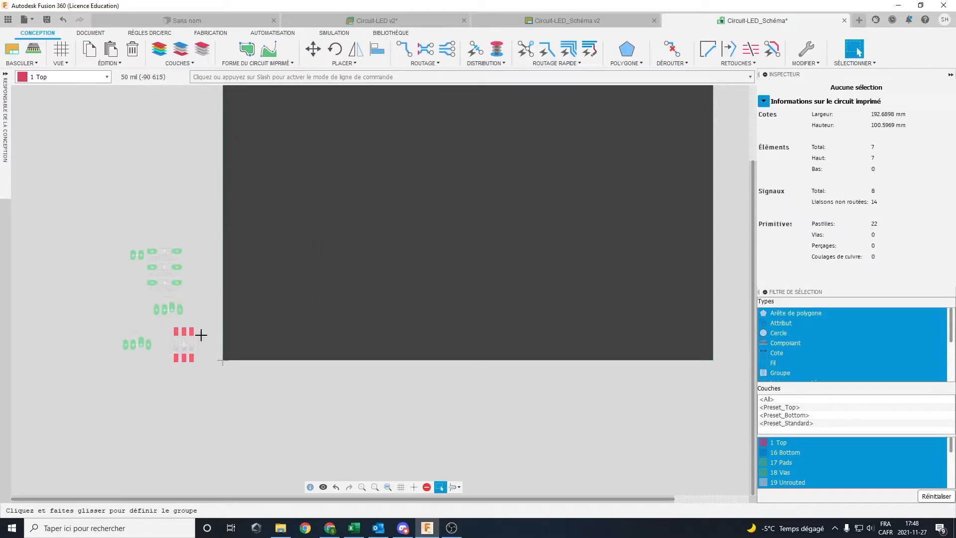
Move the DS-03-SMD switch footprint onto the board near its lower-left corner, at position 300, 500.
{"action": "middle_click_drag", "start_coordinate": [375, 226], "coordinate": [388, 274]}
{"action": "scroll", "coordinate": [398, 257], "scroll_direction": "down", "scroll_amount": 3}
{"action": "scroll", "coordinate": [416, 272], "scroll_direction": "up", "scroll_amount": 2}
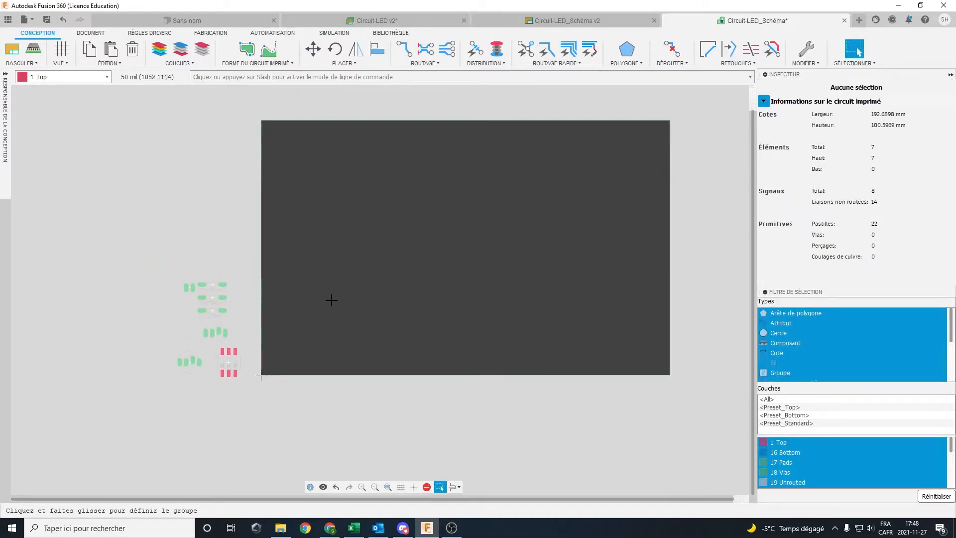
{"action": "scroll", "coordinate": [318, 306], "scroll_direction": "down", "scroll_amount": 1}
{"action": "scroll", "coordinate": [264, 337], "scroll_direction": "up", "scroll_amount": 2}
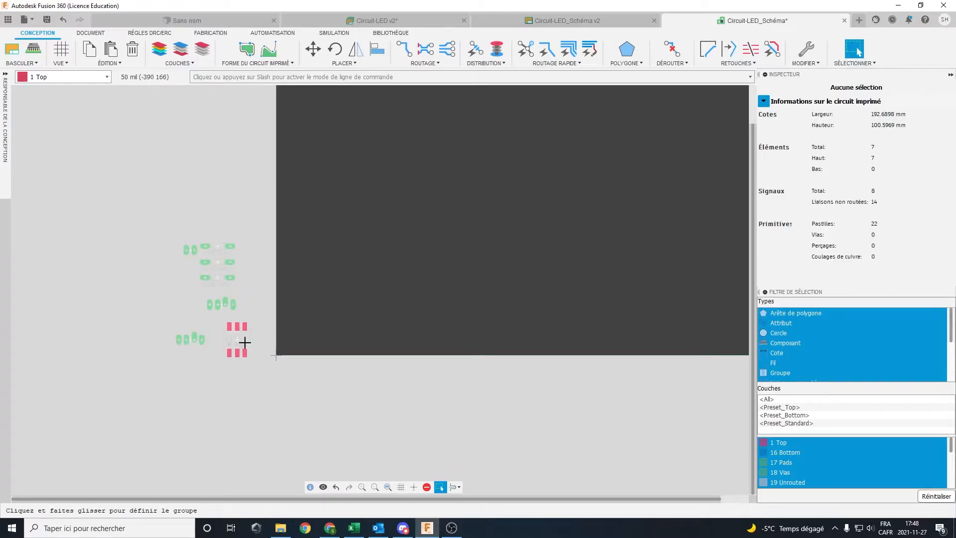
{"action": "left_click", "coordinate": [241, 338]}
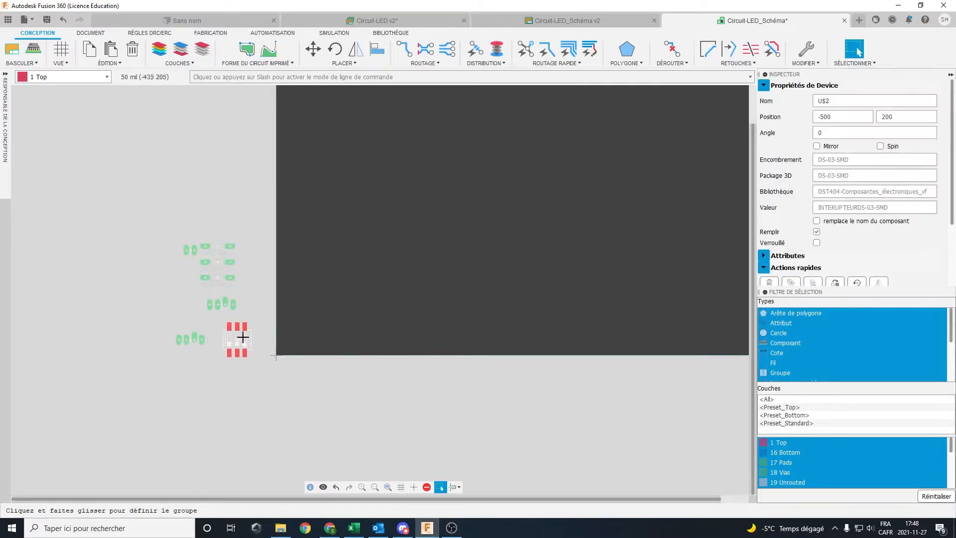
{"action": "key", "text": "m"}
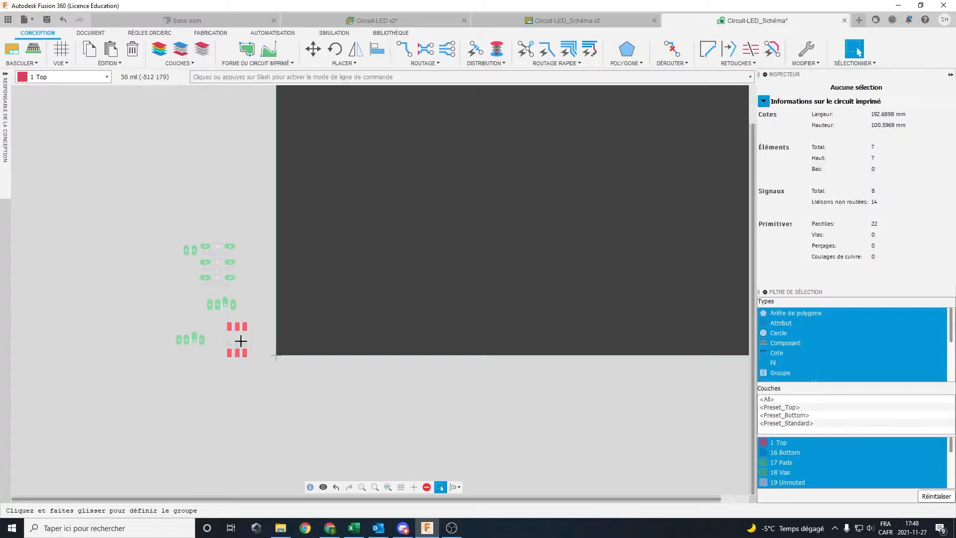
{"action": "left_click", "coordinate": [242, 347]}
{"action": "left_click", "coordinate": [298, 315]}
{"action": "key", "text": "Escape"}
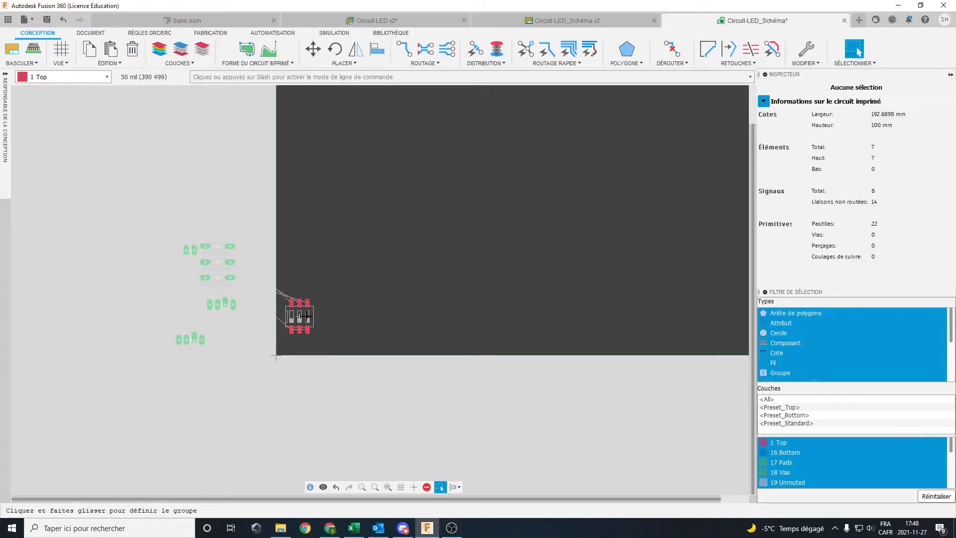
Examine the placed switch footprint and the list of board layers, keeping 1 Top as the active layer.
{"action": "scroll", "coordinate": [306, 316], "scroll_direction": "up", "scroll_amount": 2}
{"action": "left_click", "coordinate": [294, 316]}
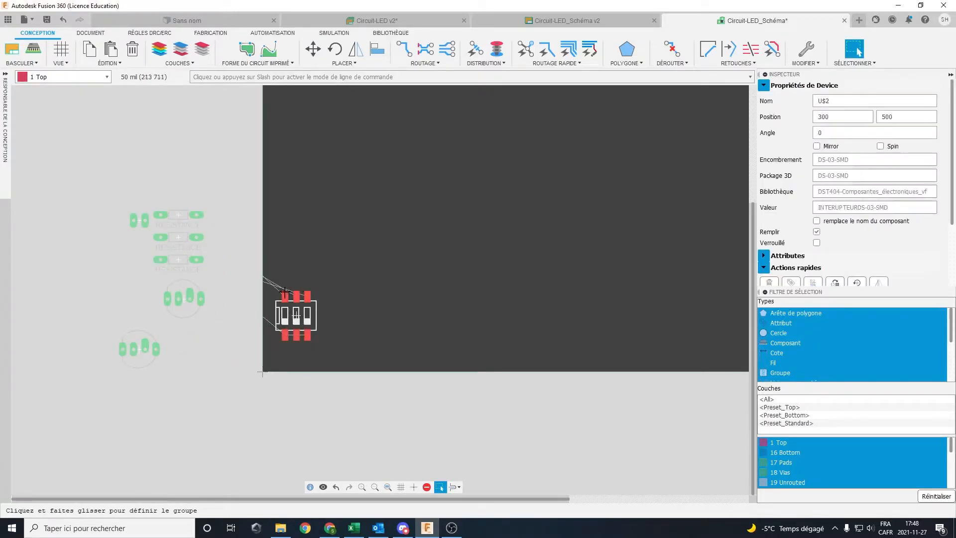
{"action": "left_click", "coordinate": [295, 315]}
{"action": "left_click", "coordinate": [296, 316]}
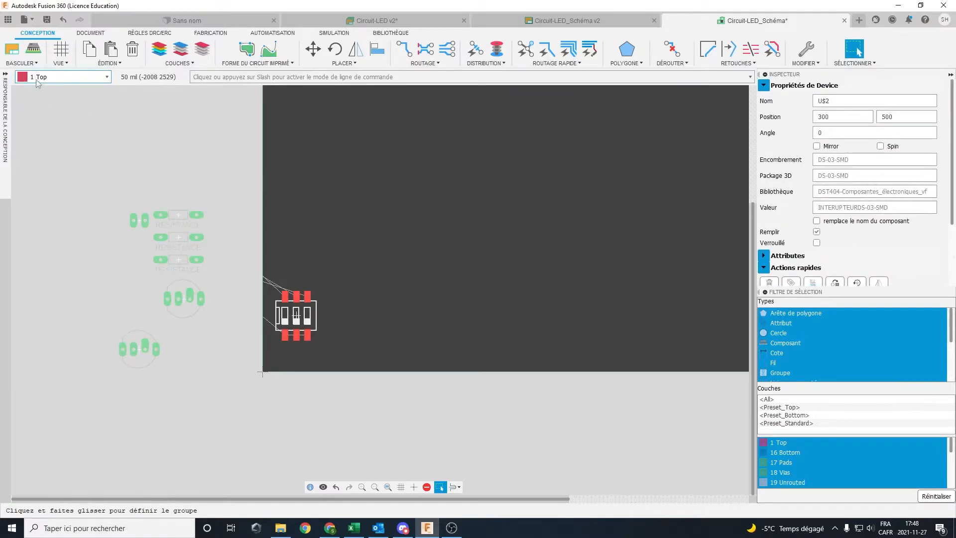
{"action": "left_click", "coordinate": [55, 79]}
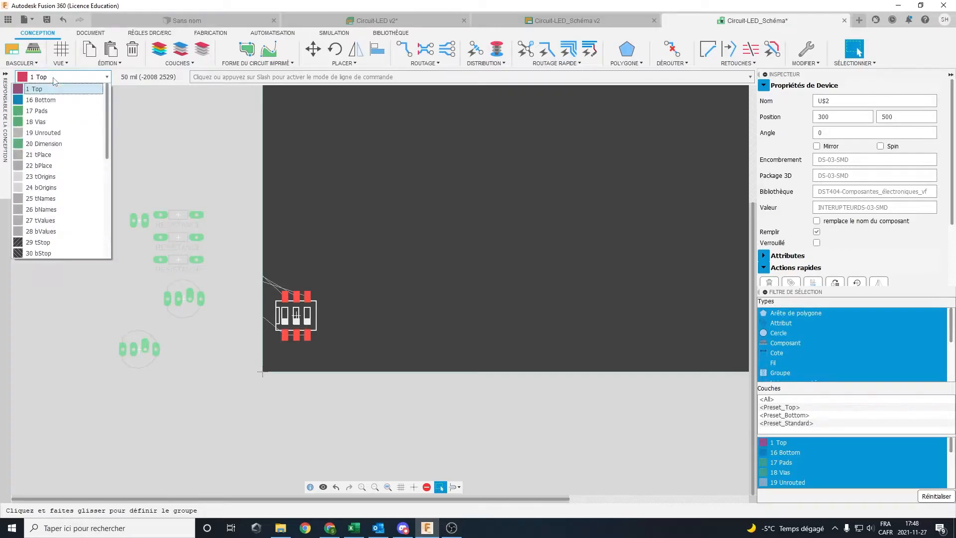
{"action": "left_click", "coordinate": [76, 92]}
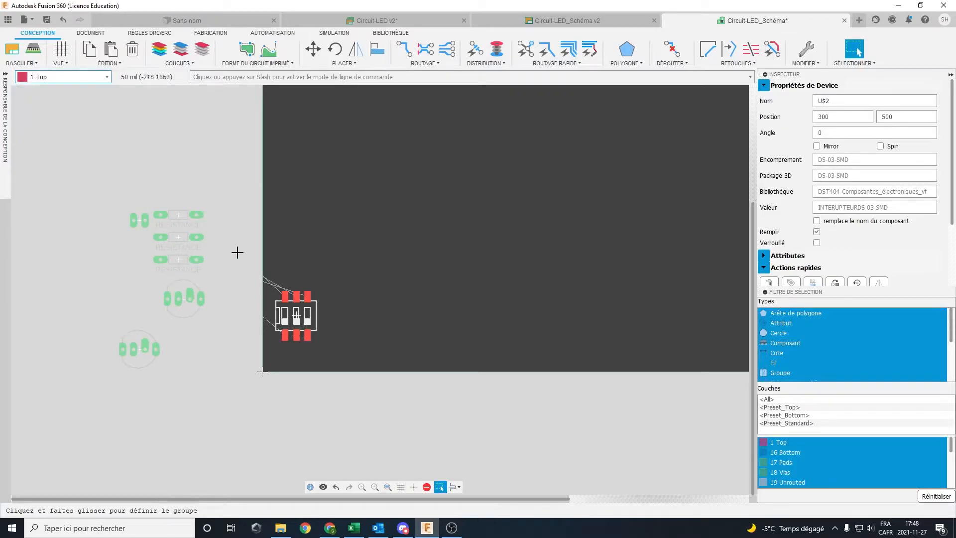
Mirror the DS-03-SMD switch footprint to the board's bottom side, and compare it with the layer list.
{"action": "right_click", "coordinate": [296, 316]}
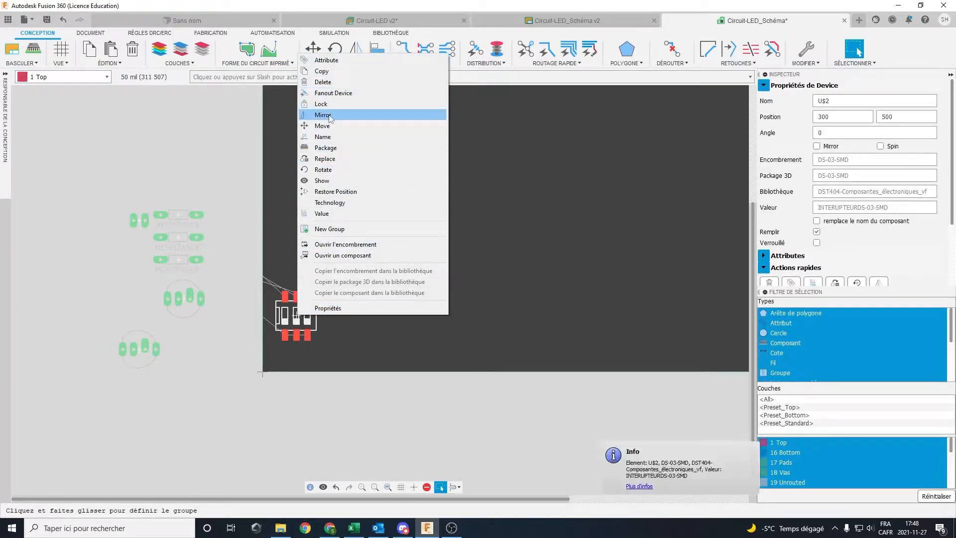
{"action": "key", "text": "Escape"}
{"action": "key", "text": "m"}
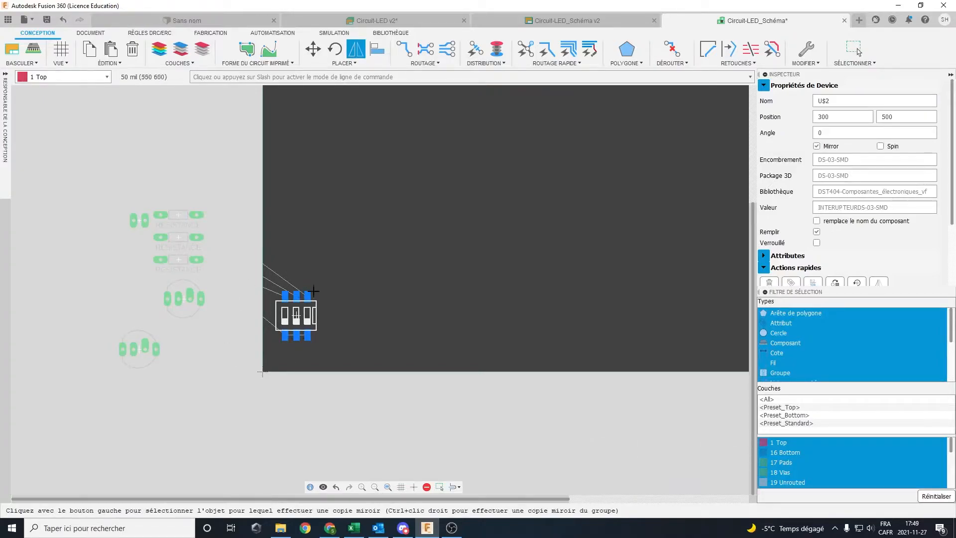
{"action": "left_click", "coordinate": [106, 77]}
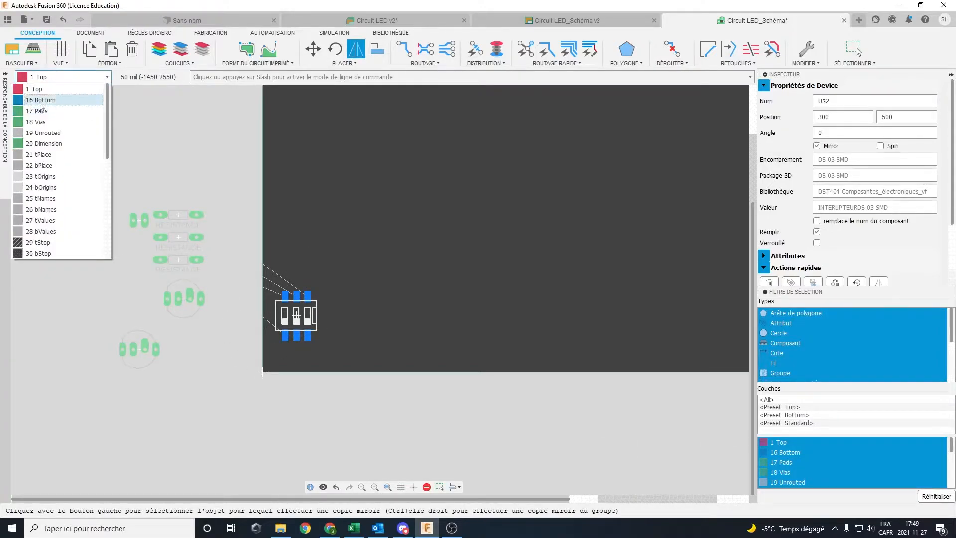
{"action": "left_click", "coordinate": [134, 242]}
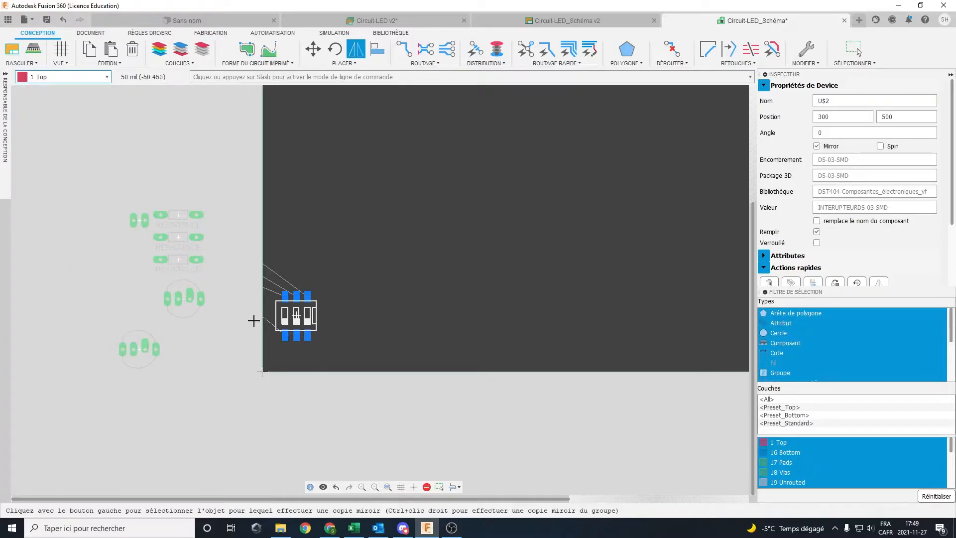
Leave the Mirror tool and move the mirrored switch footprint off the board, beside the unplaced RGB-LED footprints.
{"action": "left_click", "coordinate": [295, 317]}
{"action": "left_click", "coordinate": [295, 317]}
{"action": "key", "text": "Escape"}
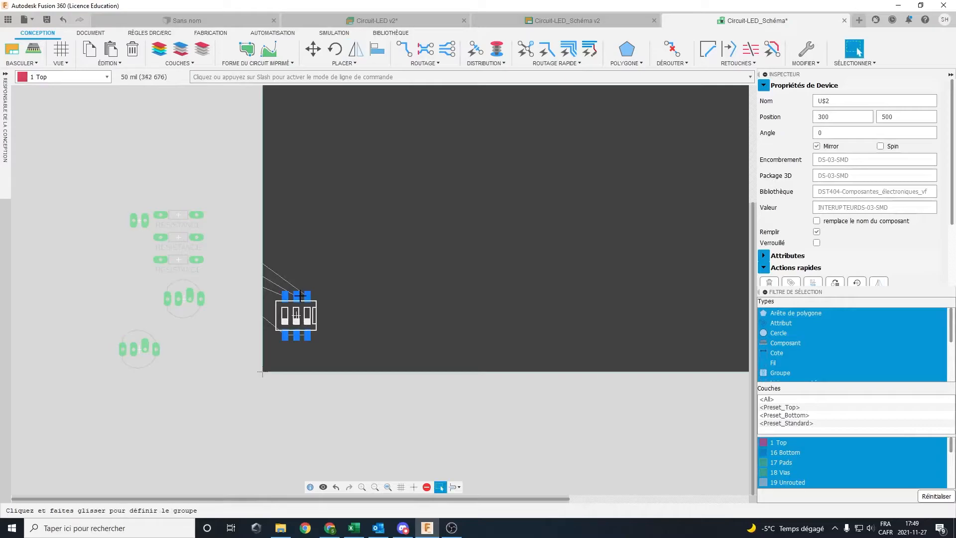
{"action": "left_click_drag", "start_coordinate": [296, 315], "coordinate": [190, 360]}
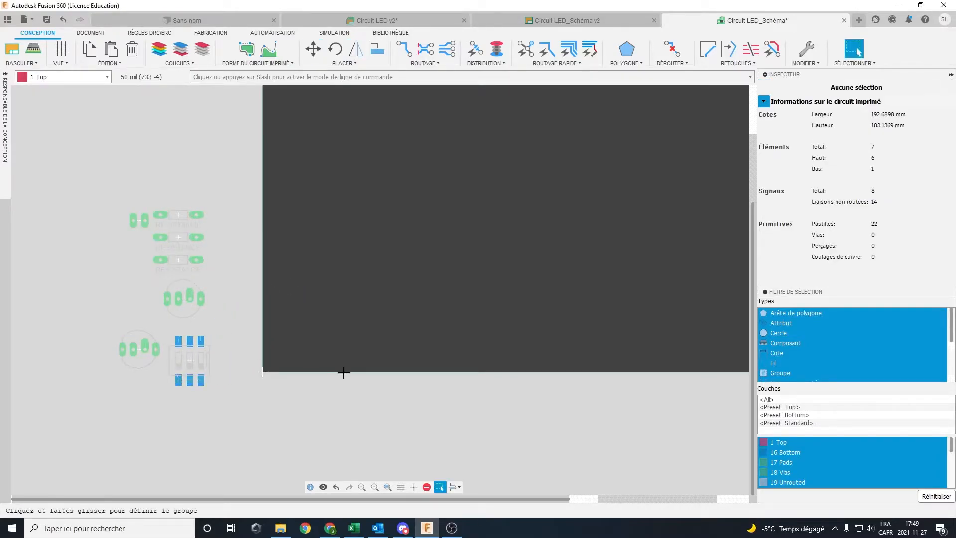
{"action": "scroll", "coordinate": [341, 373], "scroll_direction": "up", "scroll_amount": 1}
{"action": "middle_click_drag", "start_coordinate": [341, 373], "coordinate": [251, 384]}
{"action": "scroll", "coordinate": [264, 383], "scroll_direction": "up", "scroll_amount": 1}
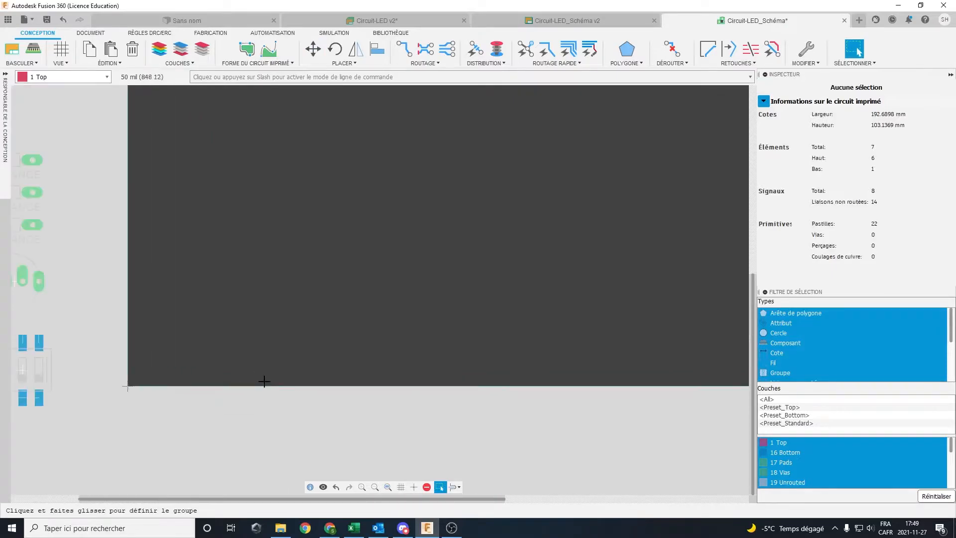
{"action": "scroll", "coordinate": [314, 354], "scroll_direction": "down", "scroll_amount": 2}
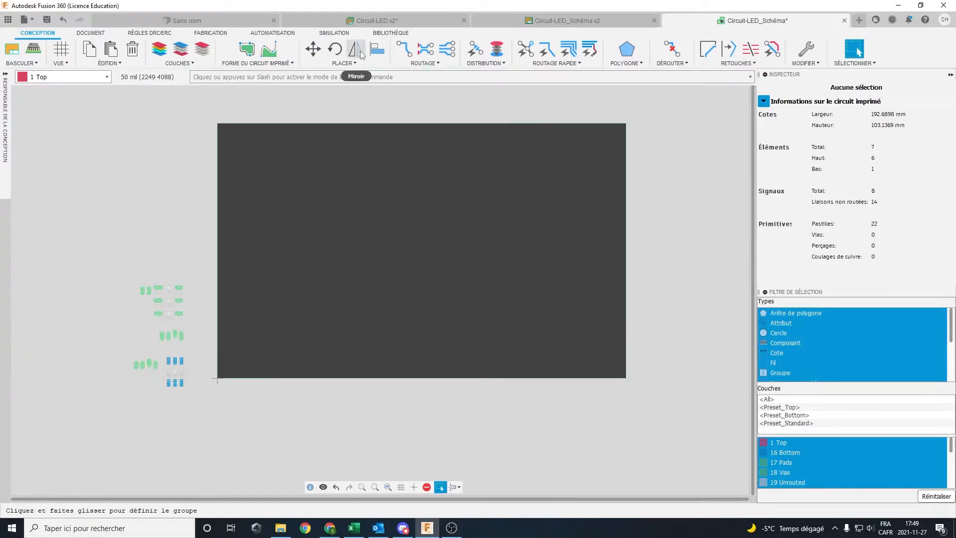
{"action": "left_click_drag", "start_coordinate": [205, 112], "coordinate": [655, 398]}
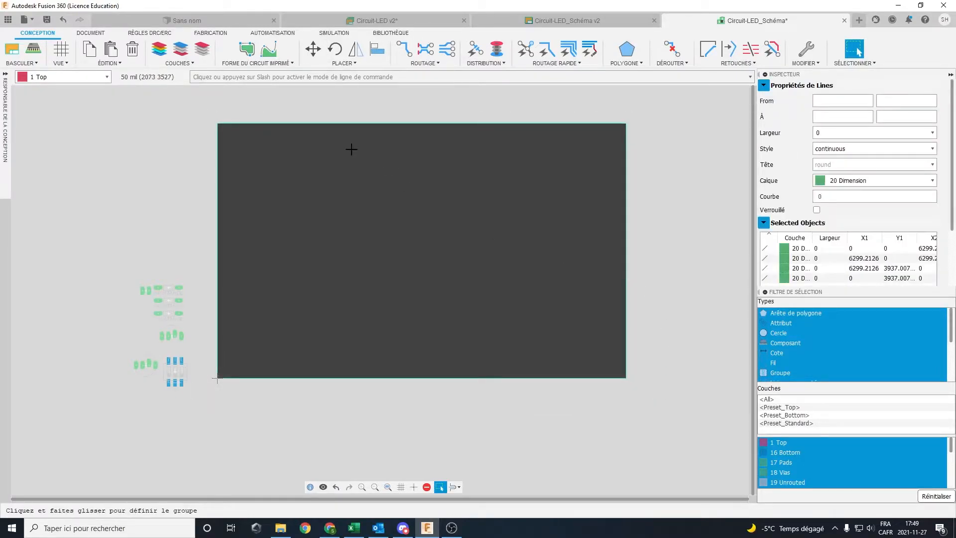
{"action": "left_click", "coordinate": [324, 175]}
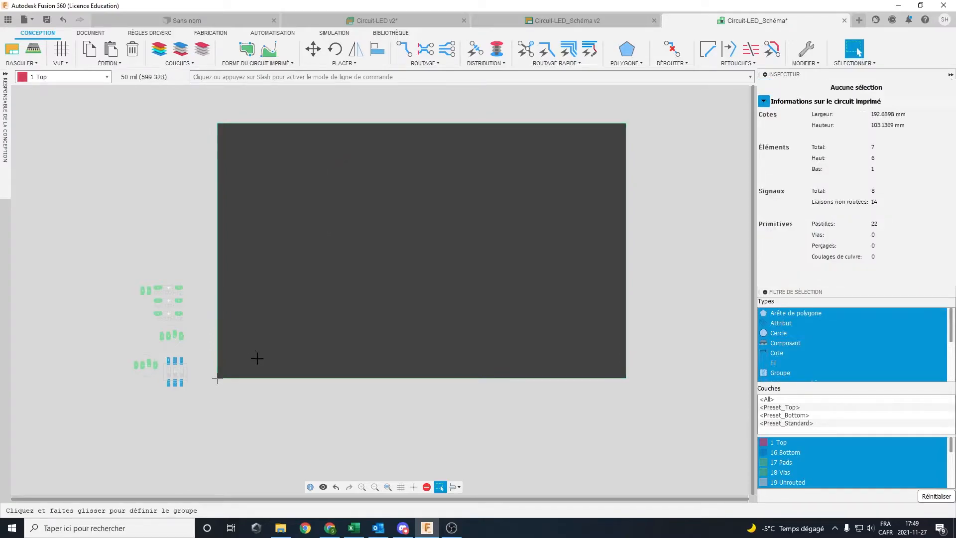
Try a curve value of 200 on the lower edge of the board outline.
{"action": "left_click", "coordinate": [248, 378]}
{"action": "left_click", "coordinate": [838, 232]}
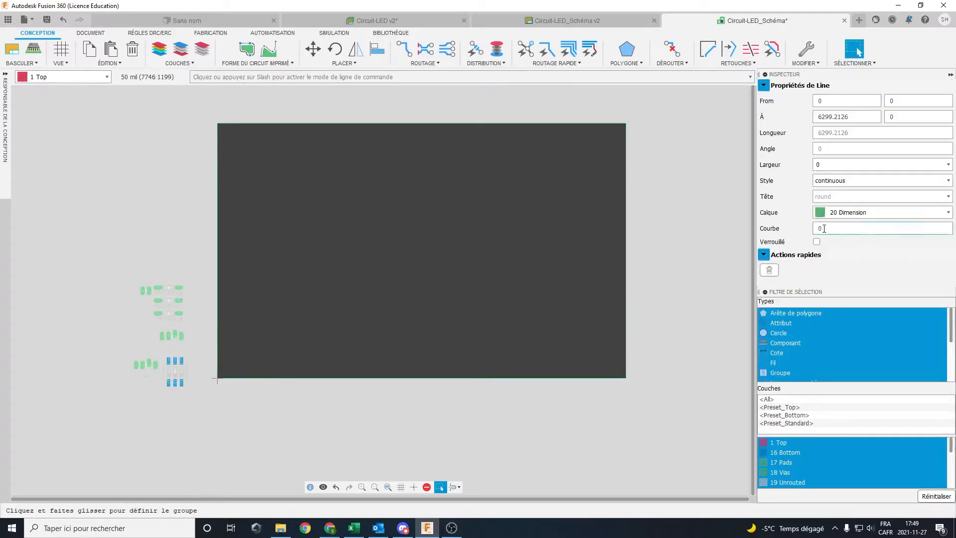
{"action": "type", "text": "200"}
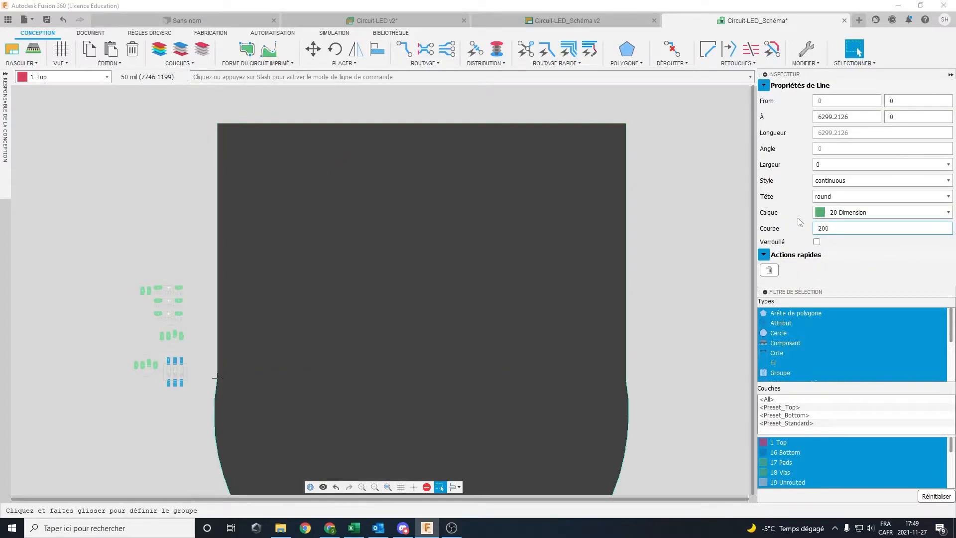
{"action": "key", "text": "Return"}
Delete the entire existing board outline, keeping the component footprints.
{"action": "scroll", "coordinate": [427, 213], "scroll_direction": "down", "scroll_amount": 3}
{"action": "left_click_drag", "start_coordinate": [276, 138], "coordinate": [608, 485]}
{"action": "scroll", "coordinate": [575, 377], "scroll_direction": "down", "scroll_amount": 2}
{"action": "scroll", "coordinate": [558, 371], "scroll_direction": "up", "scroll_amount": 1}
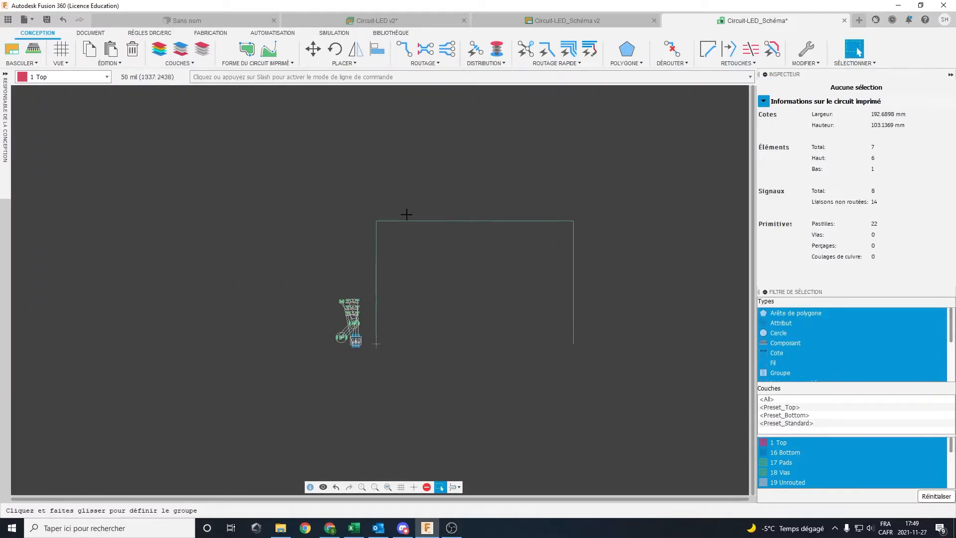
{"action": "left_click_drag", "start_coordinate": [370, 206], "coordinate": [598, 367]}
{"action": "key", "text": "Delete"}
{"action": "scroll", "coordinate": [397, 269], "scroll_direction": "up", "scroll_amount": 3}
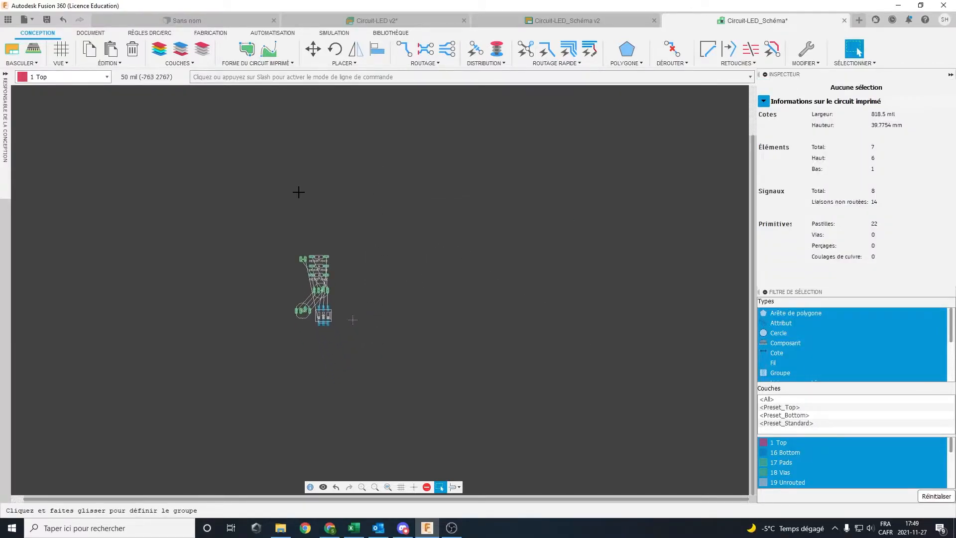
Set up a new polyline board outline with the rounded bend style and a radius of 200.
{"action": "left_click", "coordinate": [272, 63]}
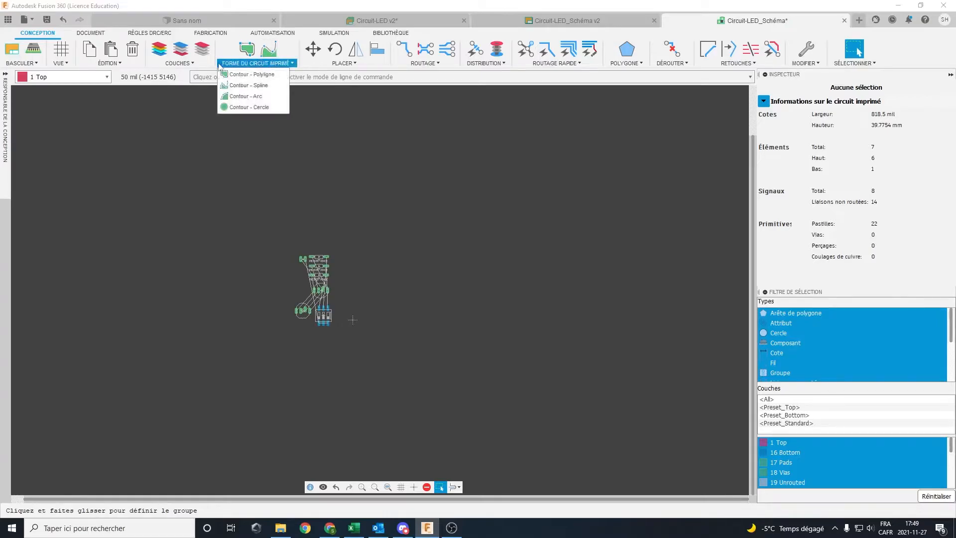
{"action": "left_click", "coordinate": [249, 74]}
{"action": "left_click", "coordinate": [112, 295]}
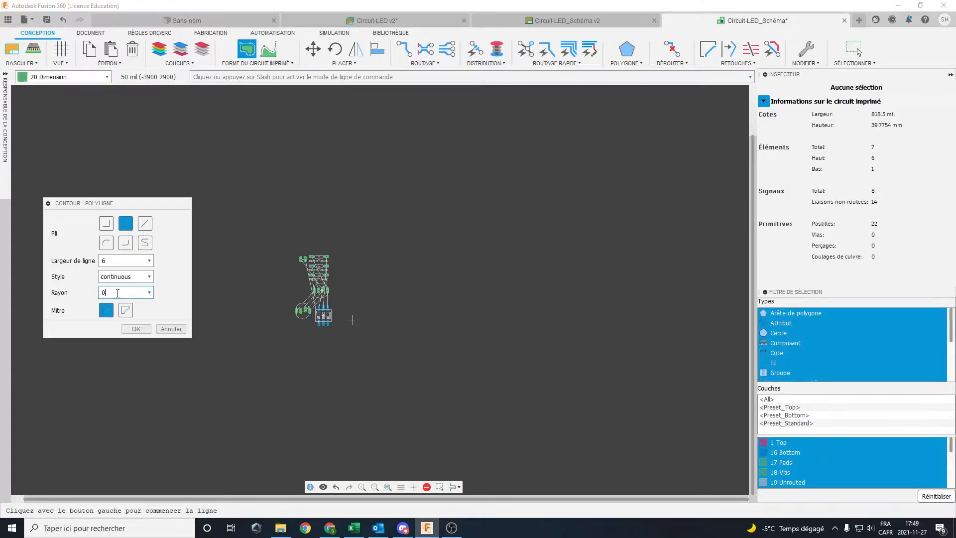
{"action": "left_click", "coordinate": [106, 244]}
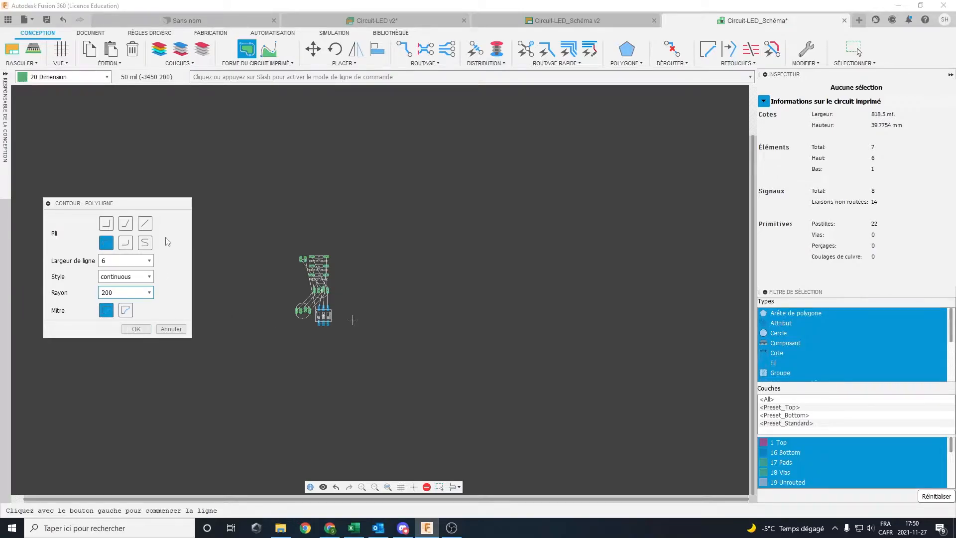
Draw the lower and right sides of the rounded outline from position 150, 50 beside the origin, with a lower edge about 1800 mil long.
{"action": "scroll", "coordinate": [389, 326], "scroll_direction": "up", "scroll_amount": 2}
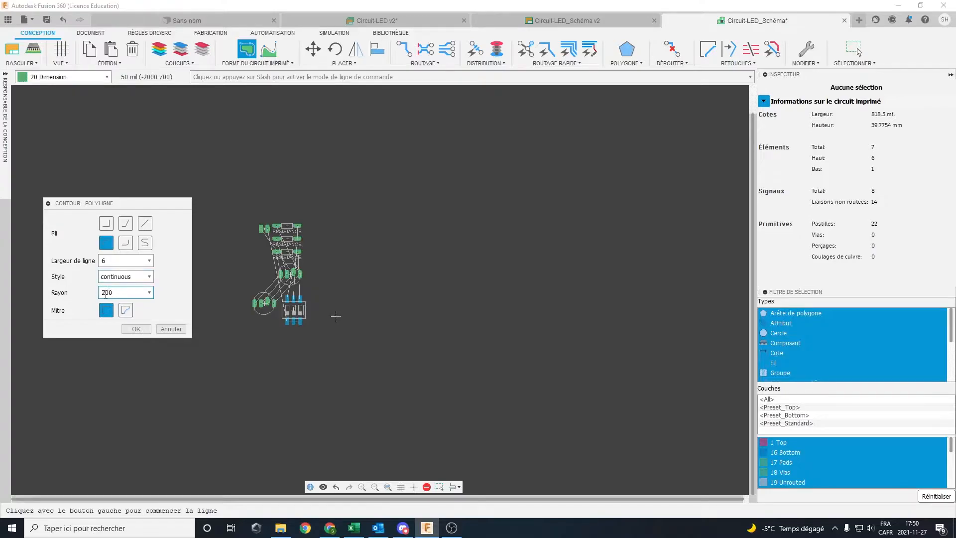
{"action": "middle_click_drag", "start_coordinate": [354, 331], "coordinate": [337, 298]}
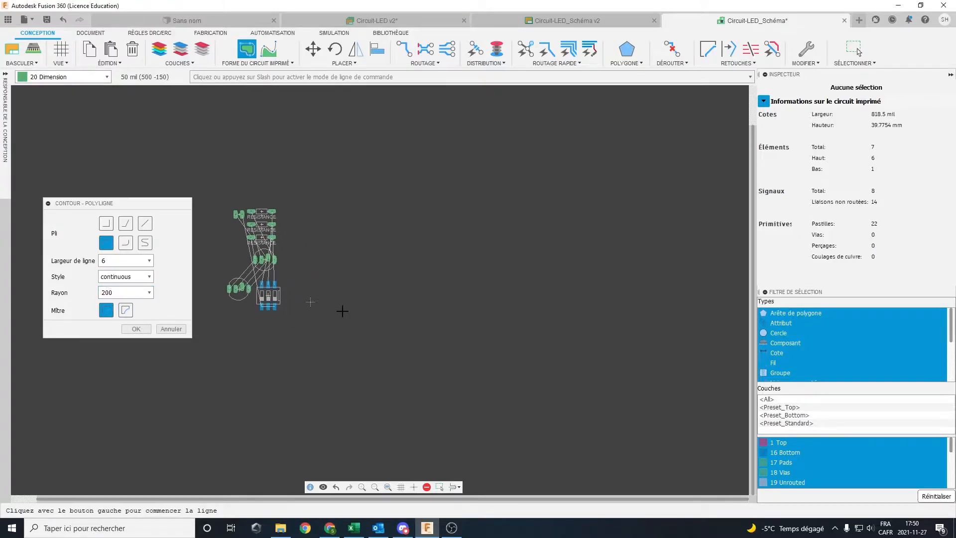
{"action": "scroll", "coordinate": [334, 314], "scroll_direction": "up", "scroll_amount": 2}
{"action": "scroll", "coordinate": [304, 318], "scroll_direction": "up", "scroll_amount": 1}
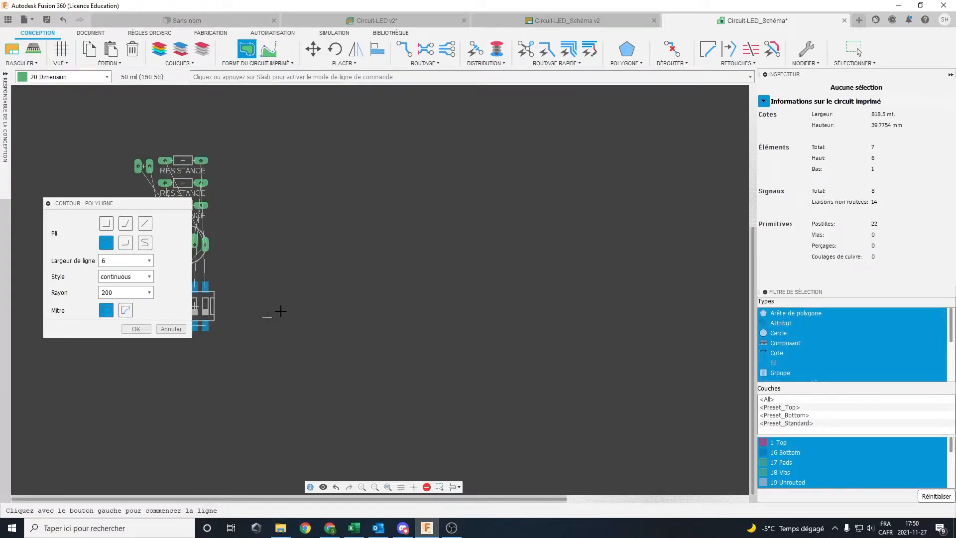
{"action": "left_click", "coordinate": [284, 312]}
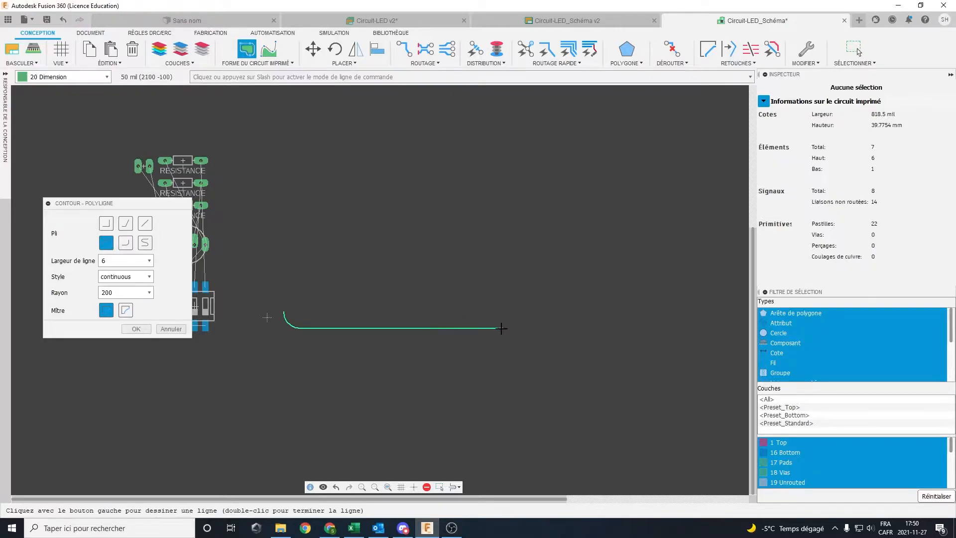
{"action": "left_click", "coordinate": [504, 328]}
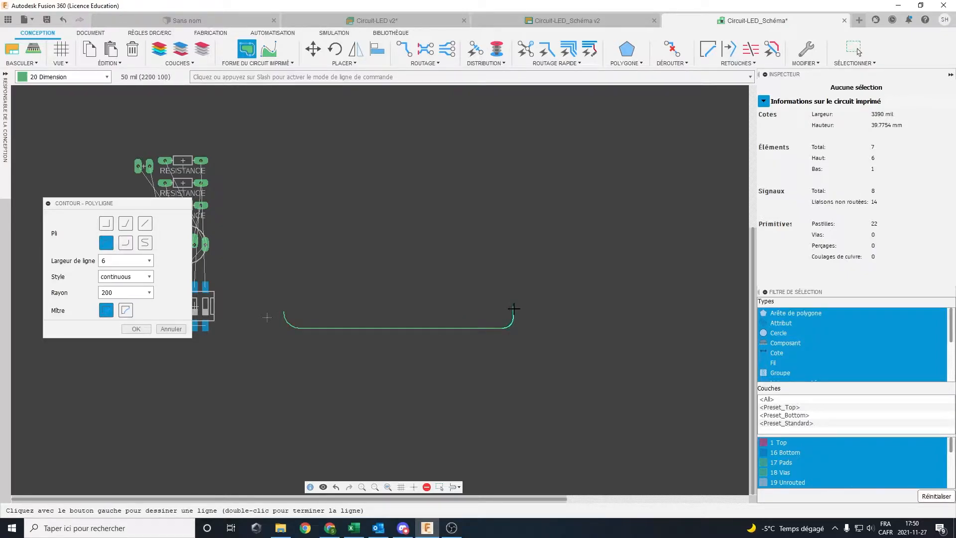
{"action": "left_click", "coordinate": [508, 285]}
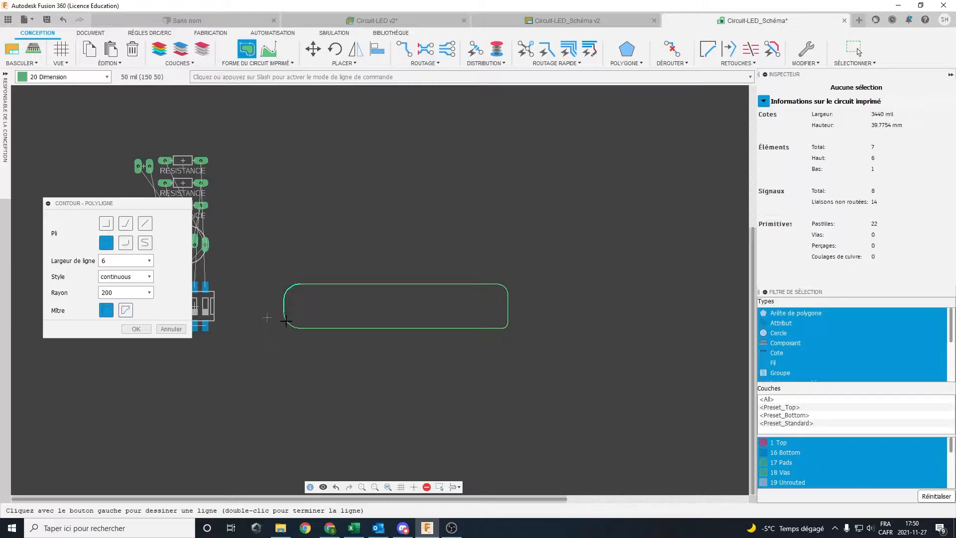
Close the rounded outline at its starting point 150, 50 and leave the outline command.
{"action": "scroll", "coordinate": [285, 318], "scroll_direction": "up", "scroll_amount": 3}
{"action": "scroll", "coordinate": [286, 317], "scroll_direction": "up", "scroll_amount": 3}
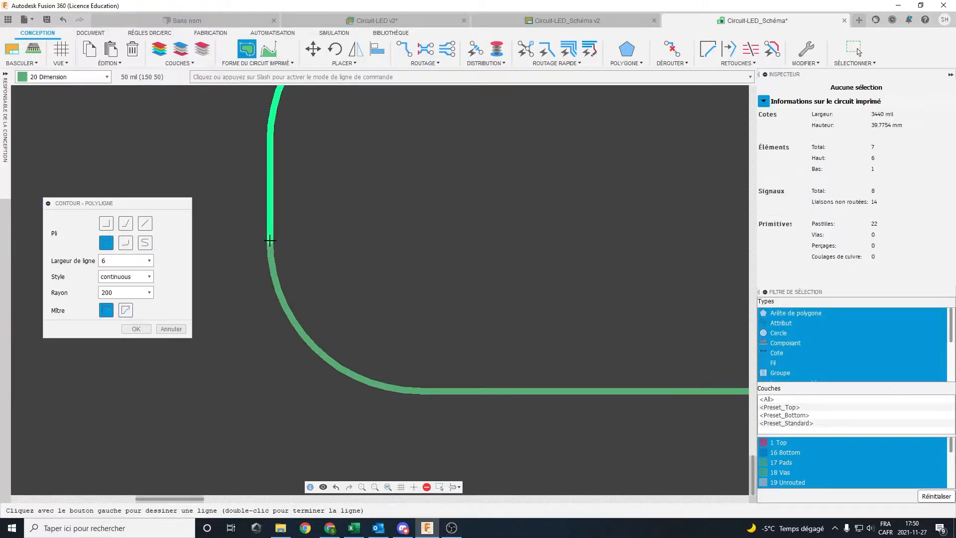
{"action": "left_click", "coordinate": [269, 242]}
{"action": "scroll", "coordinate": [321, 244], "scroll_direction": "up", "scroll_amount": 2}
{"action": "scroll", "coordinate": [320, 252], "scroll_direction": "down", "scroll_amount": 6}
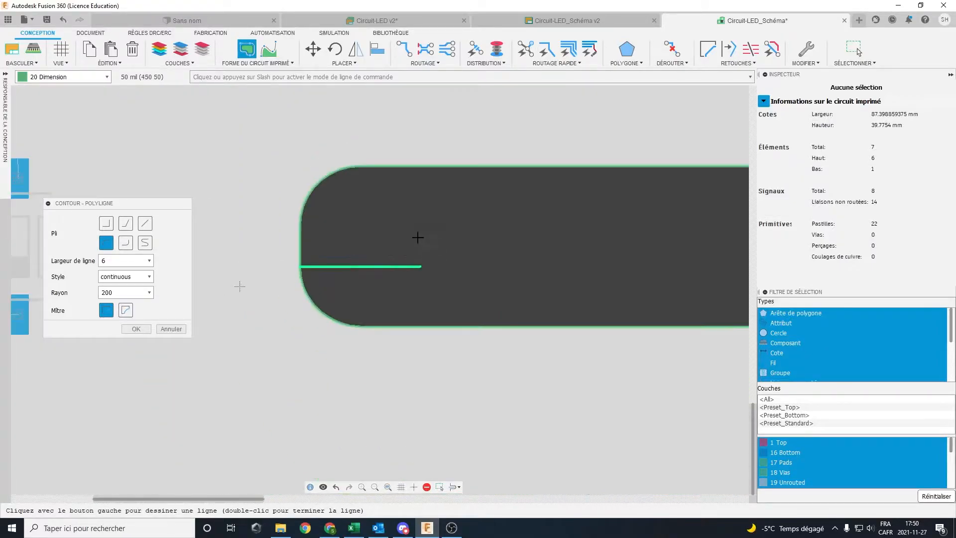
{"action": "key", "text": "Escape"}
{"action": "scroll", "coordinate": [399, 248], "scroll_direction": "up", "scroll_amount": 2}
{"action": "scroll", "coordinate": [421, 260], "scroll_direction": "down", "scroll_amount": 5}
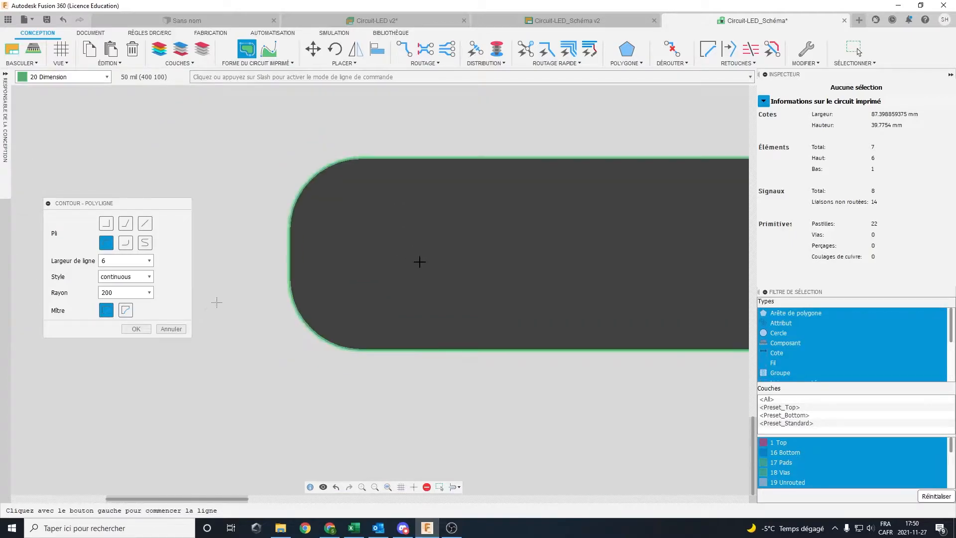
{"action": "scroll", "coordinate": [398, 250], "scroll_direction": "down", "scroll_amount": 3}
{"action": "scroll", "coordinate": [384, 250], "scroll_direction": "up", "scroll_amount": 3}
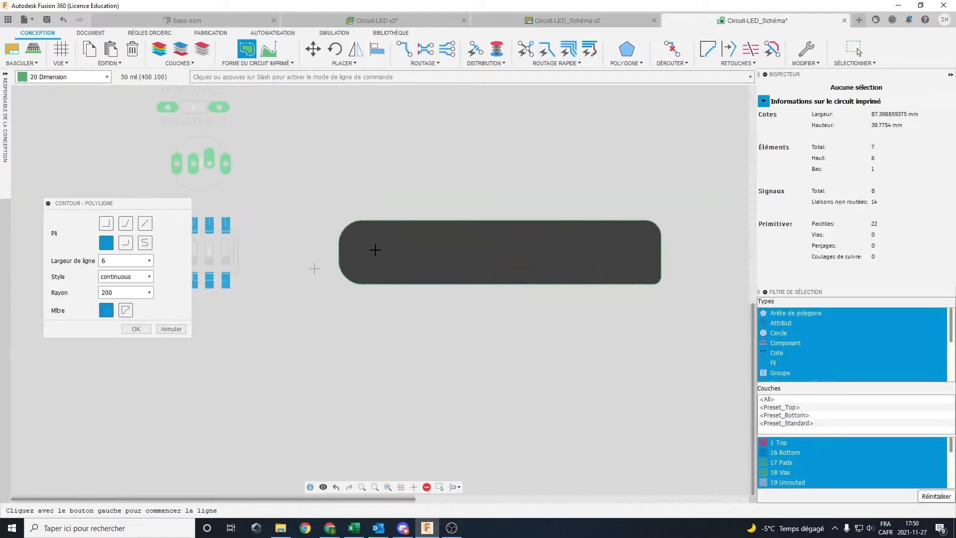
{"action": "key", "text": "Escape"}
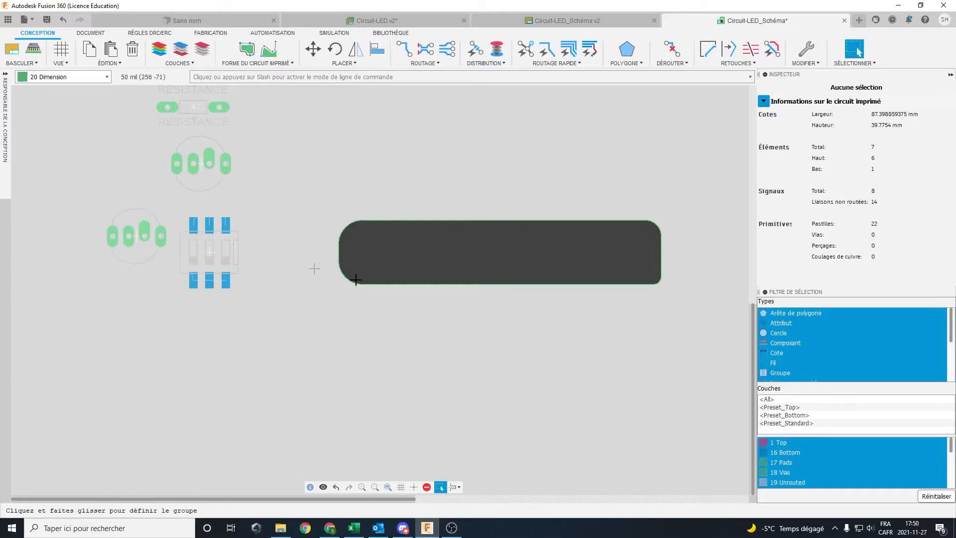
Set the start point of the outline's lower edge to 200, 0.
{"action": "left_click", "coordinate": [358, 282]}
{"action": "scroll", "coordinate": [398, 285], "scroll_direction": "up", "scroll_amount": 4}
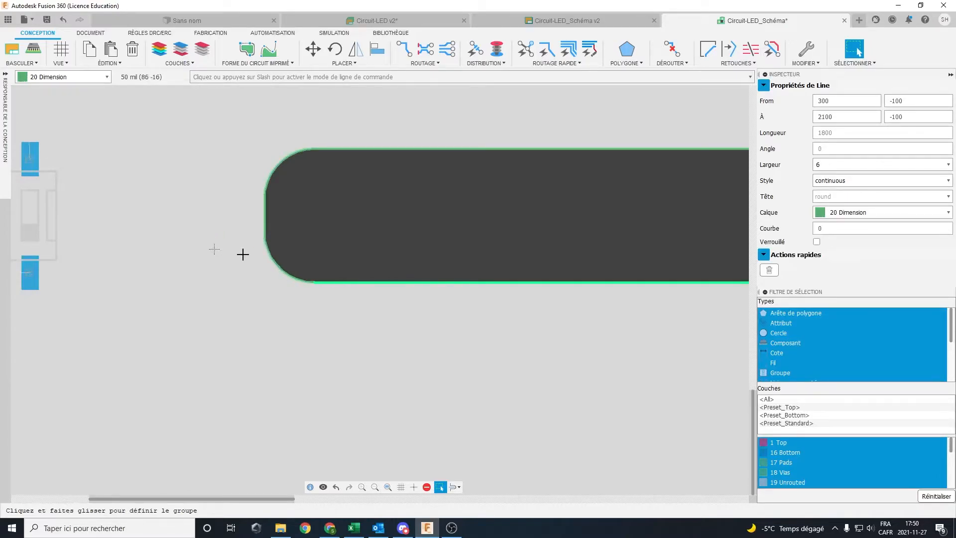
{"action": "double_click", "coordinate": [820, 100]}
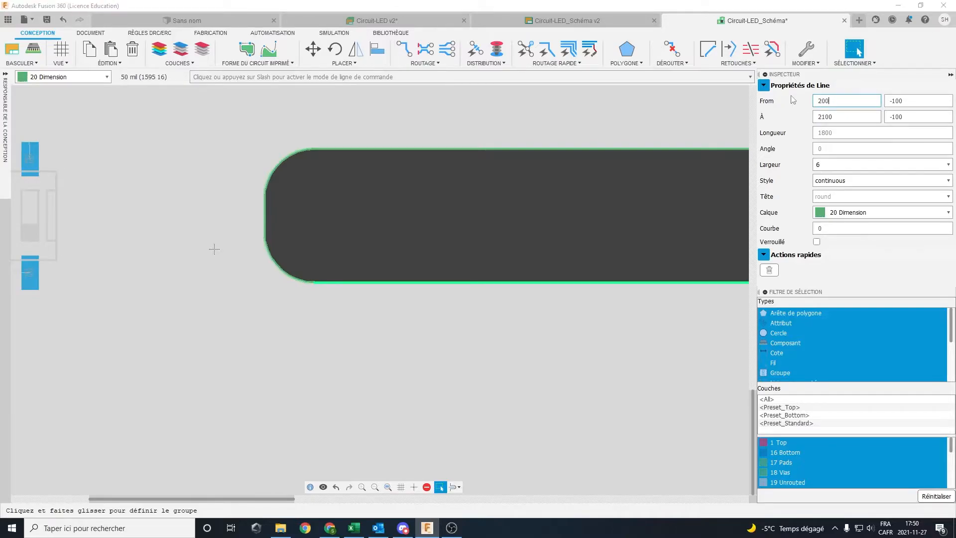
{"action": "double_click", "coordinate": [906, 100]}
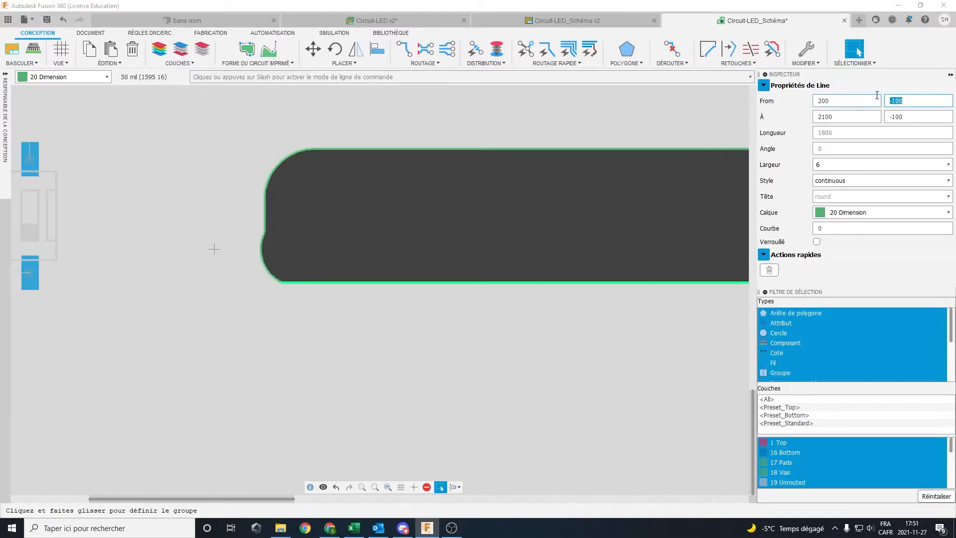
{"action": "type", "text": "0"}
{"action": "key", "text": "Return"}
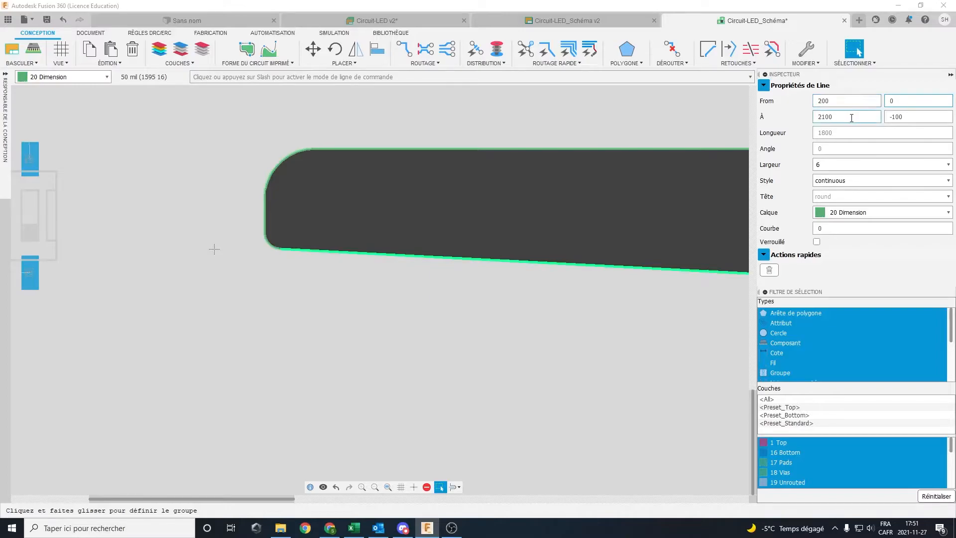
Set the end point of the outline's lower edge to 3700, 0.
{"action": "double_click", "coordinate": [829, 116]}
{"action": "type", "text": "37"}
{"action": "double_click", "coordinate": [887, 118]}
{"action": "type", "text": "0"}
{"action": "key", "text": "Return"}
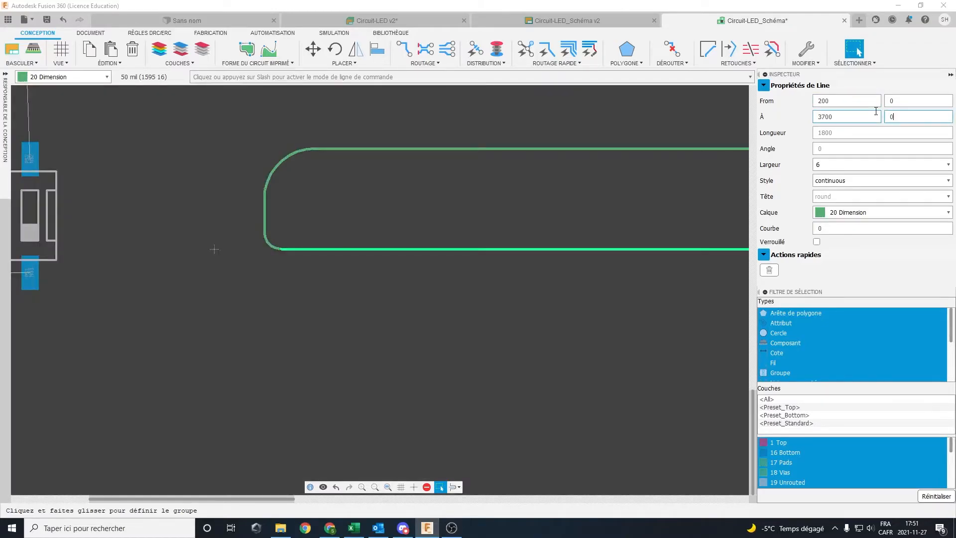
Set the end point of the arc that continues the outline's lower edge to 3900, 200.
{"action": "scroll", "coordinate": [583, 265], "scroll_direction": "down", "scroll_amount": 3}
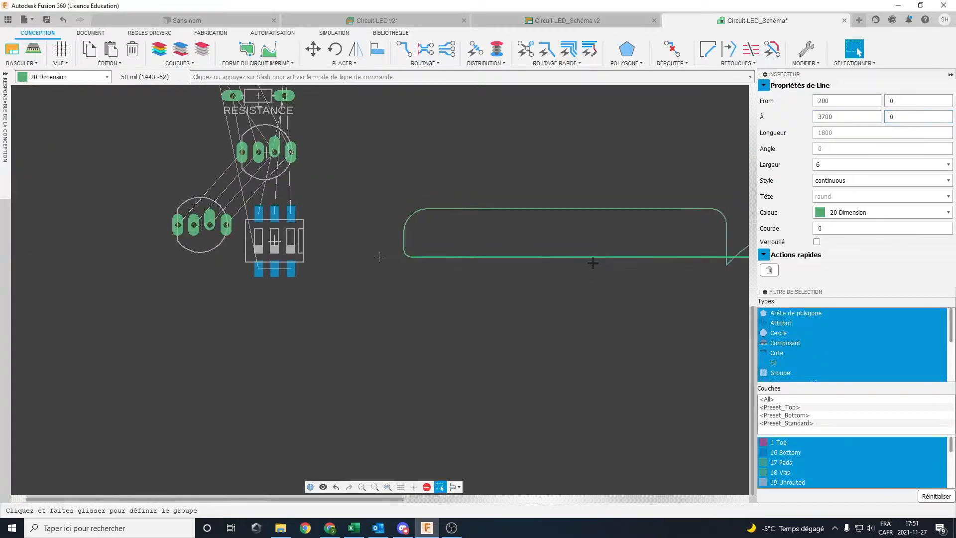
{"action": "scroll", "coordinate": [560, 263], "scroll_direction": "up", "scroll_amount": 5}
{"action": "scroll", "coordinate": [512, 284], "scroll_direction": "down", "scroll_amount": 5}
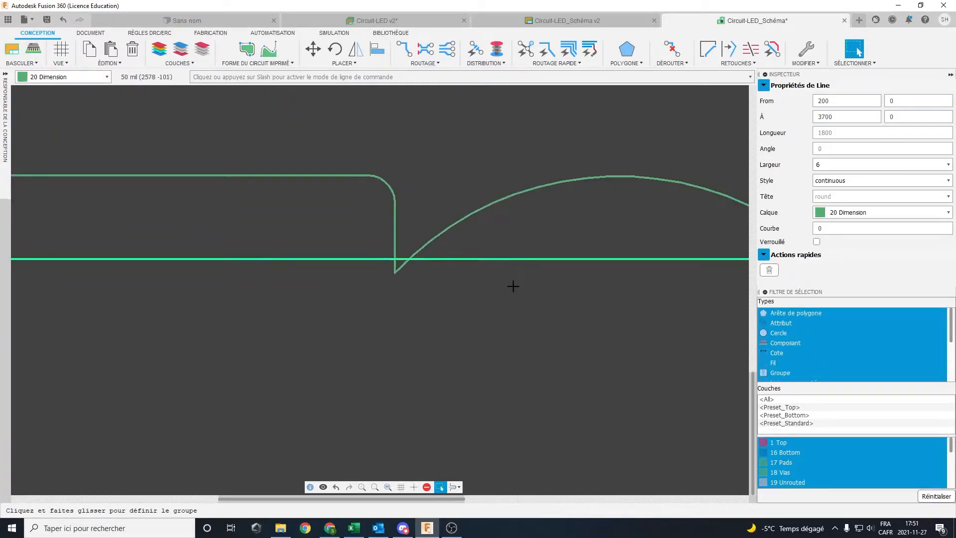
{"action": "middle_click_drag", "start_coordinate": [576, 285], "coordinate": [501, 294]}
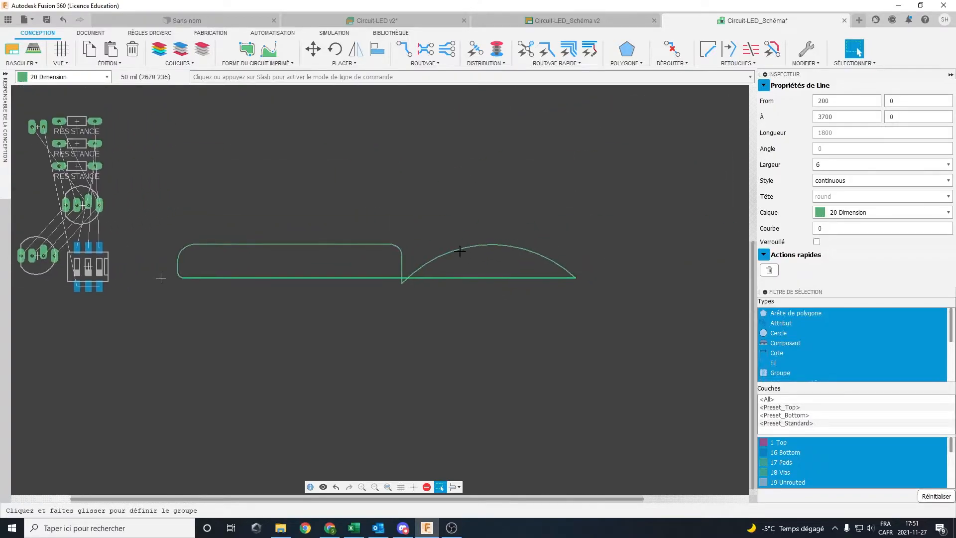
{"action": "left_click", "coordinate": [460, 249]}
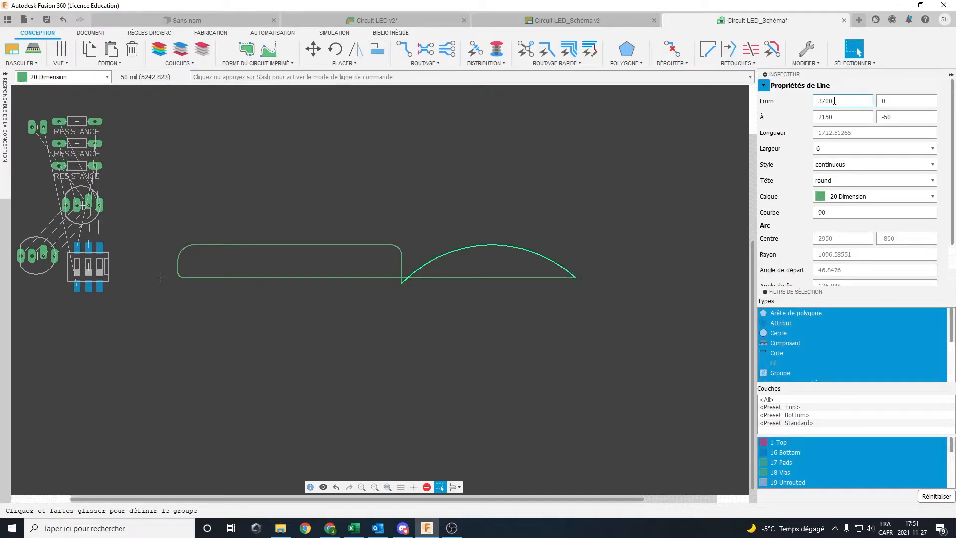
{"action": "left_click_drag", "start_coordinate": [833, 116], "coordinate": [788, 117]}
{"action": "type", "text": "3900"}
{"action": "key", "text": "Tab"}
{"action": "type", "text": "200"}
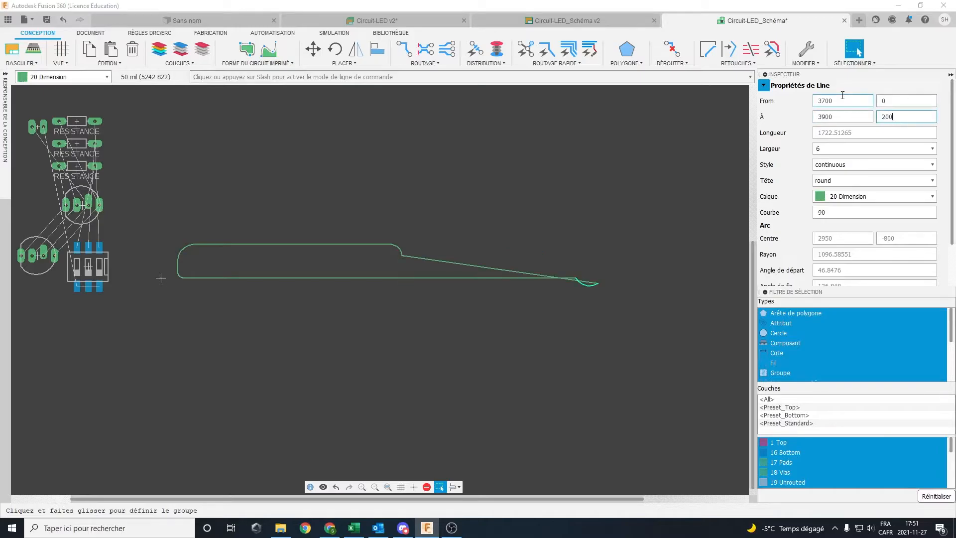
{"action": "key", "text": "Return"}
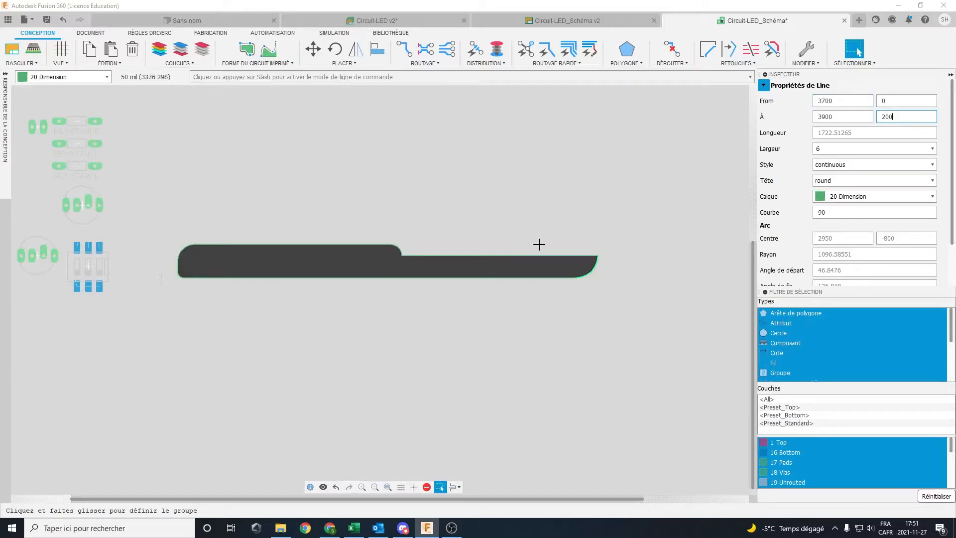
Enter 3900, 350 as the end point of the outline line that starts at 3900, 200.
{"action": "scroll", "coordinate": [406, 256], "scroll_direction": "up", "scroll_amount": 3}
{"action": "scroll", "coordinate": [414, 256], "scroll_direction": "down", "scroll_amount": 2}
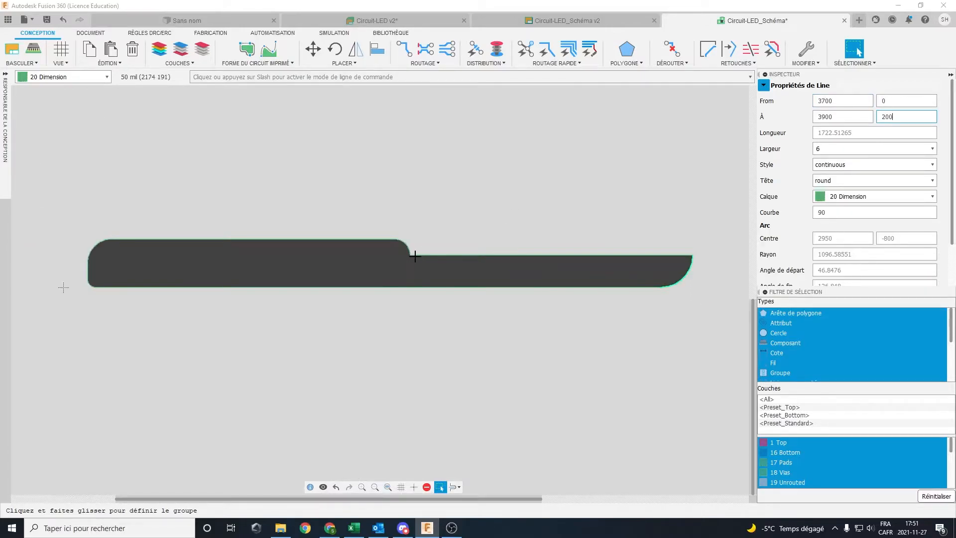
{"action": "left_click", "coordinate": [425, 255]}
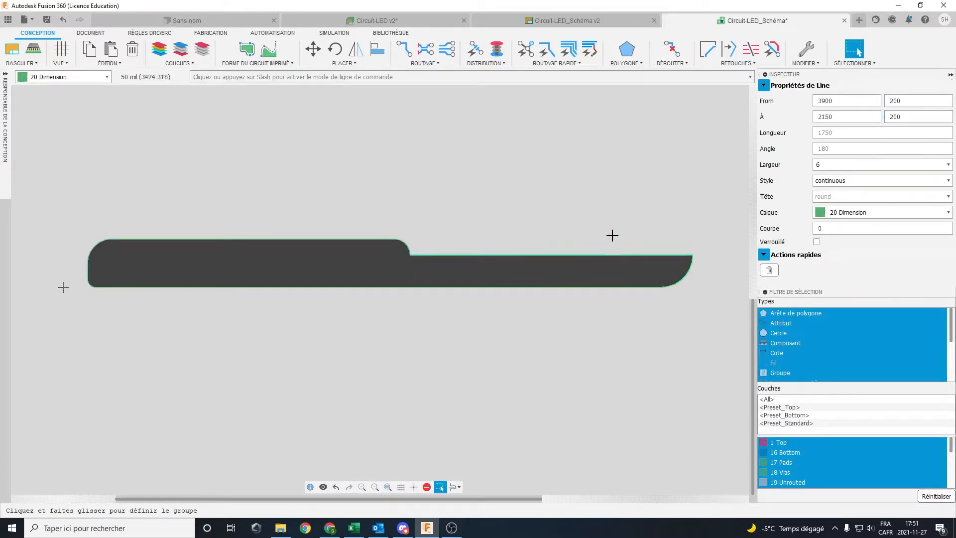
{"action": "middle_click_drag", "start_coordinate": [587, 236], "coordinate": [553, 254]}
{"action": "left_click", "coordinate": [832, 100]}
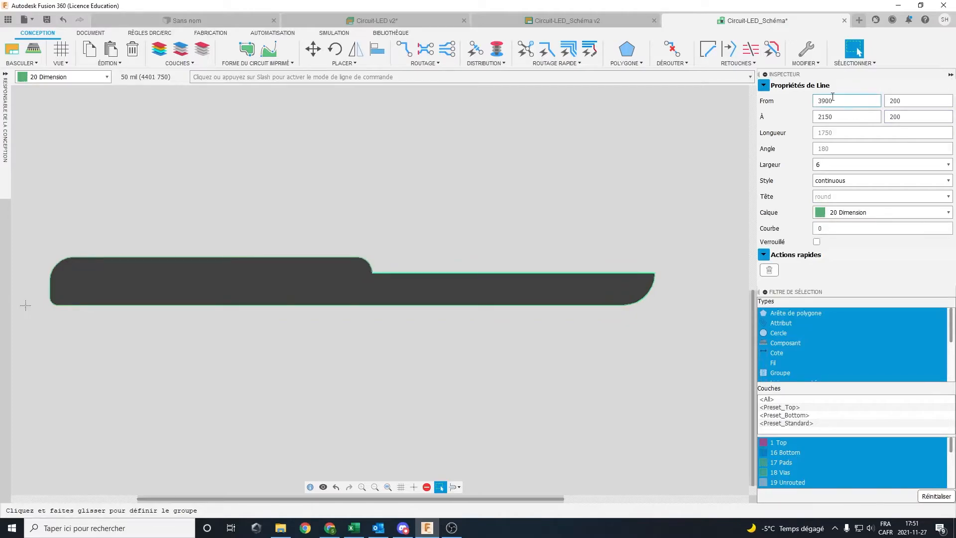
{"action": "left_click", "coordinate": [905, 117]}
{"action": "double_click", "coordinate": [844, 116]}
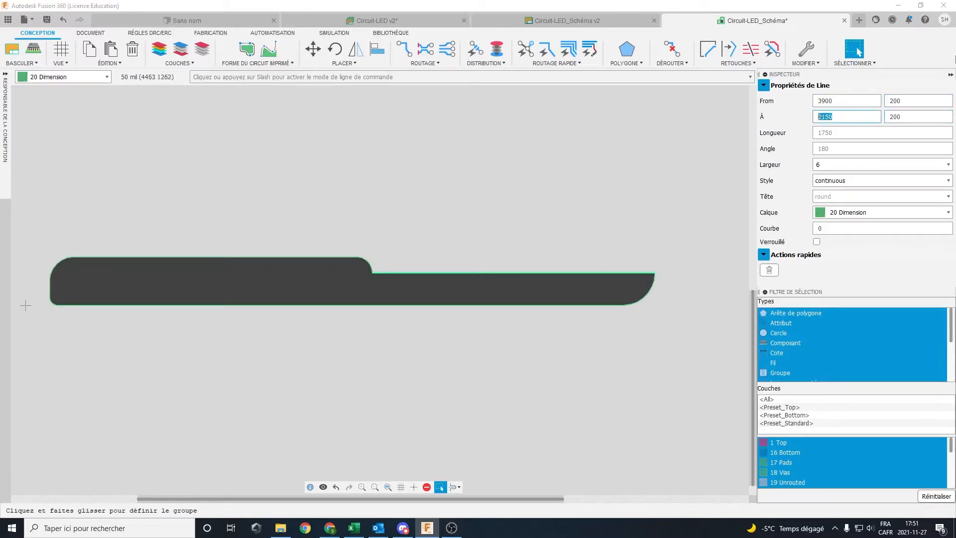
{"action": "type", "text": "3900"}
{"action": "key", "text": "Tab"}
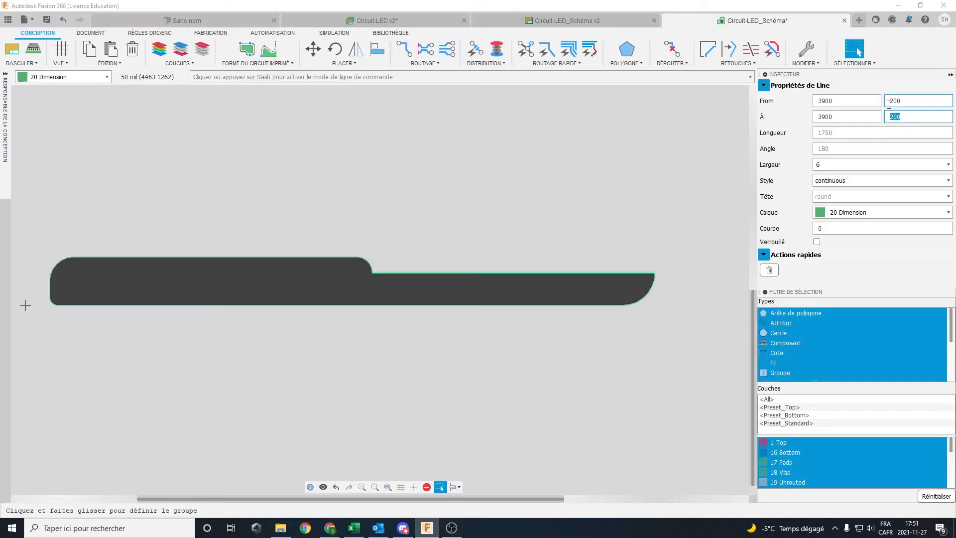
{"action": "type", "text": "350"}
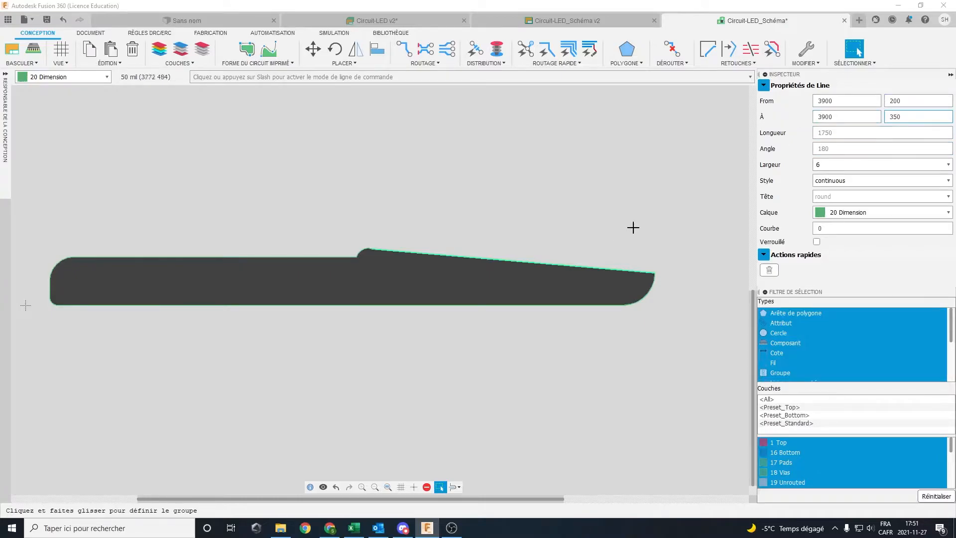
Reselect the outline line starting at 3900, 200 and set its end X coordinate to 3900.
{"action": "scroll", "coordinate": [376, 252], "scroll_direction": "up", "scroll_amount": 1}
{"action": "scroll", "coordinate": [376, 252], "scroll_direction": "up", "scroll_amount": 1}
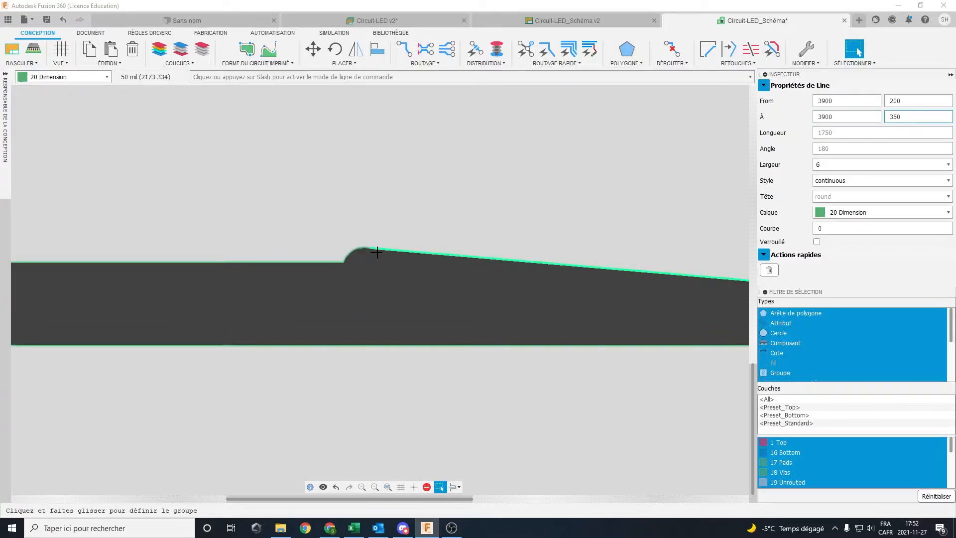
{"action": "middle_click_drag", "start_coordinate": [541, 272], "coordinate": [468, 274]}
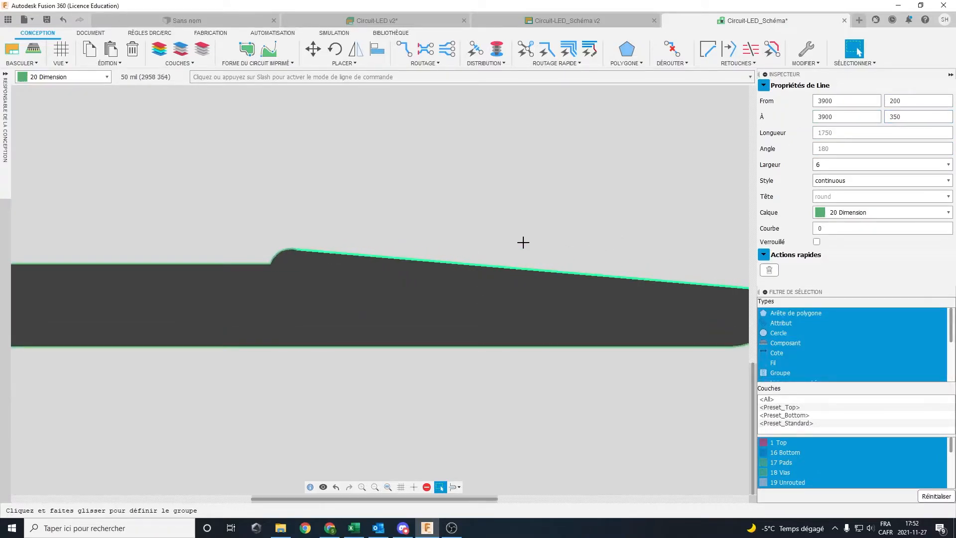
{"action": "left_click", "coordinate": [529, 228]}
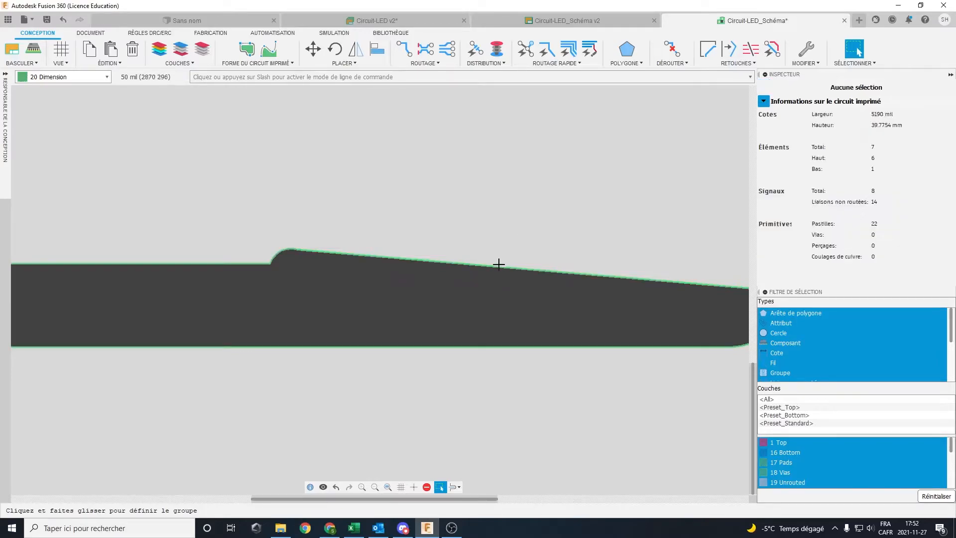
{"action": "left_click", "coordinate": [495, 267]}
{"action": "double_click", "coordinate": [856, 117]}
{"action": "type", "text": "3"}
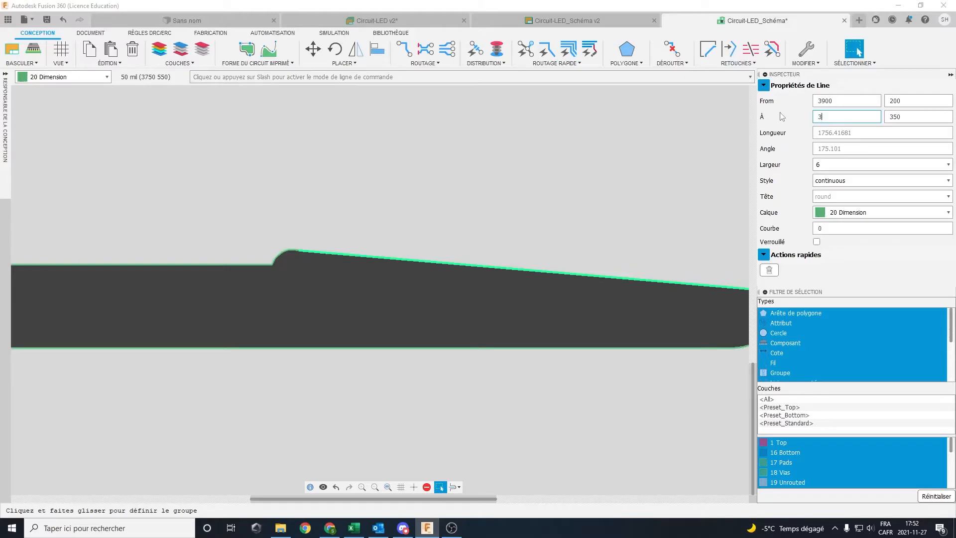
{"action": "key", "text": "Return"}
Set the end point of the outline arc starting at 3900, 350 to 3700, 550.
{"action": "scroll", "coordinate": [612, 239], "scroll_direction": "up", "scroll_amount": 2}
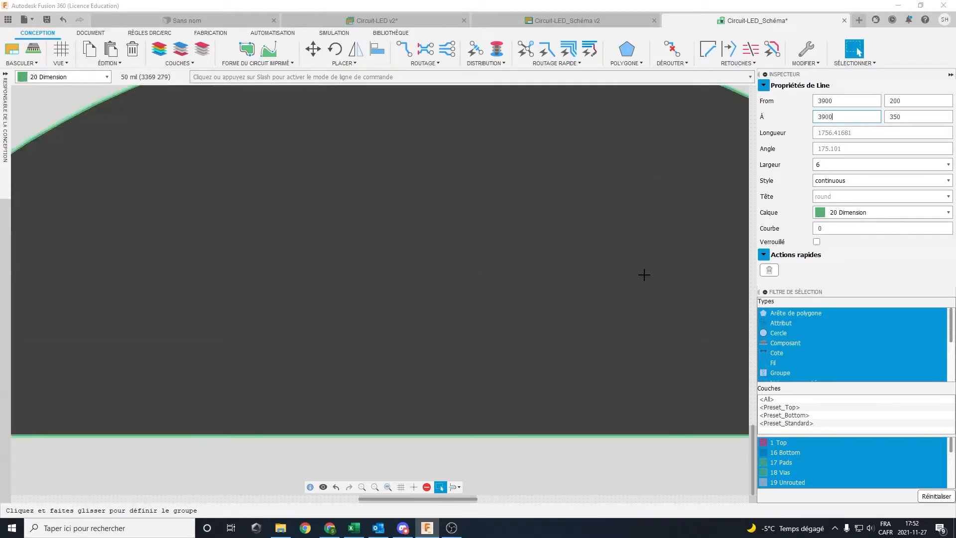
{"action": "scroll", "coordinate": [647, 274], "scroll_direction": "down", "scroll_amount": 5}
{"action": "middle_click_drag", "start_coordinate": [648, 275], "coordinate": [572, 268]}
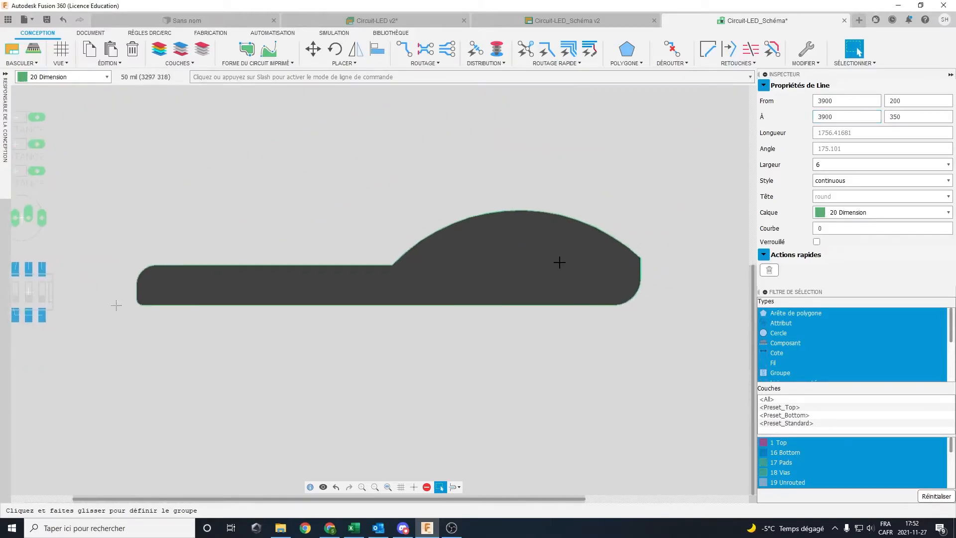
{"action": "left_click", "coordinate": [543, 214]}
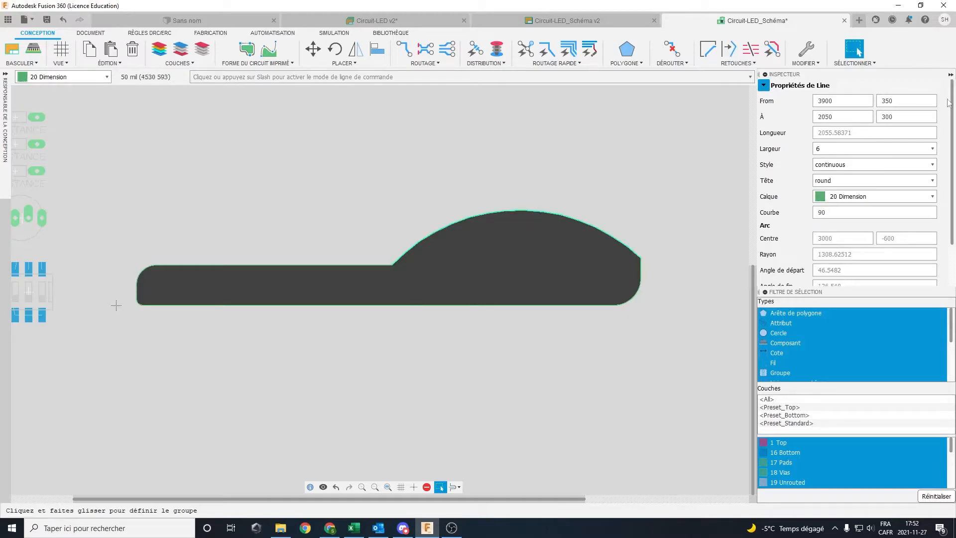
{"action": "double_click", "coordinate": [844, 116]}
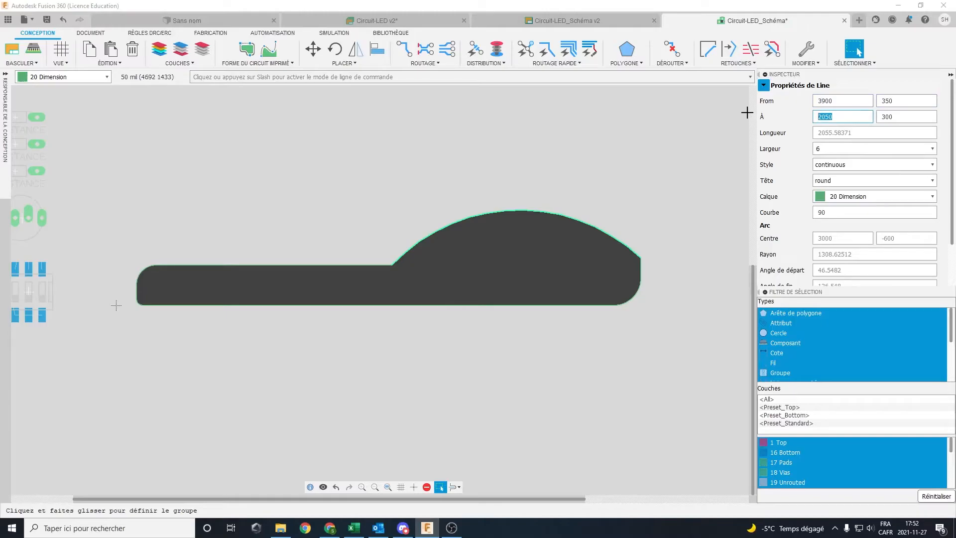
{"action": "type", "text": "37"}
{"action": "double_click", "coordinate": [897, 116]}
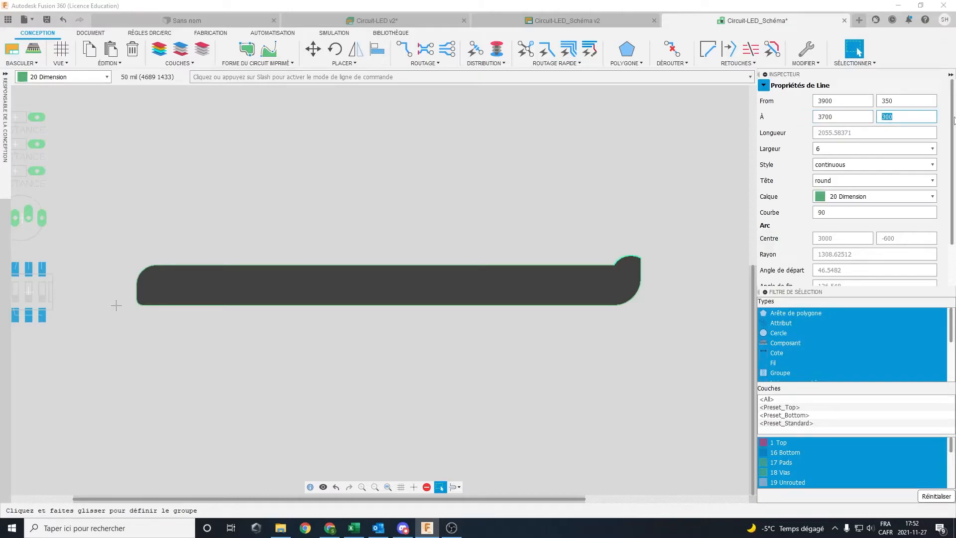
{"action": "type", "text": "550"}
{"action": "key", "text": "Return"}
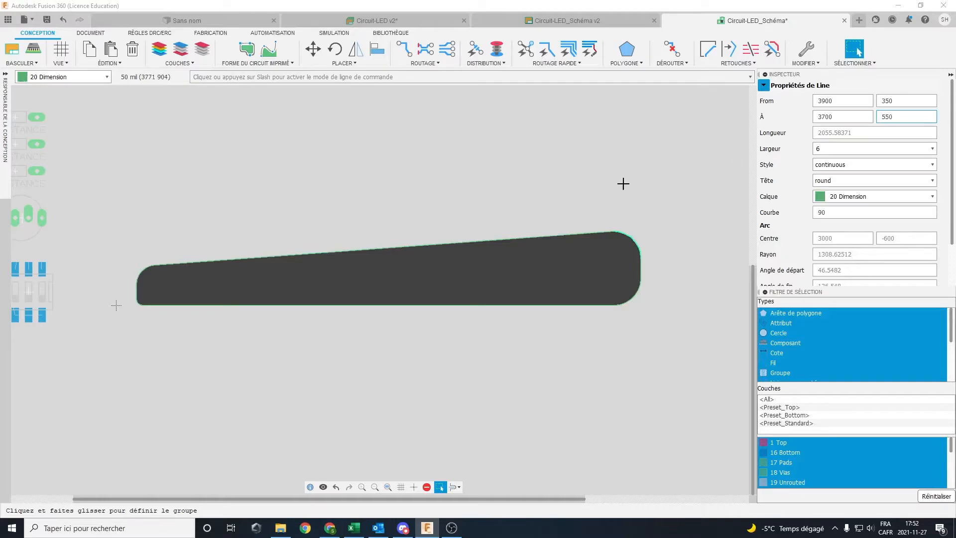
Set the end point of the outline's upper edge, which starts at 3700, 550, to 200, 550.
{"action": "left_click", "coordinate": [488, 240]}
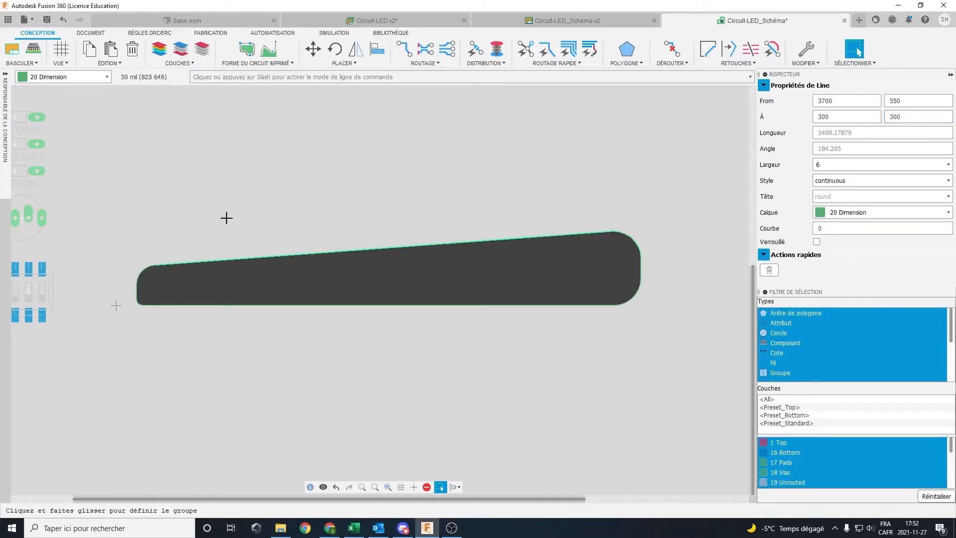
{"action": "double_click", "coordinate": [887, 118]}
{"action": "type", "text": "550"}
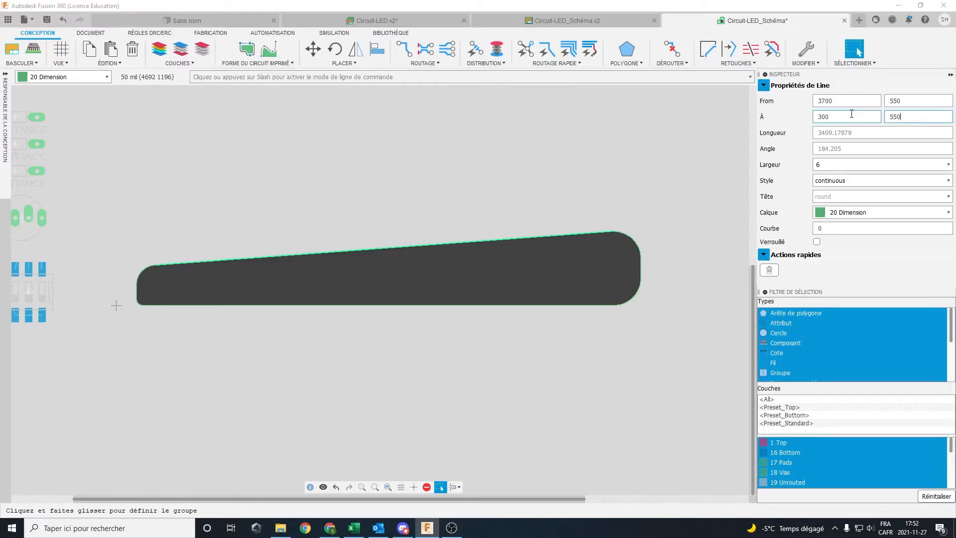
{"action": "double_click", "coordinate": [838, 116]}
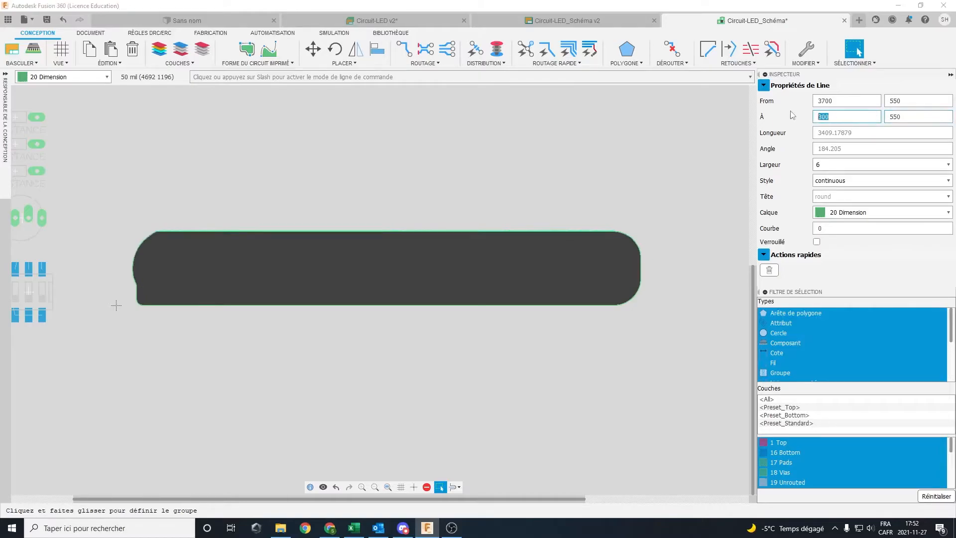
{"action": "type", "text": "20"}
{"action": "key", "text": "Return"}
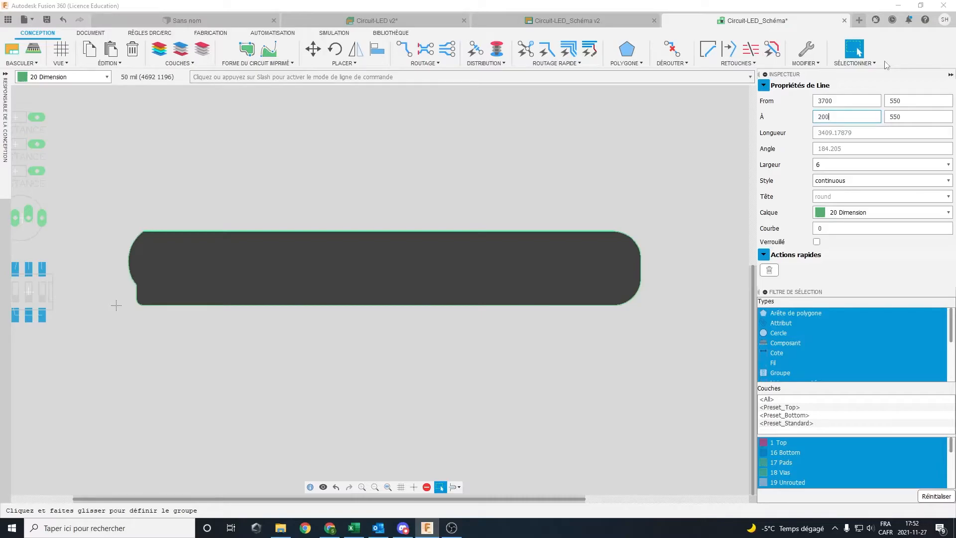
Set the end point of the outline arc starting at 200, 550 to 0, 350.
{"action": "left_click", "coordinate": [128, 249]}
{"action": "left_click", "coordinate": [895, 99]}
{"action": "double_click", "coordinate": [867, 115]}
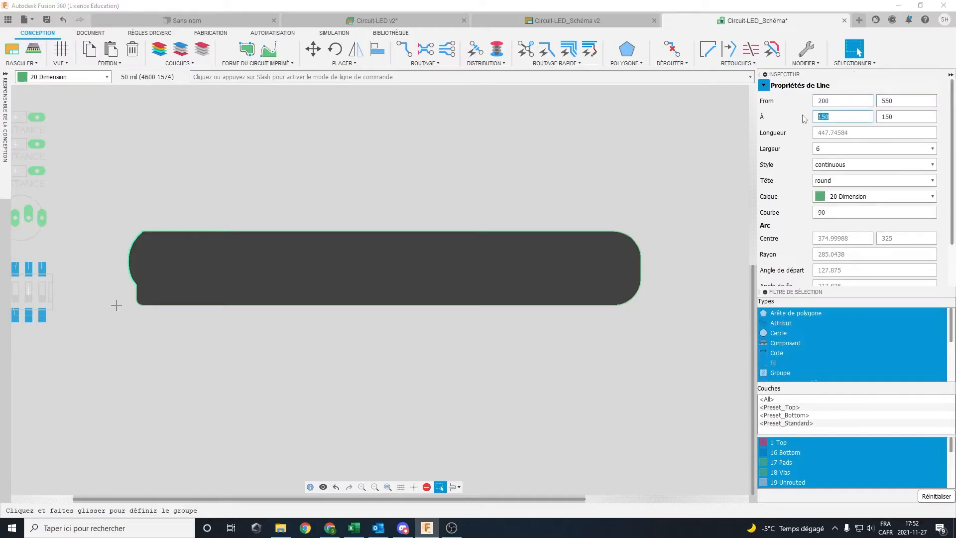
{"action": "type", "text": "0"}
{"action": "double_click", "coordinate": [895, 119]}
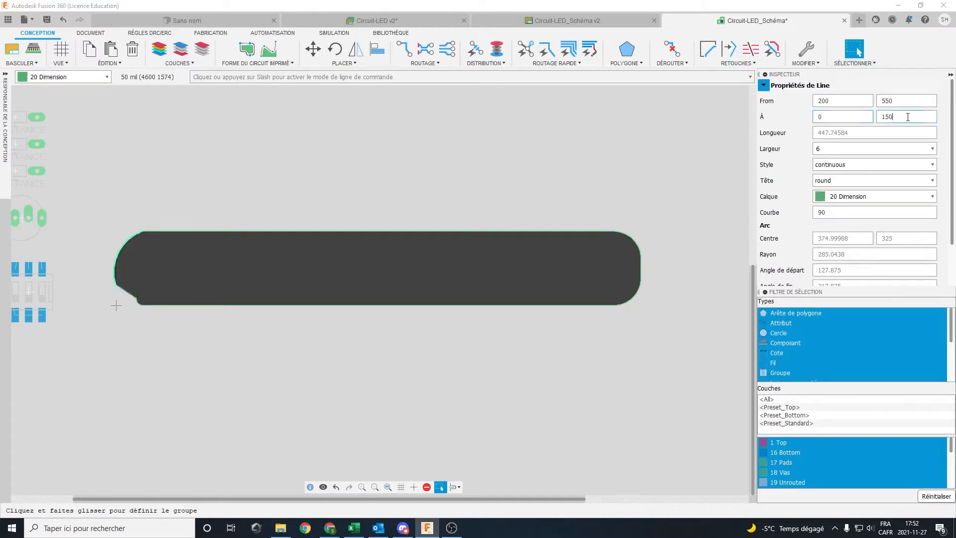
{"action": "type", "text": "350"}
{"action": "key", "text": "Return"}
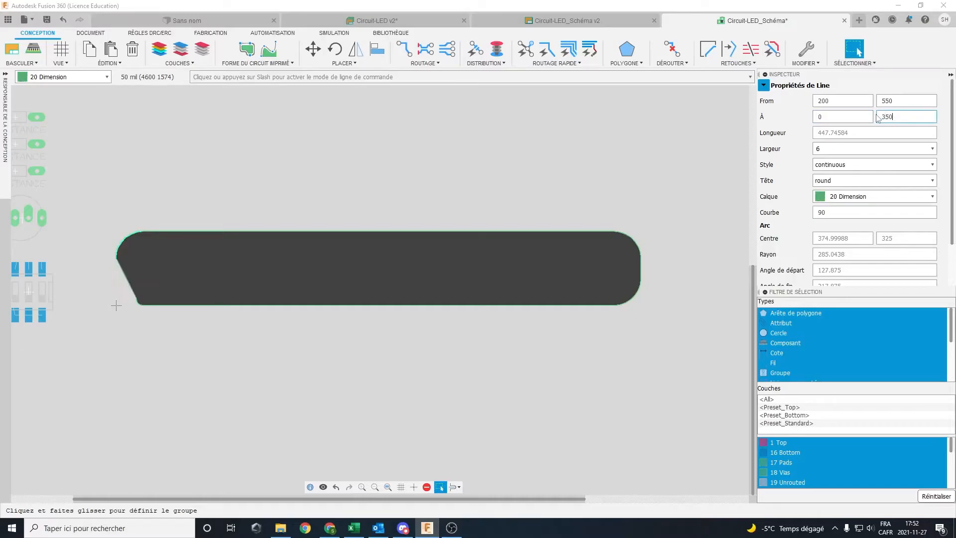
Set the end point of the outline's left edge, which starts at 0, 350, to 0, 200.
{"action": "left_click", "coordinate": [126, 277]}
{"action": "left_click", "coordinate": [123, 273]}
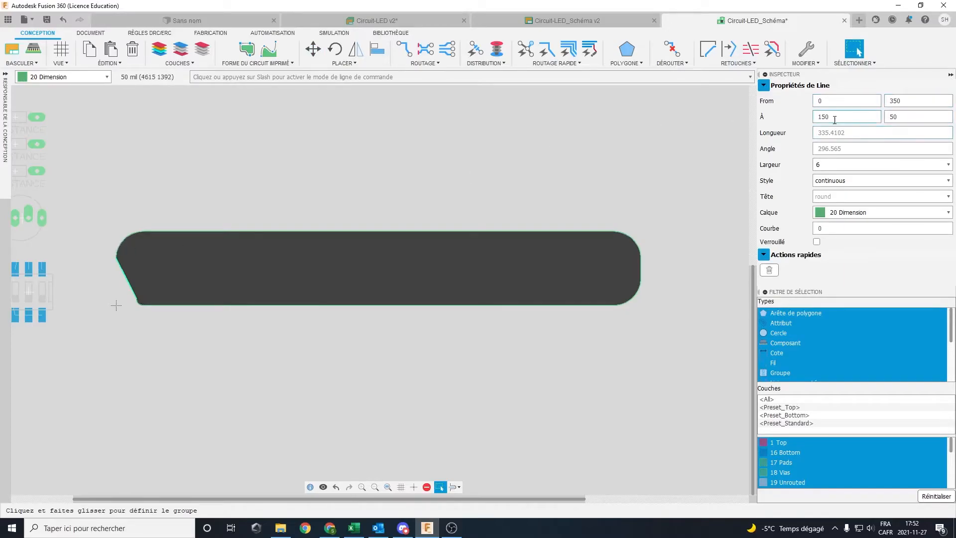
{"action": "left_click_drag", "start_coordinate": [836, 117], "coordinate": [797, 119]}
{"action": "type", "text": "0"}
{"action": "left_click", "coordinate": [907, 117]}
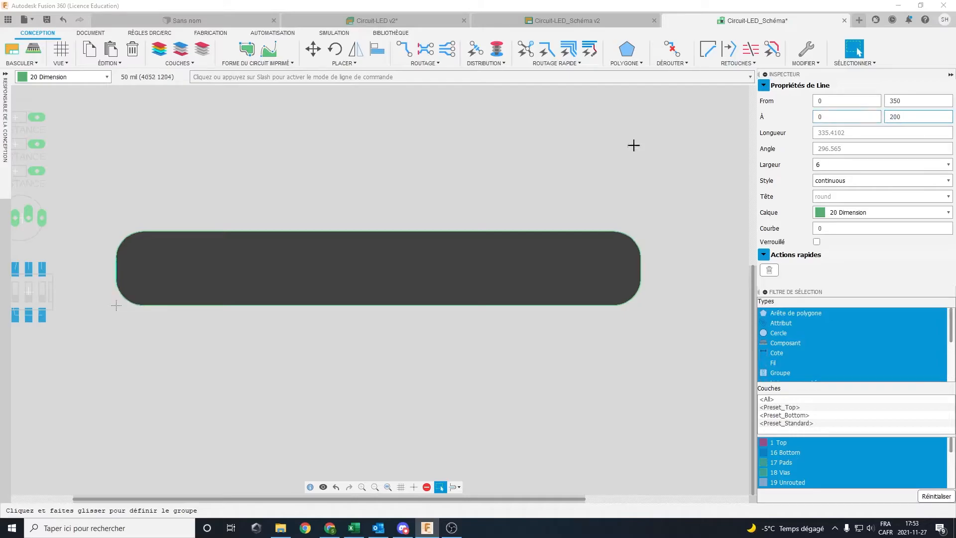
Clear the selection and examine the rounded board outline from end to end.
{"action": "scroll", "coordinate": [144, 303], "scroll_direction": "down", "scroll_amount": 1}
{"action": "scroll", "coordinate": [144, 303], "scroll_direction": "up", "scroll_amount": 1}
{"action": "left_click", "coordinate": [147, 323]}
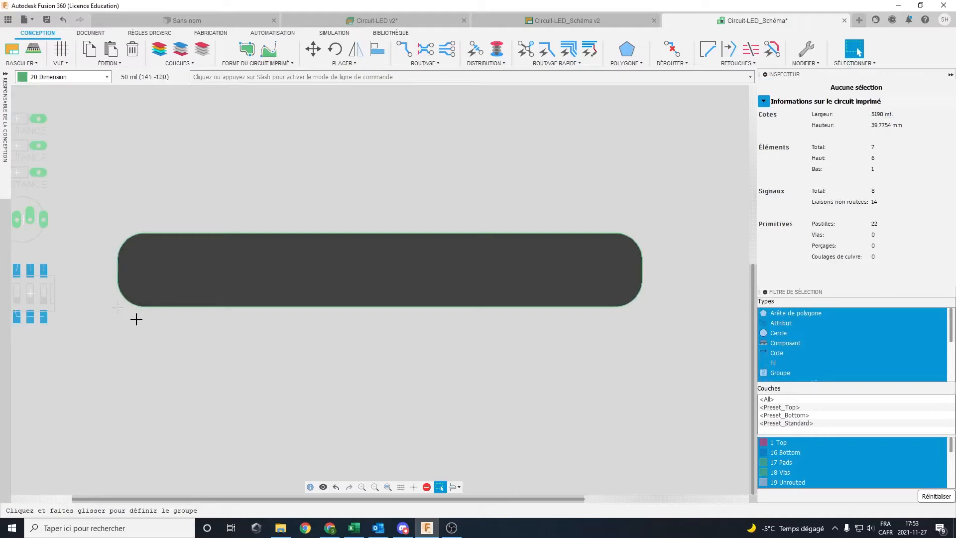
{"action": "middle_click_drag", "start_coordinate": [145, 344], "coordinate": [181, 360]}
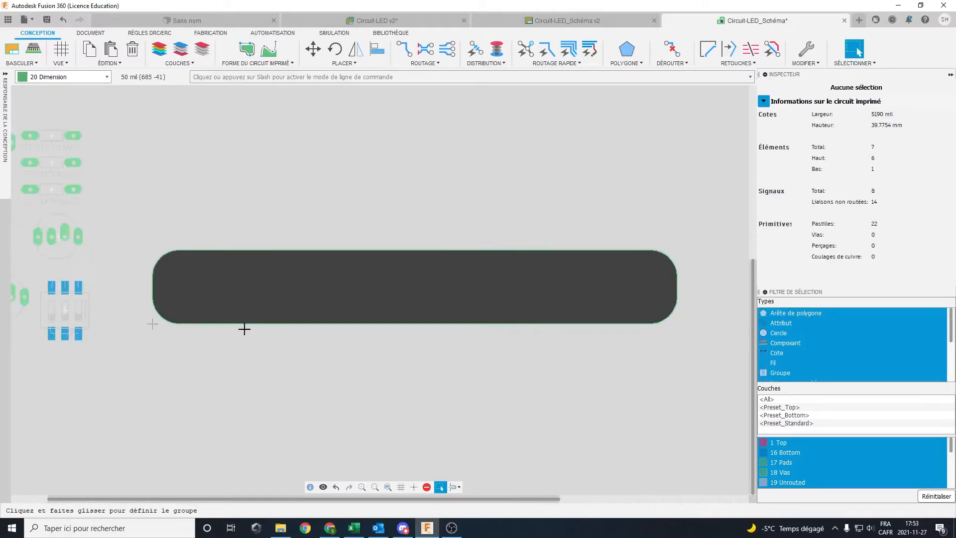
{"action": "scroll", "coordinate": [344, 333], "scroll_direction": "down", "scroll_amount": 1}
{"action": "scroll", "coordinate": [536, 319], "scroll_direction": "up", "scroll_amount": 2}
{"action": "scroll", "coordinate": [554, 294], "scroll_direction": "up", "scroll_amount": 1}
{"action": "scroll", "coordinate": [586, 245], "scroll_direction": "up", "scroll_amount": 3}
{"action": "scroll", "coordinate": [573, 247], "scroll_direction": "down", "scroll_amount": 4}
{"action": "middle_click_drag", "start_coordinate": [301, 258], "coordinate": [352, 267]}
Move the two-pin HEADER-02 footprint onto the board at 450, 300, rotated to 270 degrees.
{"action": "scroll", "coordinate": [336, 277], "scroll_direction": "down", "scroll_amount": 2}
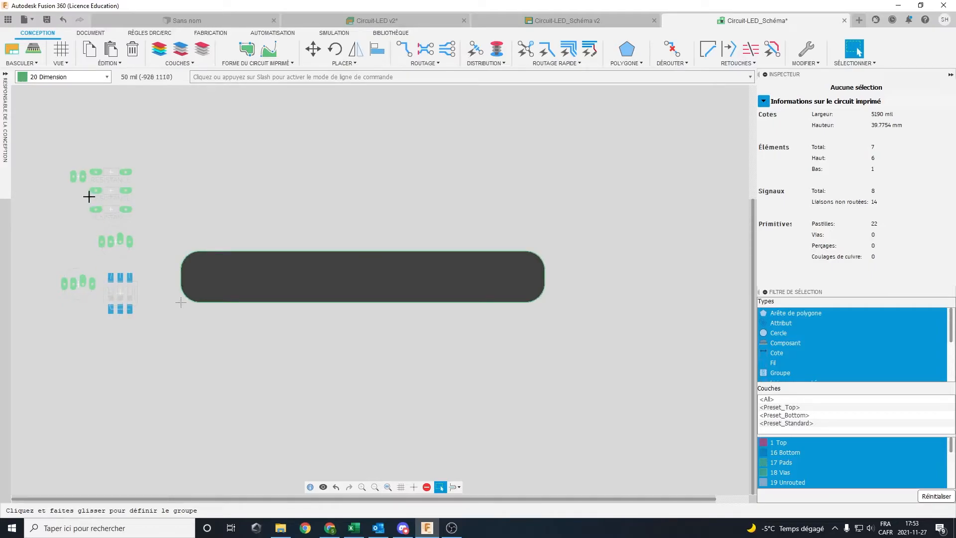
{"action": "left_click", "coordinate": [73, 178]}
{"action": "left_click", "coordinate": [73, 178]}
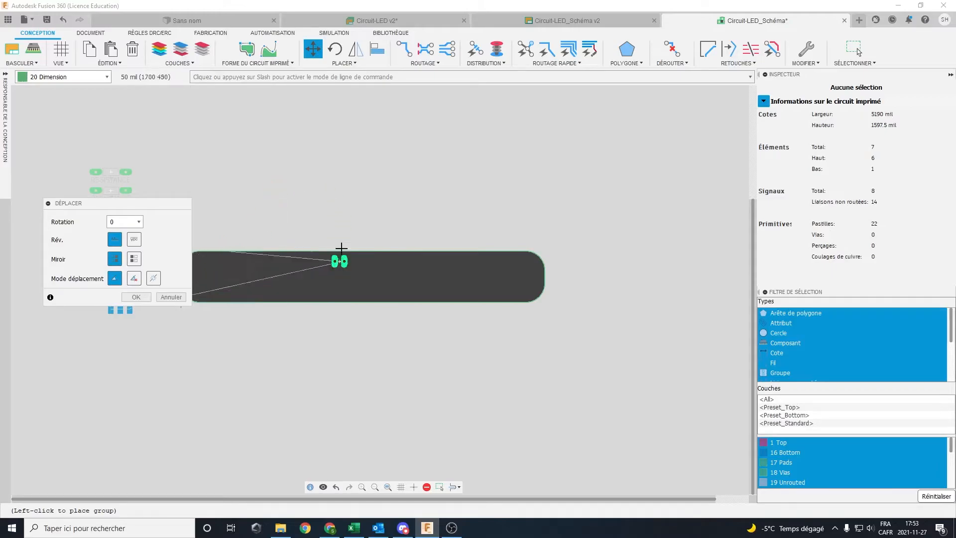
{"action": "right_click", "coordinate": [242, 279]}
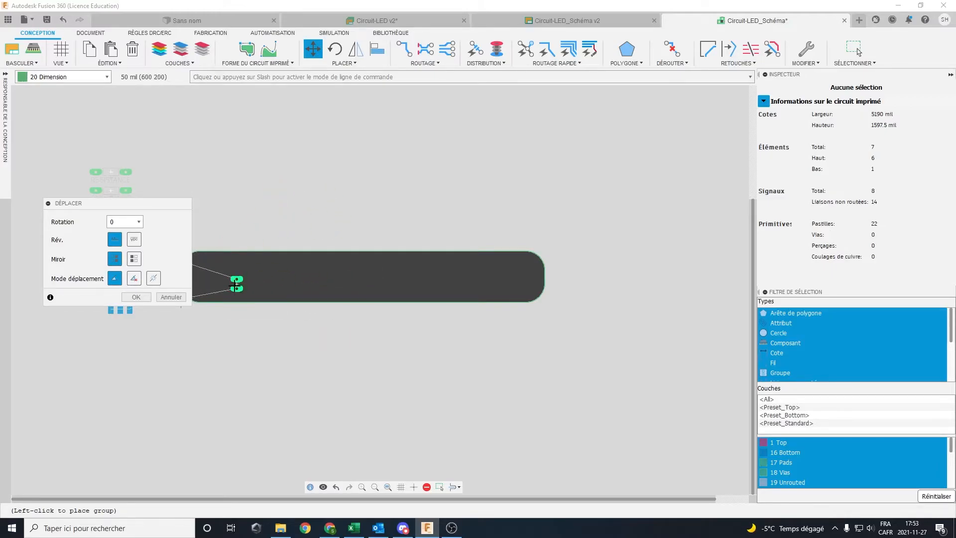
{"action": "left_click", "coordinate": [223, 274]}
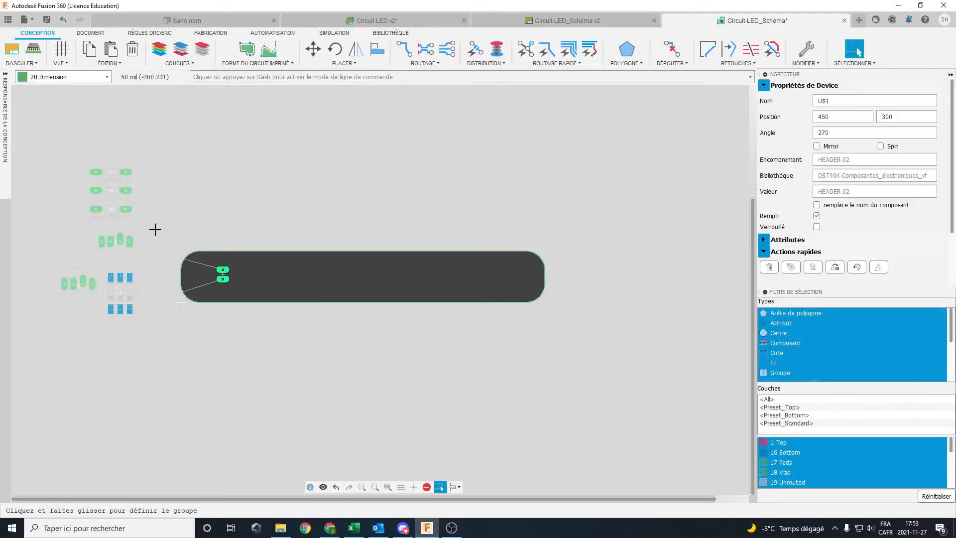
Try the Rotate command with a 90-degree angle on the HEADER-02 footprint, then leave the command.
{"action": "scroll", "coordinate": [216, 275], "scroll_direction": "up", "scroll_amount": 2}
{"action": "scroll", "coordinate": [216, 275], "scroll_direction": "up", "scroll_amount": 1}
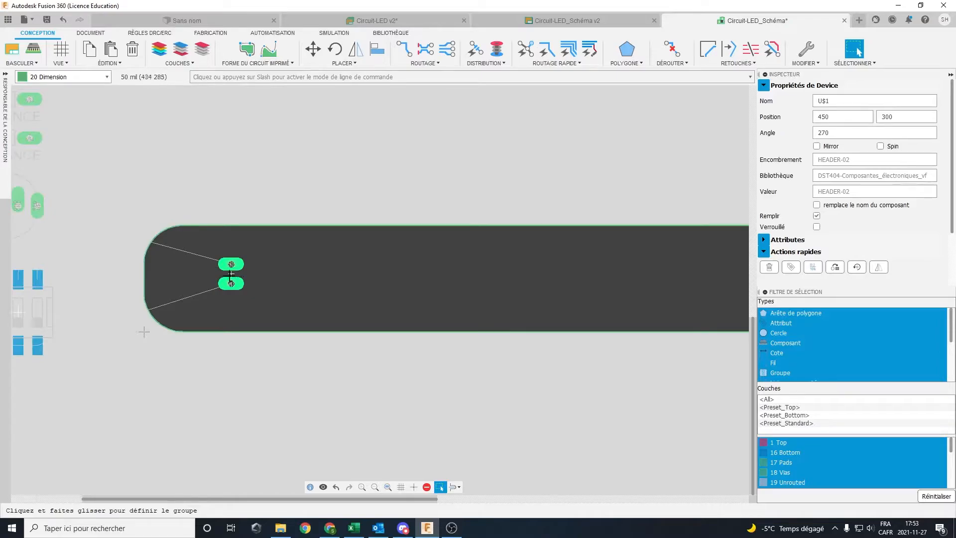
{"action": "left_click", "coordinate": [335, 50]}
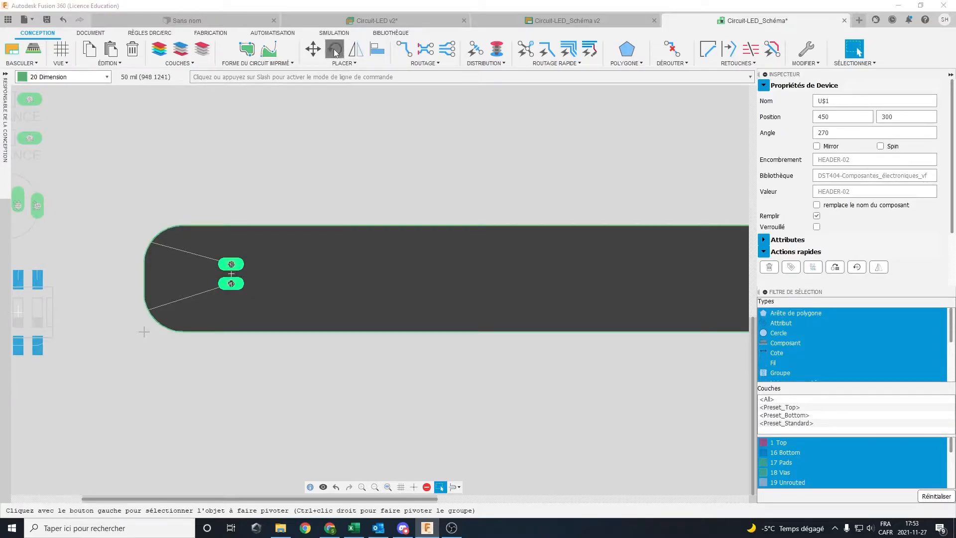
{"action": "left_click", "coordinate": [237, 274]}
{"action": "left_click", "coordinate": [233, 273]}
{"action": "left_click", "coordinate": [231, 273]}
{"action": "left_click", "coordinate": [231, 275]}
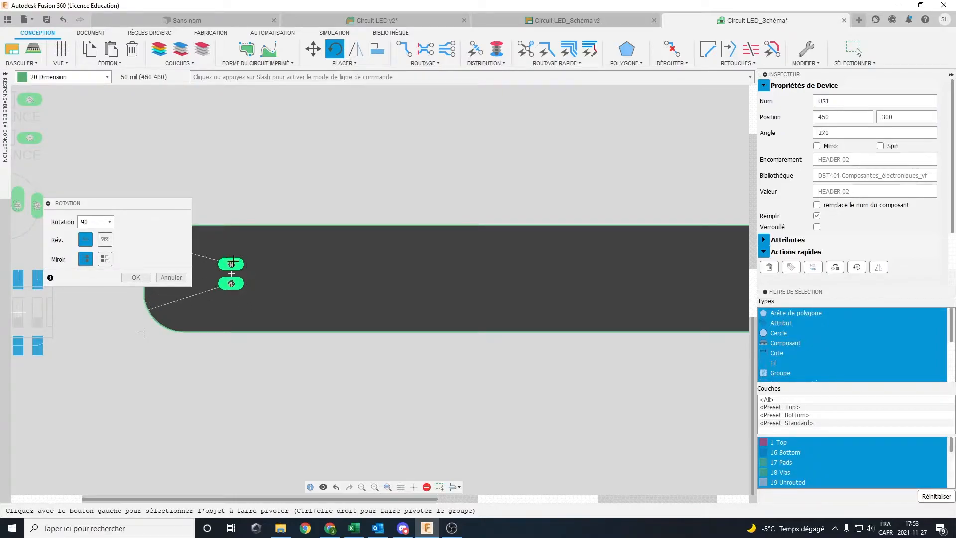
{"action": "key", "text": "Escape"}
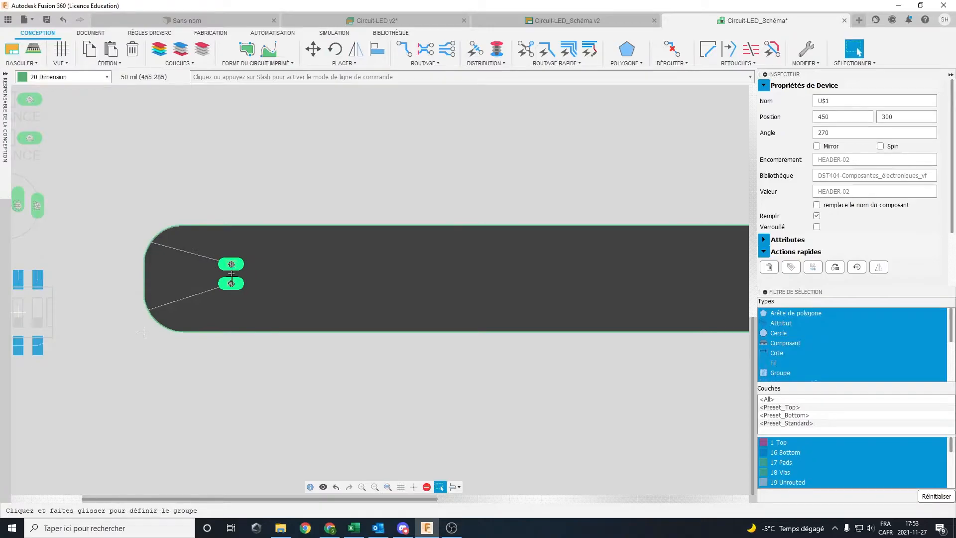
Set the Y position of the HEADER-02 footprint to 275.
{"action": "left_click_drag", "start_coordinate": [897, 118], "coordinate": [872, 117]}
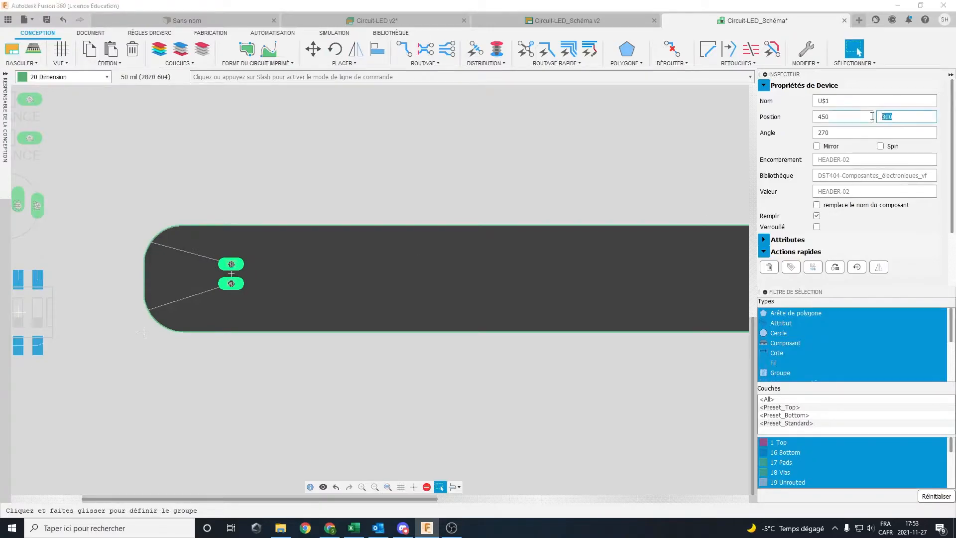
{"action": "type", "text": "275"}
{"action": "key", "text": "Return"}
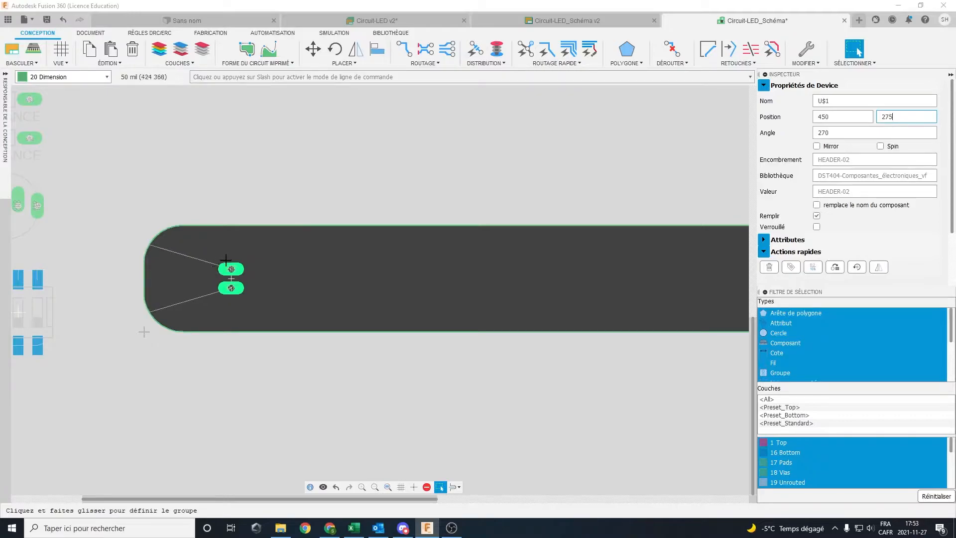
Move the DS-03-SMD switch footprint onto the board beside the header, rotated to 90 degrees, and position it at 850, 275.
{"action": "scroll", "coordinate": [152, 304], "scroll_direction": "down", "scroll_amount": 2}
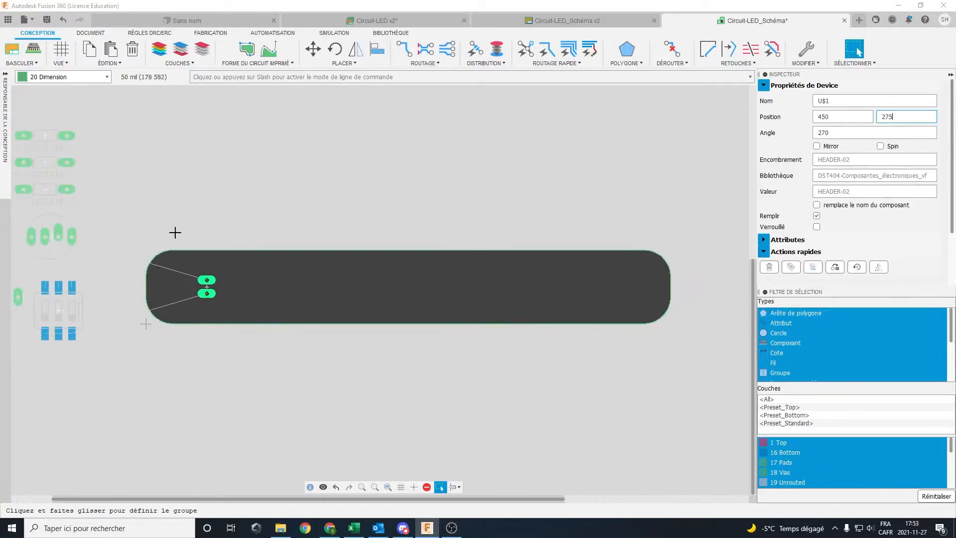
{"action": "middle_click_drag", "start_coordinate": [72, 329], "coordinate": [155, 340]}
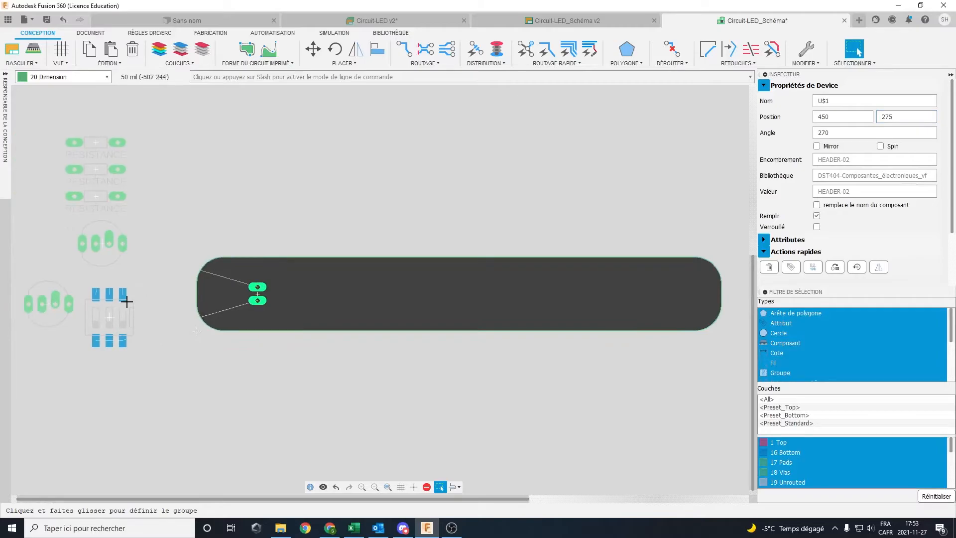
{"action": "key", "text": "m"}
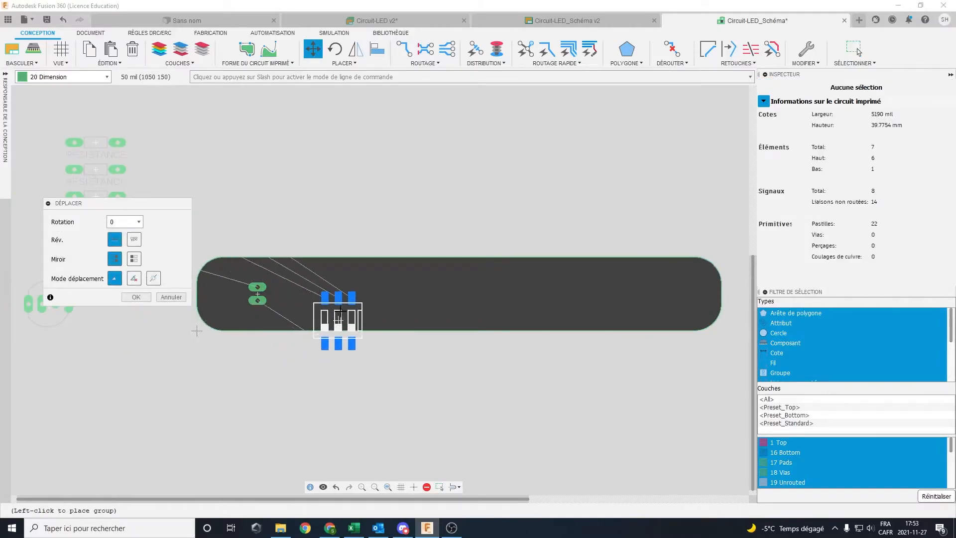
{"action": "right_click", "coordinate": [314, 295]}
{"action": "right_click", "coordinate": [326, 294]}
{"action": "right_click", "coordinate": [323, 294]}
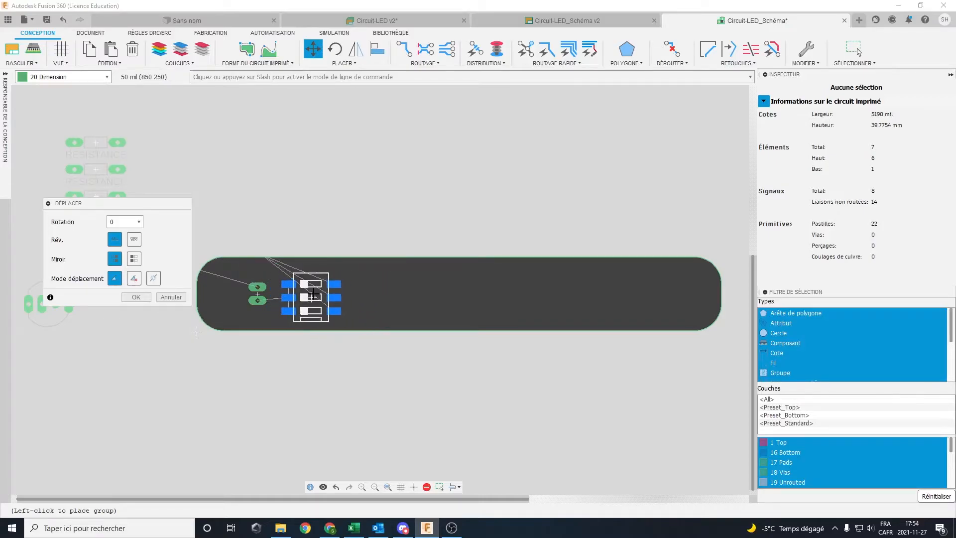
{"action": "left_click", "coordinate": [295, 295]}
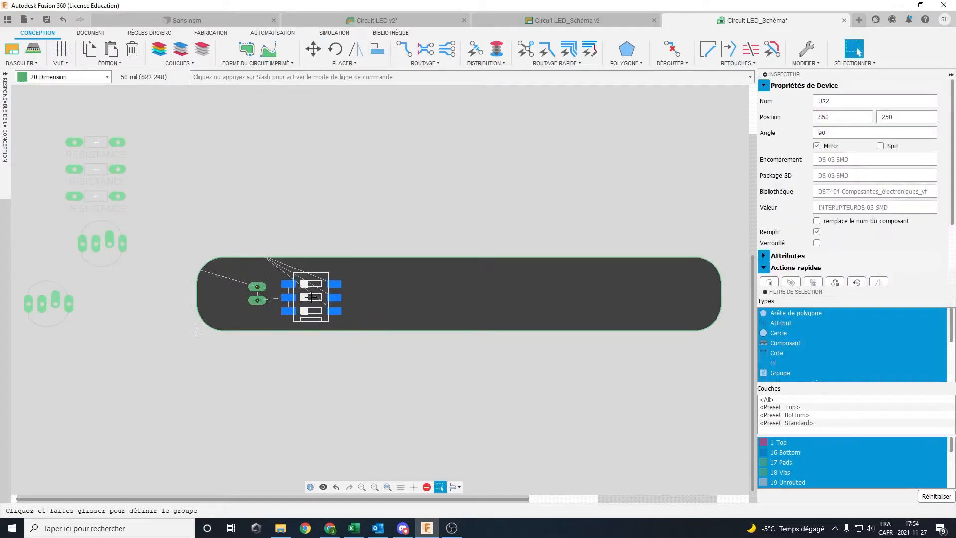
{"action": "double_click", "coordinate": [904, 117]}
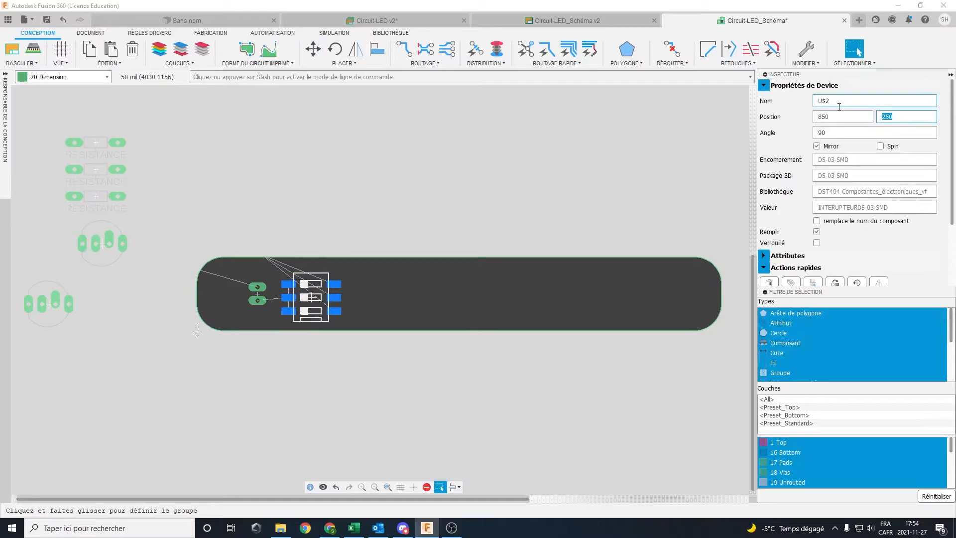
{"action": "key", "text": "Return"}
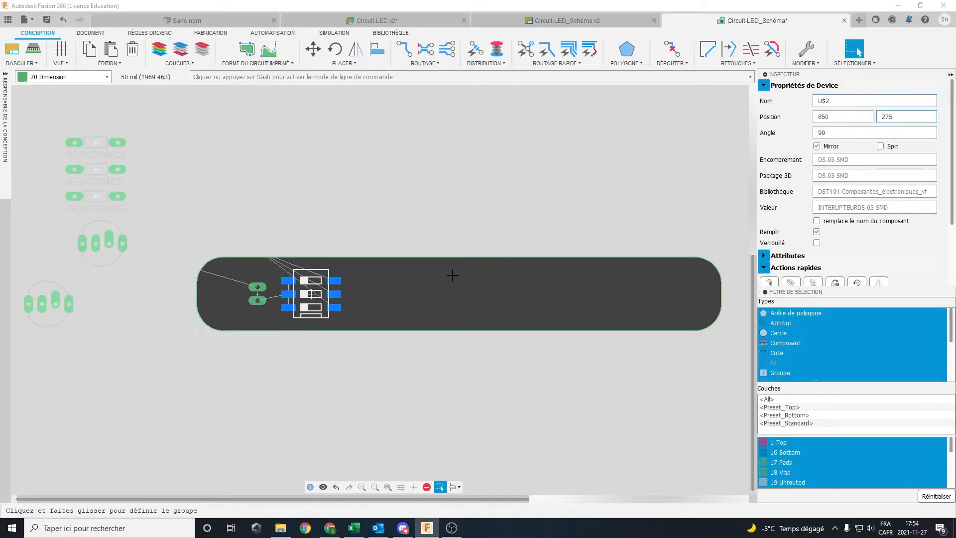
Set the X position of the HEADER-02 footprint to 300.
{"action": "left_click", "coordinate": [258, 295]}
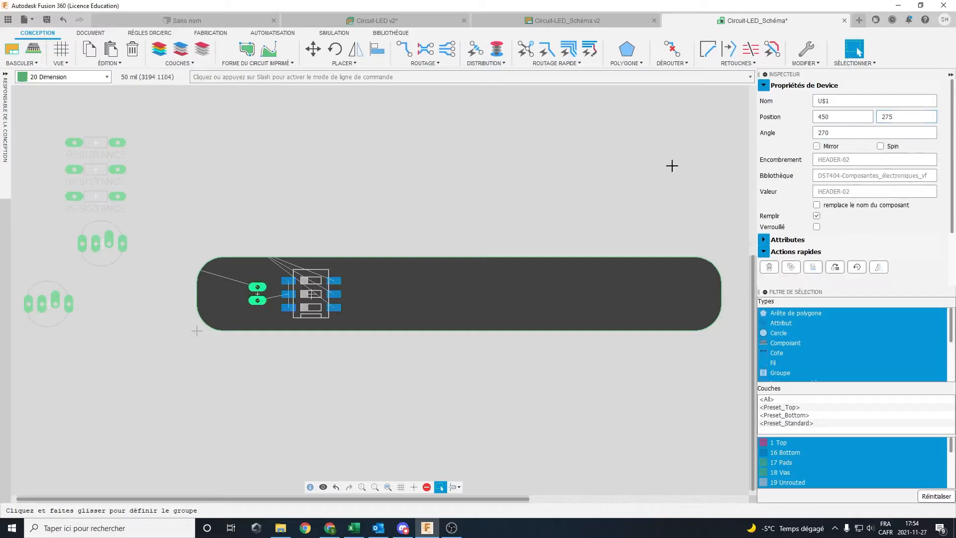
{"action": "double_click", "coordinate": [842, 115]}
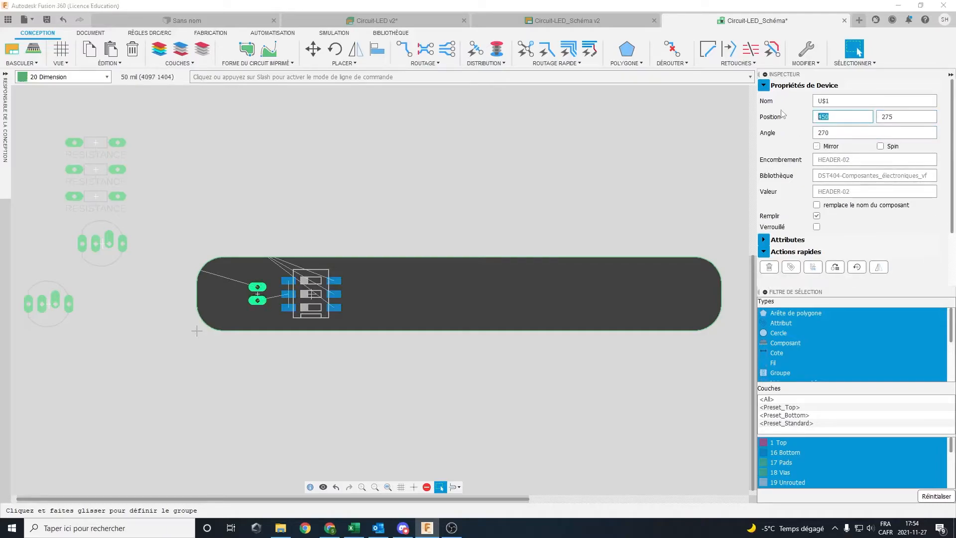
{"action": "type", "text": "300"}
{"action": "key", "text": "Return"}
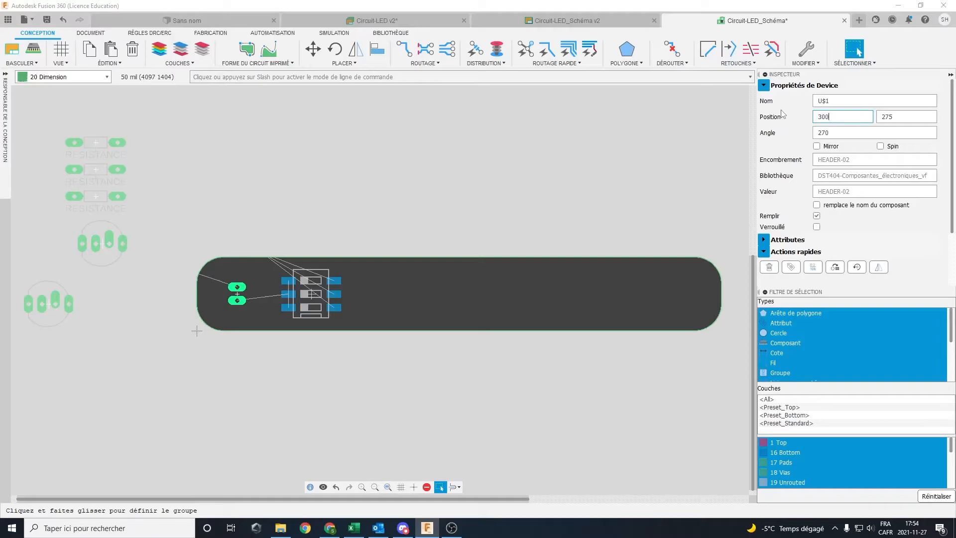
Set the X position of the DS-03-SMD switch to 700.
{"action": "left_click", "coordinate": [313, 298]}
{"action": "double_click", "coordinate": [842, 116]}
{"action": "type", "text": "7"}
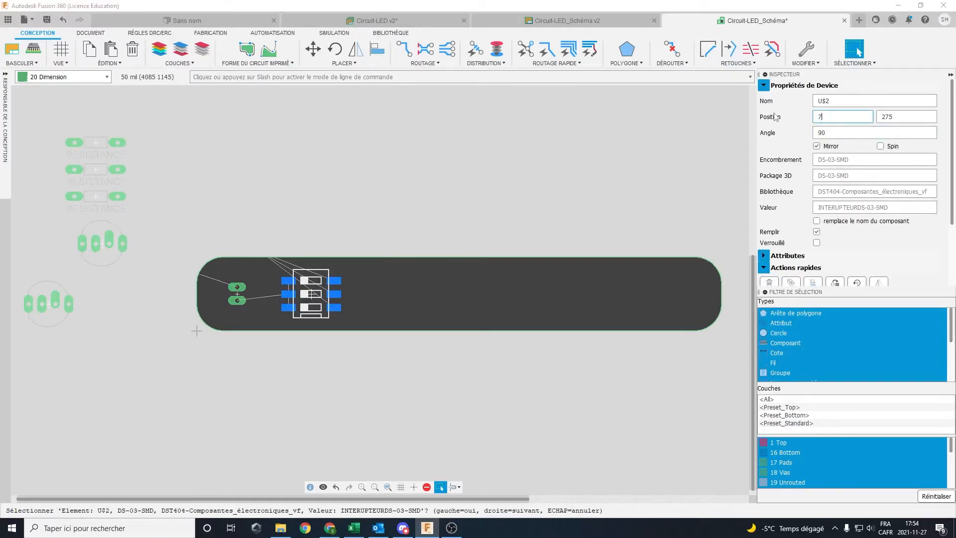
{"action": "type", "text": "00"}
{"action": "key", "text": "Return"}
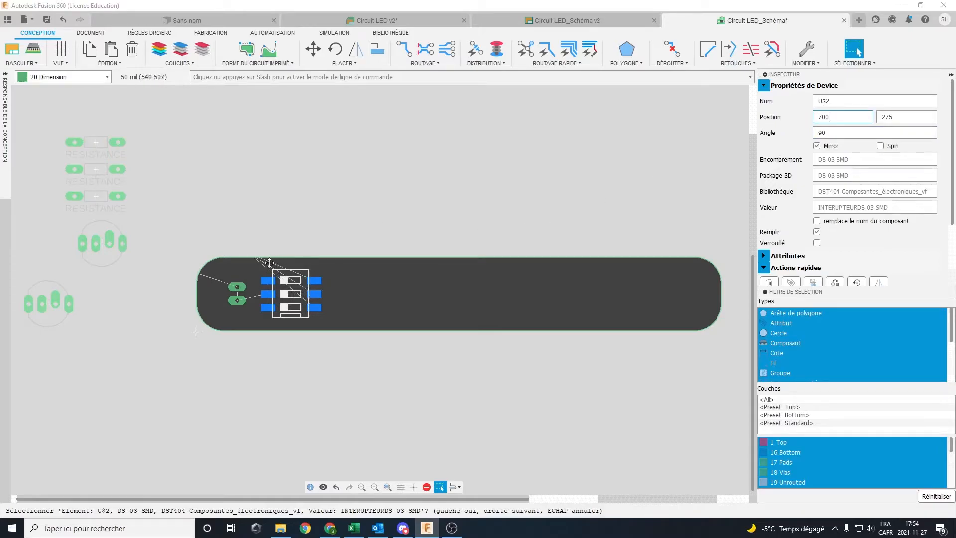
Move the lowest of the three off-board resistors onto the board at 1250, 400, rotated to 180 degrees.
{"action": "left_click", "coordinate": [97, 198]}
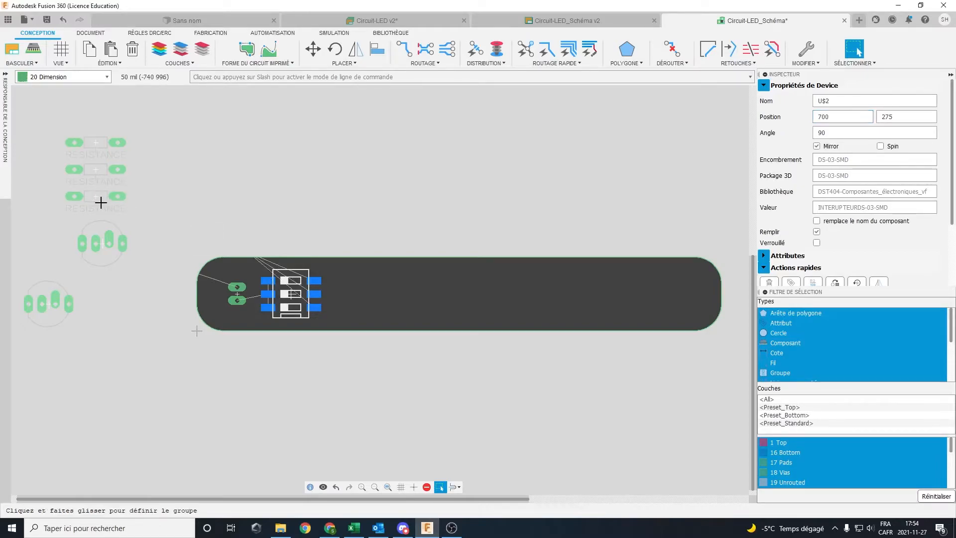
{"action": "left_click_drag", "start_coordinate": [95, 197], "coordinate": [383, 281]}
{"action": "right_click", "coordinate": [382, 284]}
{"action": "right_click", "coordinate": [381, 284]}
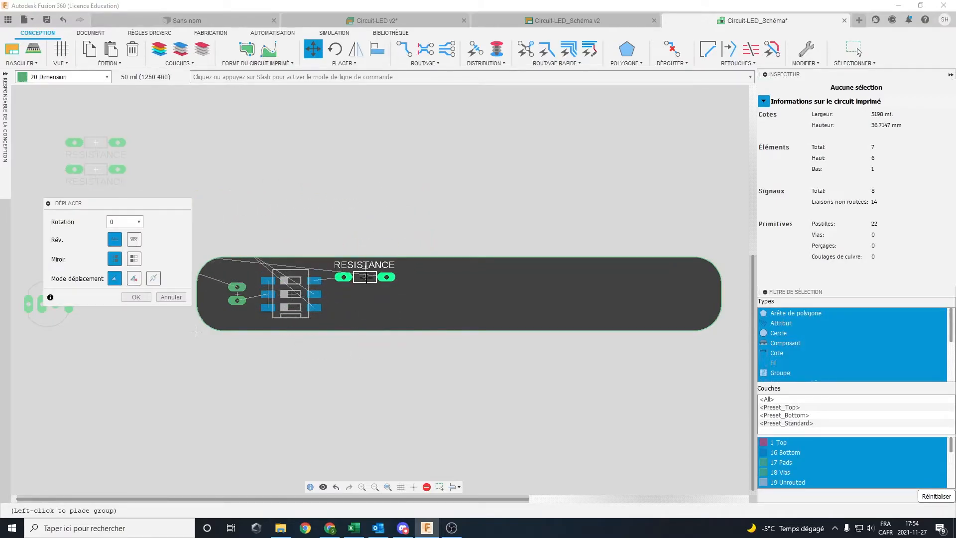
{"action": "left_click", "coordinate": [365, 277]}
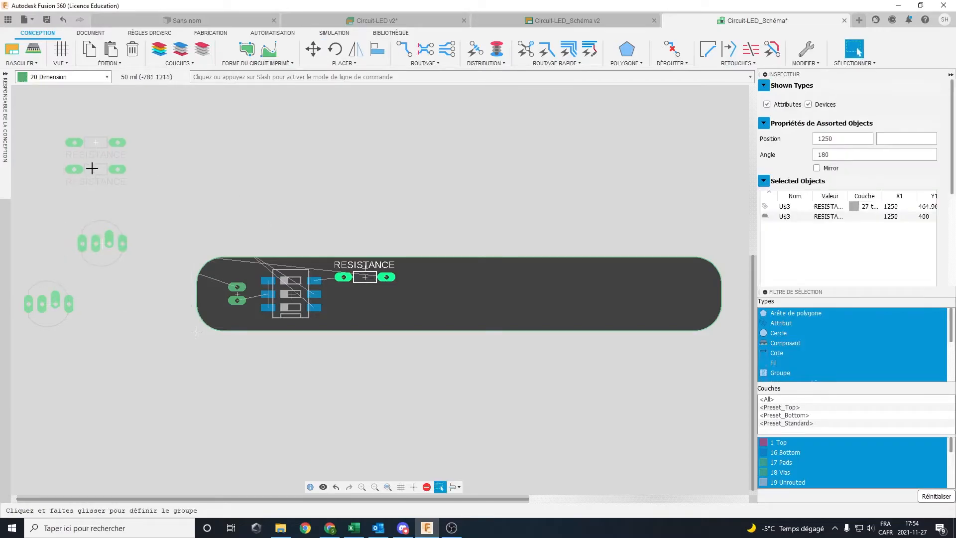
Move the lower remaining off-board resistor beneath the placed one, rotated to 180 degrees, and position it at 1250, 275.
{"action": "left_click", "coordinate": [92, 169]}
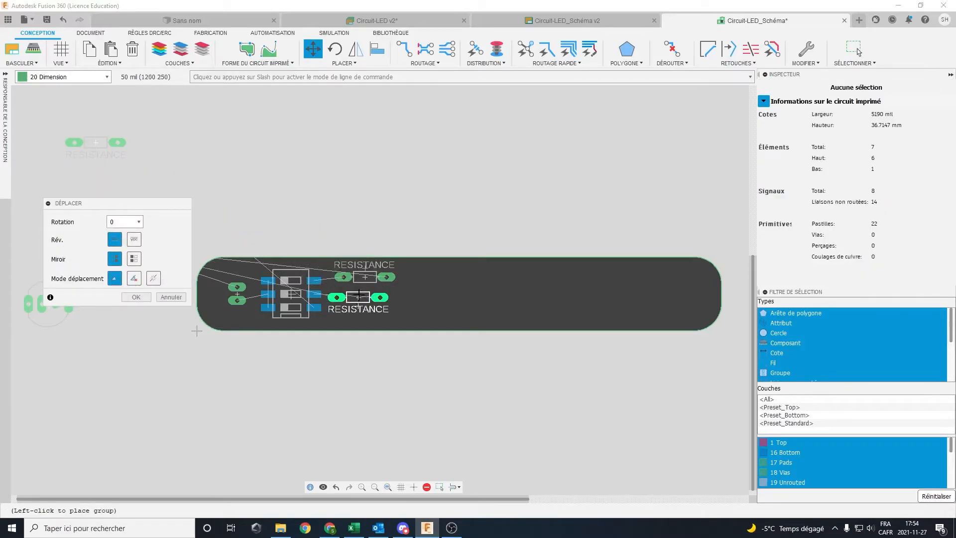
{"action": "right_click", "coordinate": [359, 295]}
{"action": "right_click", "coordinate": [358, 295]}
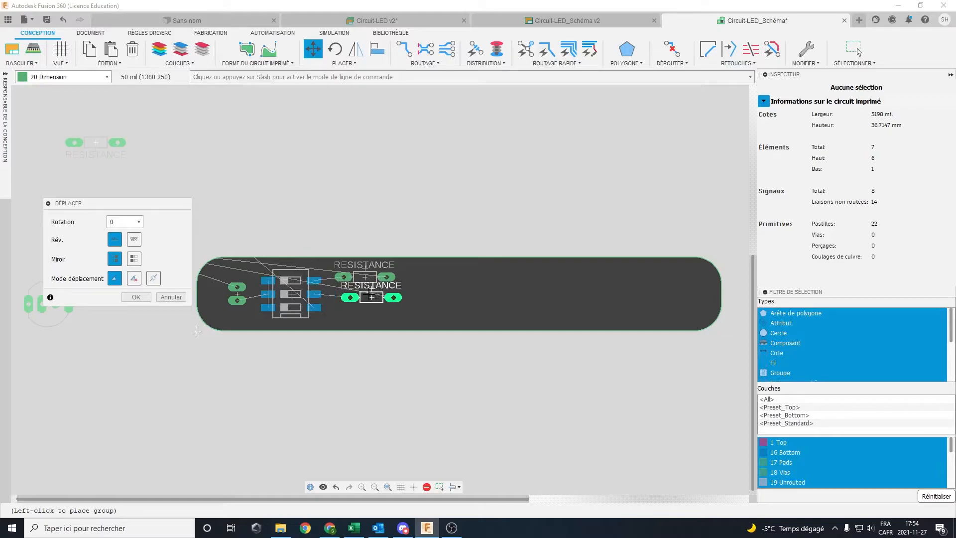
{"action": "left_click", "coordinate": [365, 294]}
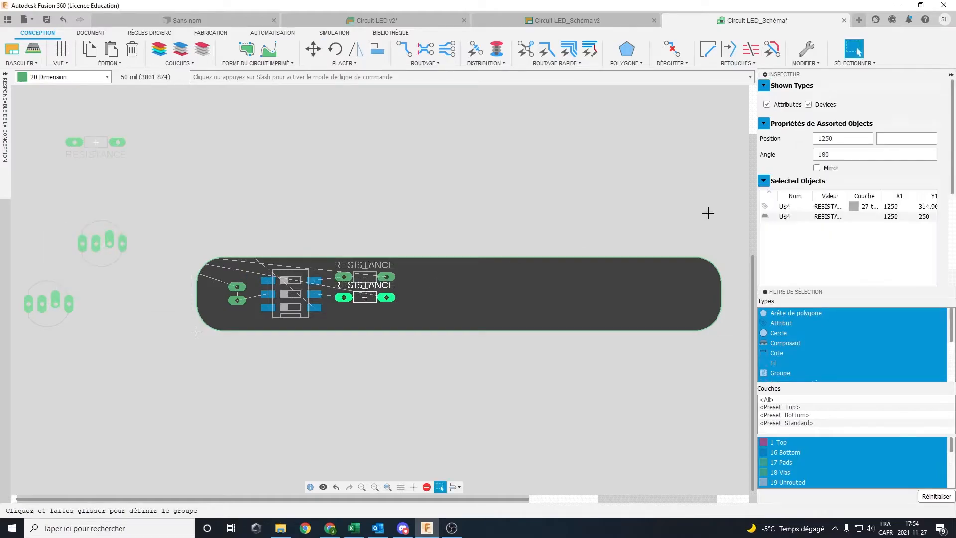
{"action": "left_click", "coordinate": [365, 298]}
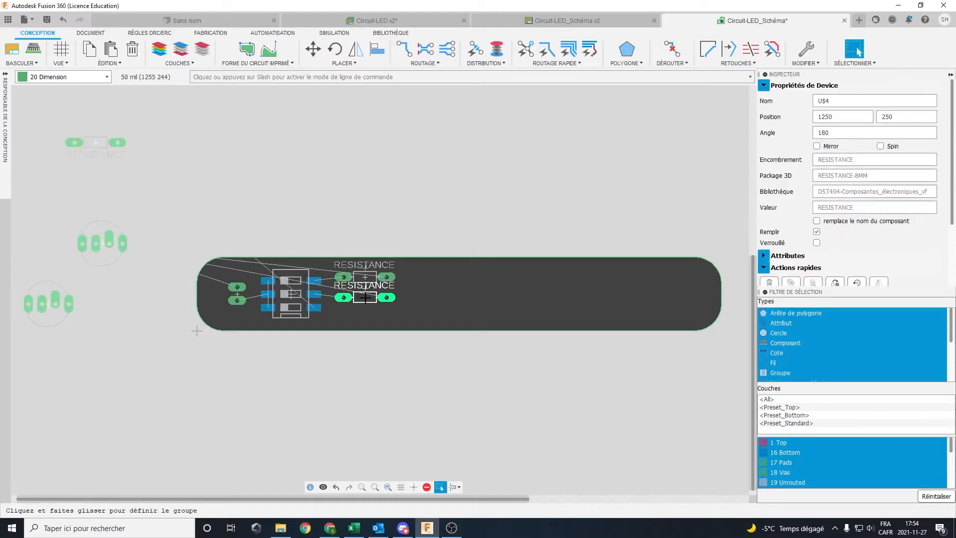
{"action": "left_click", "coordinate": [906, 116]}
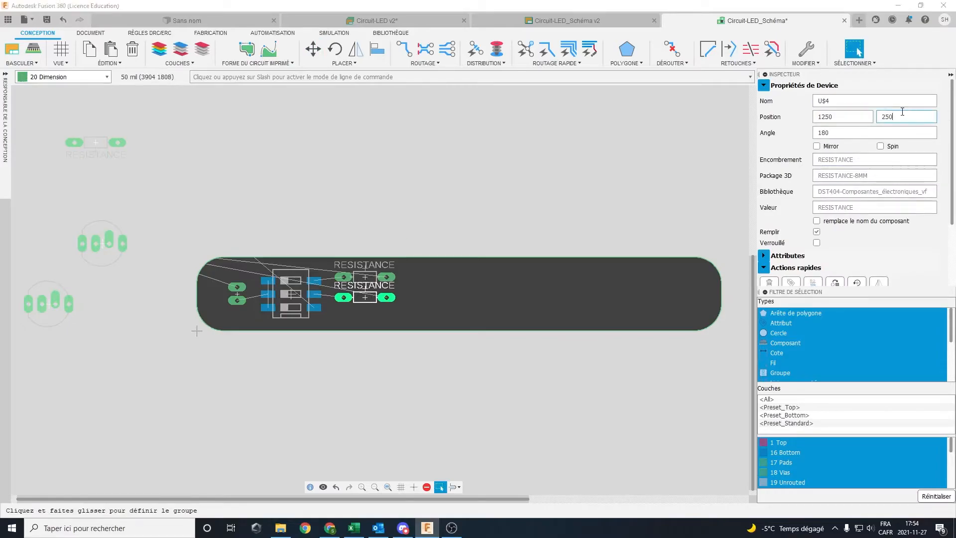
{"action": "key", "text": "Return"}
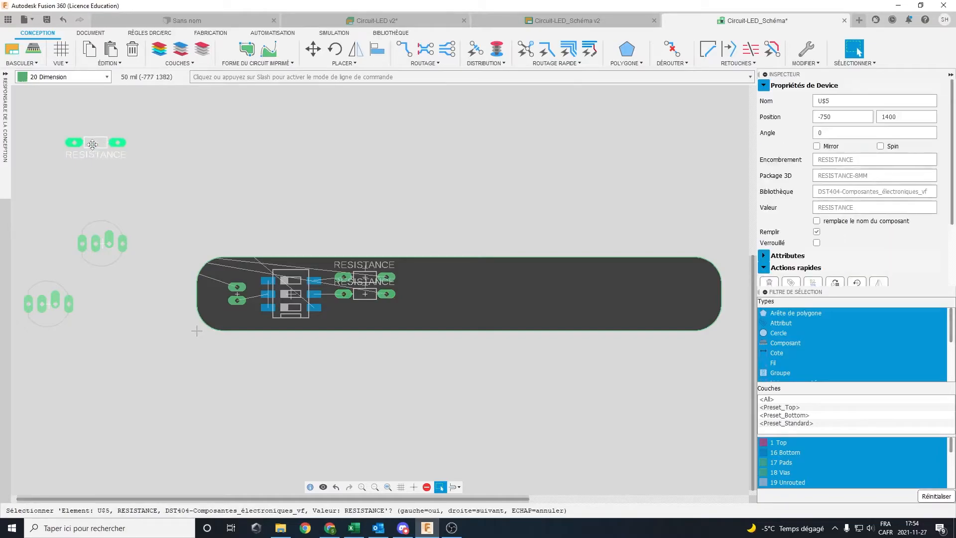
Move the last off-board resistor onto the board below the other two at 1250, 100, rotated to 180 degrees.
{"action": "left_click", "coordinate": [93, 145]}
{"action": "right_click", "coordinate": [391, 312]}
{"action": "right_click", "coordinate": [391, 312]}
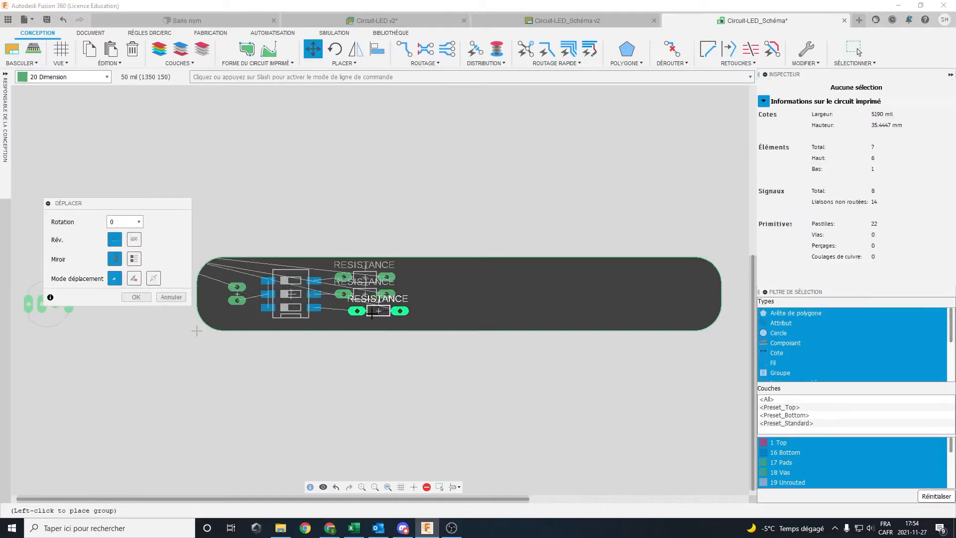
{"action": "left_click", "coordinate": [382, 304]}
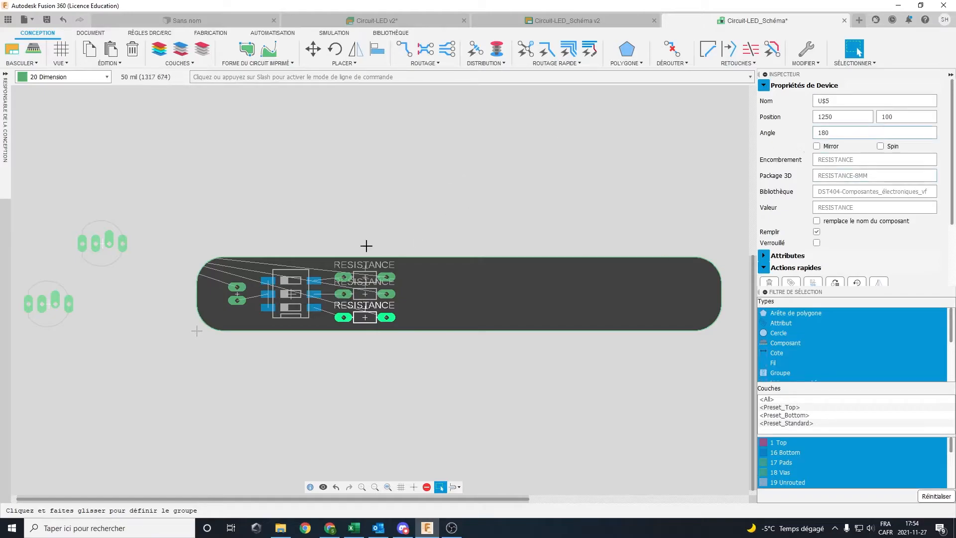
Turn on the grid display and set the grid size to 25 mil.
{"action": "scroll", "coordinate": [371, 310], "scroll_direction": "up", "scroll_amount": 2}
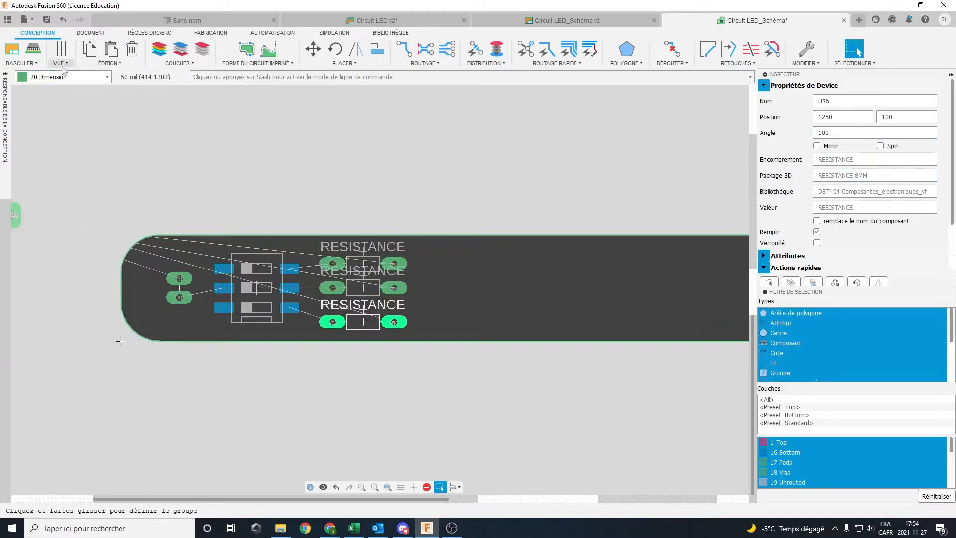
{"action": "left_click", "coordinate": [62, 50]}
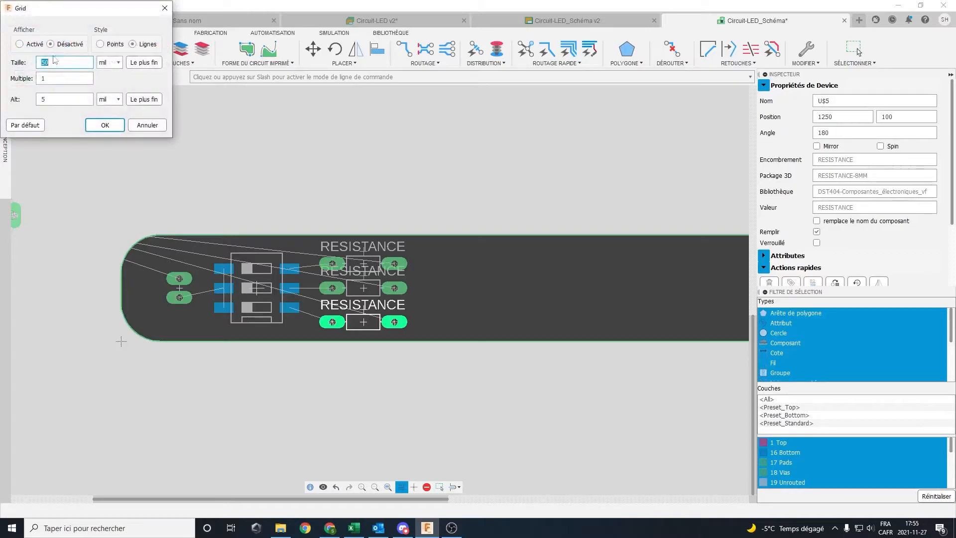
{"action": "left_click", "coordinate": [19, 45]}
{"action": "left_click", "coordinate": [60, 66]}
{"action": "left_click_drag", "start_coordinate": [56, 64], "coordinate": [13, 63]}
{"action": "left_click", "coordinate": [105, 125]}
Move the uppermost resistor on the board to 1250, 425.
{"action": "scroll", "coordinate": [369, 314], "scroll_direction": "up", "scroll_amount": 2}
{"action": "scroll", "coordinate": [369, 313], "scroll_direction": "up", "scroll_amount": 2}
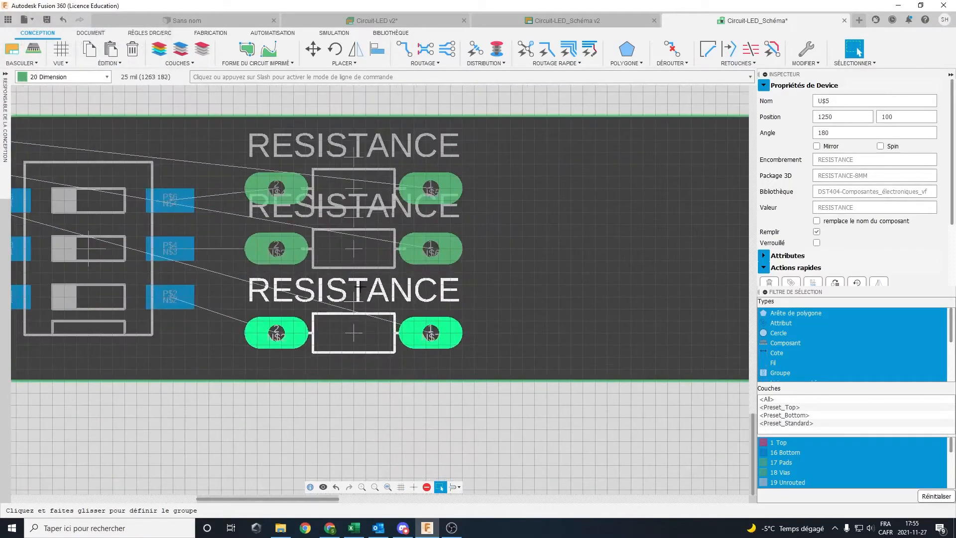
{"action": "left_click", "coordinate": [355, 187]}
{"action": "key", "text": "m"}
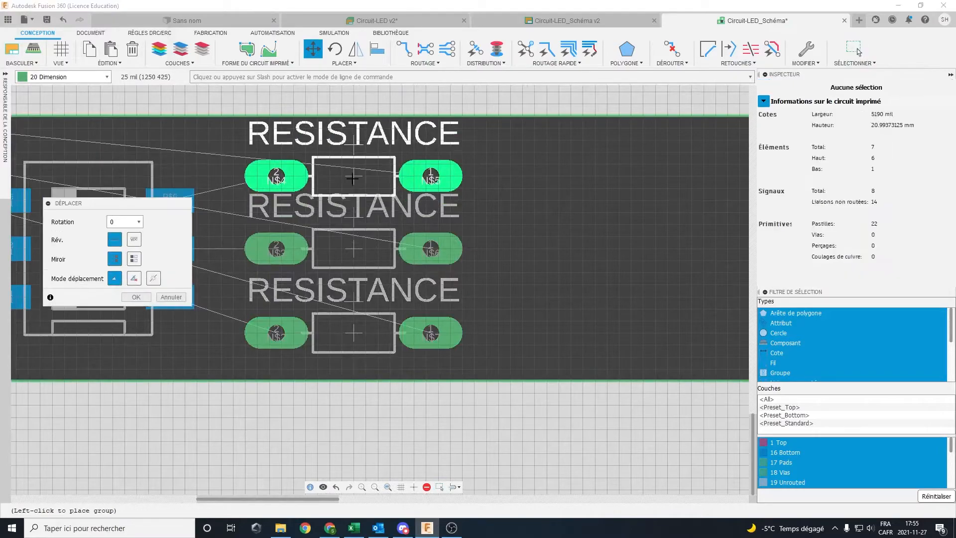
{"action": "left_click", "coordinate": [353, 177]}
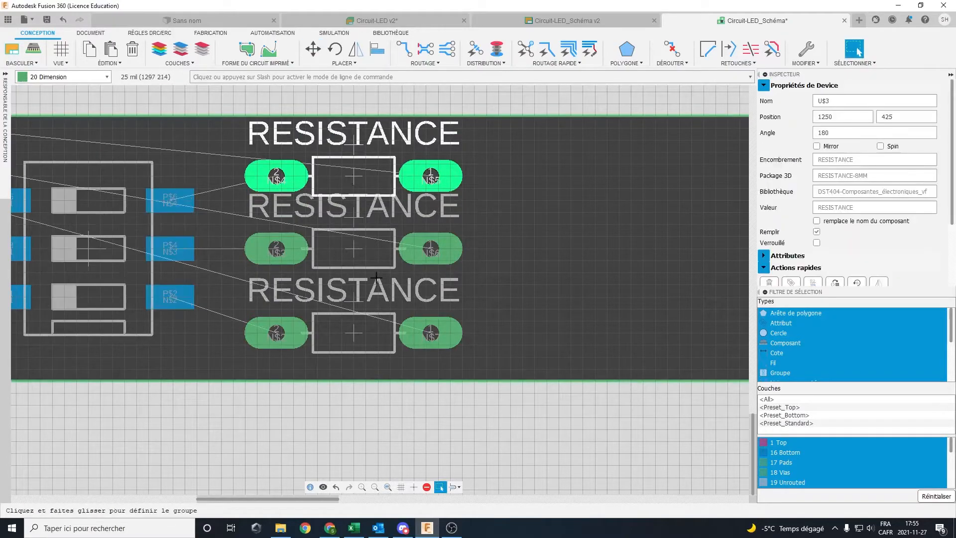
Move the lowest resistor on the board to 1250, 125.
{"action": "left_click", "coordinate": [353, 334]}
{"action": "key", "text": "m"}
{"action": "left_click", "coordinate": [353, 322]}
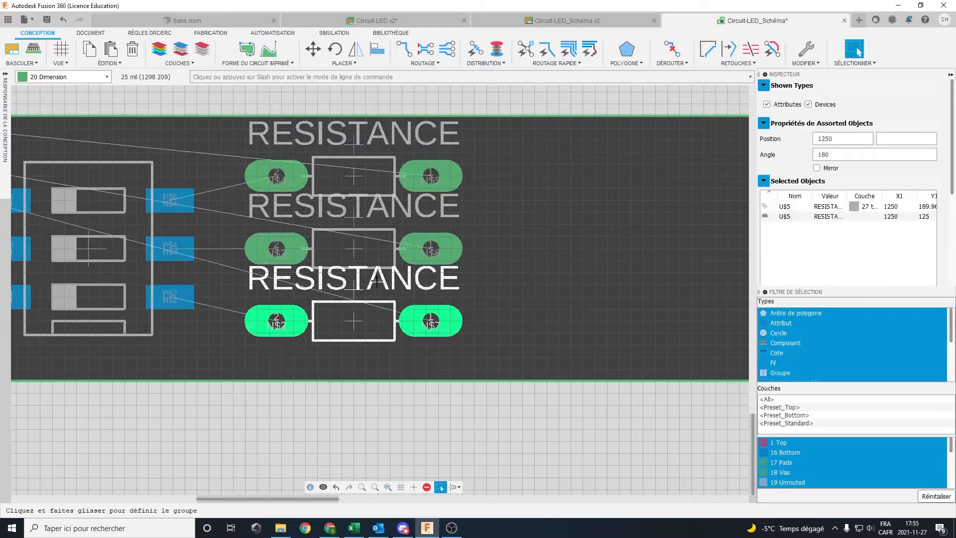
{"action": "scroll", "coordinate": [372, 282], "scroll_direction": "down", "scroll_amount": 5}
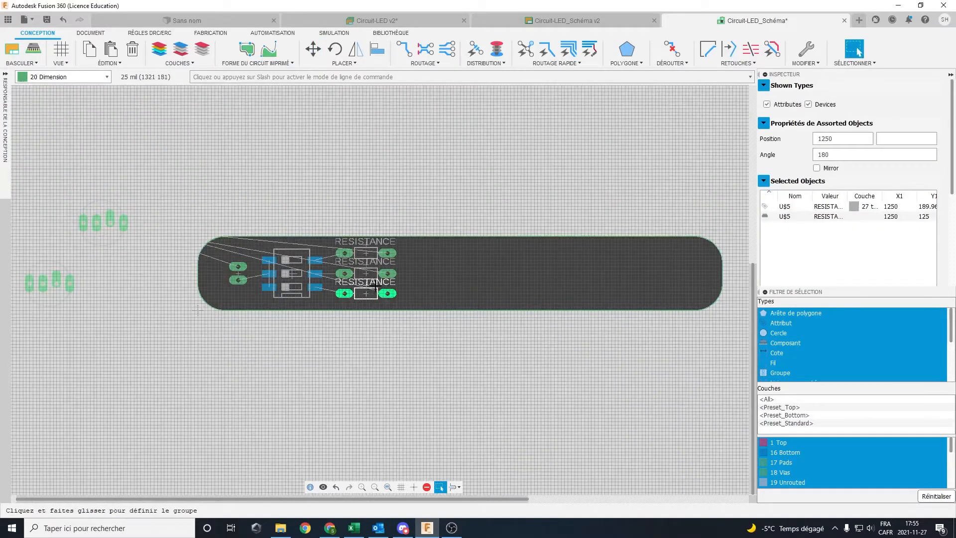
{"action": "scroll", "coordinate": [371, 283], "scroll_direction": "down", "scroll_amount": 3}
{"action": "scroll", "coordinate": [344, 257], "scroll_direction": "up", "scroll_amount": 2}
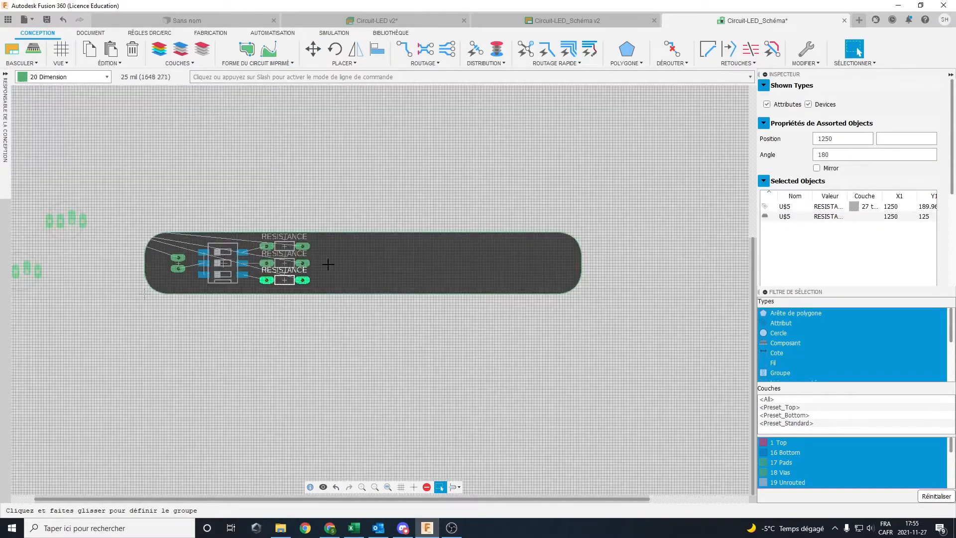
{"action": "left_click", "coordinate": [65, 221]}
{"action": "key", "text": "m"}
{"action": "key", "text": "Escape"}
{"action": "key", "text": "Escape"}
Move the nearer off-board round four-pin footprint onto the board beside the resistors at 1725, 275, rotated to 270 degrees.
{"action": "key", "text": "m"}
{"action": "left_click", "coordinate": [65, 220]}
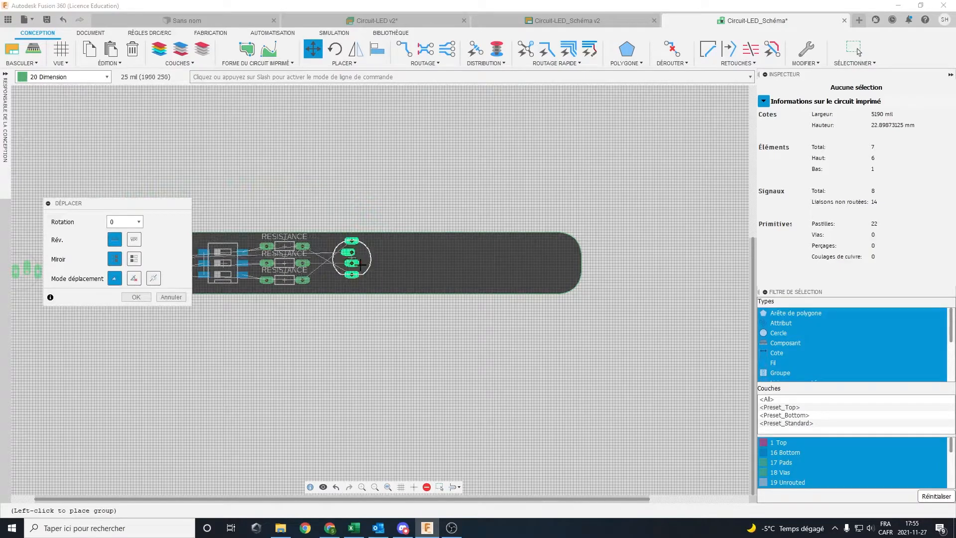
{"action": "right_click", "coordinate": [347, 263]}
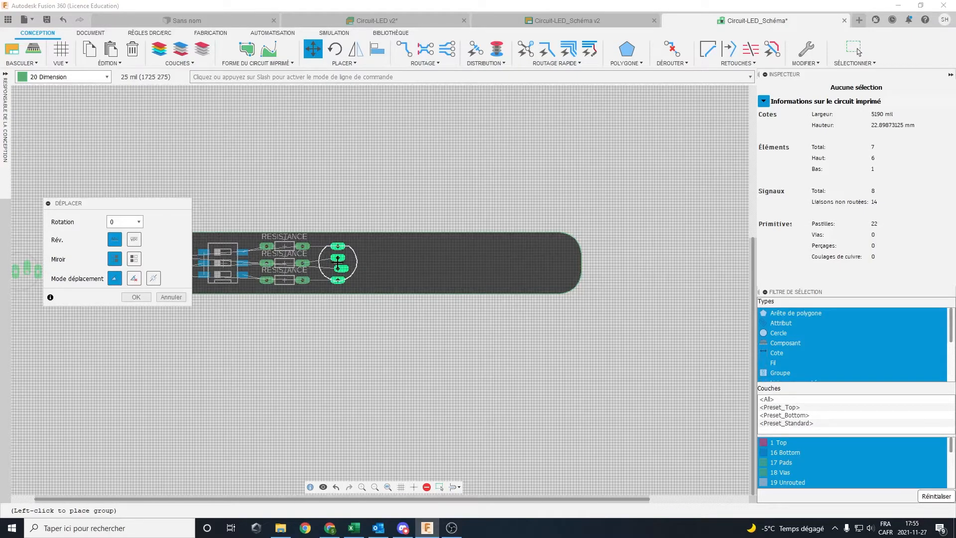
{"action": "left_click", "coordinate": [337, 262]}
{"action": "key", "text": "Escape"}
Move the remaining off-board round four-pin footprint to the far end of the board at 3150, 275, rotated to 270 degrees.
{"action": "key", "text": "m"}
{"action": "left_click", "coordinate": [26, 269]}
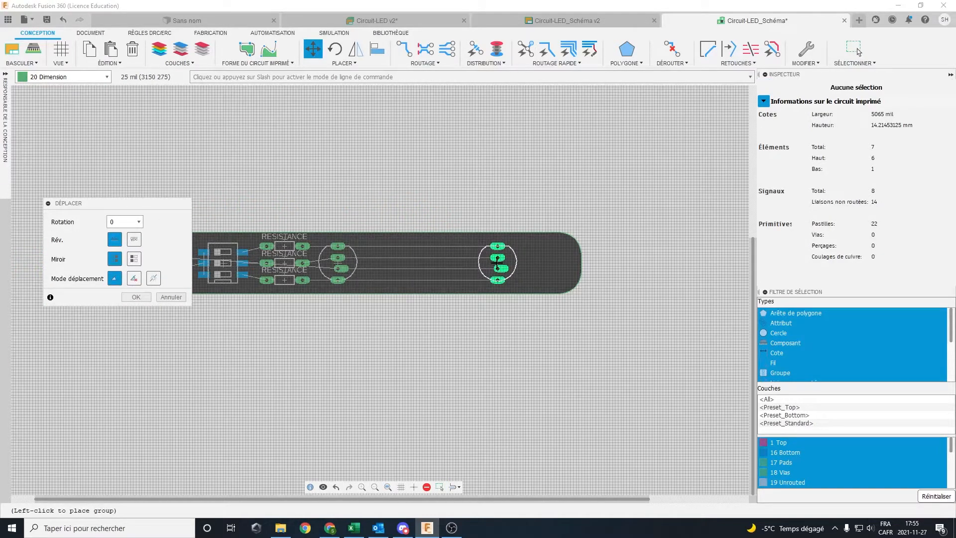
{"action": "key", "text": "Escape"}
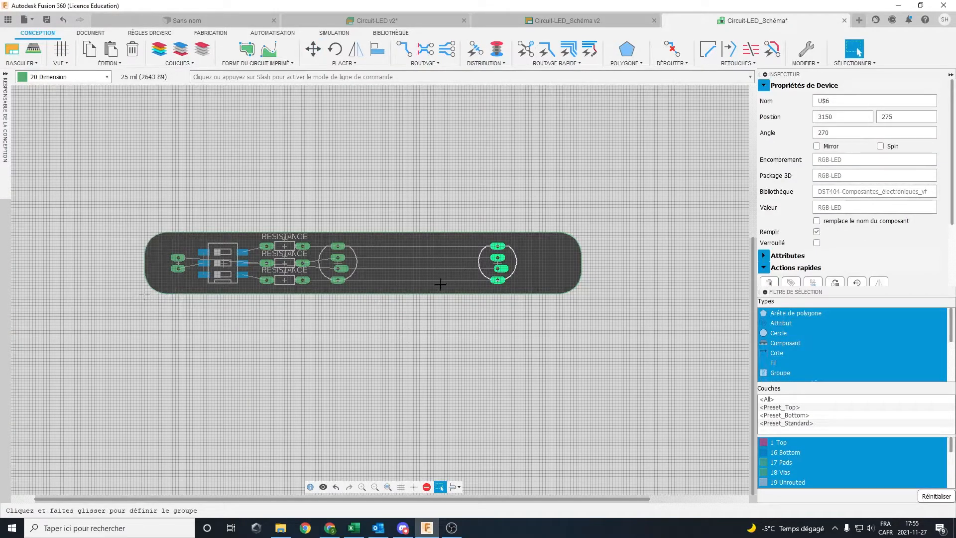
{"action": "scroll", "coordinate": [358, 280], "scroll_direction": "up", "scroll_amount": 1}
{"action": "scroll", "coordinate": [351, 275], "scroll_direction": "down", "scroll_amount": 2}
{"action": "scroll", "coordinate": [329, 270], "scroll_direction": "up", "scroll_amount": 3}
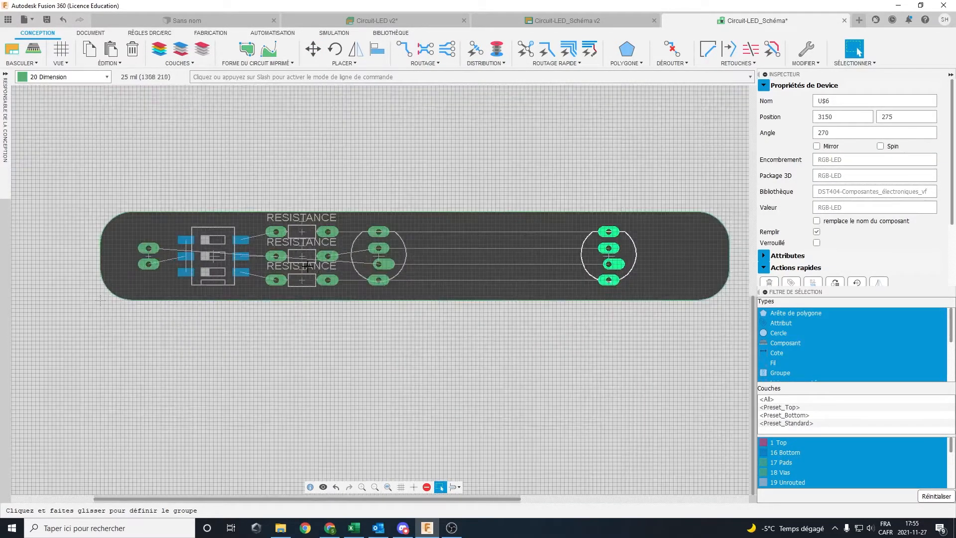
{"action": "scroll", "coordinate": [232, 258], "scroll_direction": "up", "scroll_amount": 4}
{"action": "scroll", "coordinate": [461, 268], "scroll_direction": "down", "scroll_amount": 2}
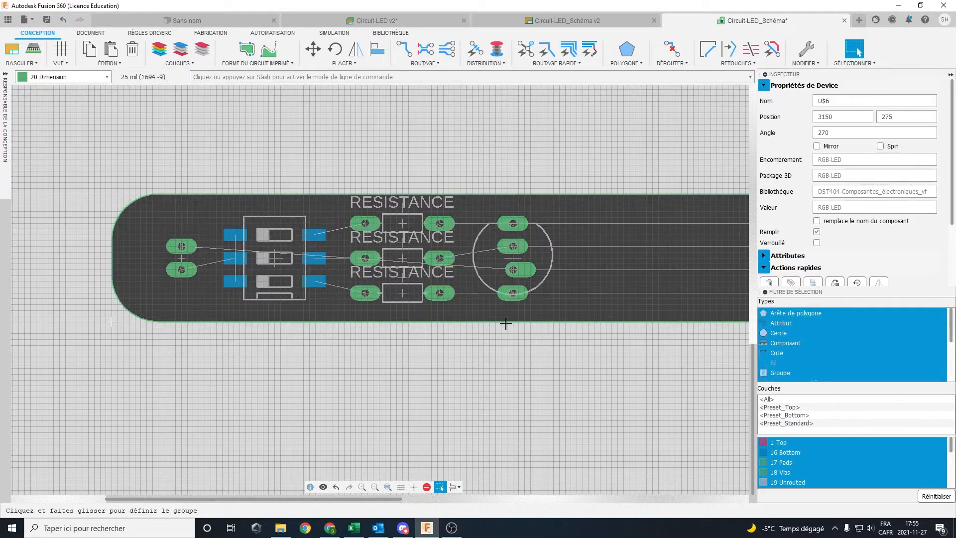
{"action": "scroll", "coordinate": [505, 324], "scroll_direction": "down", "scroll_amount": 4}
{"action": "scroll", "coordinate": [549, 356], "scroll_direction": "up", "scroll_amount": 1}
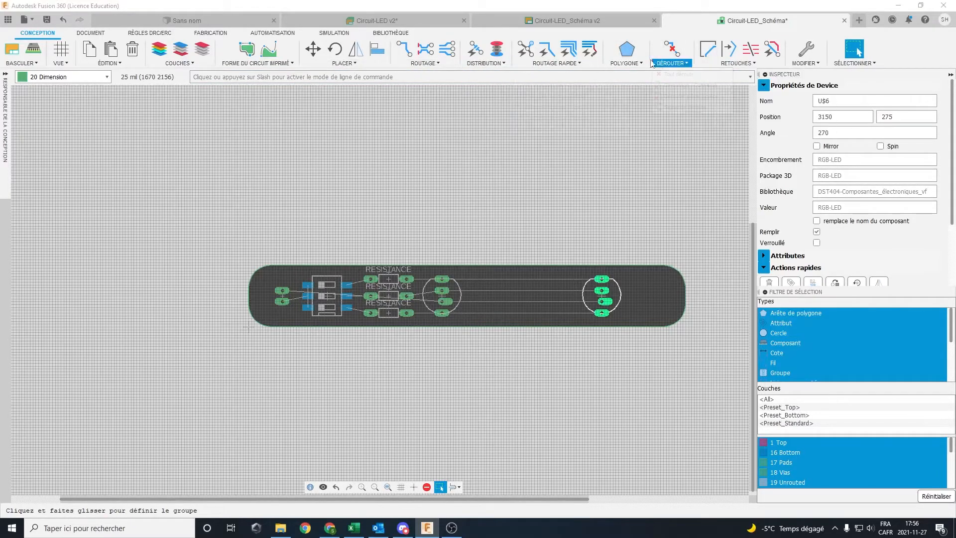
{"action": "left_click", "coordinate": [616, 63]}
{"action": "mouse_move", "coordinate": [724, 66]}
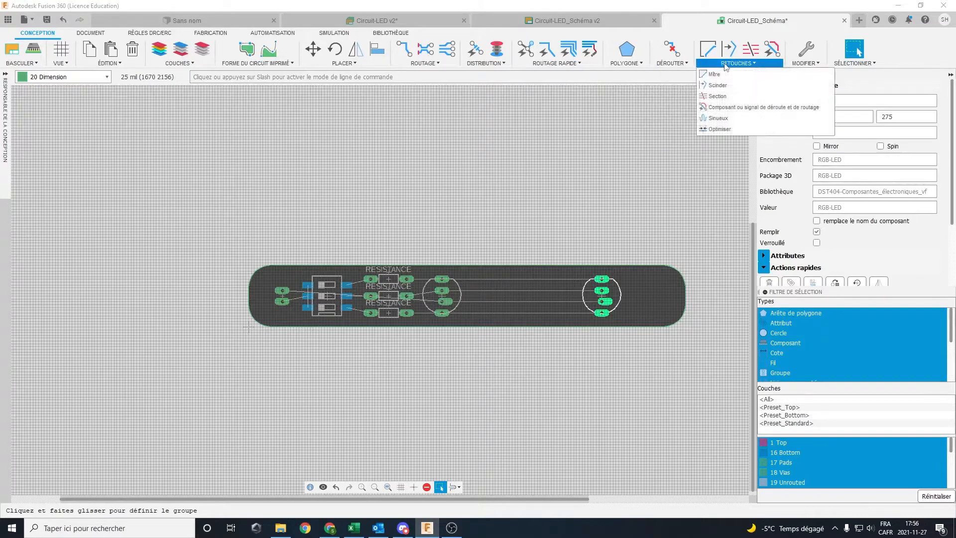
{"action": "mouse_move", "coordinate": [823, 64]}
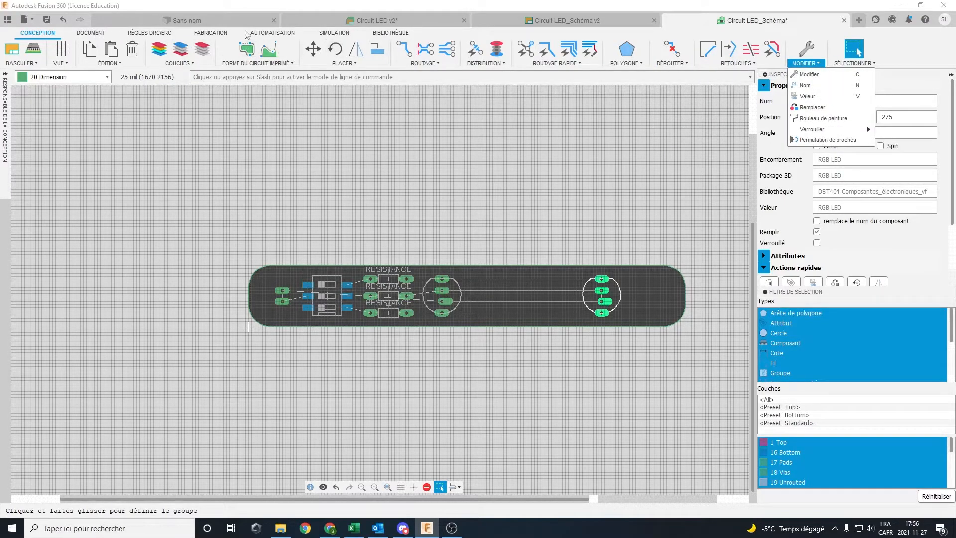
{"action": "left_click", "coordinate": [211, 35]}
{"action": "left_click", "coordinate": [49, 35]}
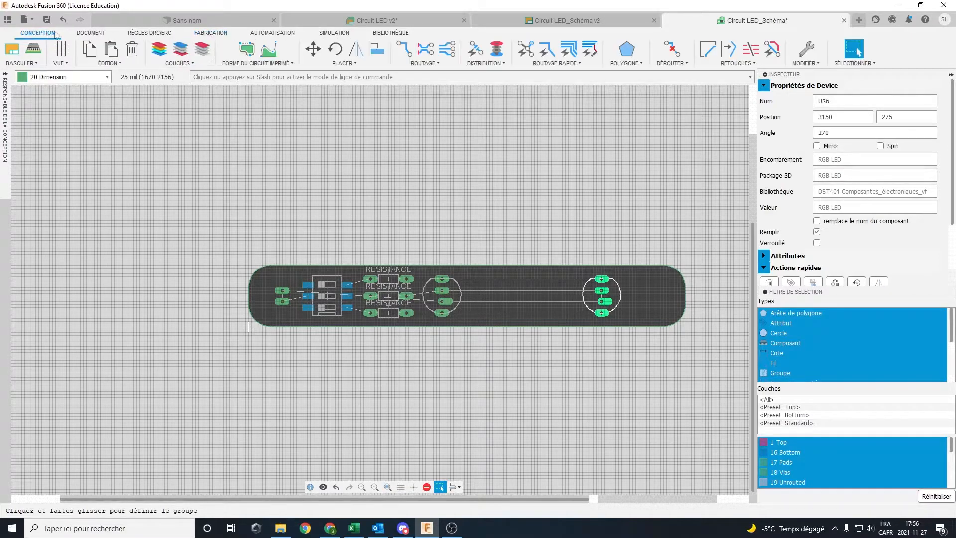
{"action": "left_click", "coordinate": [98, 35]}
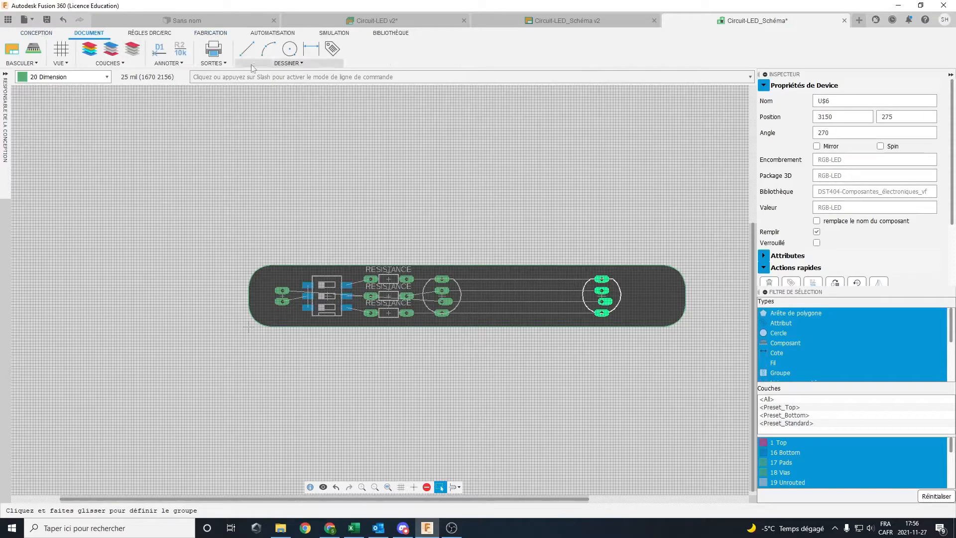
{"action": "left_click", "coordinate": [40, 35]}
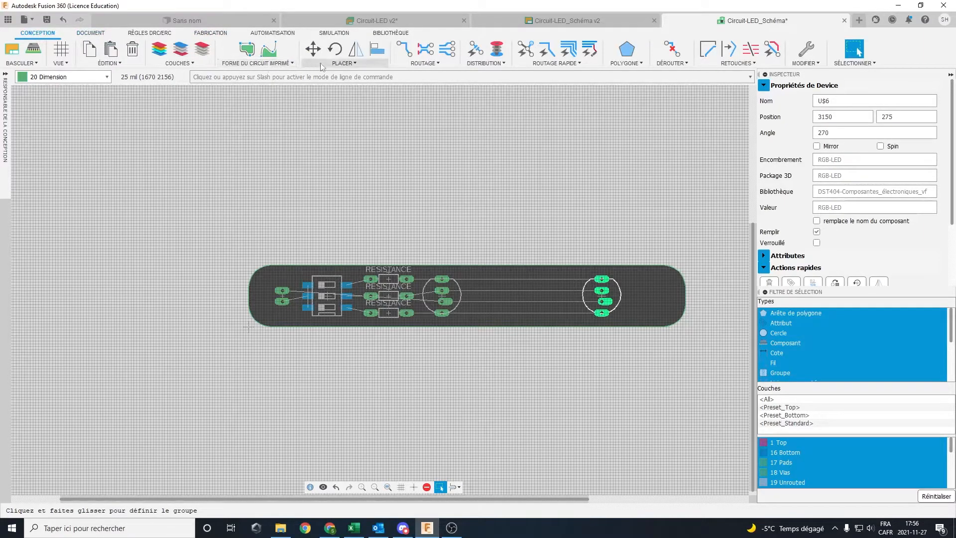
Set the drill diameter for non-plated holes to 125 mil.
{"action": "left_click", "coordinate": [344, 63]}
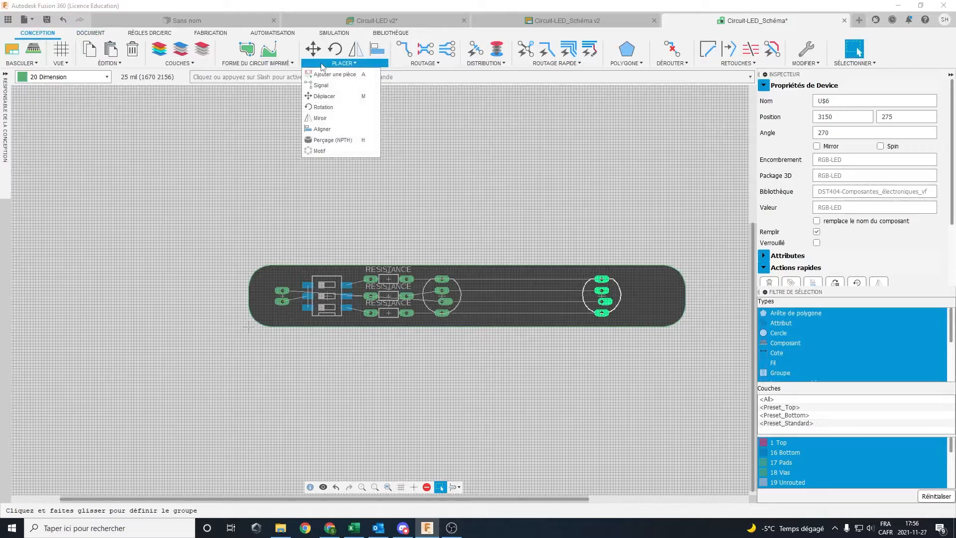
{"action": "left_click", "coordinate": [326, 141]}
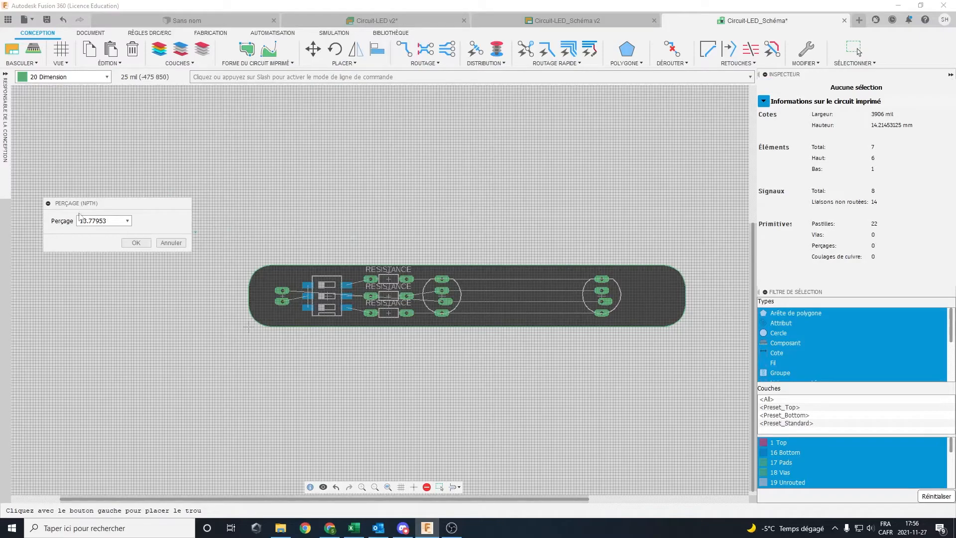
{"action": "left_click_drag", "start_coordinate": [118, 220], "coordinate": [46, 218]}
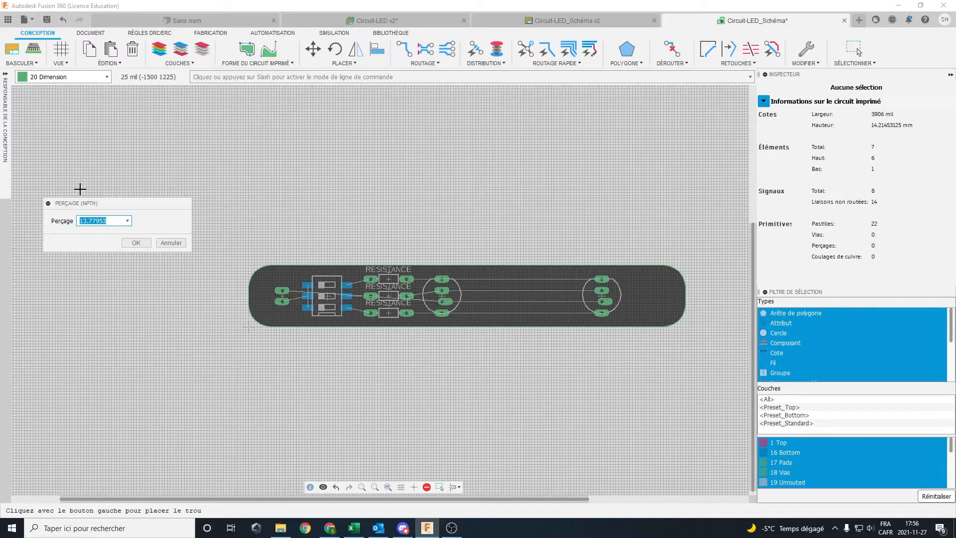
{"action": "type", "text": "25"}
{"action": "left_click", "coordinate": [135, 243]}
{"action": "left_click", "coordinate": [855, 50]}
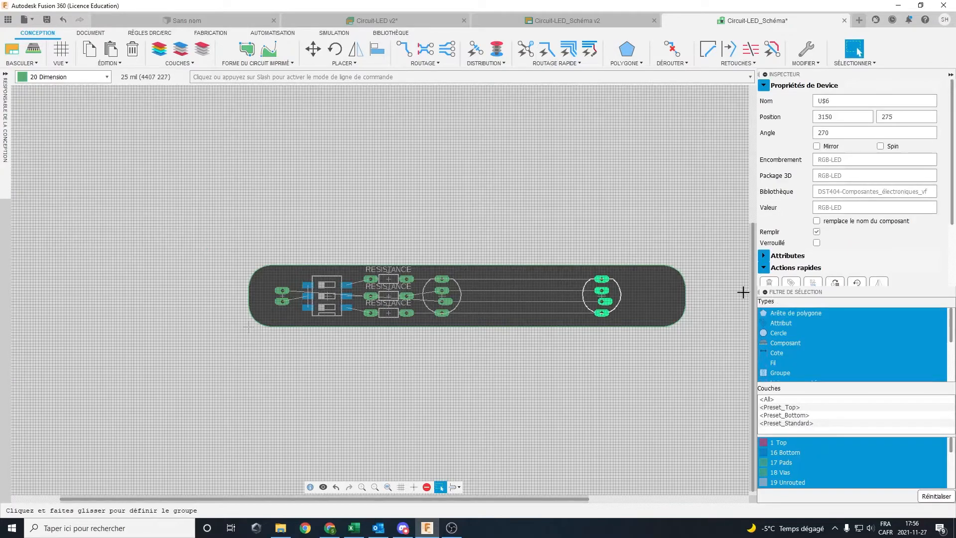
Place a 125 mil non-plated hole at 3625, 275, between the last round footprint and the board's rounded end.
{"action": "left_click", "coordinate": [321, 65]}
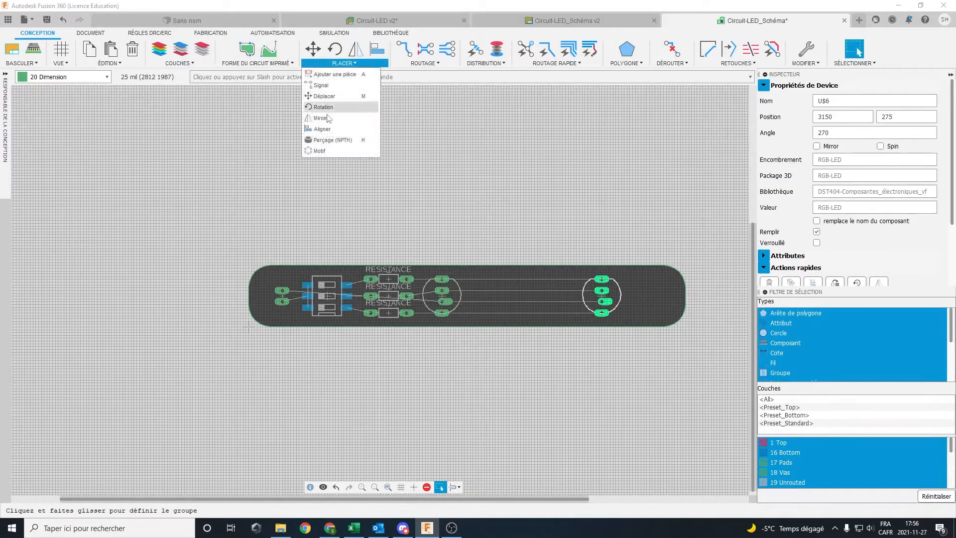
{"action": "left_click", "coordinate": [330, 141]}
{"action": "scroll", "coordinate": [653, 299], "scroll_direction": "up", "scroll_amount": 1}
{"action": "scroll", "coordinate": [655, 299], "scroll_direction": "down", "scroll_amount": 1}
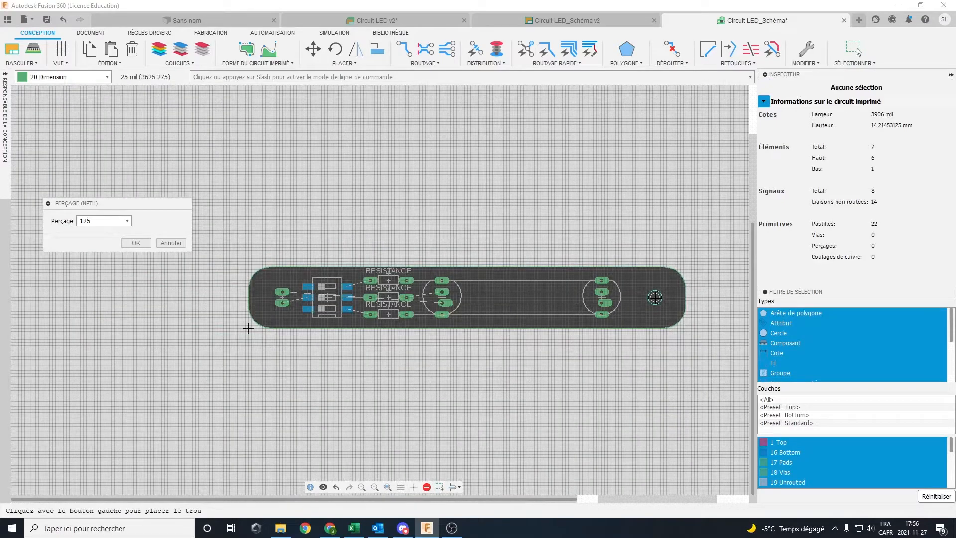
{"action": "left_click", "coordinate": [655, 298]}
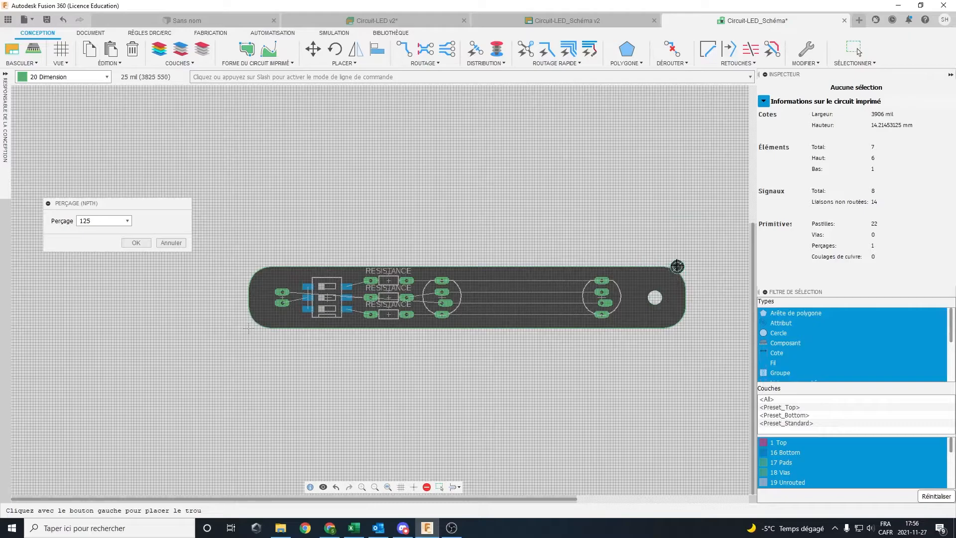
{"action": "key", "text": "Escape"}
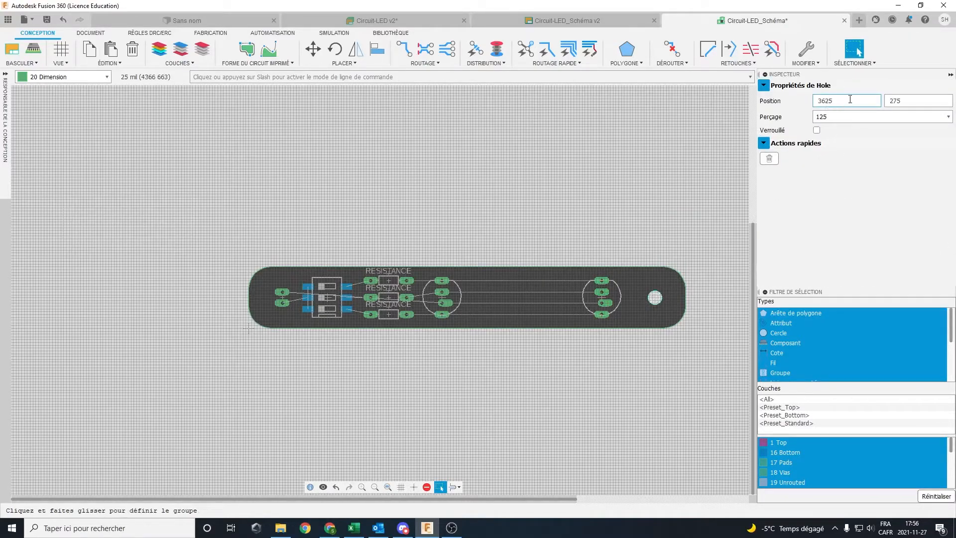
Set the hole's X position to 3700.
{"action": "left_click_drag", "start_coordinate": [849, 100], "coordinate": [795, 101]}
{"action": "type", "text": "3700"}
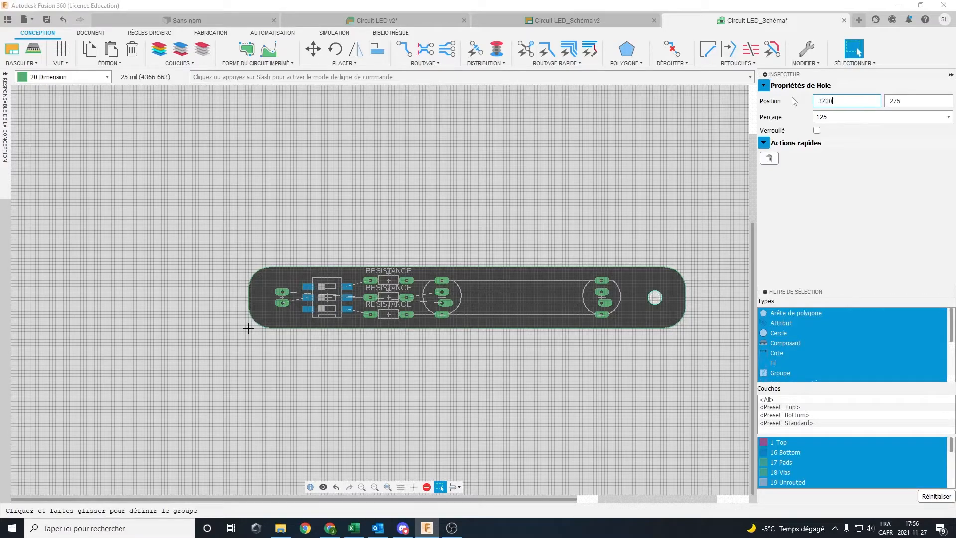
{"action": "left_click", "coordinate": [905, 100]}
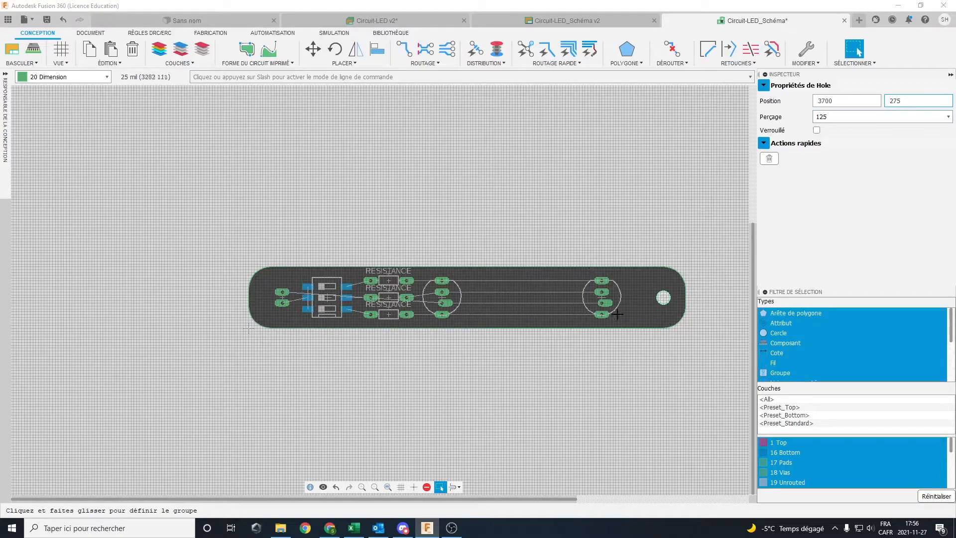
Move the round four-pin footprint beside the hole horizontally closer to the hole, keeping it at Y 275.
{"action": "left_click", "coordinate": [603, 296]}
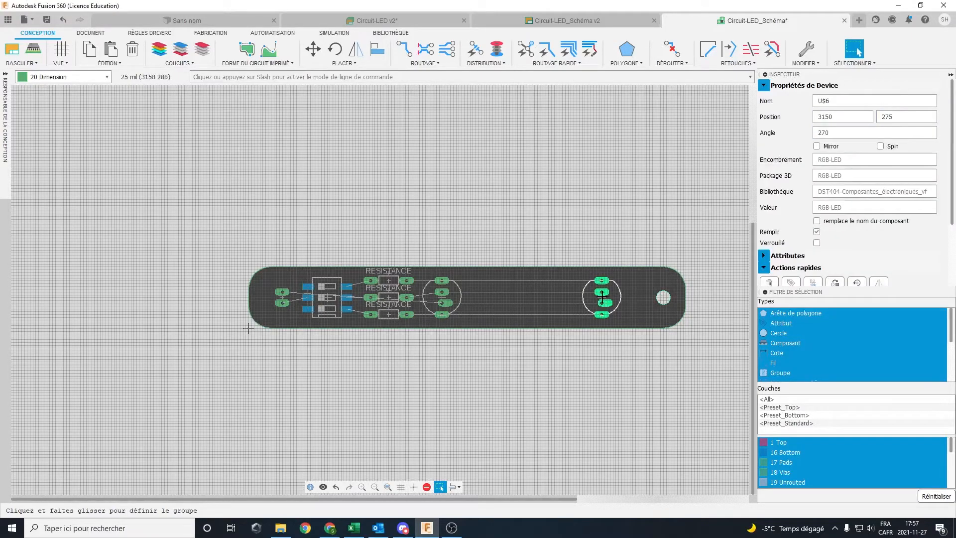
{"action": "key", "text": "m"}
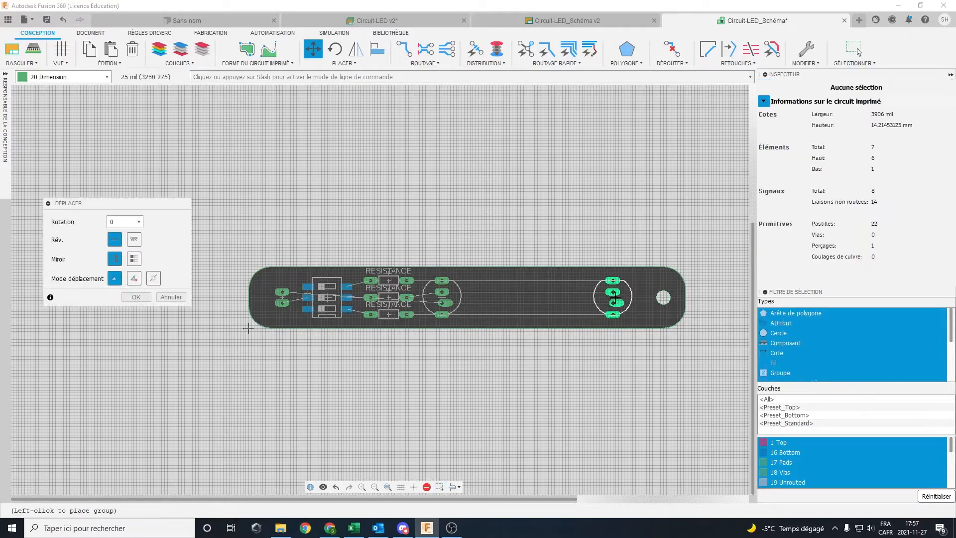
{"action": "left_click", "coordinate": [617, 298]}
{"action": "key", "text": "Escape"}
{"action": "left_click", "coordinate": [457, 340]}
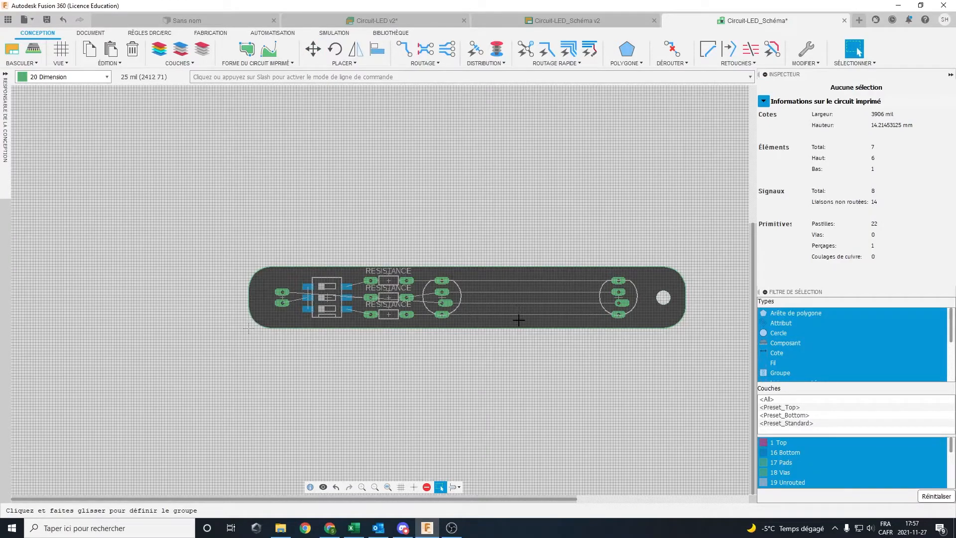
Start manual routing on the Top layer and set the trace width to 40 mil.
{"action": "scroll", "coordinate": [508, 314], "scroll_direction": "up", "scroll_amount": 1}
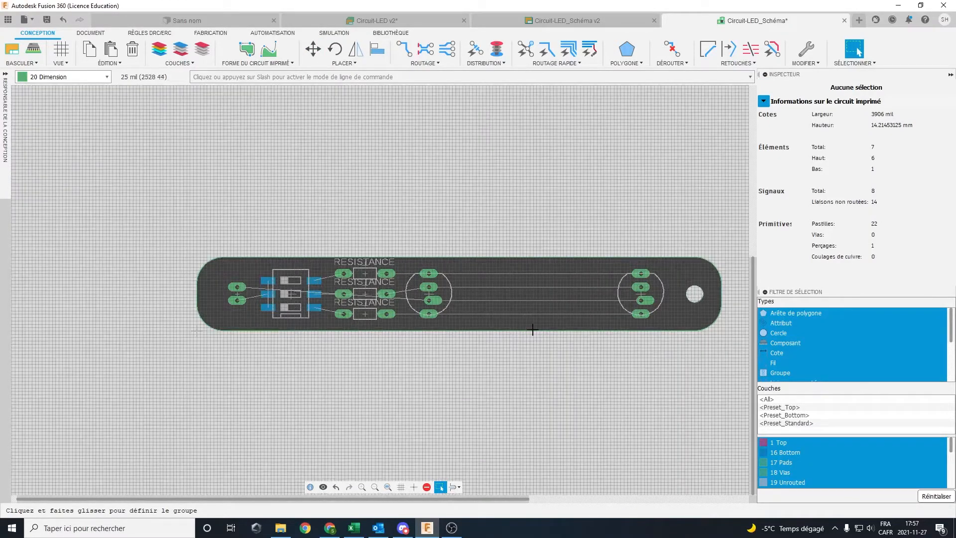
{"action": "scroll", "coordinate": [538, 321], "scroll_direction": "right", "scroll_amount": 2}
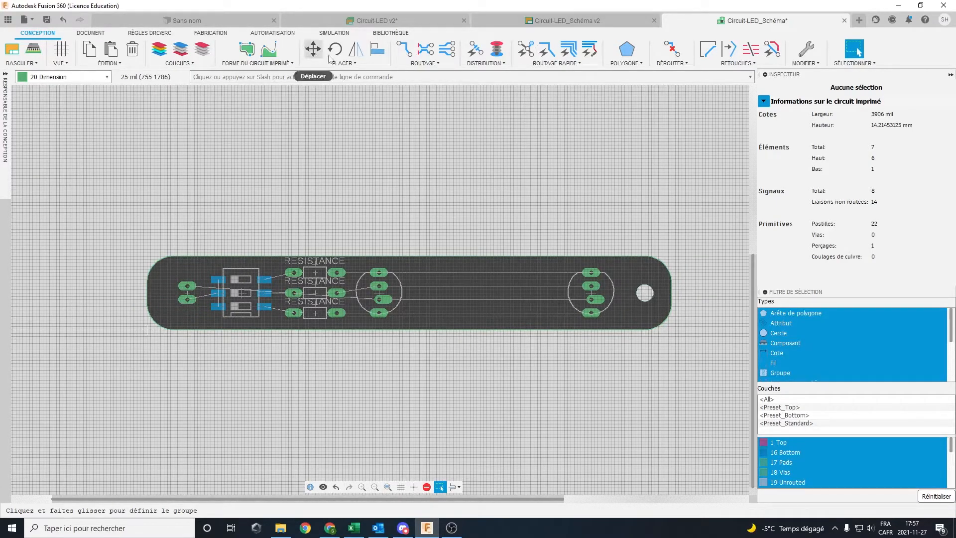
{"action": "left_click", "coordinate": [403, 50]}
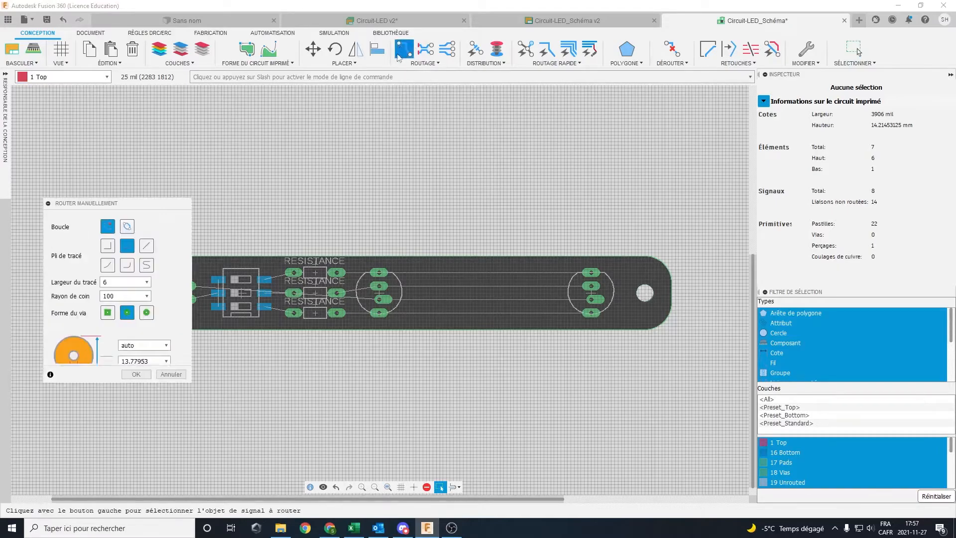
{"action": "left_click_drag", "start_coordinate": [114, 204], "coordinate": [86, 179]}
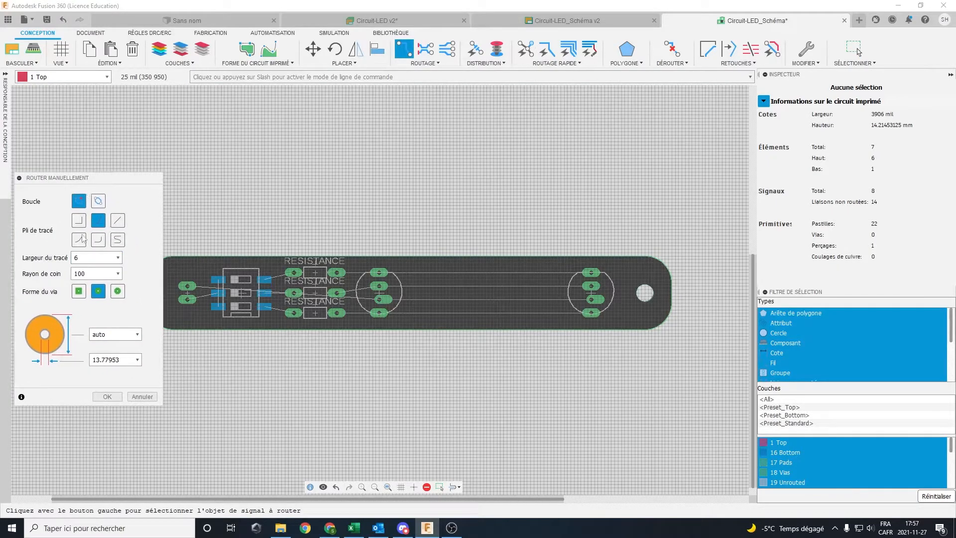
{"action": "left_click", "coordinate": [118, 258]}
{"action": "scroll", "coordinate": [92, 308], "scroll_direction": "down", "scroll_amount": 2}
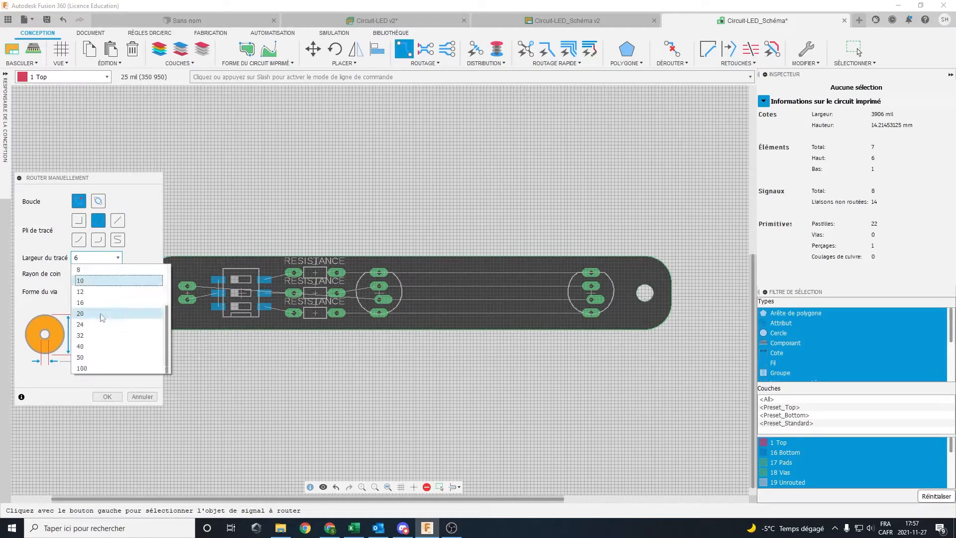
{"action": "left_click", "coordinate": [83, 348]}
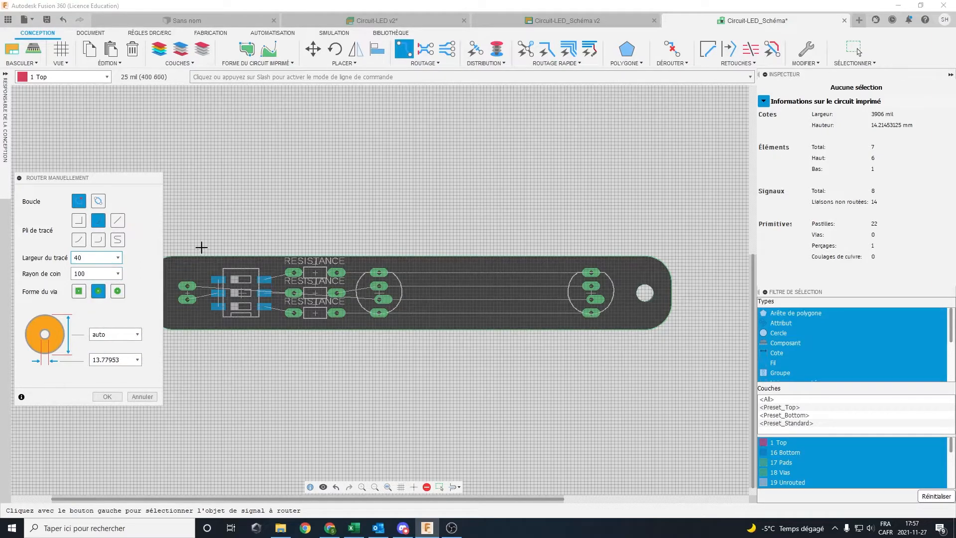
{"action": "middle_click_drag", "start_coordinate": [208, 281], "coordinate": [233, 273]}
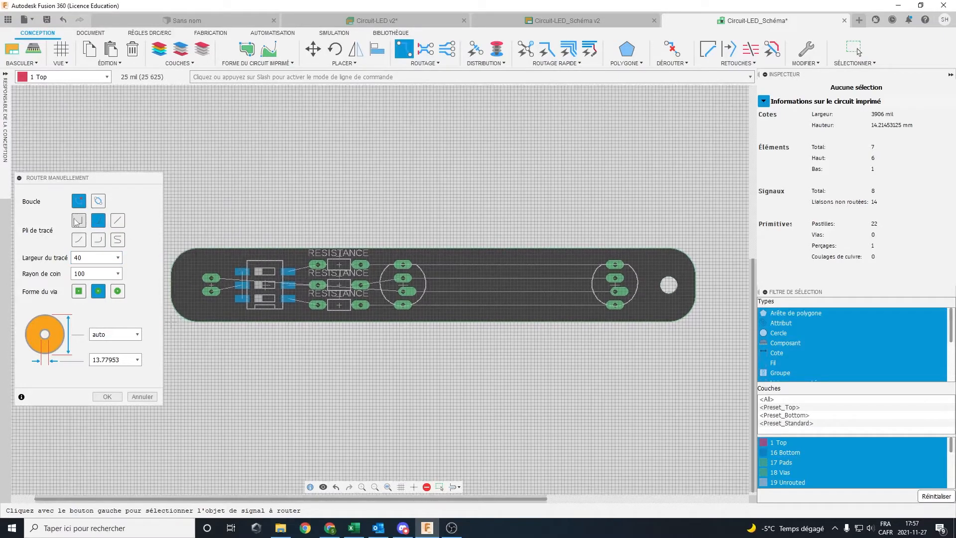
{"action": "scroll", "coordinate": [202, 285], "scroll_direction": "up", "scroll_amount": 5}
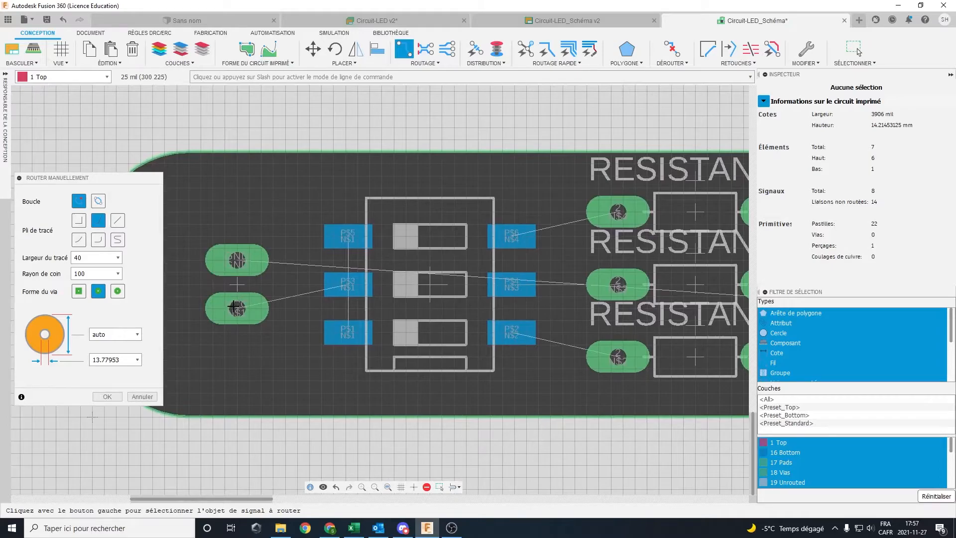
{"action": "left_click", "coordinate": [236, 308]}
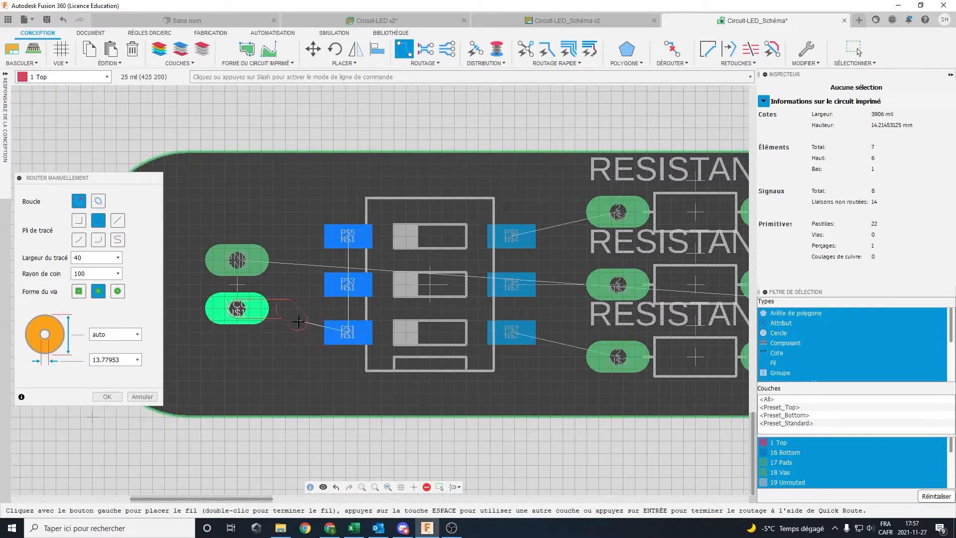
{"action": "key", "text": "Escape"}
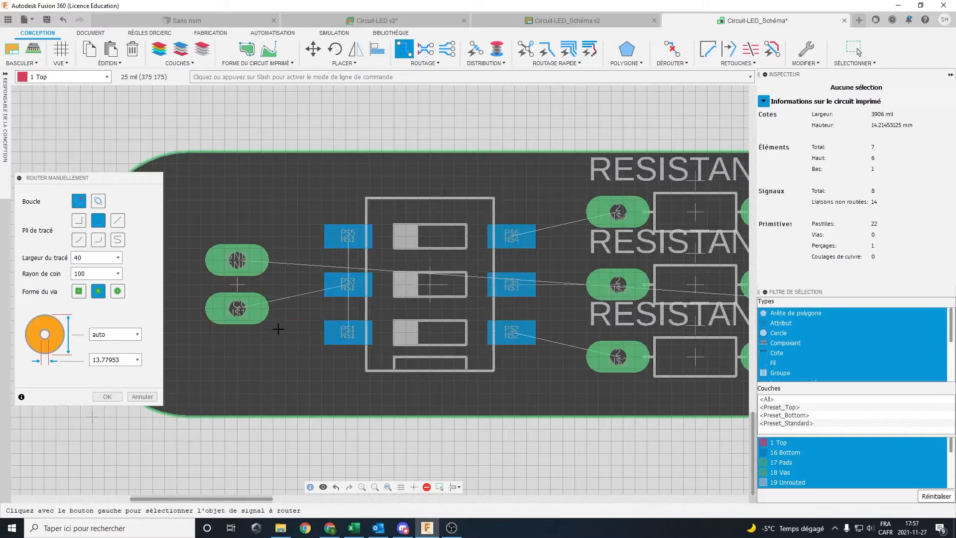
Switch routing to the Bottom layer and route the VCC pad to the three switch input pads P$1, P$3 and P$5.
{"action": "left_click", "coordinate": [106, 78]}
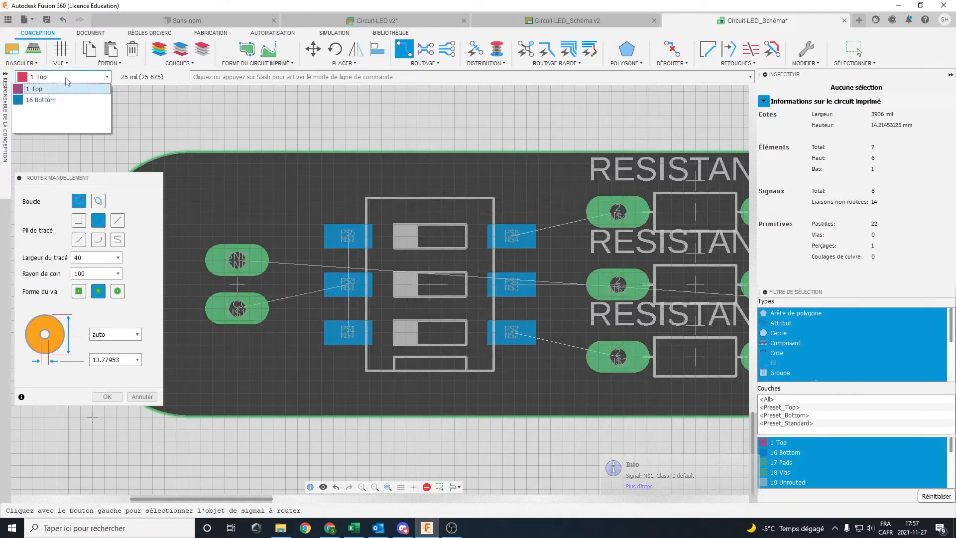
{"action": "left_click", "coordinate": [45, 100]}
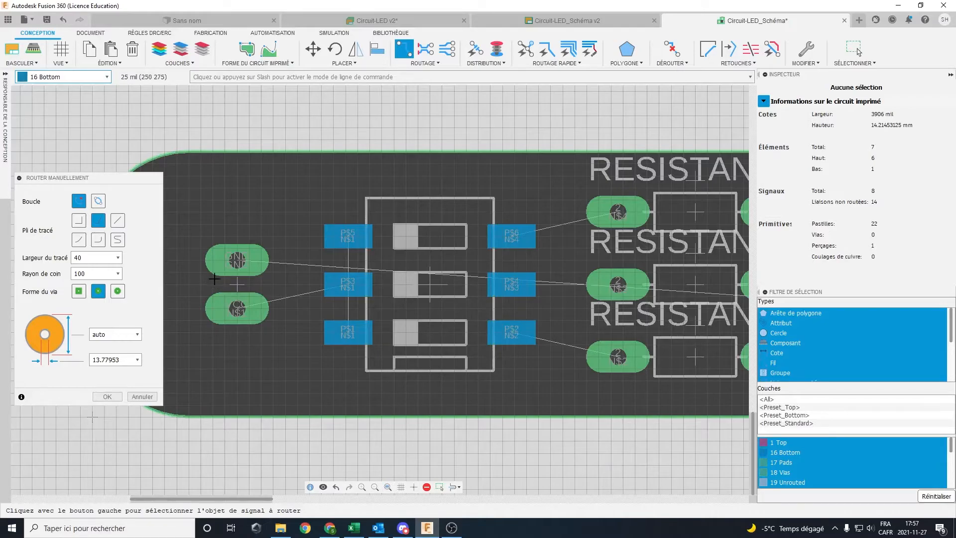
{"action": "left_click", "coordinate": [238, 309]}
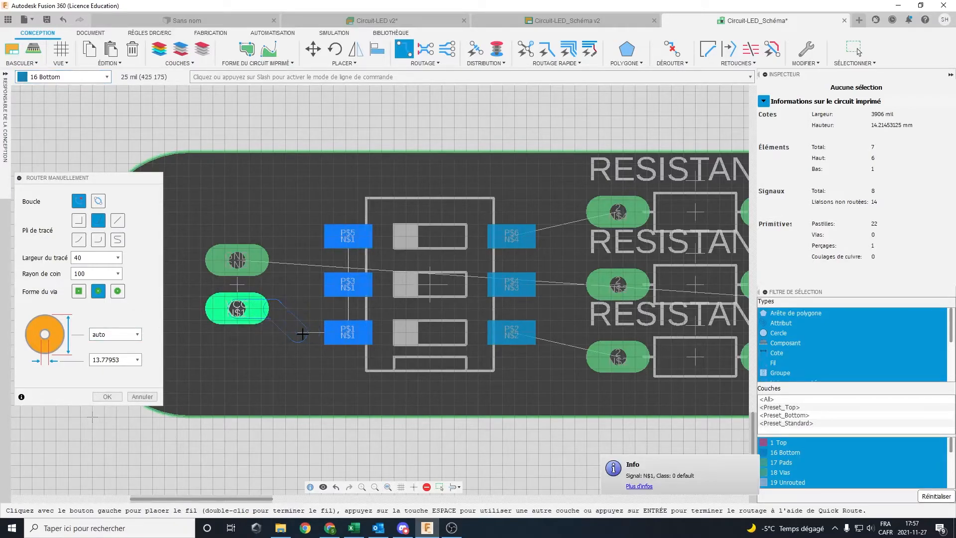
{"action": "left_click", "coordinate": [346, 334]}
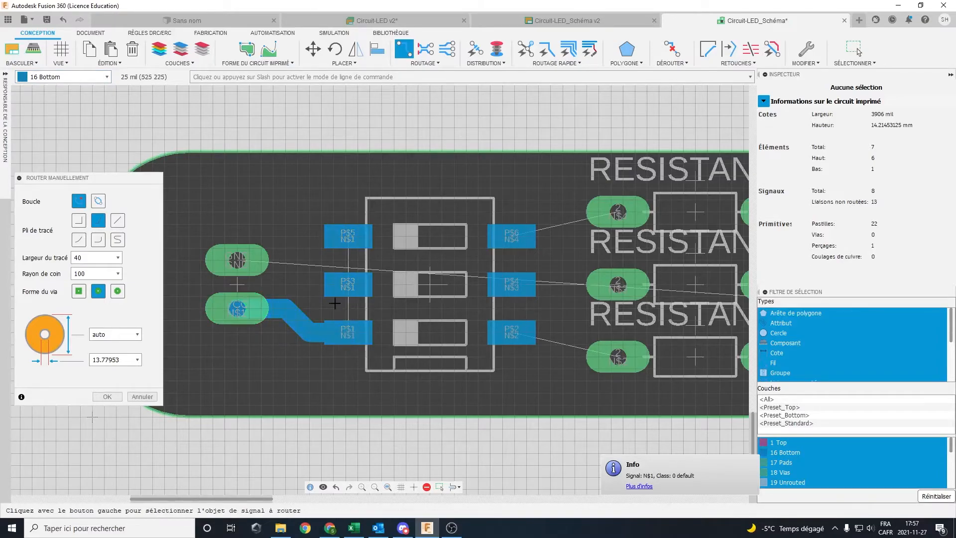
{"action": "left_click", "coordinate": [241, 309]}
{"action": "left_click", "coordinate": [344, 284]}
{"action": "left_click", "coordinate": [331, 233]}
{"action": "left_click", "coordinate": [297, 285]}
Route Bottom-layer traces from the switch output pads P$6, P$4 and P$2 to the facing pads of the three resistors.
{"action": "scroll", "coordinate": [345, 283], "scroll_direction": "up", "scroll_amount": 4}
{"action": "scroll", "coordinate": [349, 284], "scroll_direction": "down", "scroll_amount": 6}
{"action": "middle_click_drag", "start_coordinate": [458, 253], "coordinate": [350, 270]}
{"action": "left_click", "coordinate": [354, 269]}
{"action": "left_click", "coordinate": [417, 253]}
{"action": "left_click", "coordinate": [359, 304]}
{"action": "left_click", "coordinate": [421, 303]}
{"action": "left_click", "coordinate": [359, 337]}
{"action": "scroll", "coordinate": [391, 348], "scroll_direction": "up", "scroll_amount": 2}
{"action": "left_click", "coordinate": [440, 355]}
Route the other pad of each resistor to the matching colour pad of the first round LED footprint on the Bottom layer.
{"action": "scroll", "coordinate": [498, 308], "scroll_direction": "up", "scroll_amount": 1}
{"action": "middle_click_drag", "start_coordinate": [503, 304], "coordinate": [360, 290]}
{"action": "left_click", "coordinate": [474, 177]}
{"action": "left_click", "coordinate": [651, 178]}
{"action": "left_click", "coordinate": [474, 265]}
{"action": "left_click", "coordinate": [652, 236]}
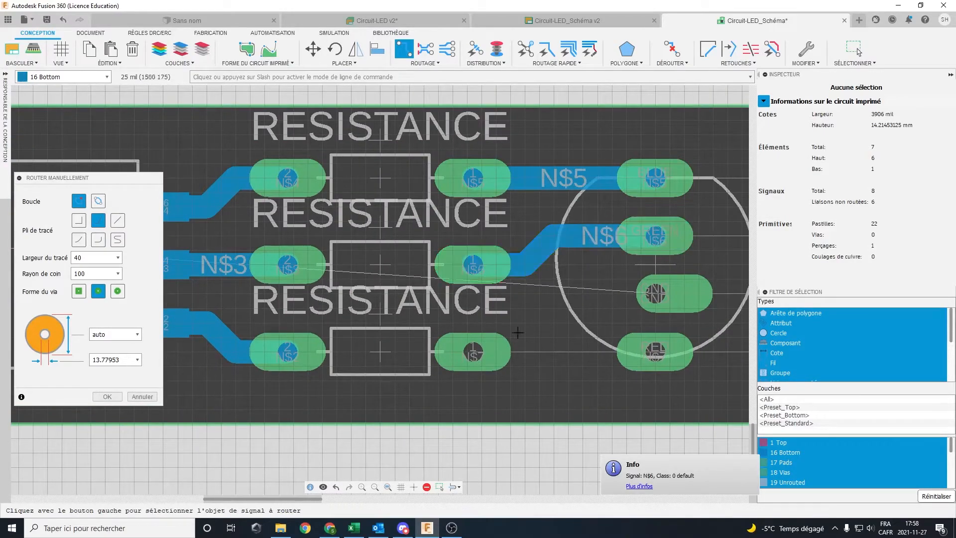
{"action": "left_click", "coordinate": [474, 352]}
{"action": "left_click", "coordinate": [651, 352]}
Route the N$5, N$6 and N$7 traces straight from the first round footprint to the second one and finish routing.
{"action": "scroll", "coordinate": [612, 345], "scroll_direction": "down", "scroll_amount": 7}
{"action": "middle_click_drag", "start_coordinate": [686, 296], "coordinate": [342, 295]}
{"action": "scroll", "coordinate": [342, 294], "scroll_direction": "up", "scroll_amount": 2}
{"action": "left_click", "coordinate": [258, 285]}
{"action": "left_click", "coordinate": [697, 284]}
{"action": "left_click", "coordinate": [257, 312]}
{"action": "left_click", "coordinate": [698, 312]}
{"action": "left_click", "coordinate": [256, 368]}
{"action": "left_click", "coordinate": [698, 368]}
{"action": "scroll", "coordinate": [483, 342], "scroll_direction": "down", "scroll_amount": 4}
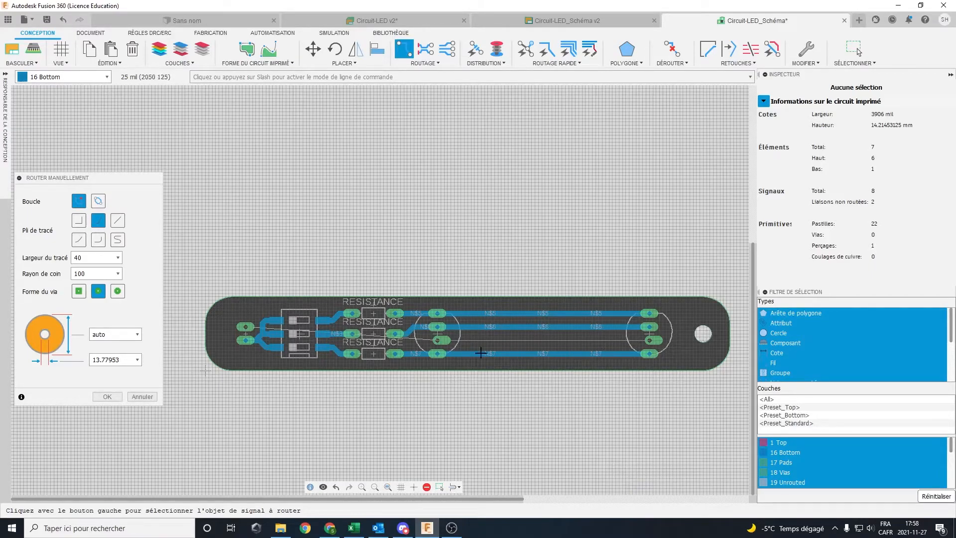
{"action": "key", "text": "Escape"}
{"action": "scroll", "coordinate": [463, 334], "scroll_direction": "up", "scroll_amount": 2}
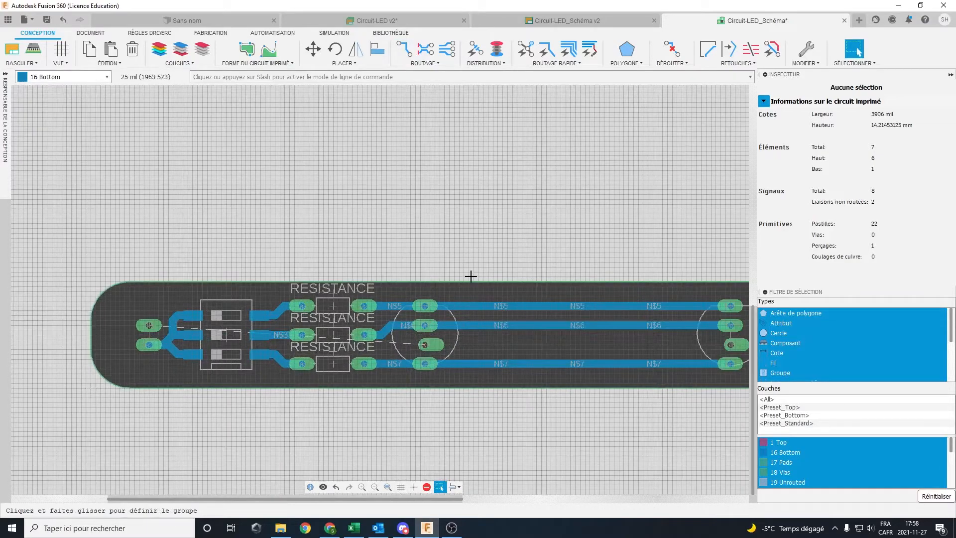
{"action": "key", "text": "Escape"}
{"action": "key", "text": "Escape"}
Convert the board outline to a polygon as a copy on the Bottom layer.
{"action": "scroll", "coordinate": [522, 305], "scroll_direction": "down", "scroll_amount": 2}
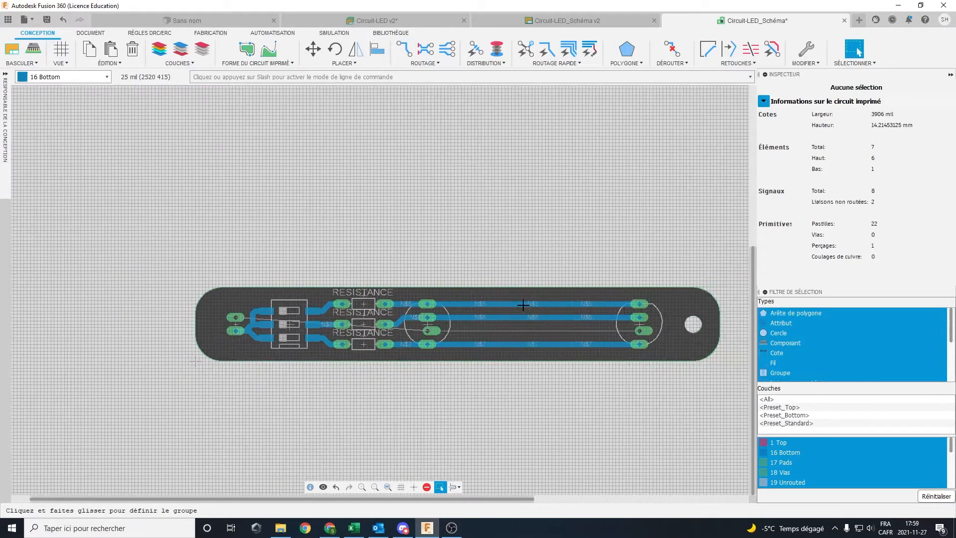
{"action": "scroll", "coordinate": [508, 302], "scroll_direction": "up", "scroll_amount": 2}
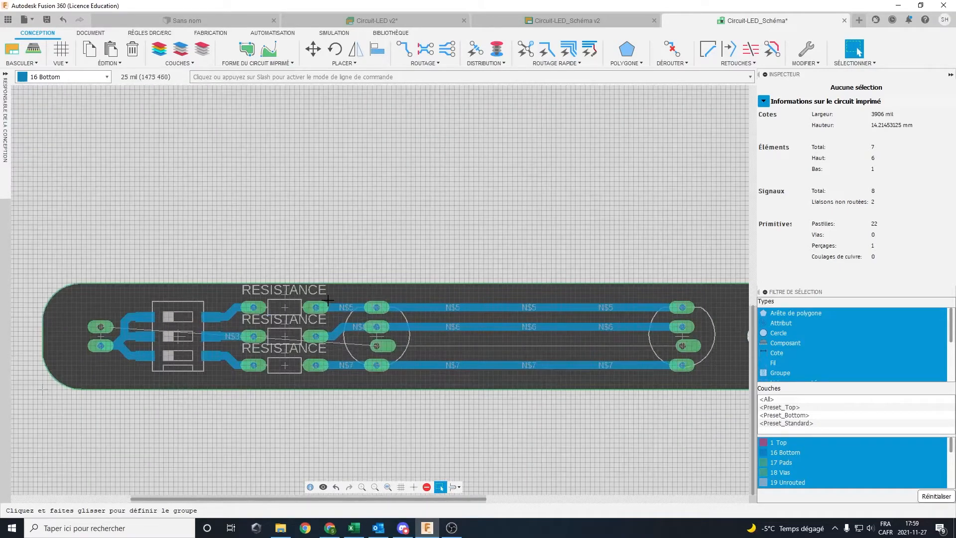
{"action": "left_click", "coordinate": [432, 283]}
{"action": "right_click", "coordinate": [436, 283]}
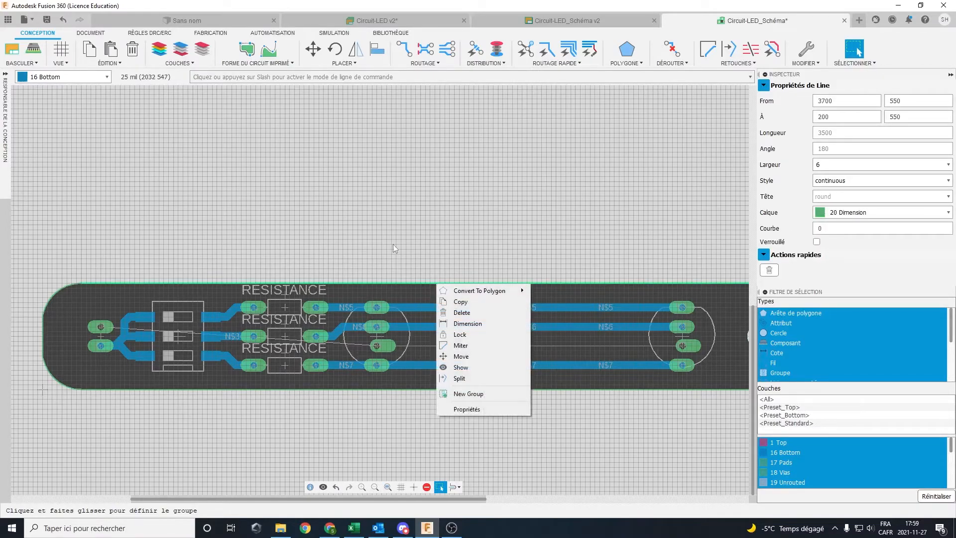
{"action": "mouse_move", "coordinate": [472, 292]}
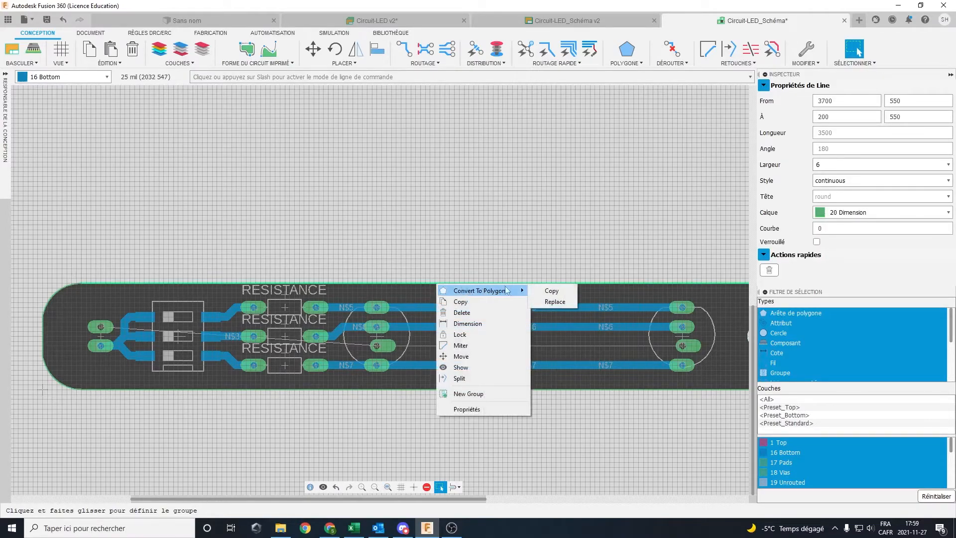
{"action": "left_click", "coordinate": [550, 292]}
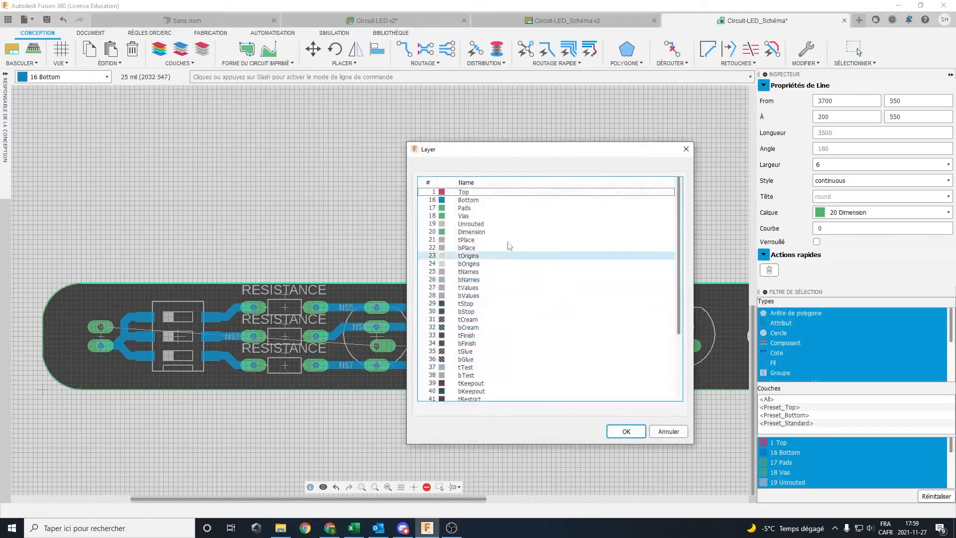
{"action": "left_click", "coordinate": [467, 201]}
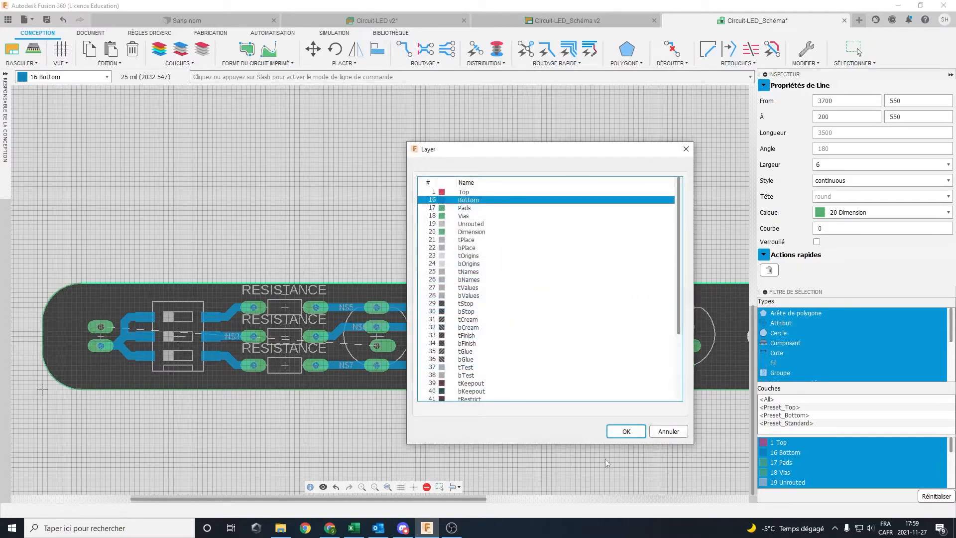
{"action": "left_click", "coordinate": [626, 433]}
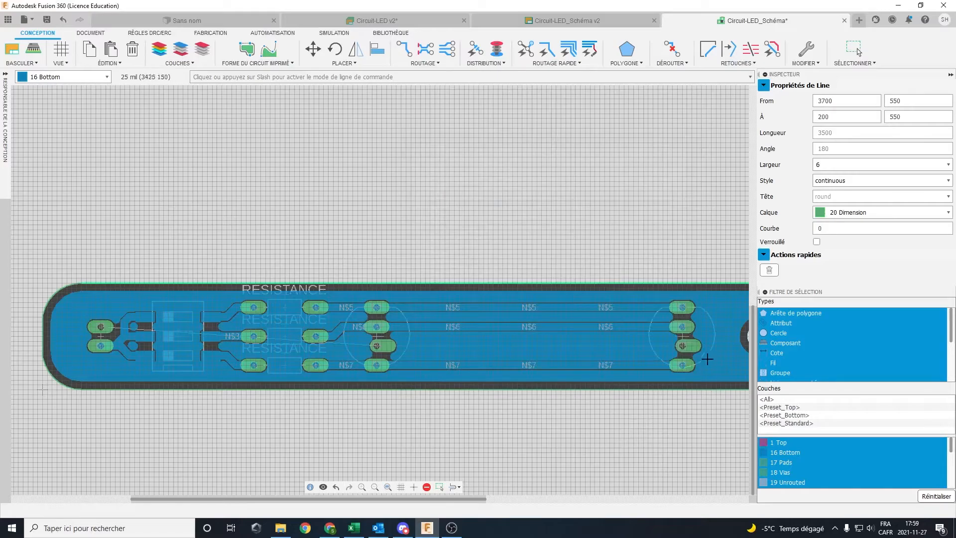
Examine how the copper polygon surrounds the LED, switch and connector pads, especially the GND pads.
{"action": "scroll", "coordinate": [690, 361], "scroll_direction": "up", "scroll_amount": 5}
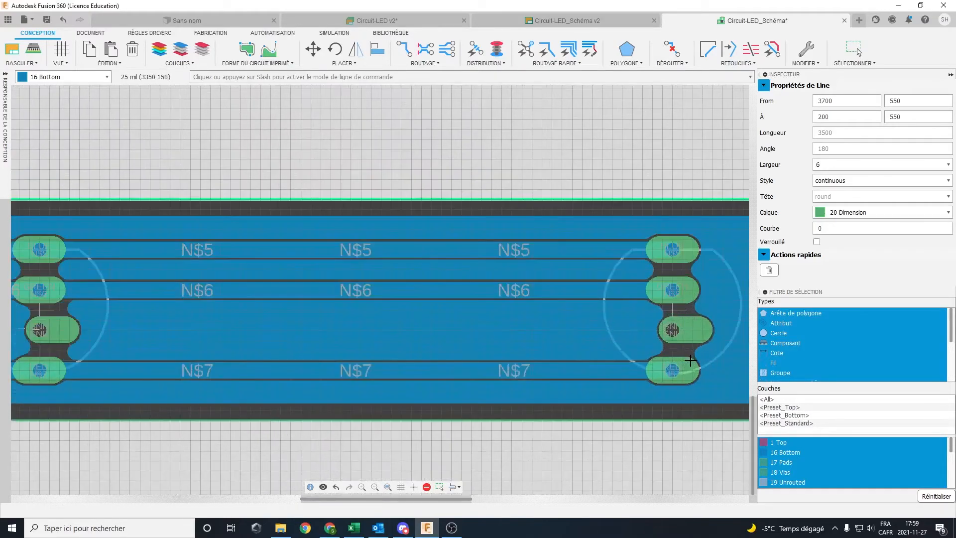
{"action": "scroll", "coordinate": [690, 361], "scroll_direction": "down", "scroll_amount": 6}
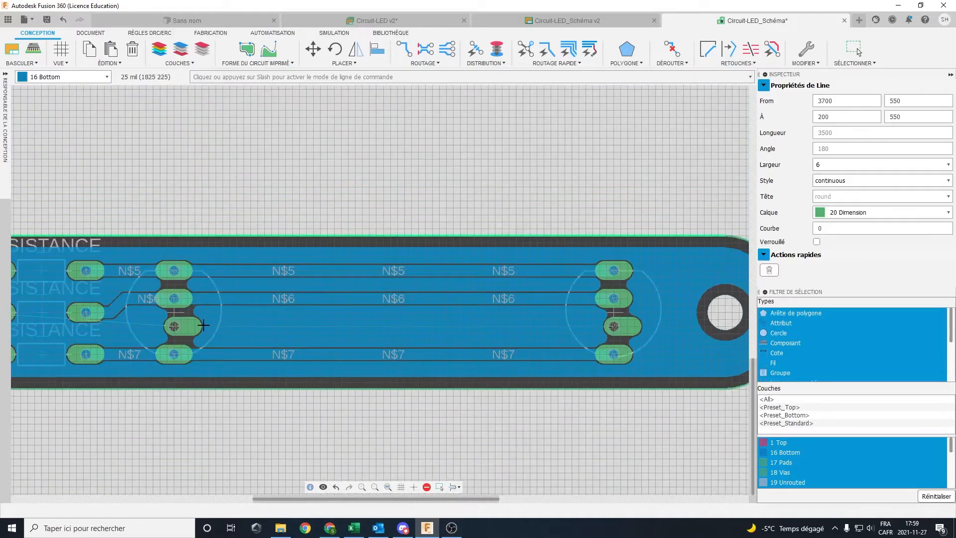
{"action": "scroll", "coordinate": [146, 324], "scroll_direction": "up", "scroll_amount": 3}
{"action": "scroll", "coordinate": [184, 332], "scroll_direction": "up", "scroll_amount": 4}
{"action": "scroll", "coordinate": [184, 331], "scroll_direction": "down", "scroll_amount": 5}
{"action": "scroll", "coordinate": [198, 331], "scroll_direction": "up", "scroll_amount": 4}
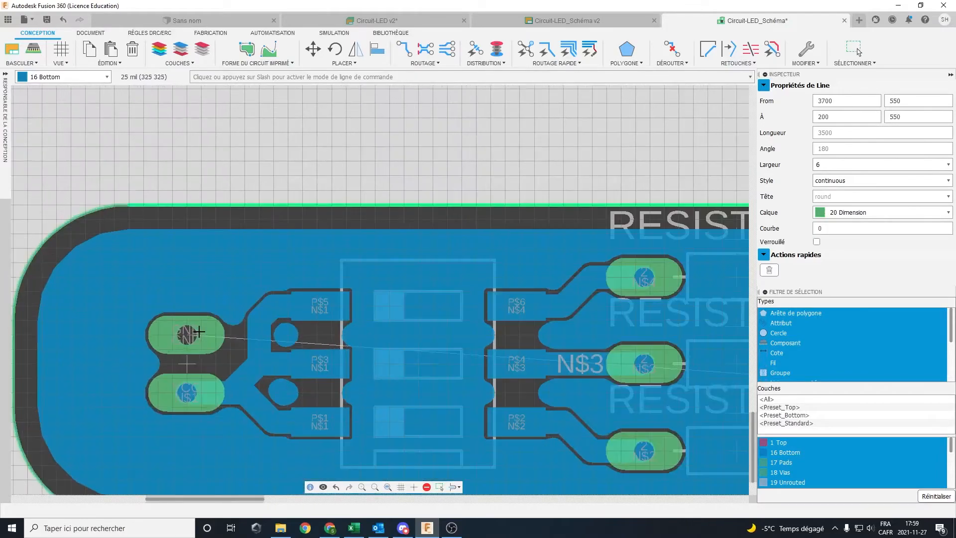
{"action": "scroll", "coordinate": [199, 331], "scroll_direction": "up", "scroll_amount": 2}
{"action": "scroll", "coordinate": [221, 308], "scroll_direction": "down", "scroll_amount": 5}
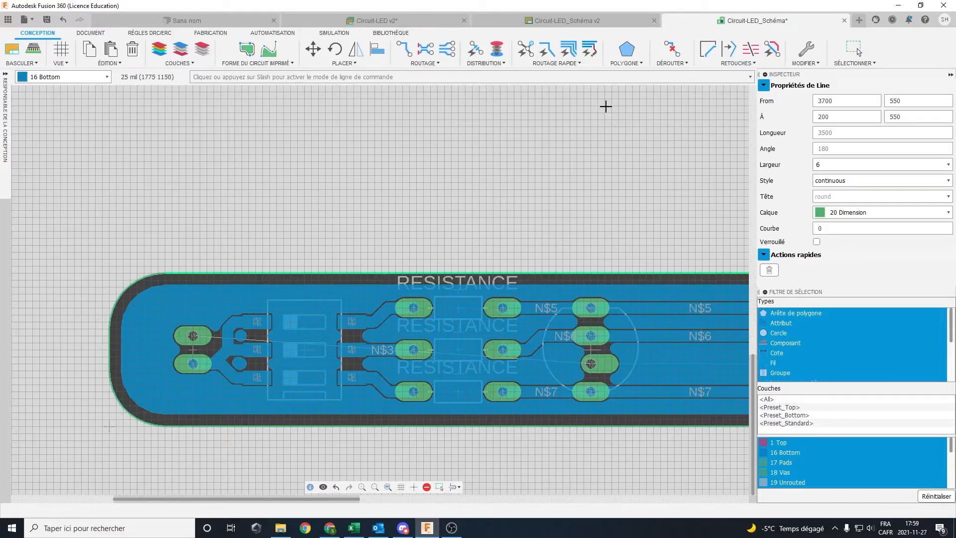
Rename the Bottom copper polygon as GND, applying the name to this polygon only.
{"action": "left_click", "coordinate": [811, 67]}
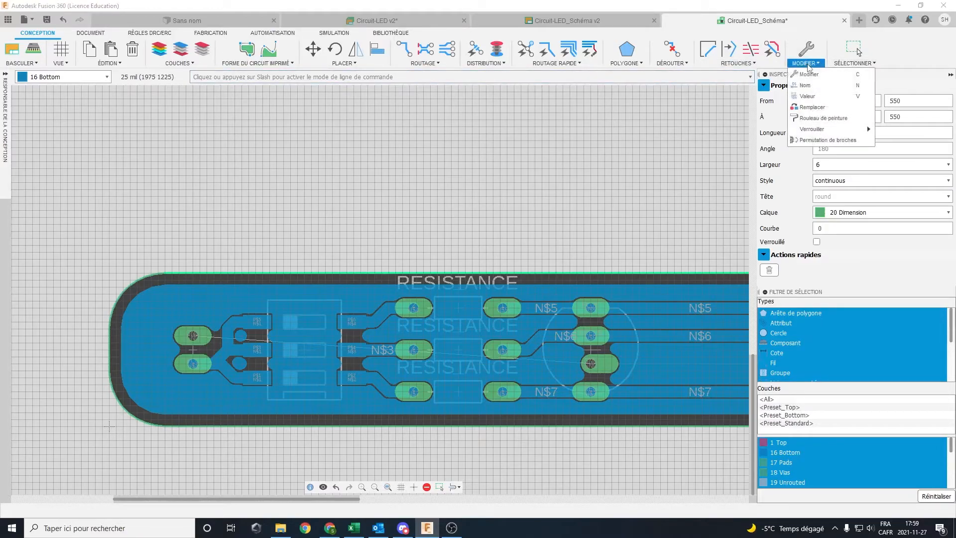
{"action": "left_click", "coordinate": [813, 81]}
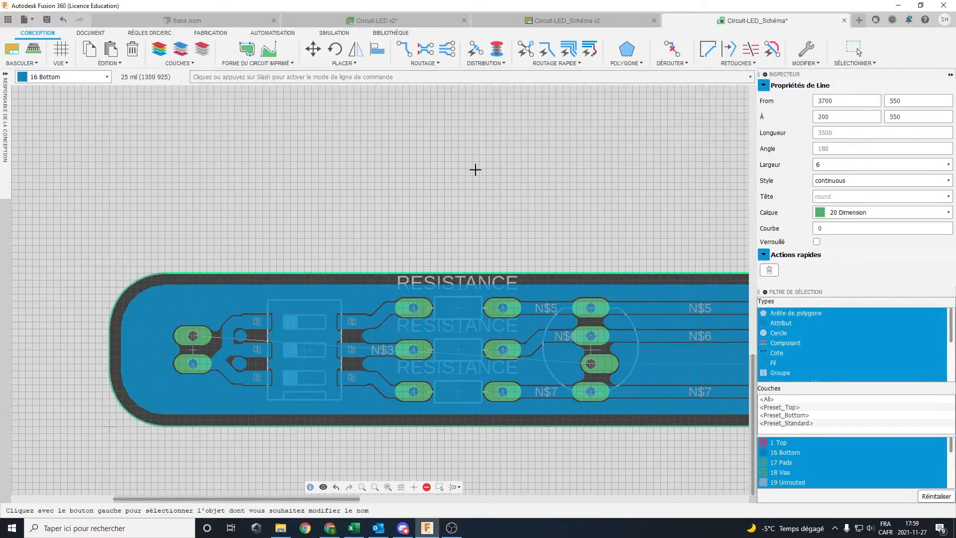
{"action": "left_click", "coordinate": [316, 272]}
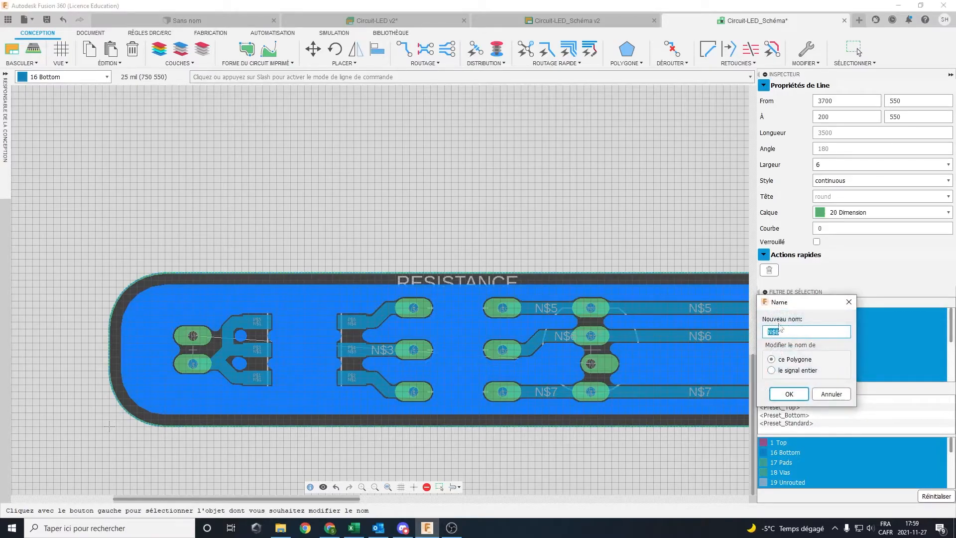
{"action": "type", "text": "GND"}
{"action": "left_click", "coordinate": [789, 394]}
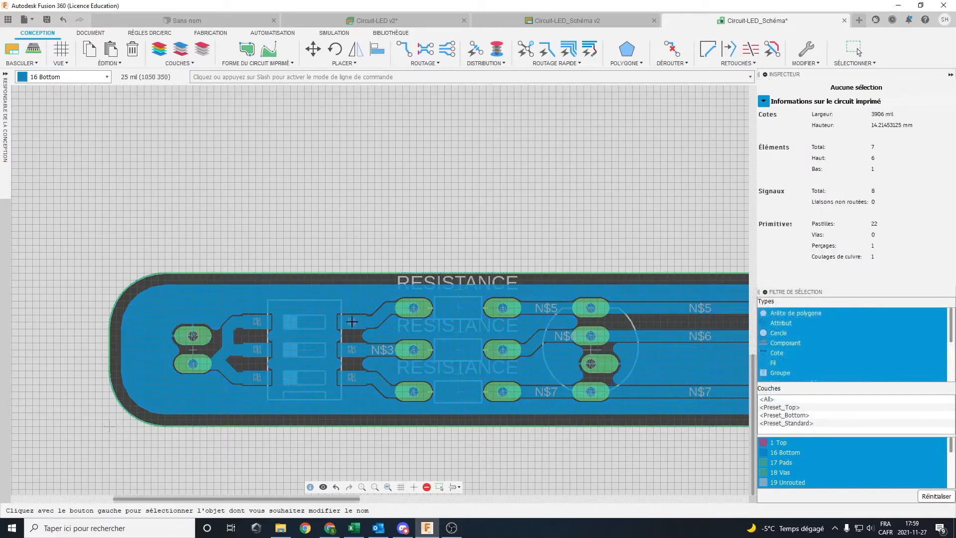
Examine the copper links between the ground polygon and the GND pads of the connector and both round LED footprints.
{"action": "scroll", "coordinate": [154, 330], "scroll_direction": "up", "scroll_amount": 5}
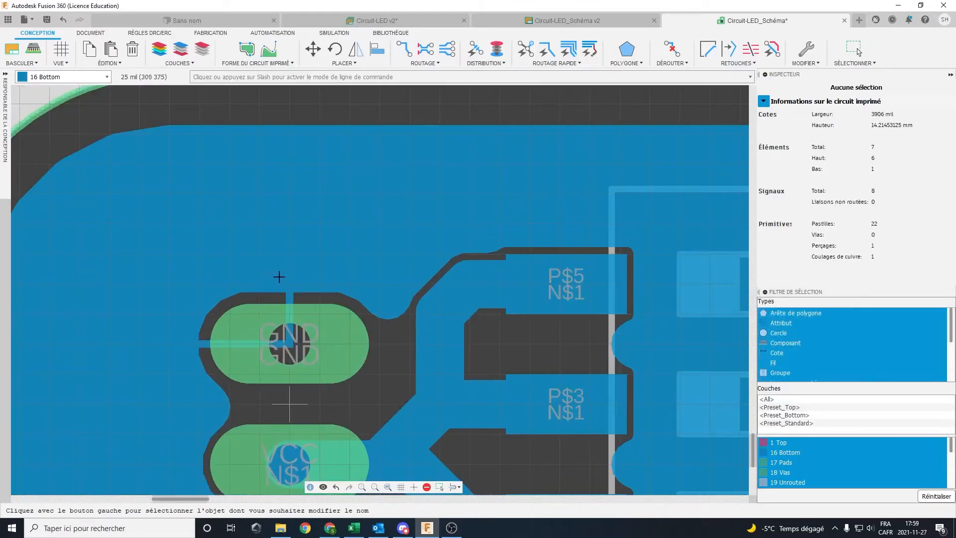
{"action": "scroll", "coordinate": [265, 337], "scroll_direction": "up", "scroll_amount": 5}
{"action": "scroll", "coordinate": [295, 317], "scroll_direction": "down", "scroll_amount": 3}
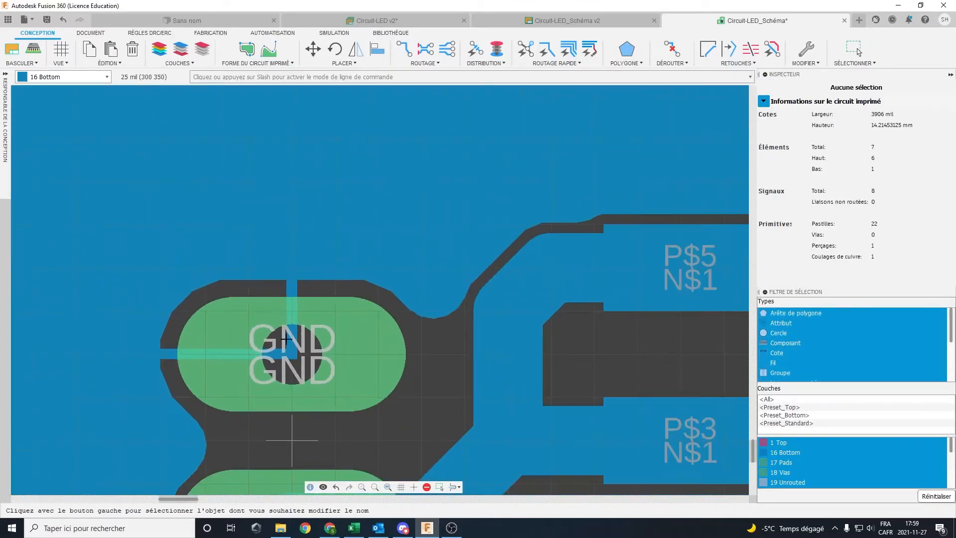
{"action": "scroll", "coordinate": [295, 318], "scroll_direction": "down", "scroll_amount": 6}
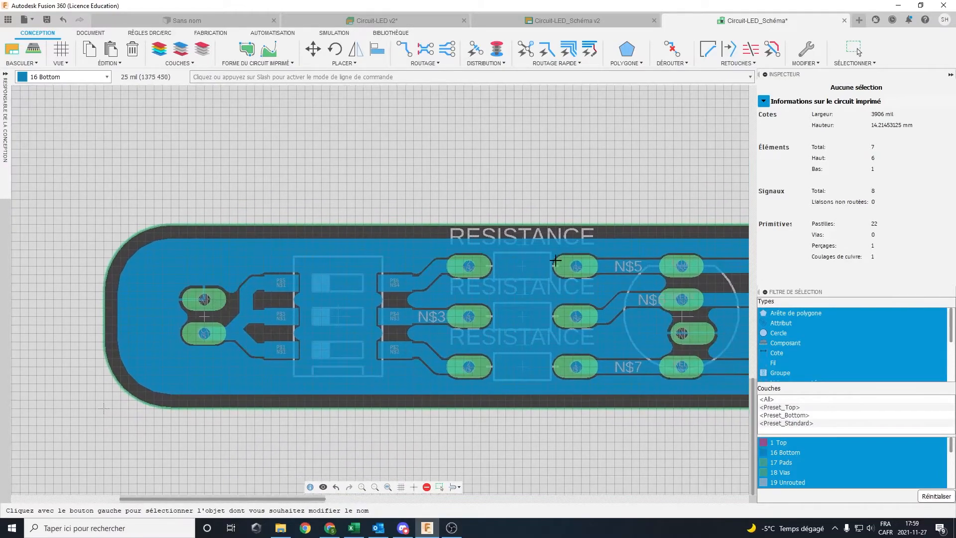
{"action": "middle_click_drag", "start_coordinate": [558, 260], "coordinate": [394, 281]}
{"action": "scroll", "coordinate": [554, 275], "scroll_direction": "right", "scroll_amount": 5}
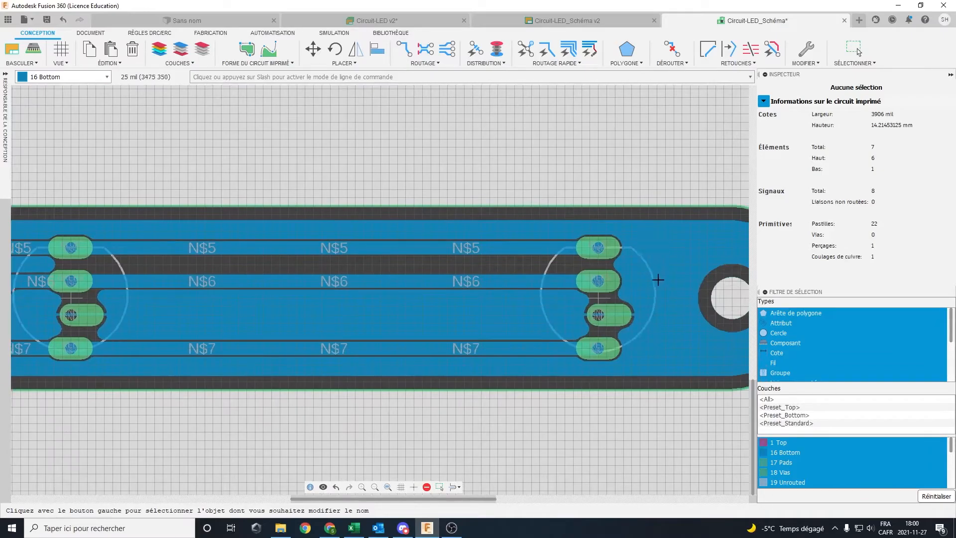
{"action": "scroll", "coordinate": [647, 310], "scroll_direction": "up", "scroll_amount": 5}
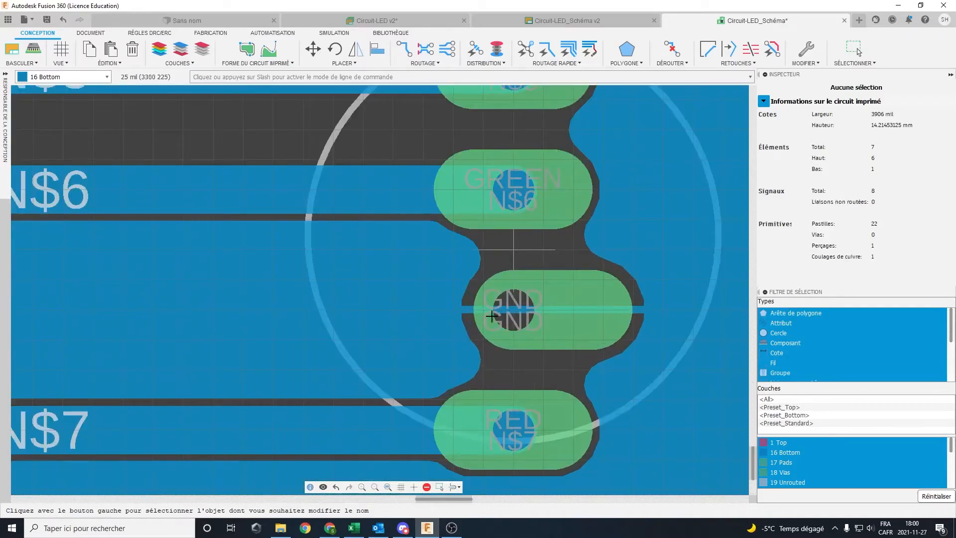
{"action": "scroll", "coordinate": [320, 327], "scroll_direction": "up", "scroll_amount": 2}
{"action": "scroll", "coordinate": [321, 327], "scroll_direction": "down", "scroll_amount": 10}
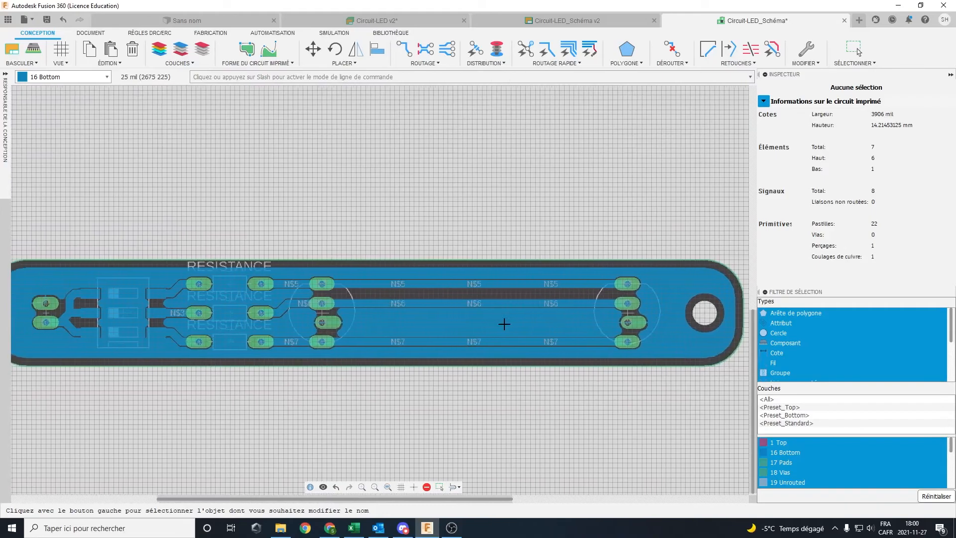
{"action": "scroll", "coordinate": [339, 323], "scroll_direction": "up", "scroll_amount": 4}
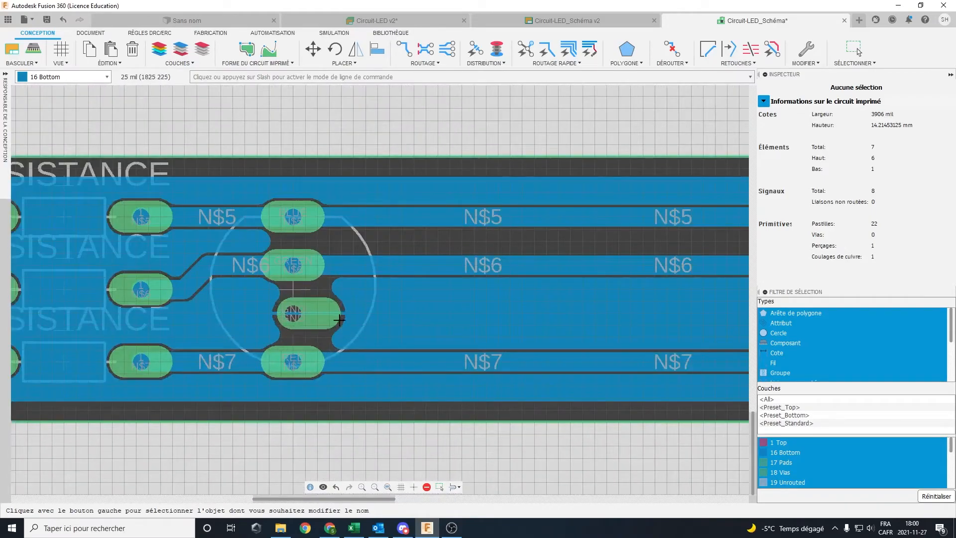
{"action": "scroll", "coordinate": [339, 319], "scroll_direction": "down", "scroll_amount": 4}
{"action": "middle_click_drag", "start_coordinate": [250, 320], "coordinate": [343, 298]}
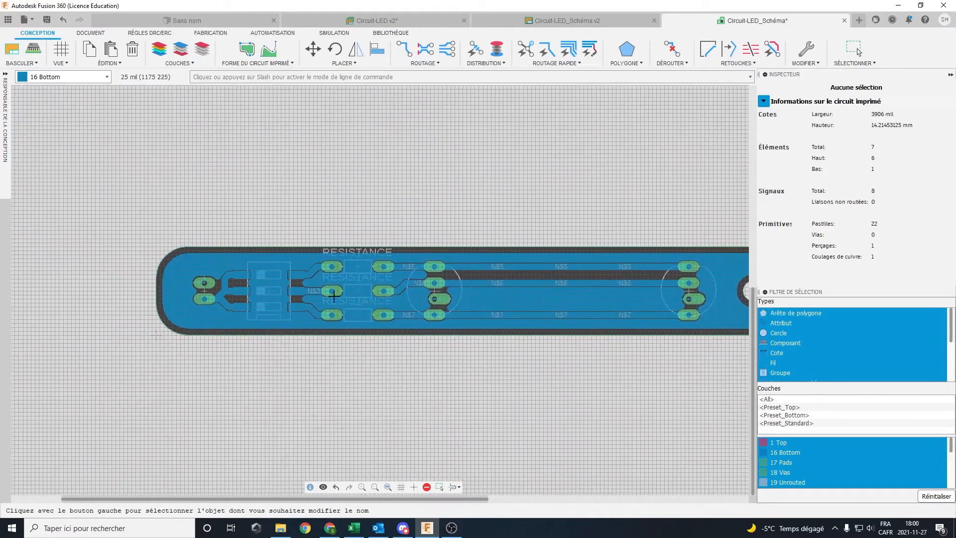
Inspect the clearance between the ground polygon and the traces and pads around the connector and switch.
{"action": "scroll", "coordinate": [255, 282], "scroll_direction": "up", "scroll_amount": 5}
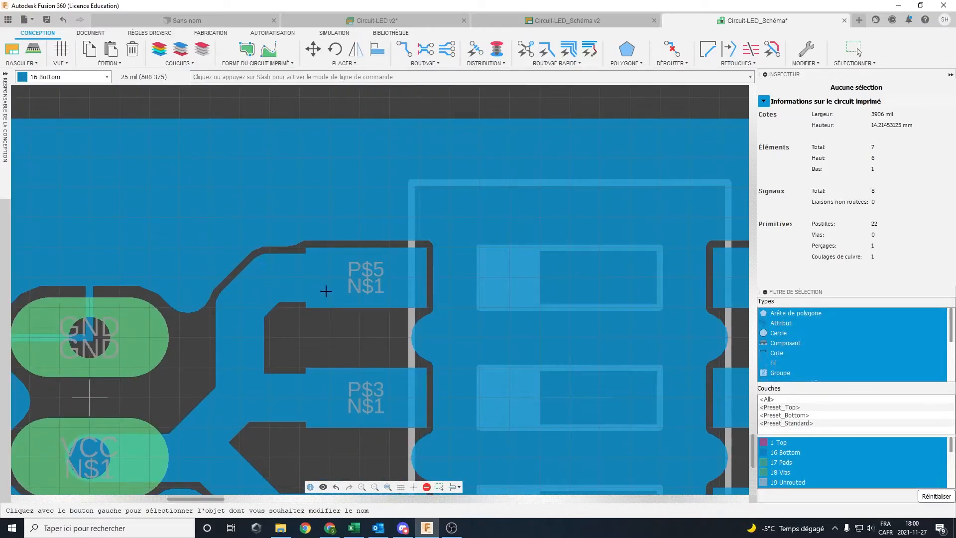
{"action": "scroll", "coordinate": [273, 295], "scroll_direction": "down", "scroll_amount": 4}
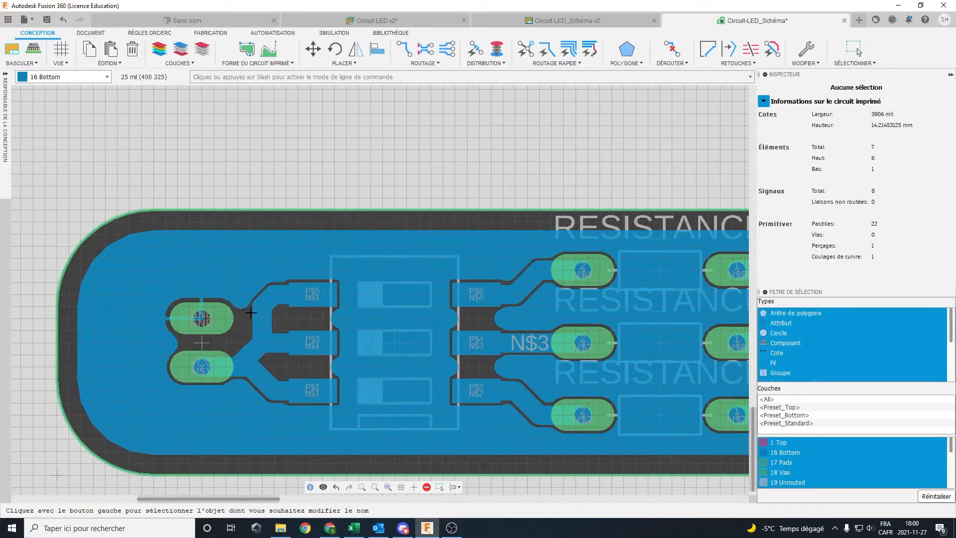
{"action": "scroll", "coordinate": [201, 299], "scroll_direction": "up", "scroll_amount": 4}
{"action": "scroll", "coordinate": [201, 298], "scroll_direction": "up", "scroll_amount": 1}
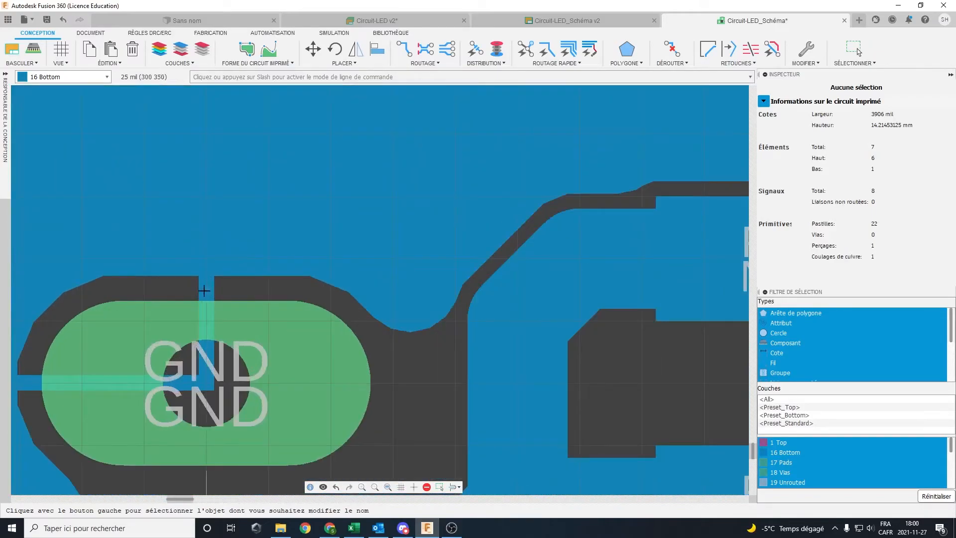
{"action": "scroll", "coordinate": [431, 339], "scroll_direction": "down", "scroll_amount": 5}
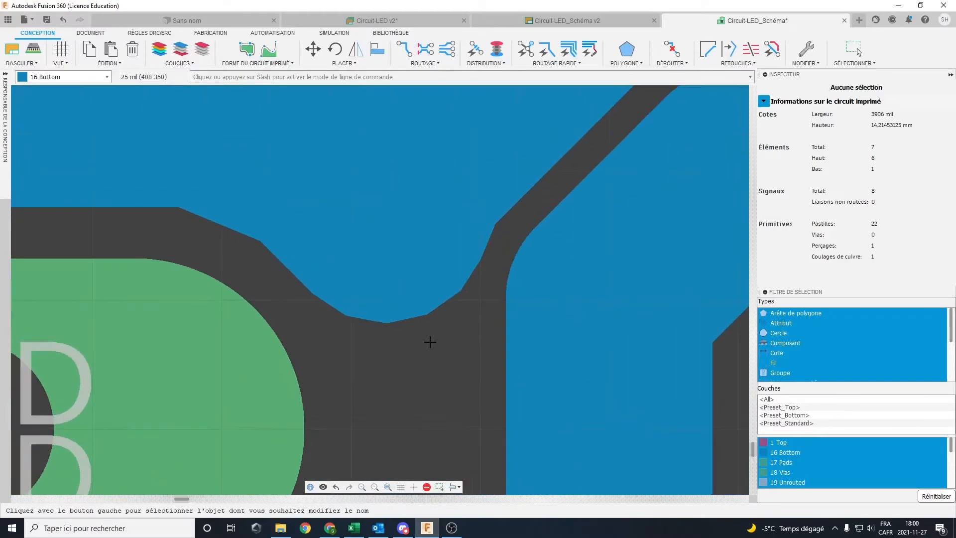
{"action": "middle_click_drag", "start_coordinate": [591, 374], "coordinate": [309, 348]}
{"action": "scroll", "coordinate": [314, 299], "scroll_direction": "down", "scroll_amount": 2}
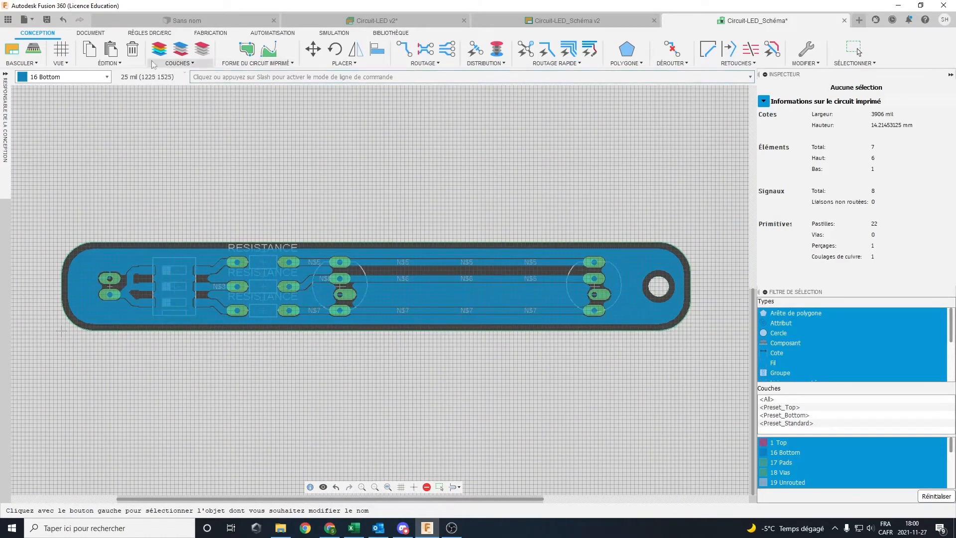
Set the DRC wire-to-wire clearance between different signals to 40 mil and apply it.
{"action": "left_click", "coordinate": [148, 32]}
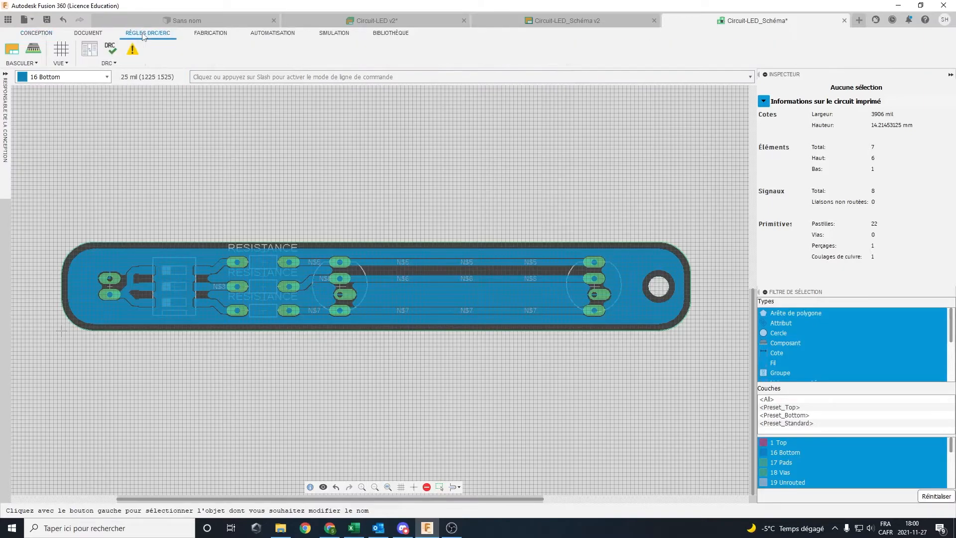
{"action": "left_click", "coordinate": [109, 50]}
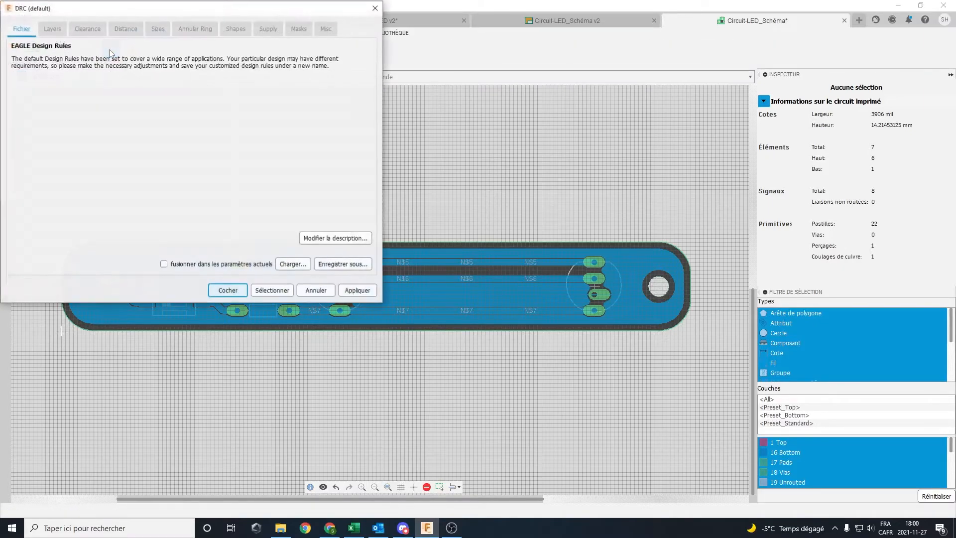
{"action": "left_click", "coordinate": [82, 30]}
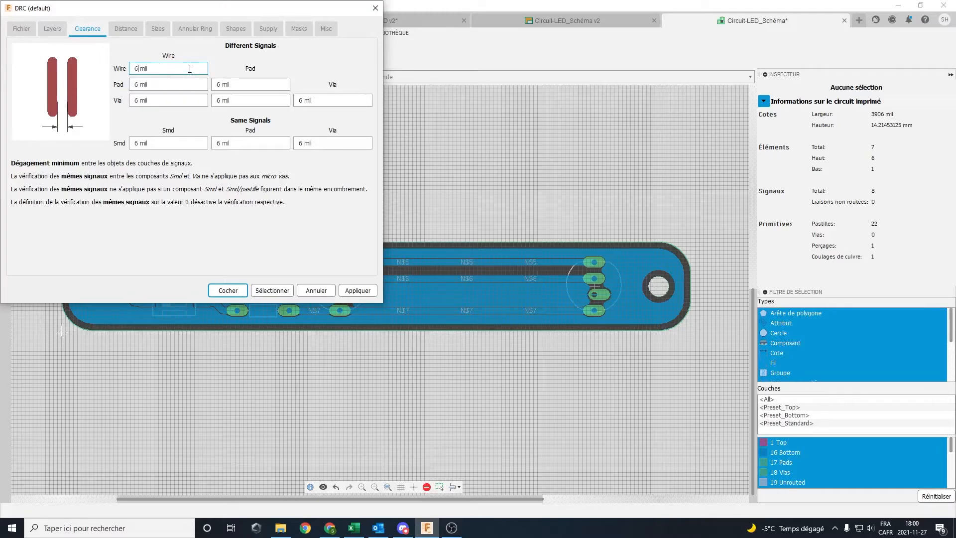
{"action": "key", "text": "BackSpace"}
{"action": "key", "text": "BackSpace"}
{"action": "key", "text": "BackSpace"}
{"action": "left_click", "coordinate": [358, 291]}
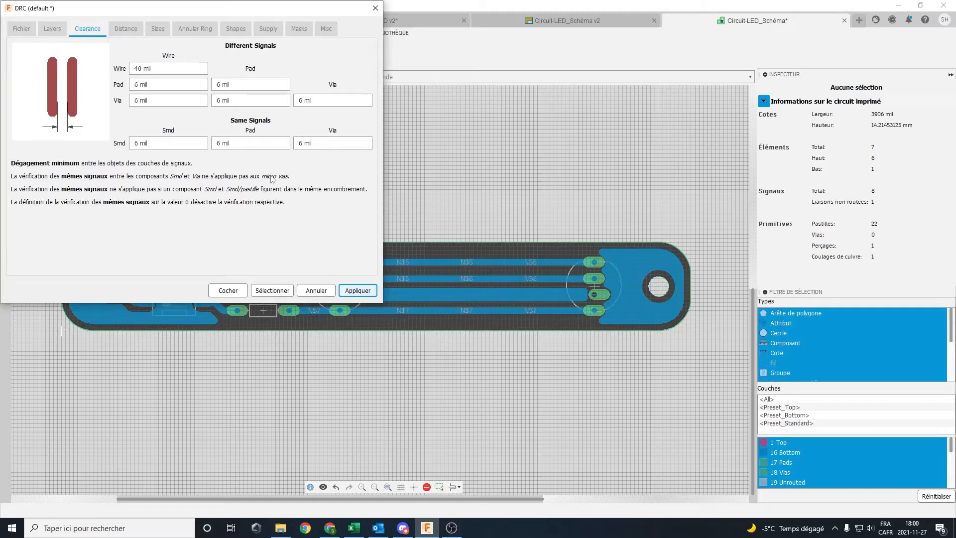
Set the pad-to-wire and pad-to-pad clearances between different signals to 40 mil and apply the rules.
{"action": "left_click", "coordinate": [148, 84]}
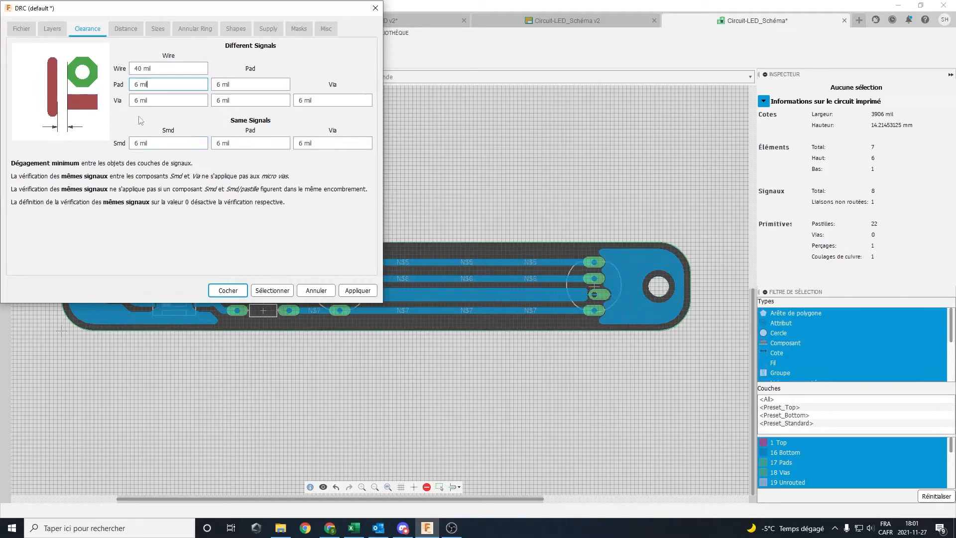
{"action": "type", "text": "4040"}
{"action": "key", "text": "BackSpace"}
{"action": "left_click", "coordinate": [261, 86]}
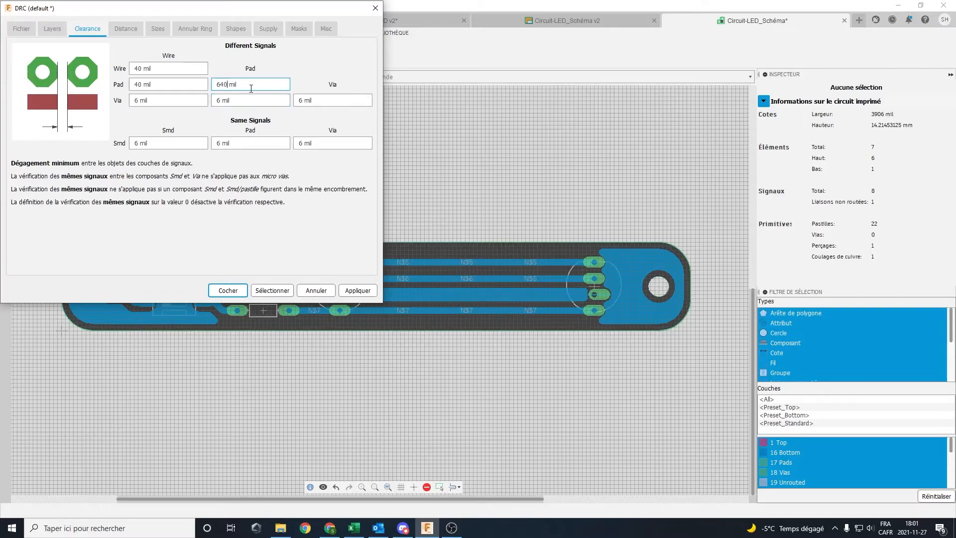
{"action": "key", "text": "BackSpace"}
{"action": "left_click", "coordinate": [178, 101]}
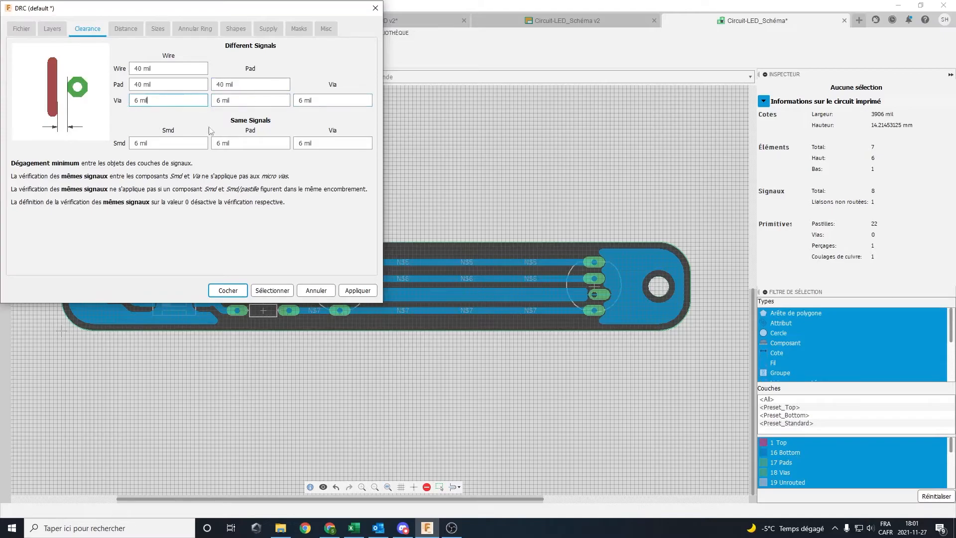
{"action": "left_click", "coordinate": [161, 143]}
{"action": "left_click", "coordinate": [253, 146]}
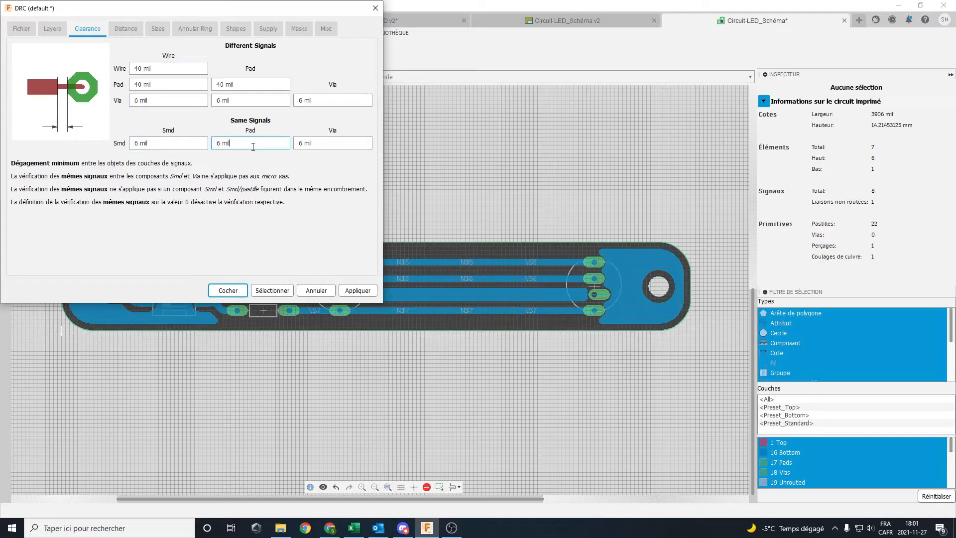
{"action": "left_click", "coordinate": [329, 143]}
{"action": "left_click", "coordinate": [158, 144]}
{"action": "left_click_drag", "start_coordinate": [207, 14], "coordinate": [510, 41]}
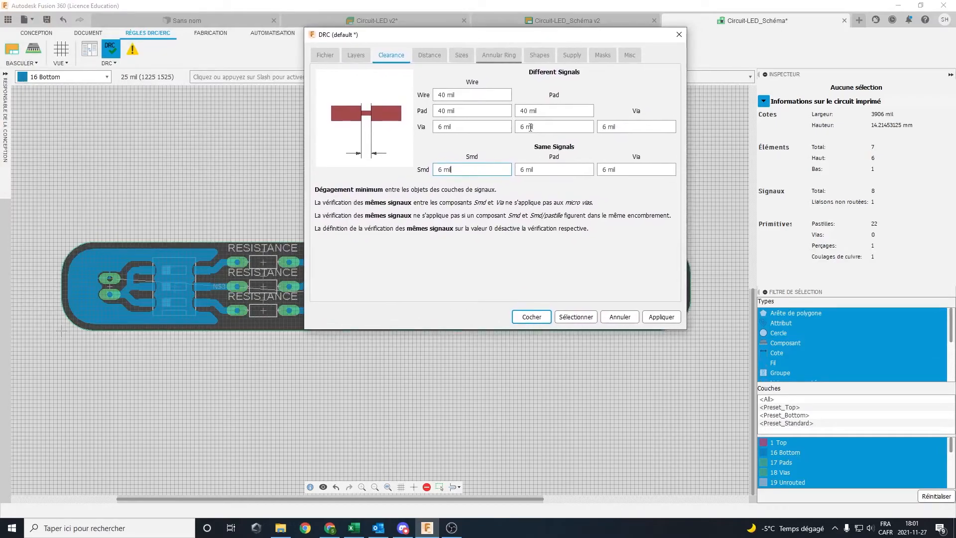
{"action": "left_click", "coordinate": [662, 317]}
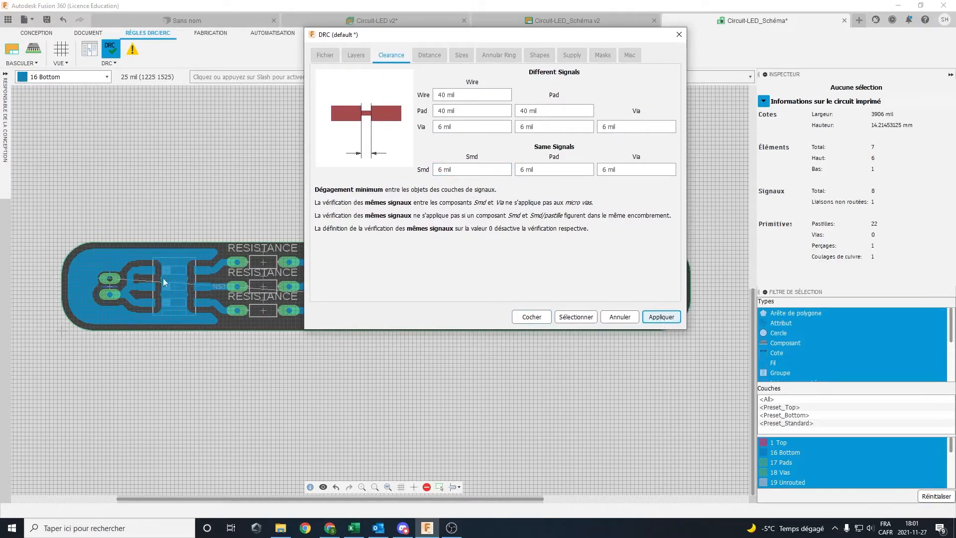
Set the Copper/Dimension distance to 0 mil and run the design rule check.
{"action": "left_click_drag", "start_coordinate": [436, 41], "coordinate": [255, 22]}
{"action": "left_click", "coordinate": [249, 50]}
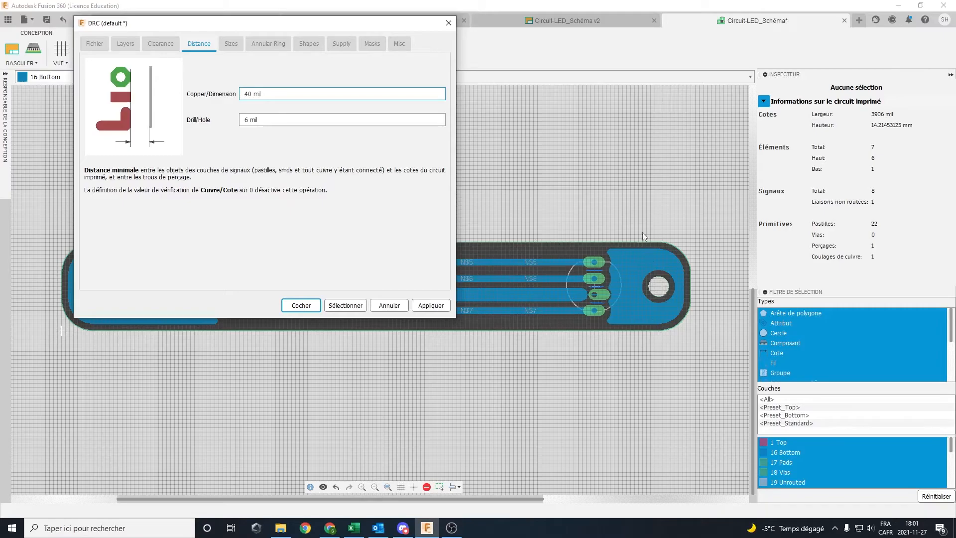
{"action": "left_click", "coordinate": [242, 88]}
{"action": "key", "text": "Delete"}
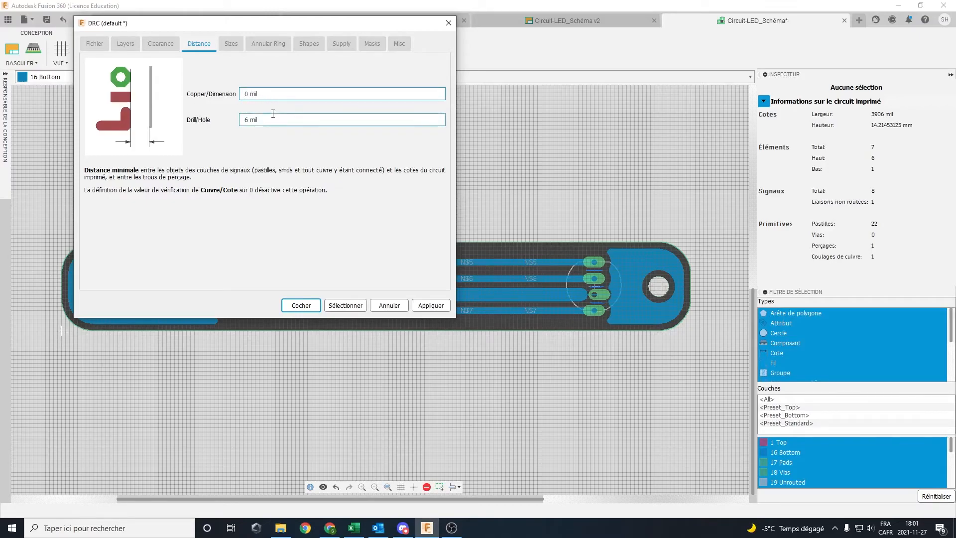
{"action": "key", "text": "Return"}
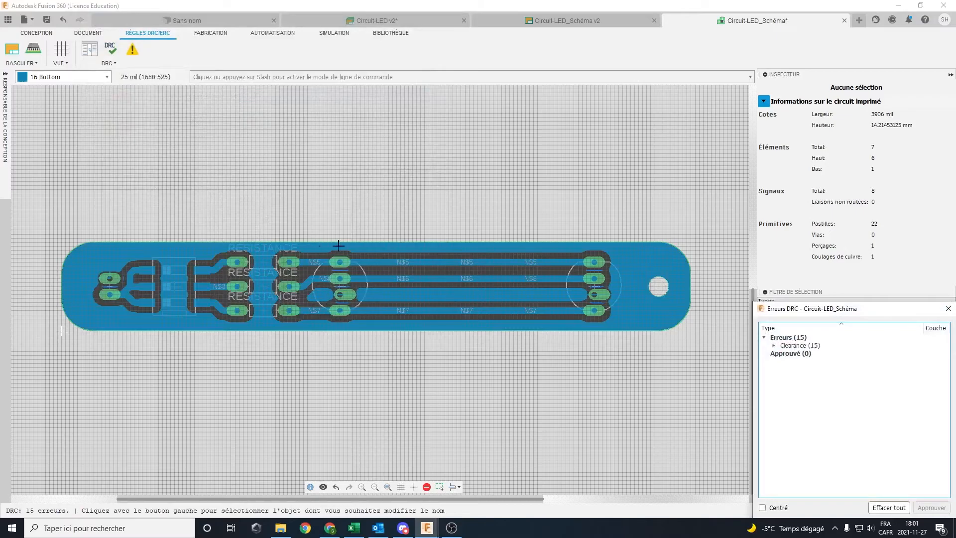
{"action": "scroll", "coordinate": [498, 239], "scroll_direction": "up", "scroll_amount": 5}
{"action": "scroll", "coordinate": [474, 231], "scroll_direction": "down", "scroll_amount": 8}
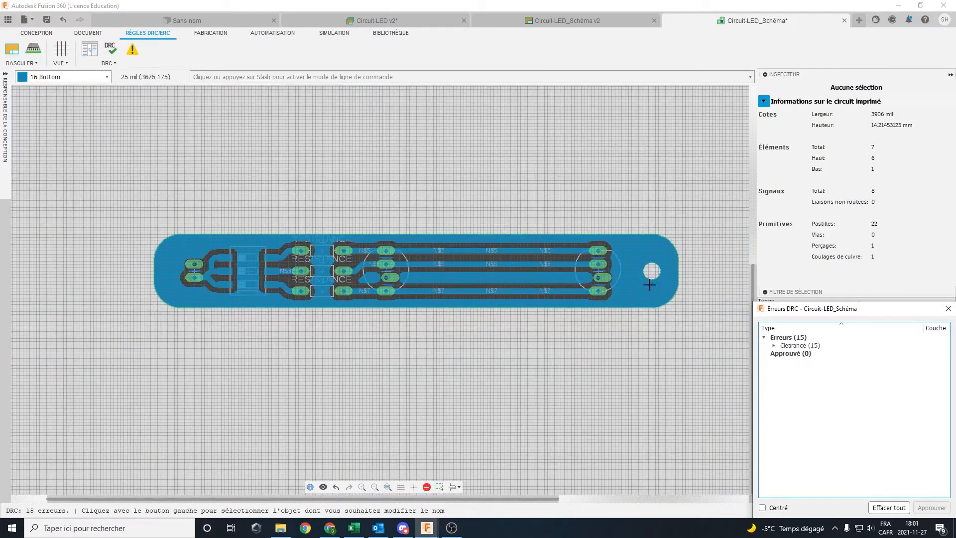
Set the supply Thermal isolation to 40 mil in the design rules and apply it.
{"action": "left_click", "coordinate": [111, 50]}
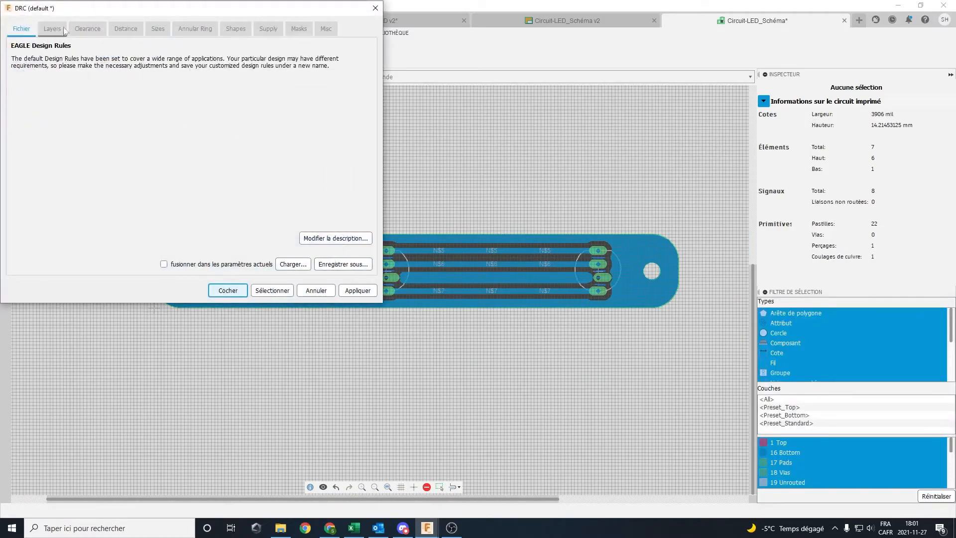
{"action": "left_click", "coordinate": [202, 30]}
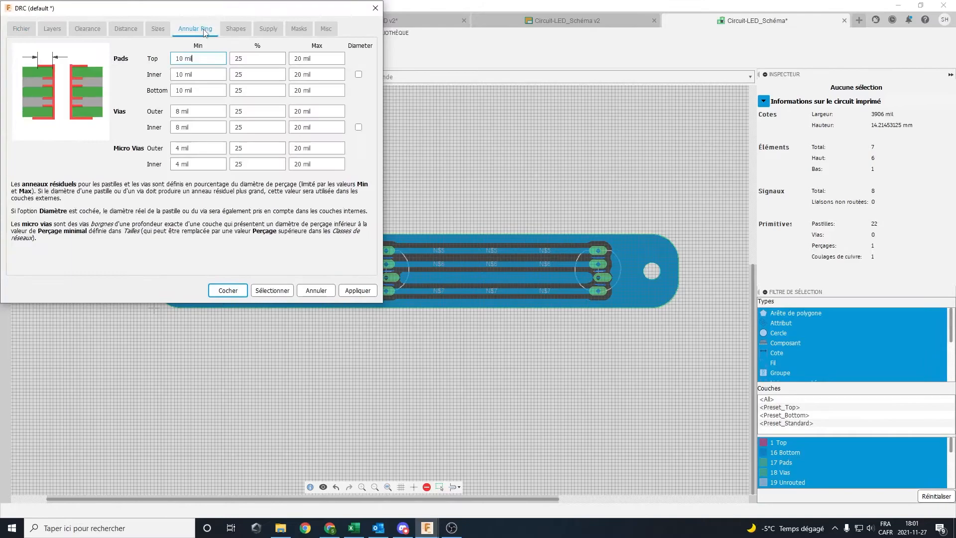
{"action": "left_click", "coordinate": [128, 31]}
{"action": "left_click", "coordinate": [150, 33]}
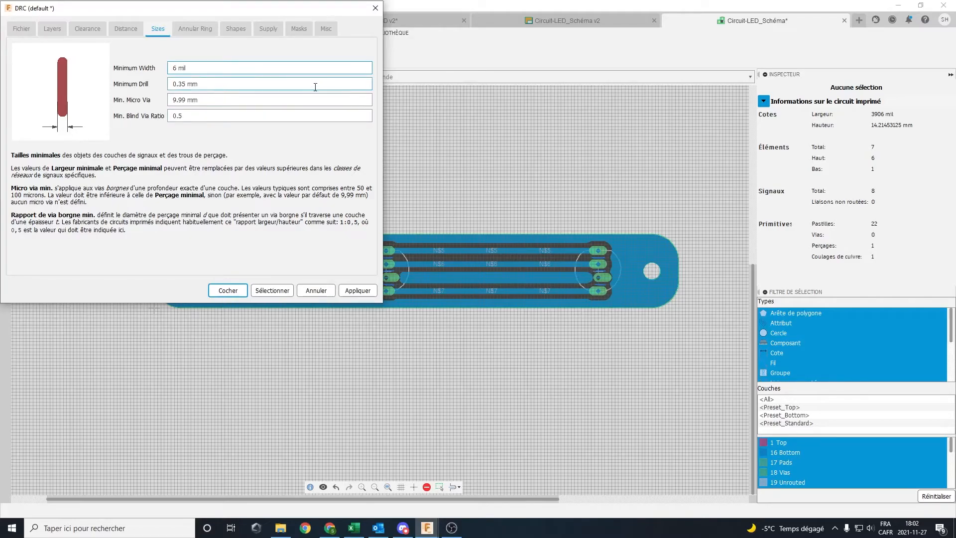
{"action": "left_click", "coordinate": [196, 30]}
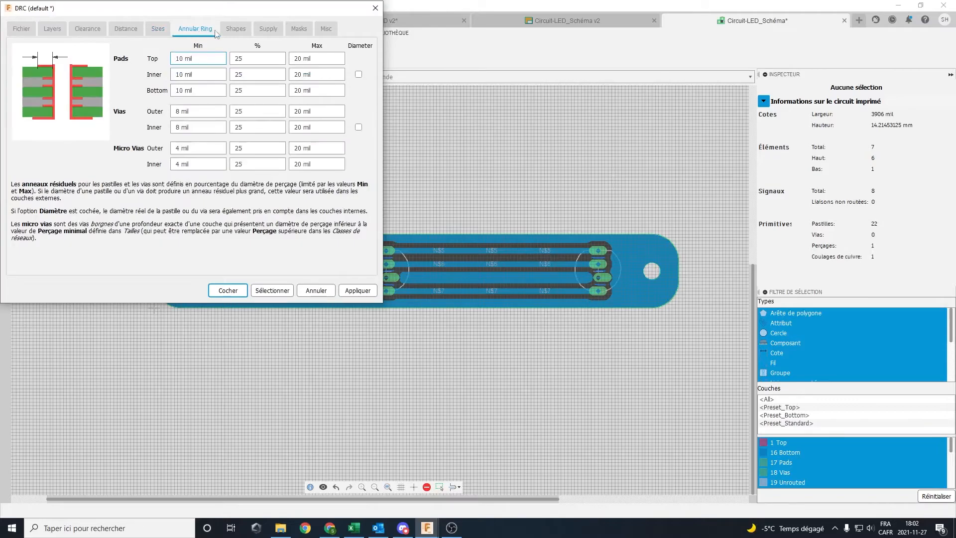
{"action": "left_click", "coordinate": [236, 33]}
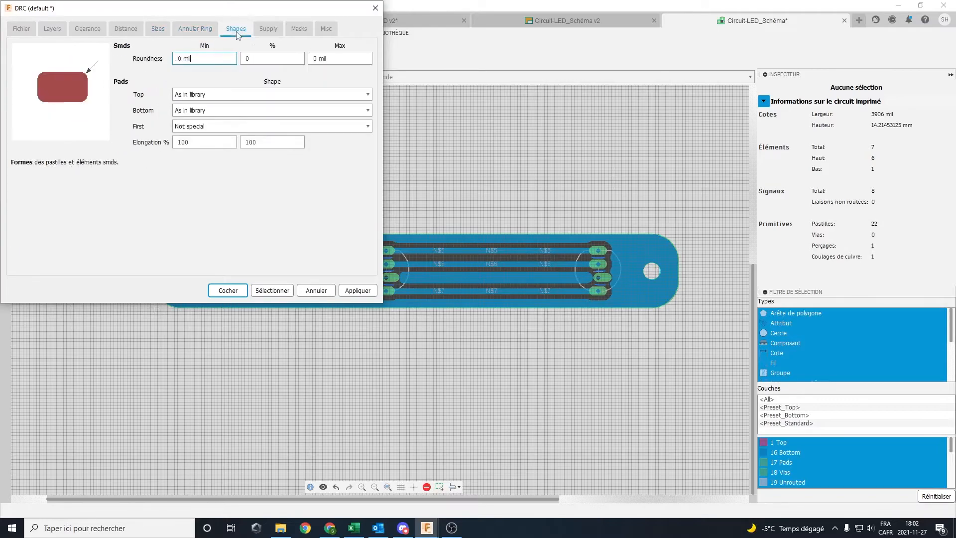
{"action": "left_click", "coordinate": [268, 35]}
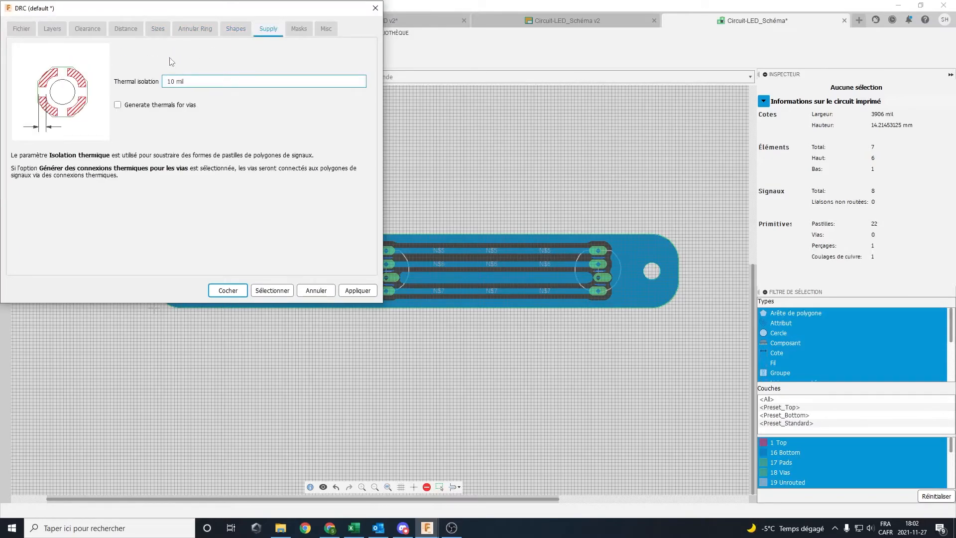
{"action": "double_click", "coordinate": [174, 81]}
{"action": "left_click", "coordinate": [356, 293]}
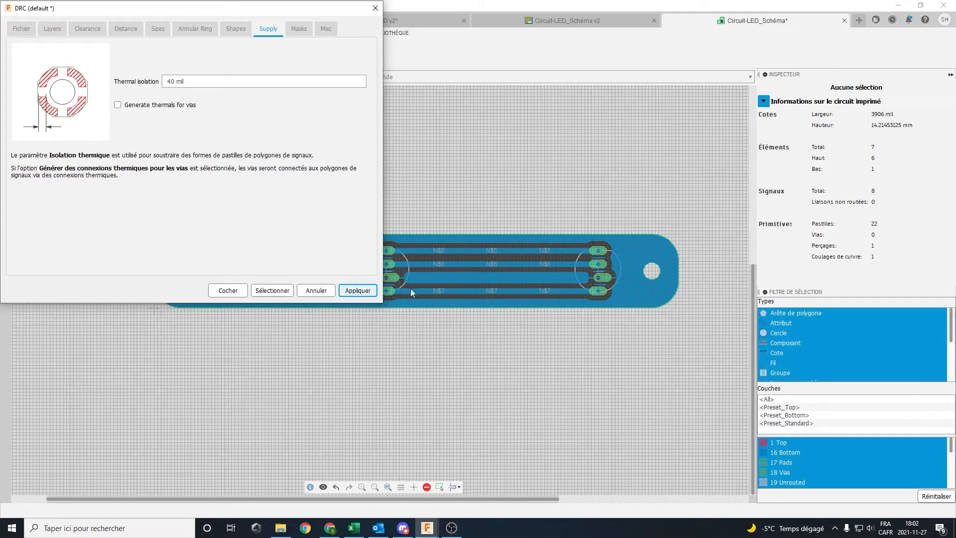
{"action": "left_click", "coordinate": [357, 291]}
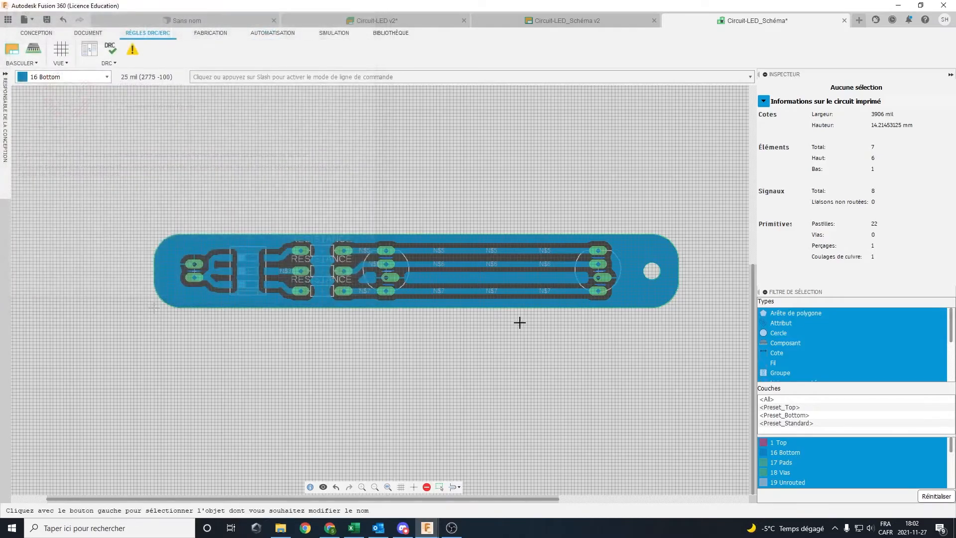
Examine the ground polygon around the pads of the two round LED footprints, including the gaps between pads.
{"action": "scroll", "coordinate": [686, 299], "scroll_direction": "up", "scroll_amount": 5}
{"action": "scroll", "coordinate": [305, 284], "scroll_direction": "up", "scroll_amount": 3}
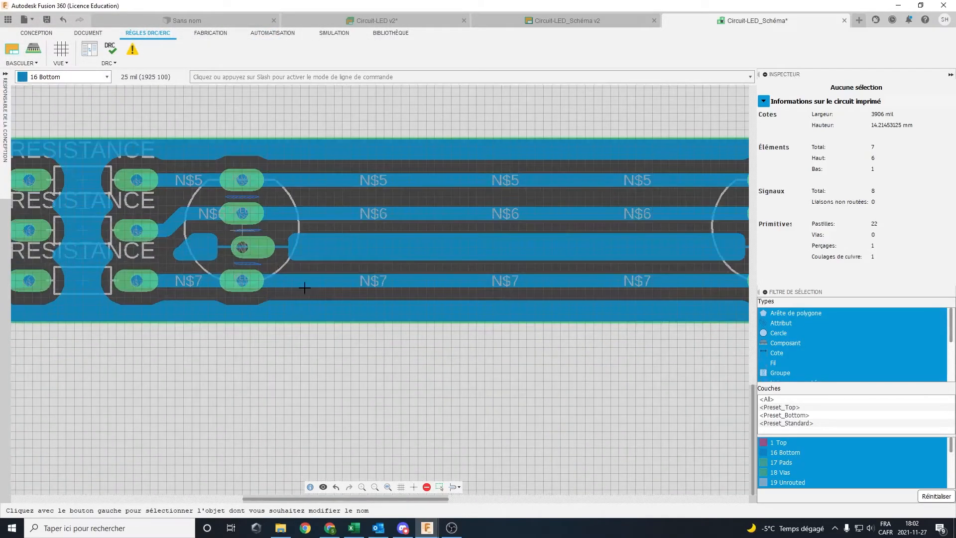
{"action": "scroll", "coordinate": [291, 283], "scroll_direction": "down", "scroll_amount": 4}
{"action": "scroll", "coordinate": [291, 284], "scroll_direction": "down", "scroll_amount": 3}
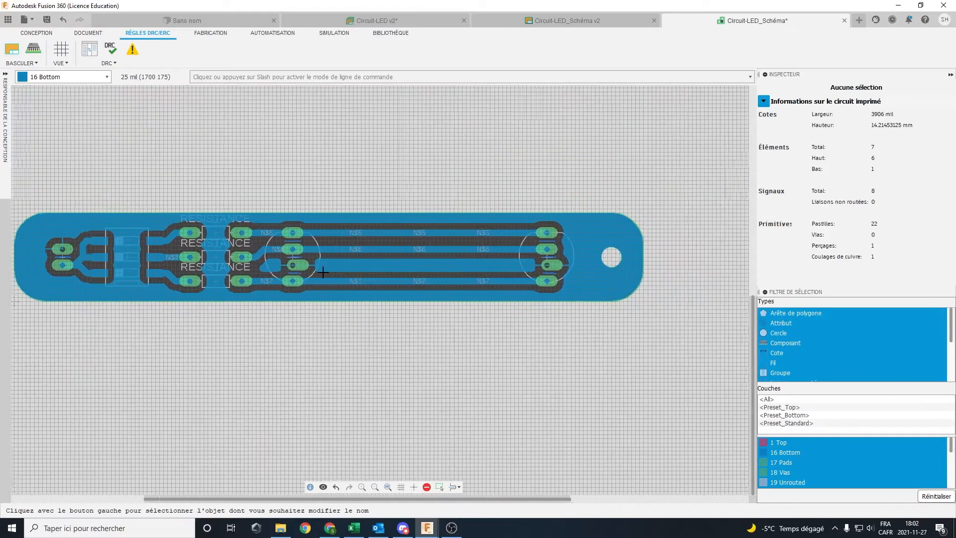
{"action": "scroll", "coordinate": [420, 298], "scroll_direction": "down", "scroll_amount": 2}
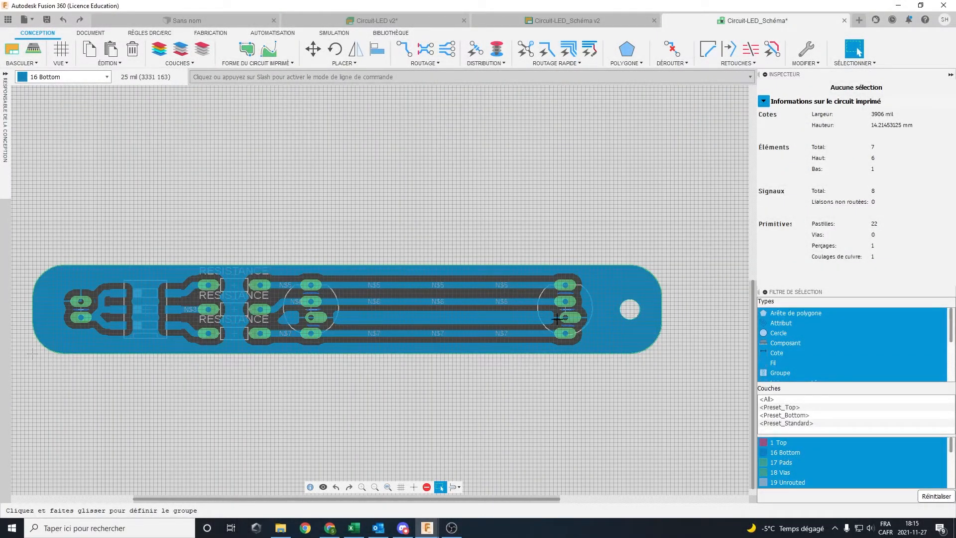
{"action": "scroll", "coordinate": [321, 295], "scroll_direction": "up", "scroll_amount": 6}
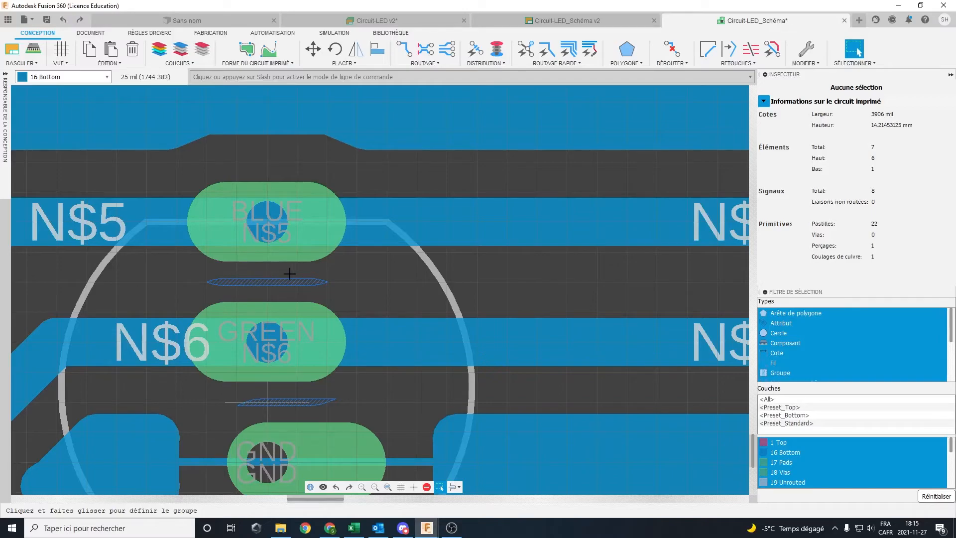
Set the pad-to-pad clearance between different signals to 20 mil and run the design rule check.
{"action": "left_click", "coordinate": [151, 35]}
{"action": "left_click", "coordinate": [111, 49]}
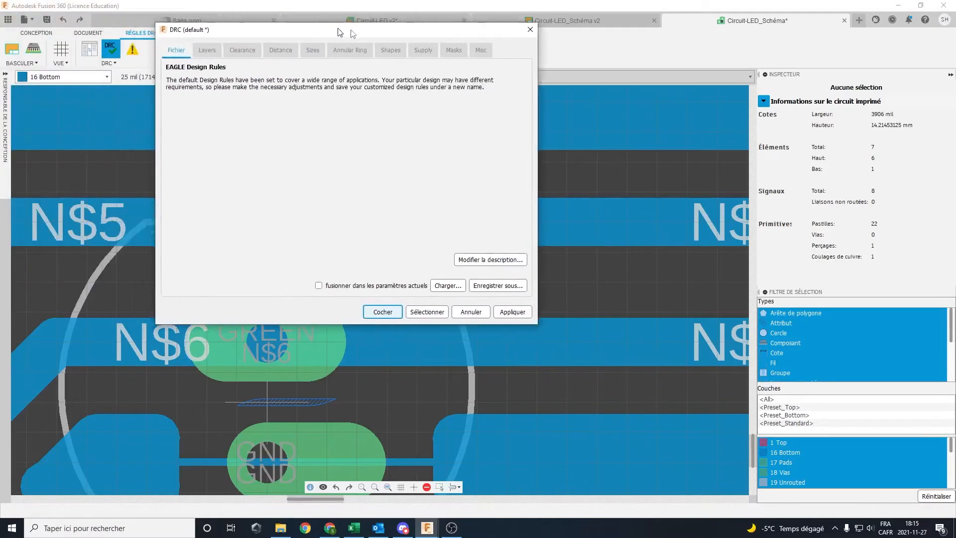
{"action": "left_click", "coordinate": [316, 55]}
{"action": "left_click", "coordinate": [282, 53]}
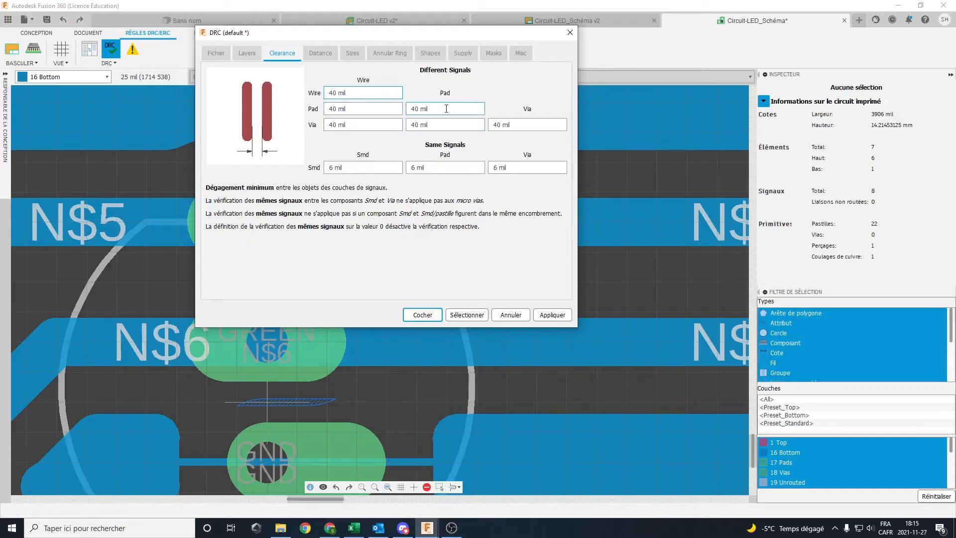
{"action": "left_click", "coordinate": [427, 109]}
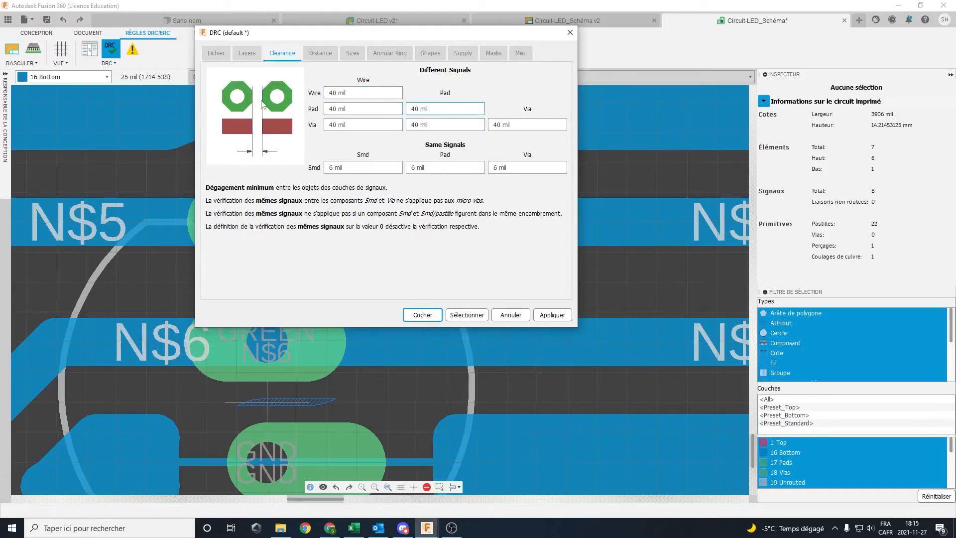
{"action": "key", "text": "BackSpace"}
{"action": "type", "text": "20"}
{"action": "key", "text": "BackSpace"}
{"action": "key", "text": "Return"}
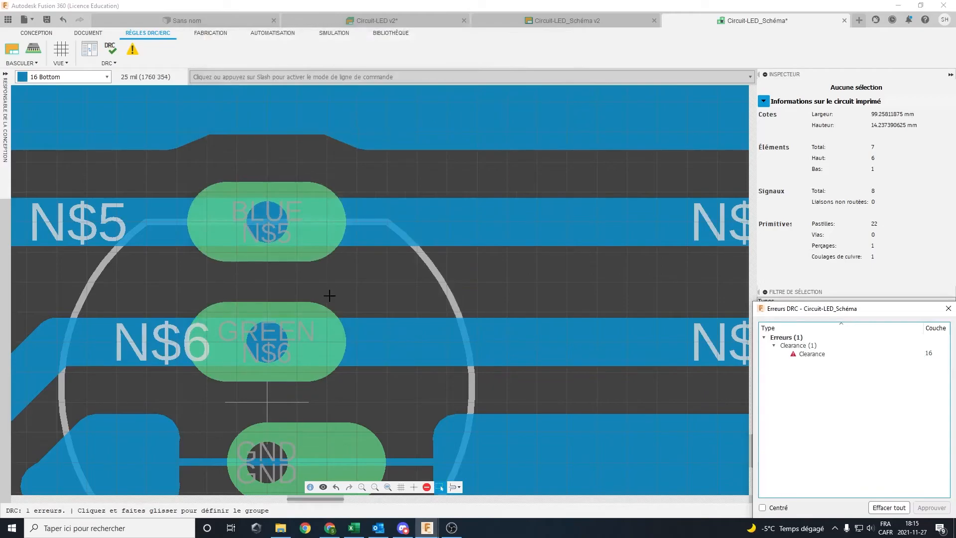
Inspect the ground polygon around the switch and its copper links to the connector's GND pad.
{"action": "scroll", "coordinate": [328, 318], "scroll_direction": "down", "scroll_amount": 5}
{"action": "scroll", "coordinate": [323, 323], "scroll_direction": "down", "scroll_amount": 4}
{"action": "scroll", "coordinate": [358, 335], "scroll_direction": "up", "scroll_amount": 5}
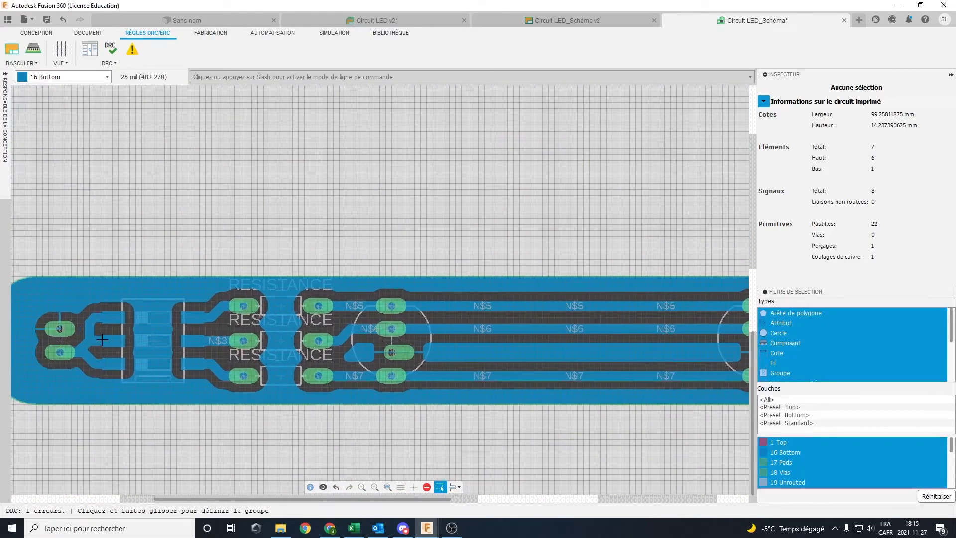
{"action": "scroll", "coordinate": [139, 332], "scroll_direction": "up", "scroll_amount": 8}
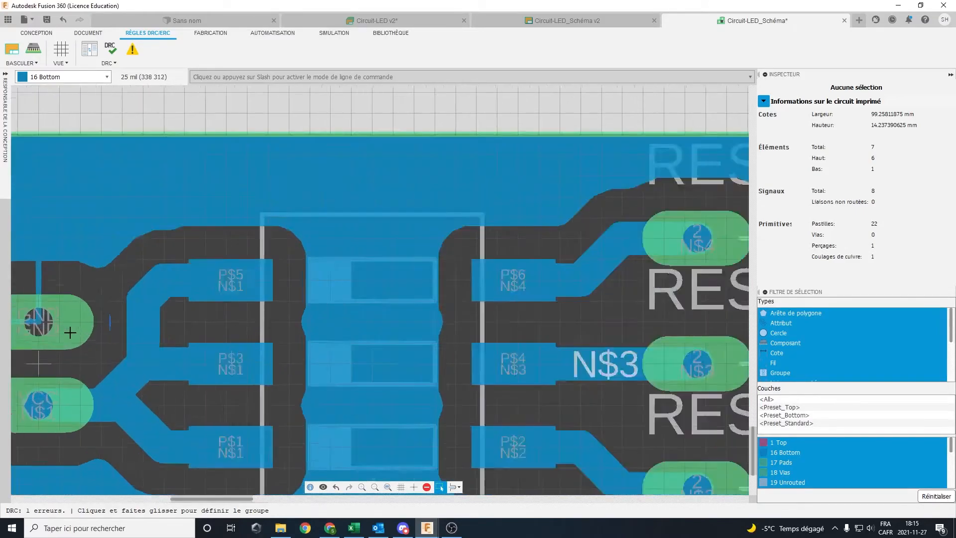
{"action": "scroll", "coordinate": [165, 309], "scroll_direction": "down", "scroll_amount": 6}
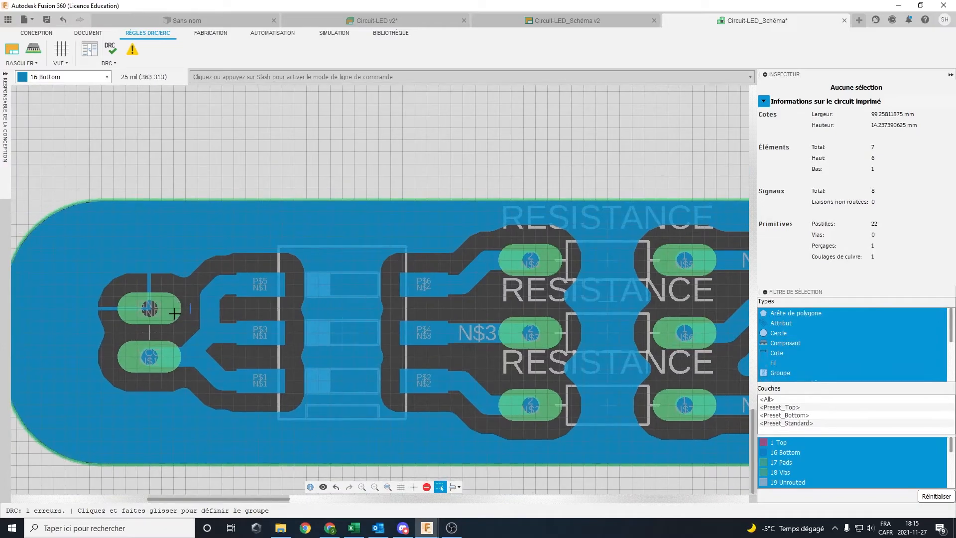
{"action": "scroll", "coordinate": [177, 313], "scroll_direction": "up", "scroll_amount": 1}
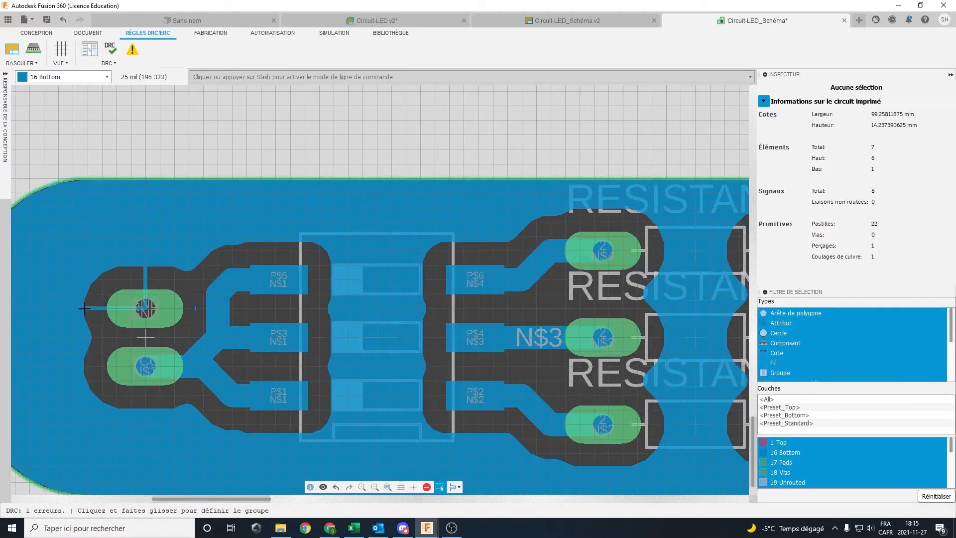
{"action": "scroll", "coordinate": [145, 277], "scroll_direction": "up", "scroll_amount": 4}
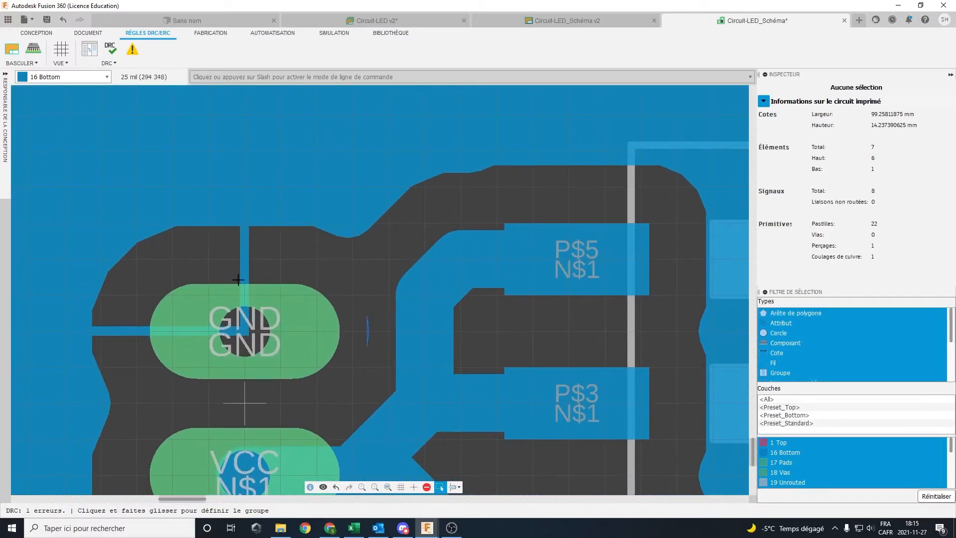
Set the thermal width of the GND polygon pour to 40 mil through the board's long upper polygon edge.
{"action": "scroll", "coordinate": [237, 326], "scroll_direction": "down", "scroll_amount": 5}
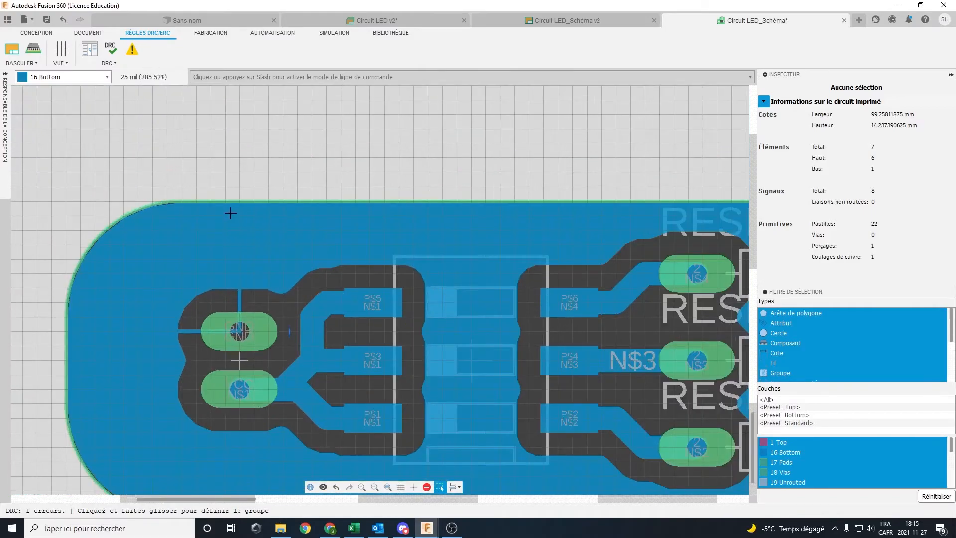
{"action": "key", "text": "Escape"}
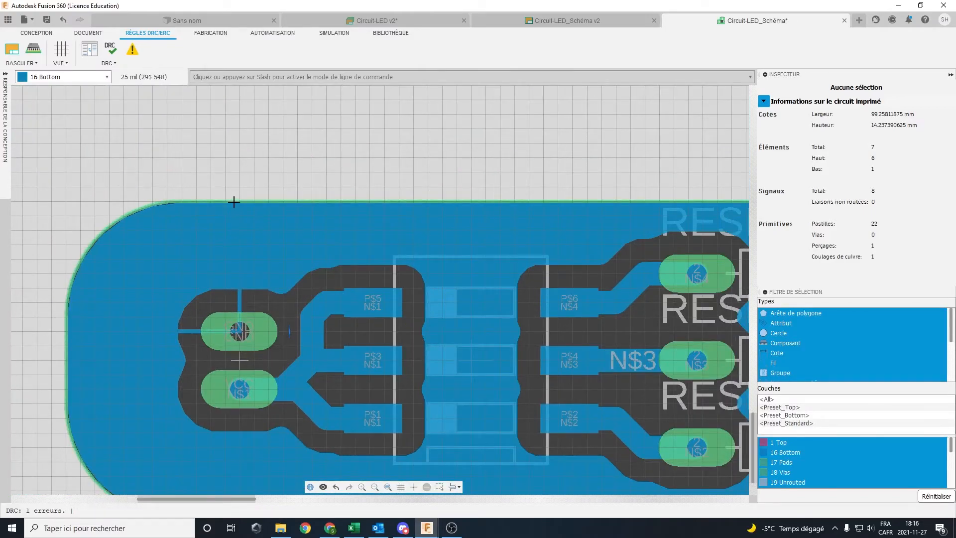
{"action": "key", "text": "g"}
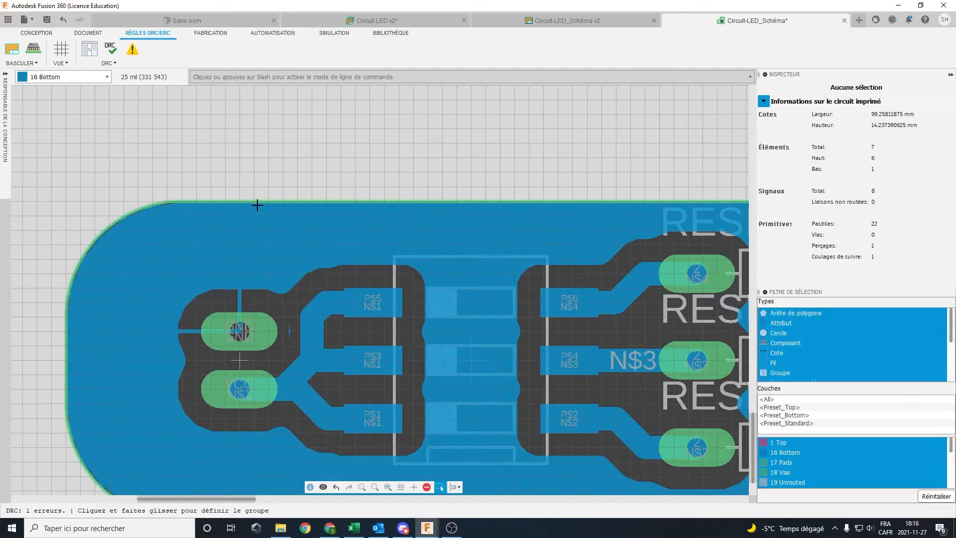
{"action": "left_click", "coordinate": [257, 202]}
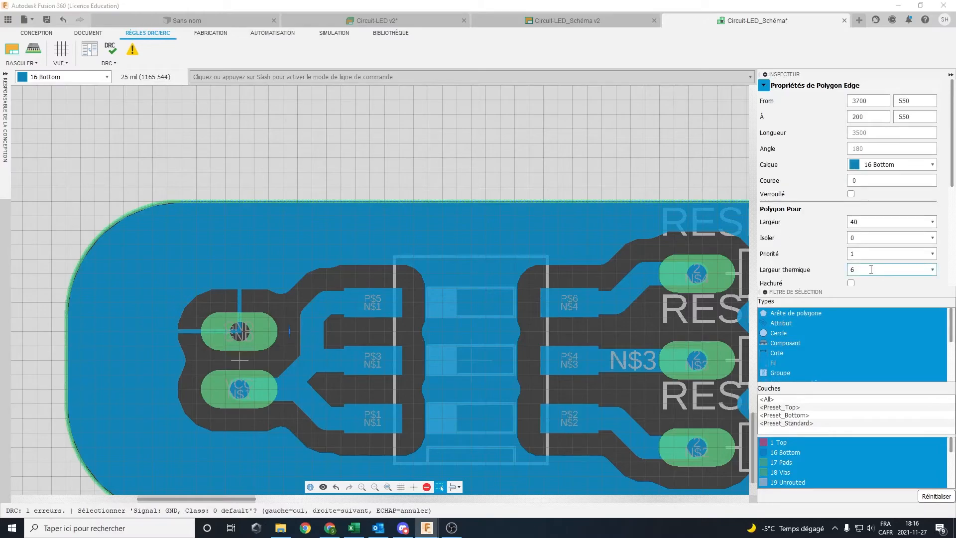
{"action": "left_click", "coordinate": [931, 270]}
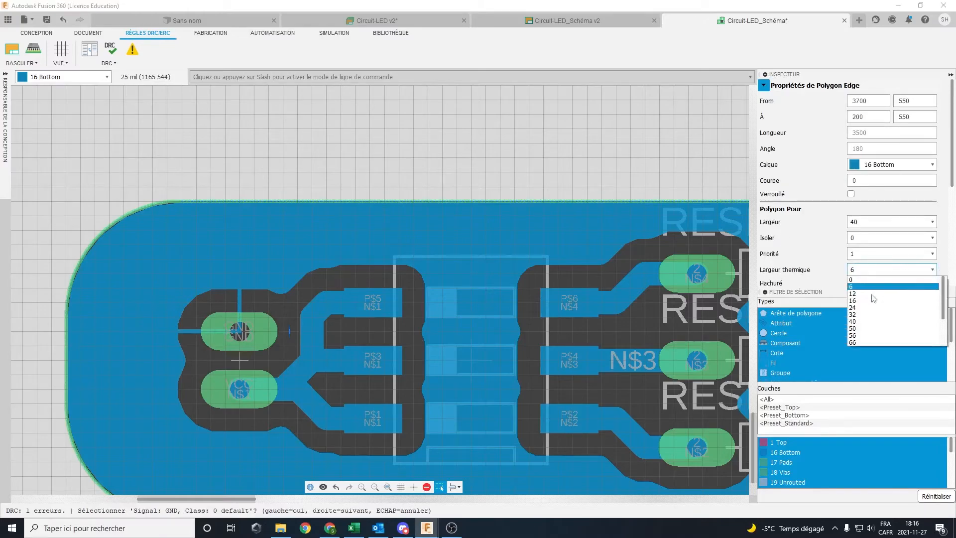
{"action": "left_click", "coordinate": [863, 321]}
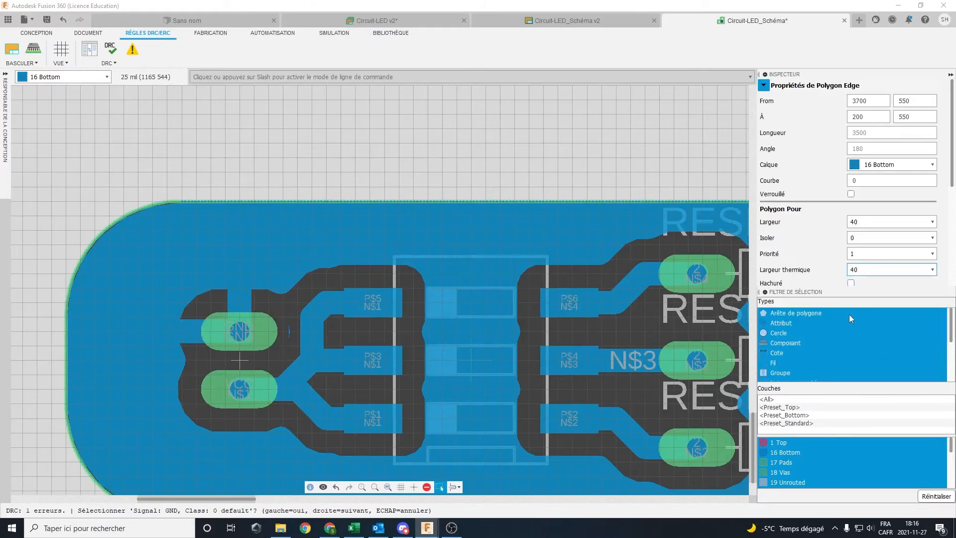
{"action": "key", "text": "Escape"}
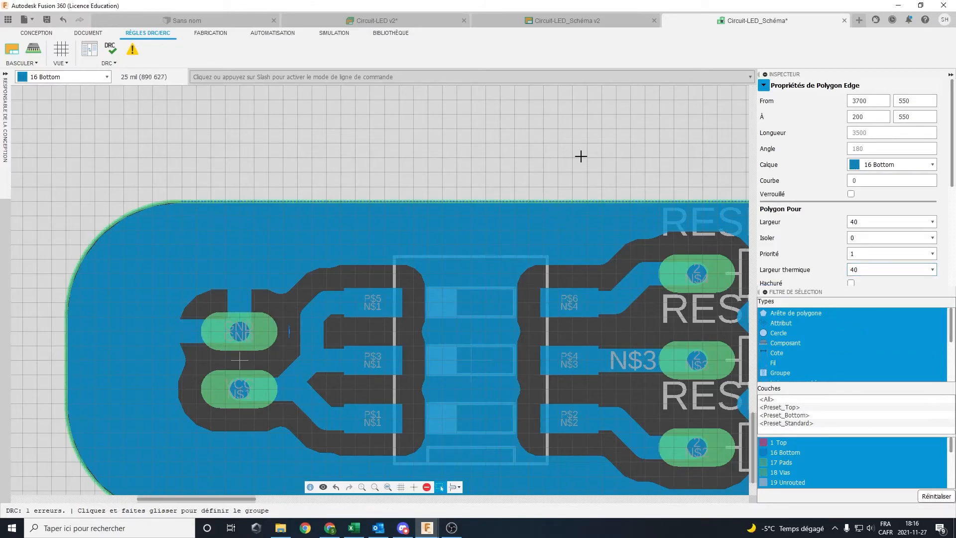
Examine the ground pour along the board, from the resistors past both round LED footprints to the mounting hole.
{"action": "scroll", "coordinate": [629, 240], "scroll_direction": "down", "scroll_amount": 5}
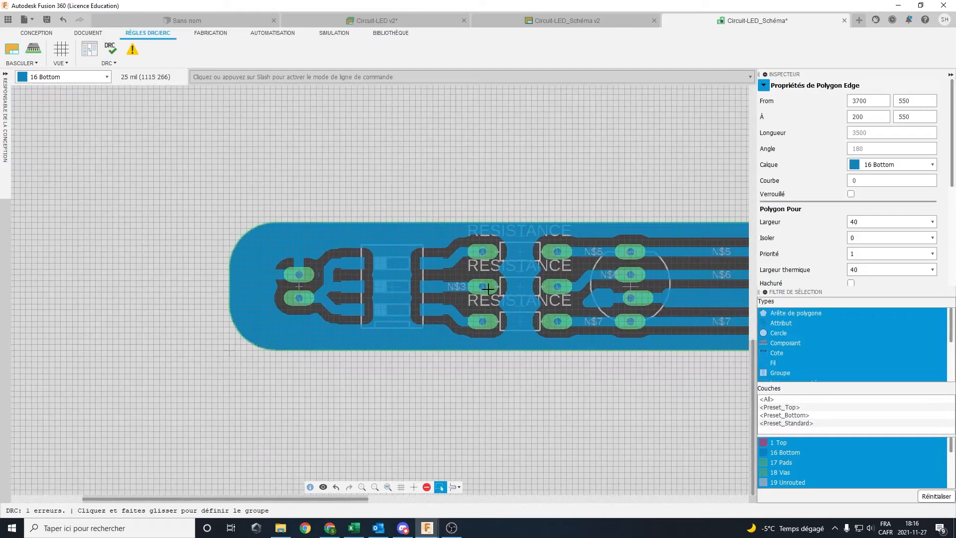
{"action": "scroll", "coordinate": [617, 302], "scroll_direction": "up", "scroll_amount": 3}
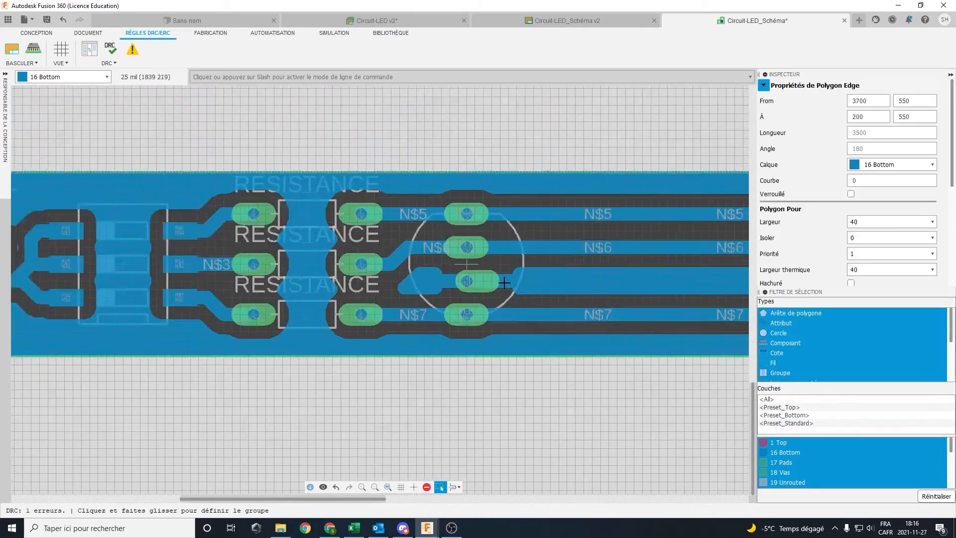
{"action": "scroll", "coordinate": [593, 274], "scroll_direction": "down", "scroll_amount": 2}
{"action": "scroll", "coordinate": [632, 263], "scroll_direction": "up", "scroll_amount": 5}
{"action": "scroll", "coordinate": [632, 263], "scroll_direction": "down", "scroll_amount": 6}
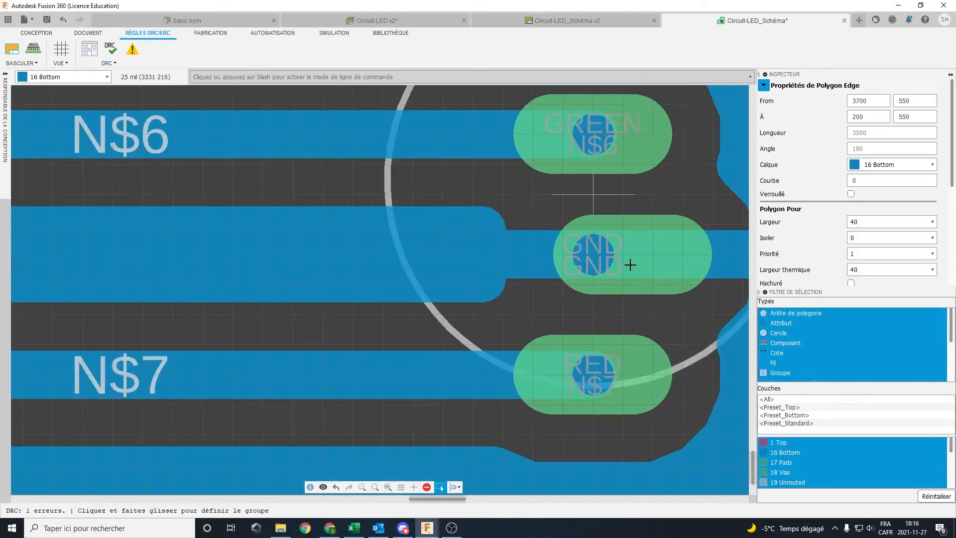
{"action": "middle_click_drag", "start_coordinate": [354, 260], "coordinate": [420, 256]}
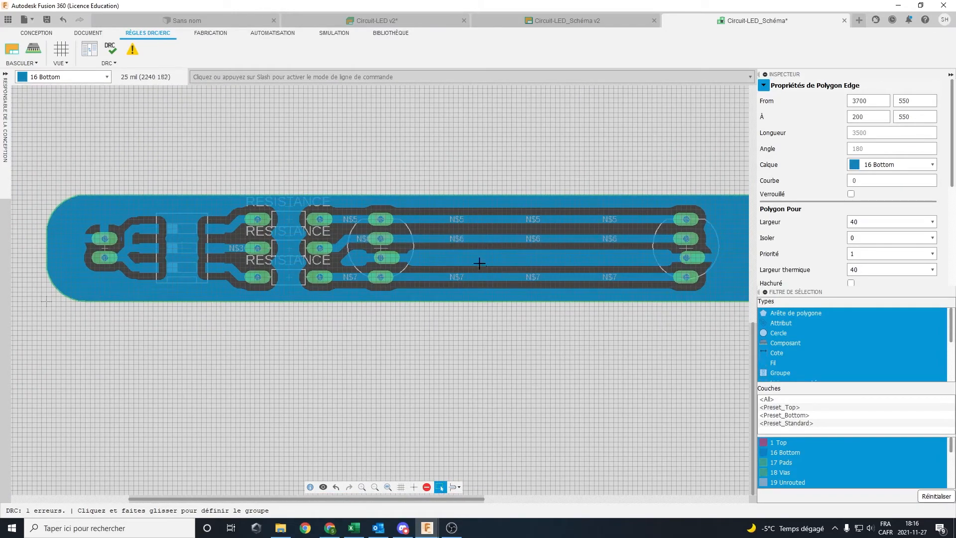
{"action": "middle_click_drag", "start_coordinate": [495, 264], "coordinate": [354, 288]}
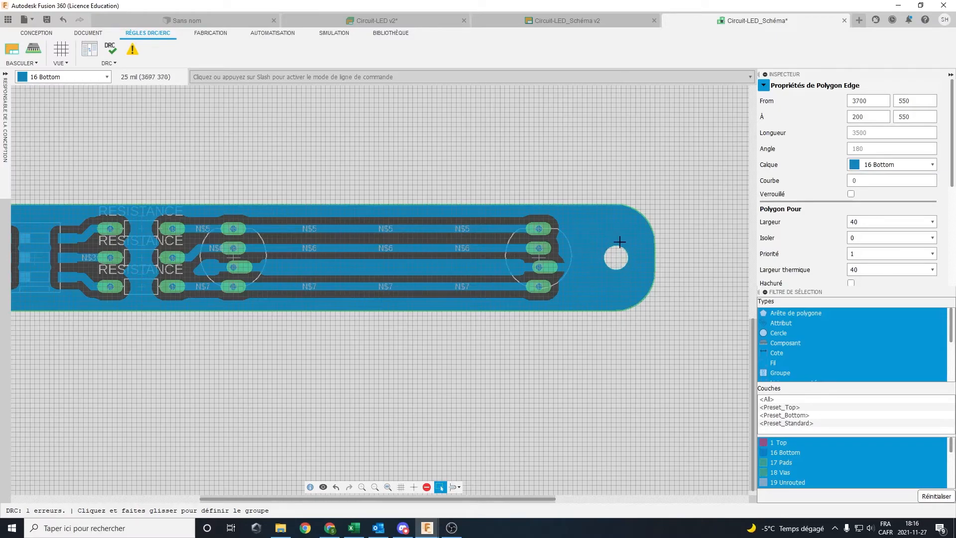
{"action": "scroll", "coordinate": [502, 257], "scroll_direction": "up", "scroll_amount": 3}
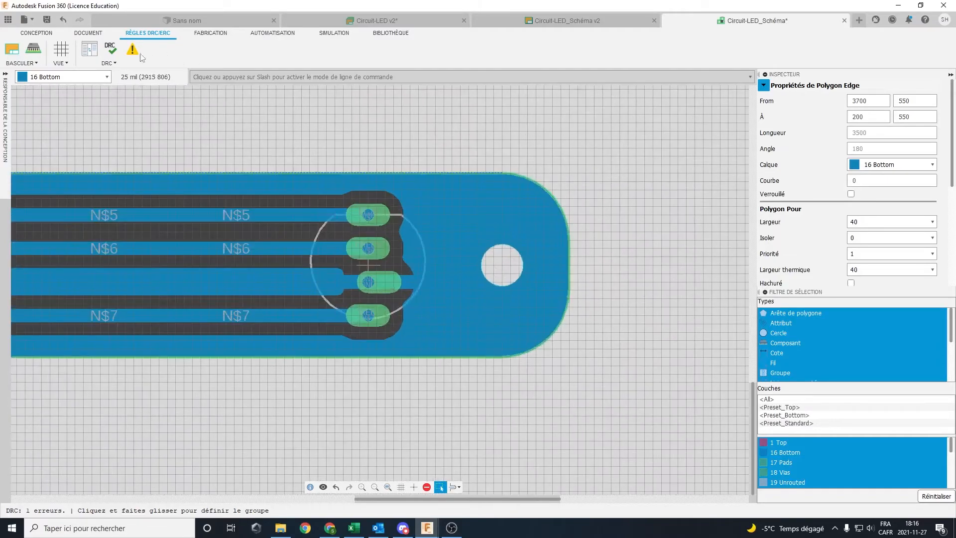
Draw a circular polygon cutout about 200 mil in diameter on the Bottom layer, centred on the mounting hole, using arc corners.
{"action": "left_click", "coordinate": [44, 34]}
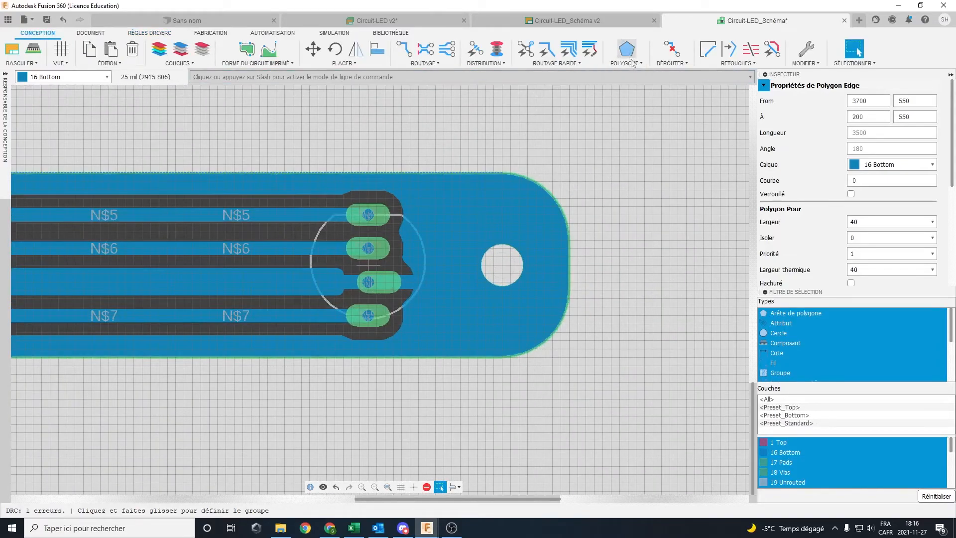
{"action": "left_click", "coordinate": [626, 64]}
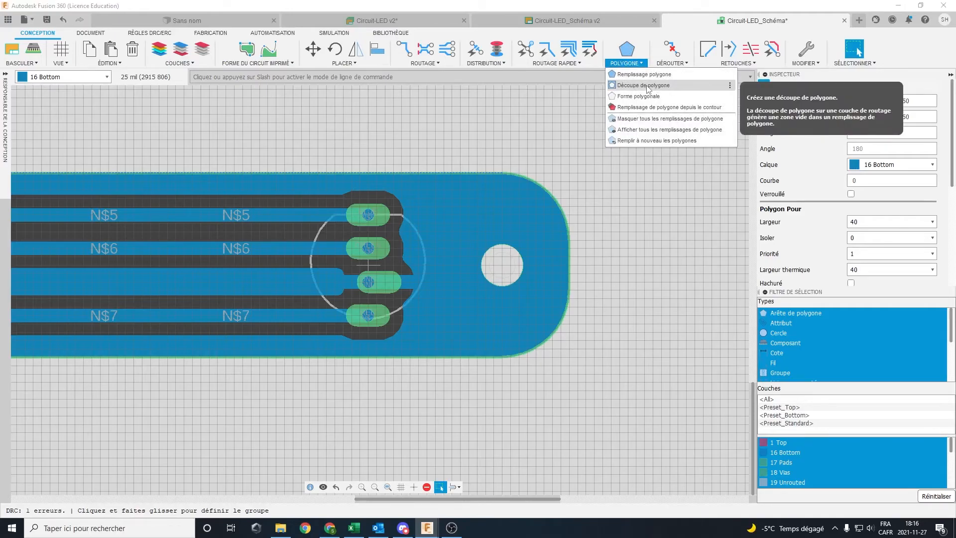
{"action": "left_click", "coordinate": [648, 85]}
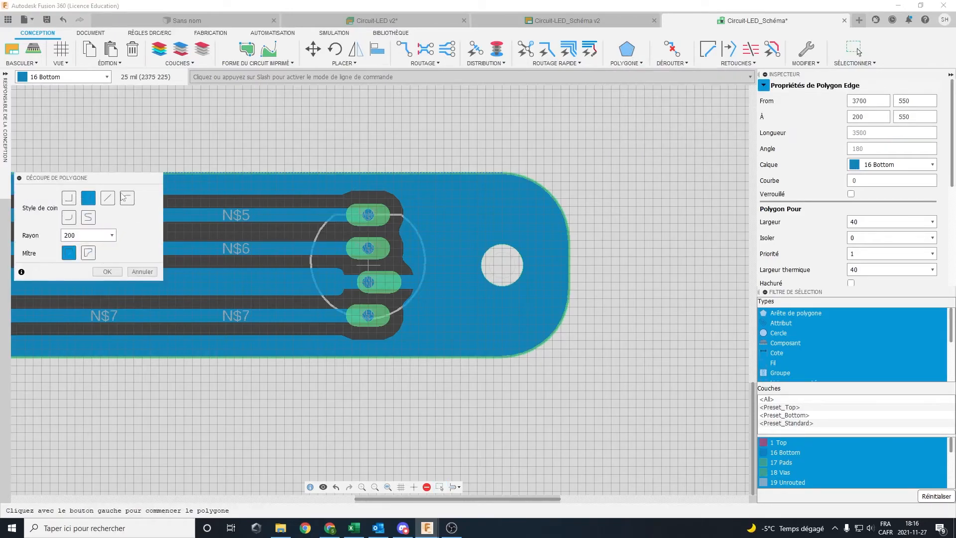
{"action": "left_click", "coordinate": [69, 217]}
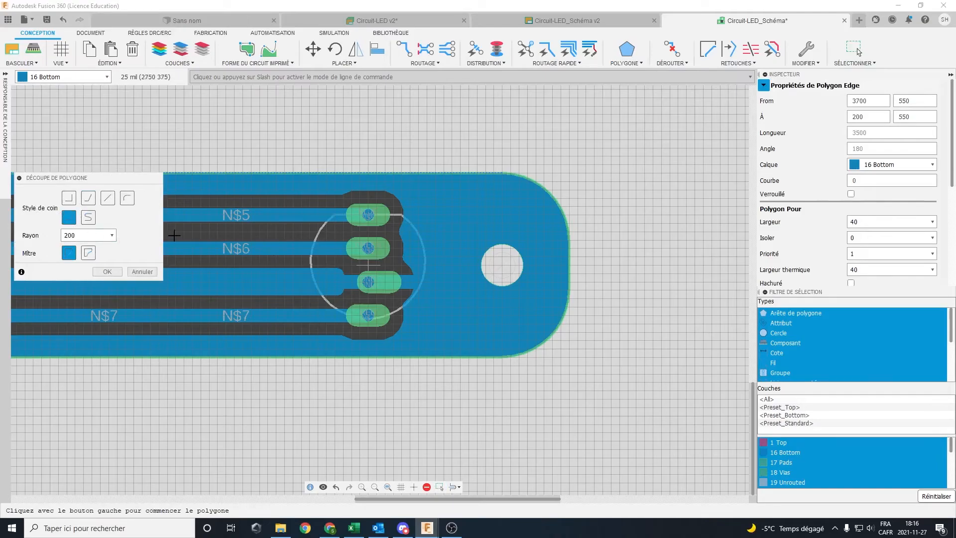
{"action": "scroll", "coordinate": [512, 296], "scroll_direction": "up", "scroll_amount": 5}
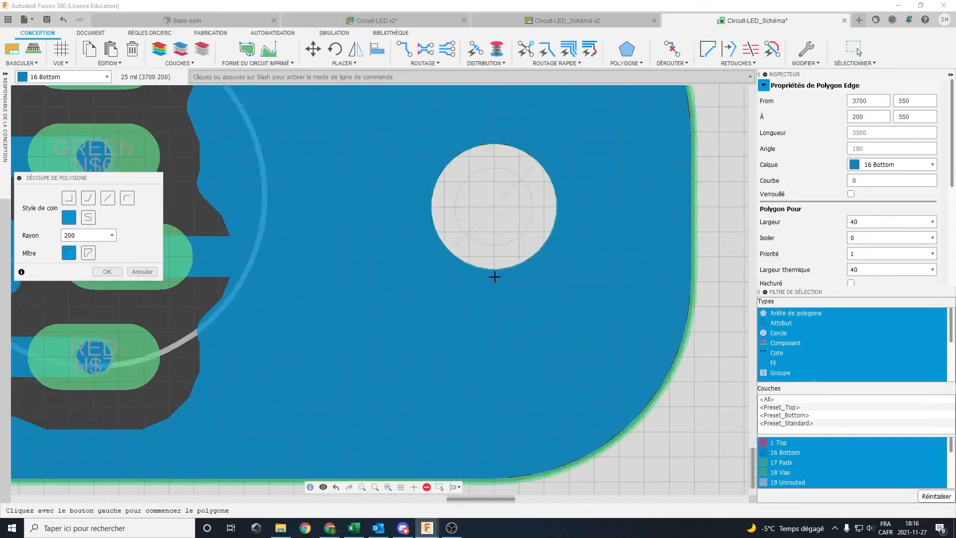
{"action": "scroll", "coordinate": [495, 300], "scroll_direction": "up", "scroll_amount": 1}
{"action": "middle_click_drag", "start_coordinate": [495, 301], "coordinate": [458, 338]}
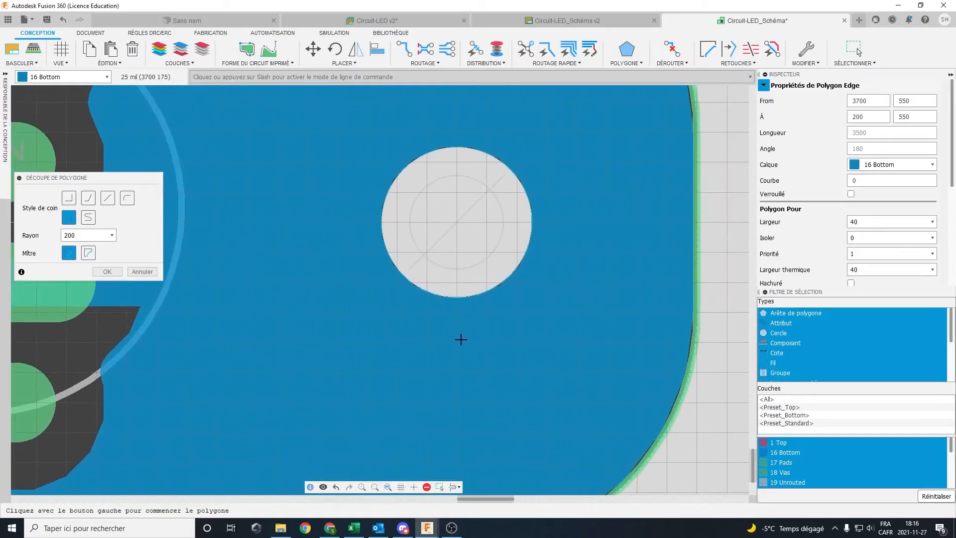
{"action": "left_click", "coordinate": [458, 343]}
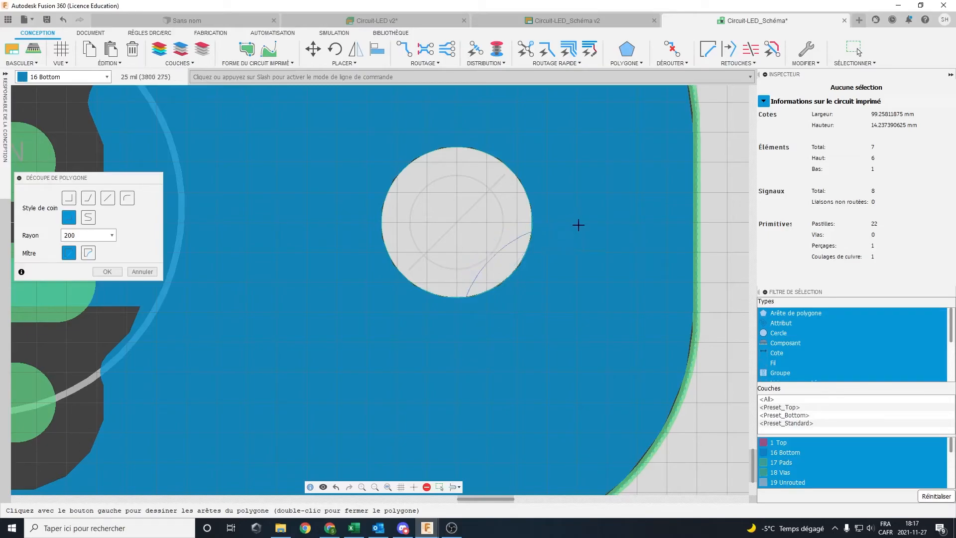
{"action": "right_click", "coordinate": [578, 223]}
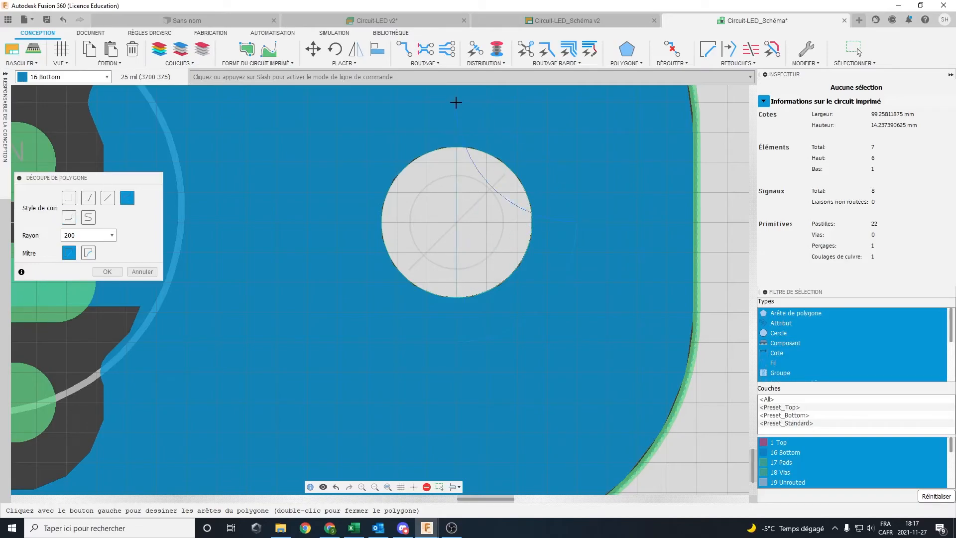
{"action": "right_click", "coordinate": [456, 102]}
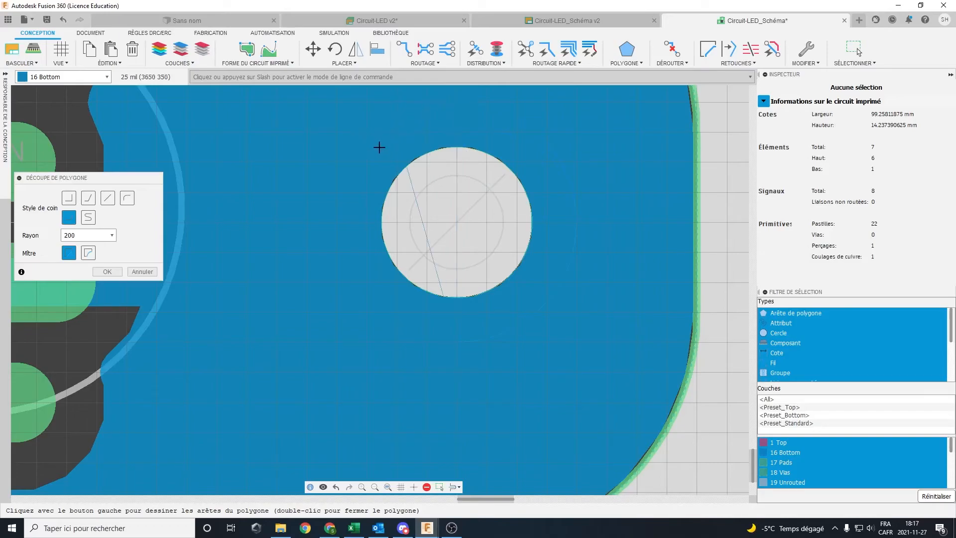
{"action": "right_click", "coordinate": [337, 224]}
{"action": "right_click", "coordinate": [454, 342]}
{"action": "double_click", "coordinate": [456, 341]}
Inspect the cutout around the mounting hole and the ground pour around the LED and resistor pads.
{"action": "scroll", "coordinate": [472, 280], "scroll_direction": "down", "scroll_amount": 5}
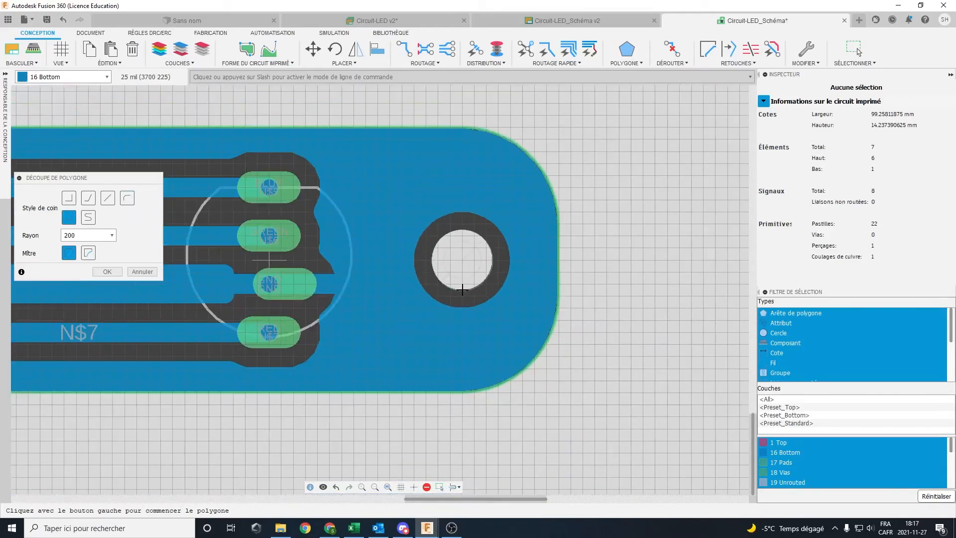
{"action": "scroll", "coordinate": [468, 280], "scroll_direction": "down", "scroll_amount": 4}
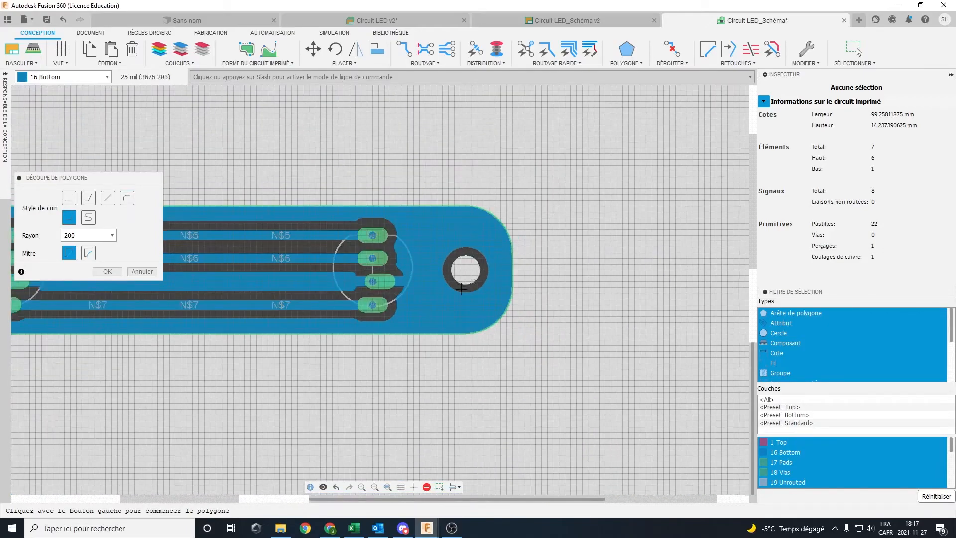
{"action": "scroll", "coordinate": [474, 294], "scroll_direction": "up", "scroll_amount": 5}
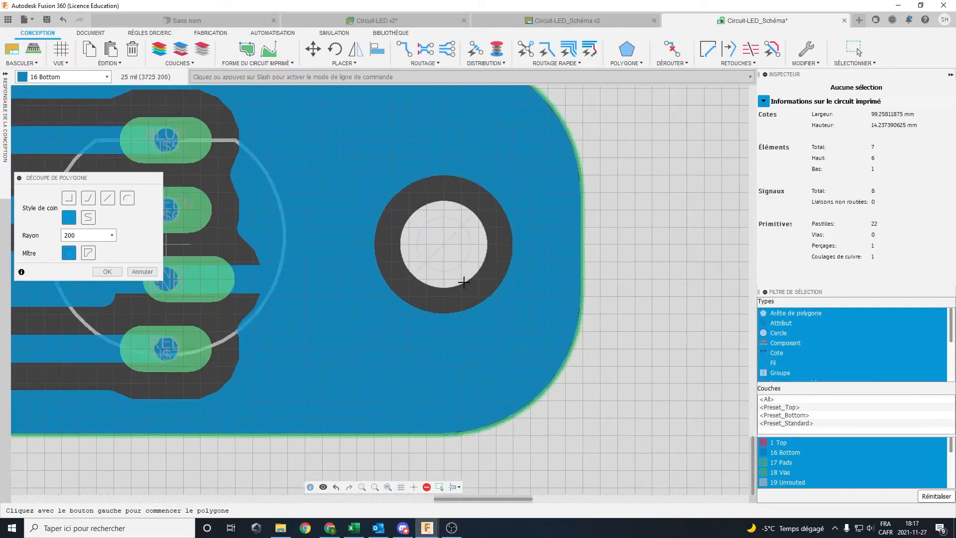
{"action": "scroll", "coordinate": [270, 304], "scroll_direction": "down", "scroll_amount": 5}
{"action": "scroll", "coordinate": [554, 326], "scroll_direction": "up", "scroll_amount": 2}
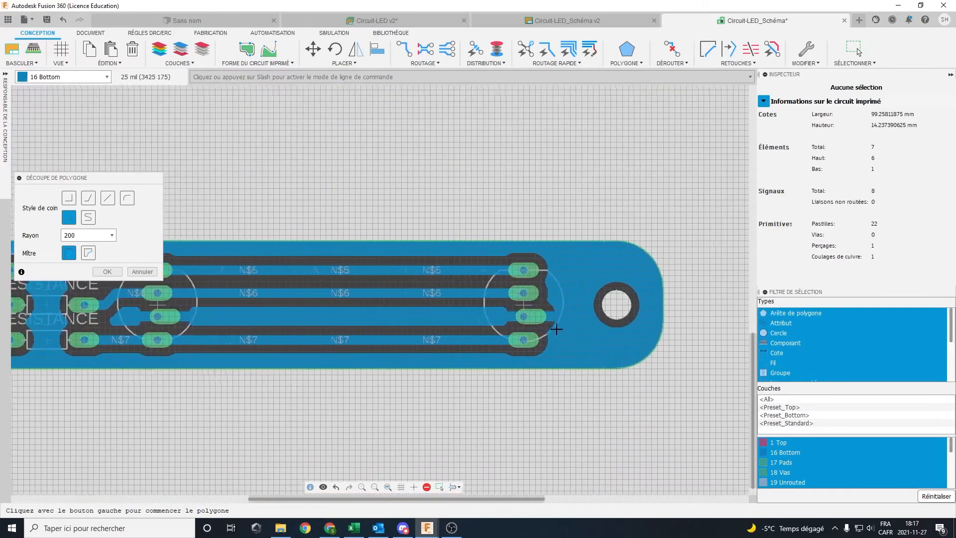
{"action": "key", "text": "Escape"}
{"action": "left_click", "coordinate": [327, 294]}
{"action": "scroll", "coordinate": [335, 298], "scroll_direction": "down", "scroll_amount": 4}
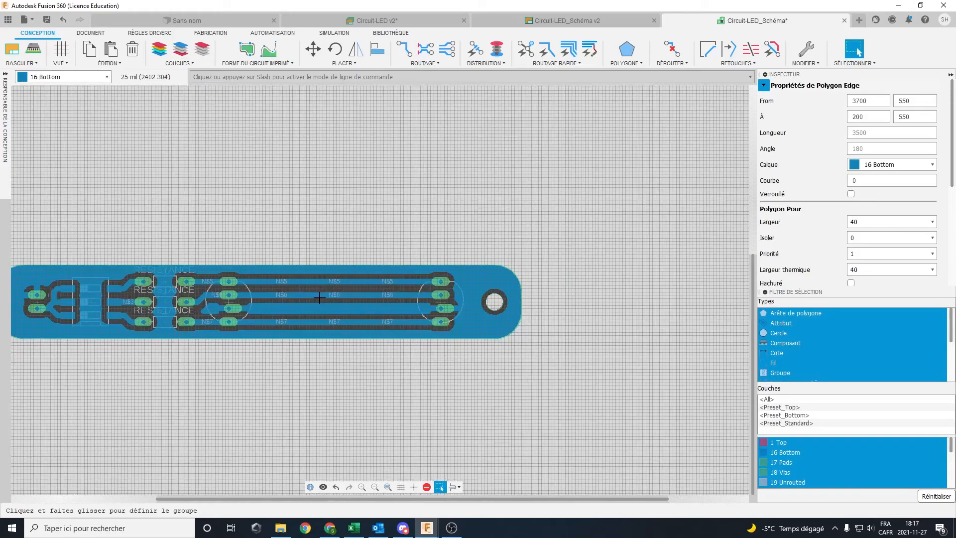
{"action": "scroll", "coordinate": [335, 298], "scroll_direction": "up", "scroll_amount": 2}
{"action": "scroll", "coordinate": [294, 299], "scroll_direction": "up", "scroll_amount": 3}
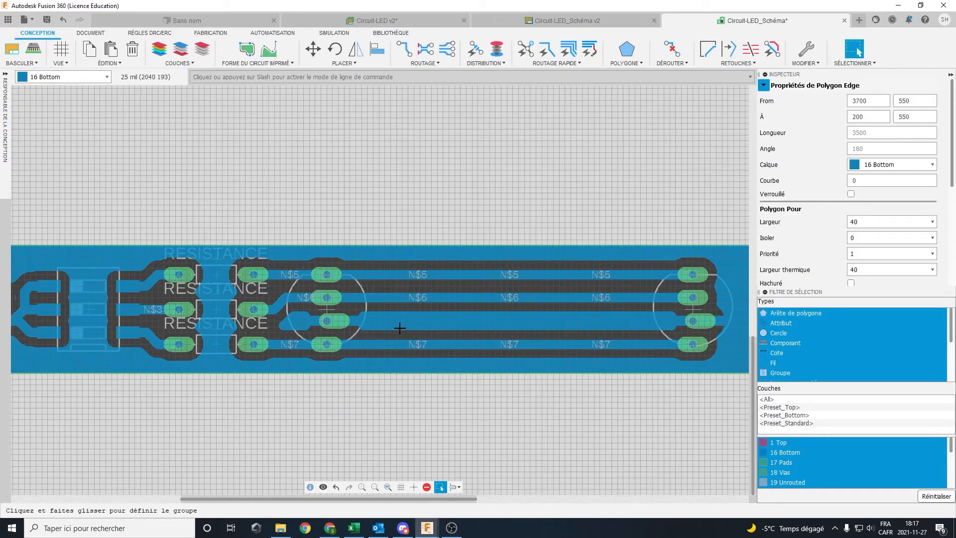
{"action": "scroll", "coordinate": [392, 330], "scroll_direction": "up", "scroll_amount": 1}
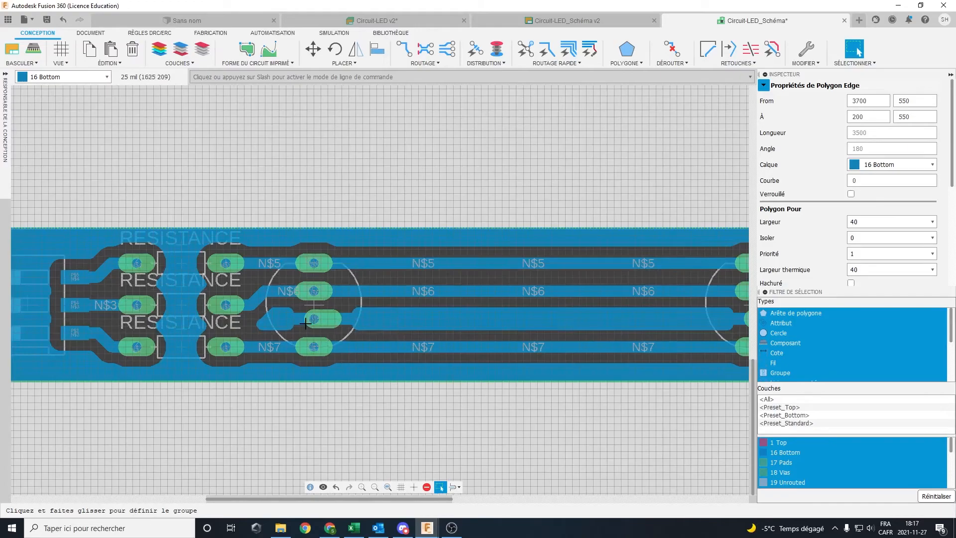
{"action": "scroll", "coordinate": [278, 333], "scroll_direction": "up", "scroll_amount": 3}
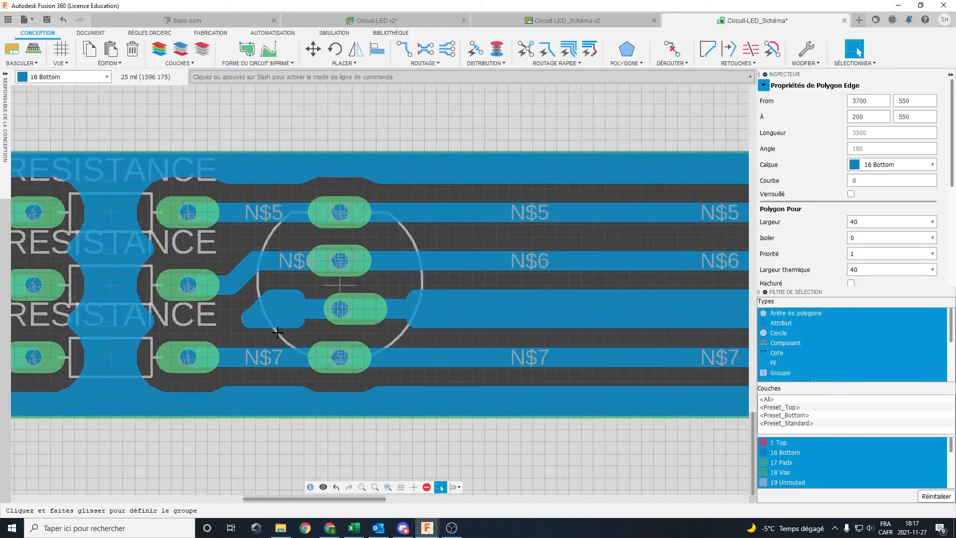
{"action": "scroll", "coordinate": [278, 332], "scroll_direction": "down", "scroll_amount": 4}
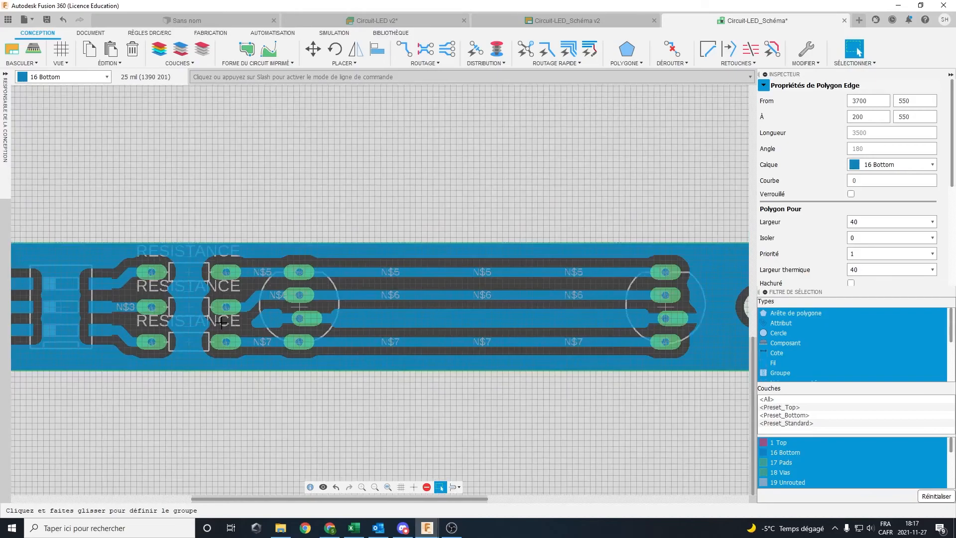
Set the wire-to-wire clearance for different signals to 35 mil in the design rules and run the DRC check.
{"action": "scroll", "coordinate": [143, 295], "scroll_direction": "up", "scroll_amount": 10}
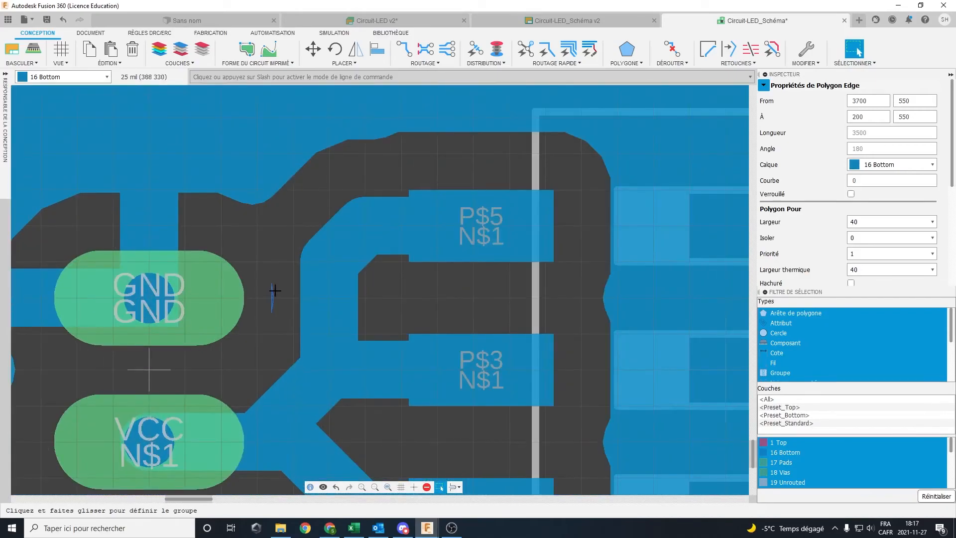
{"action": "left_click", "coordinate": [148, 33]}
{"action": "left_click", "coordinate": [109, 48]}
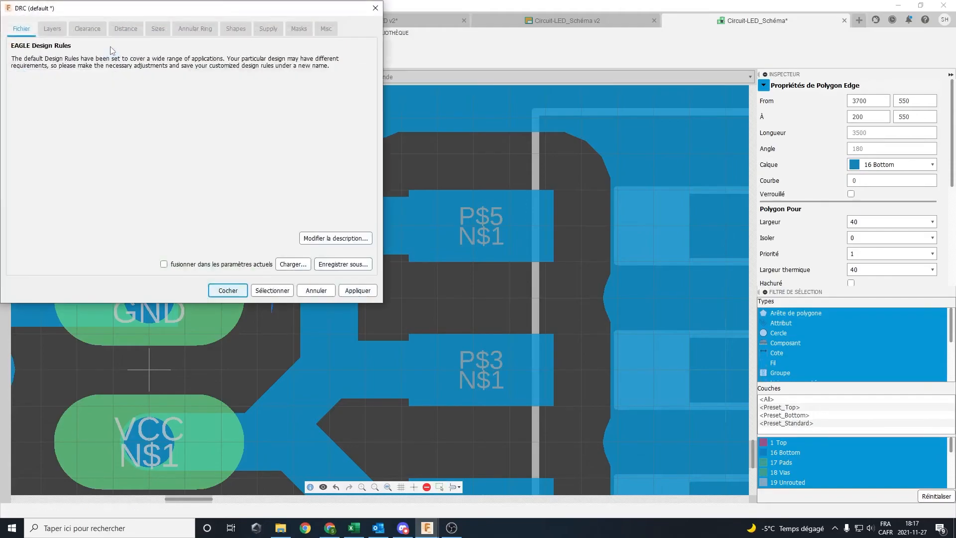
{"action": "left_click_drag", "start_coordinate": [153, 13], "coordinate": [491, 97]}
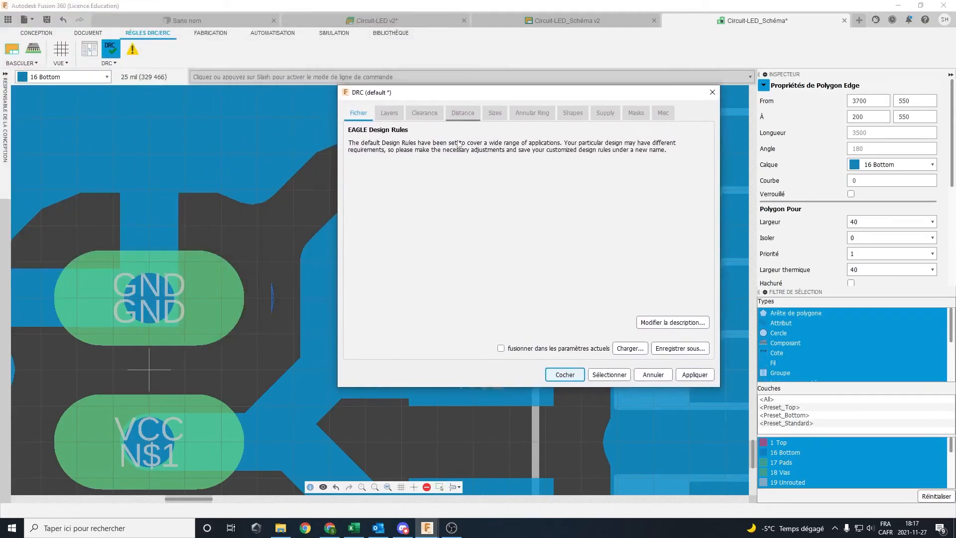
{"action": "left_click", "coordinate": [426, 114]}
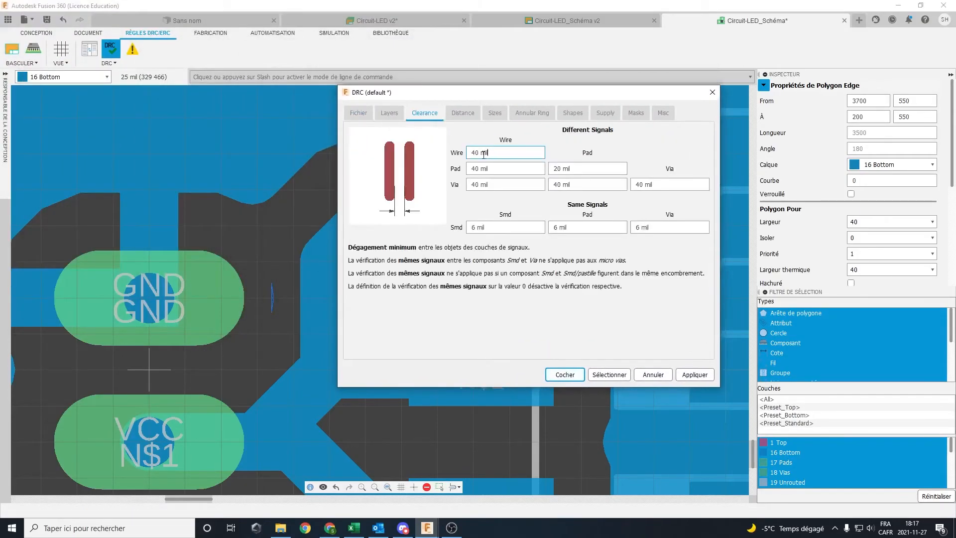
{"action": "left_click_drag", "start_coordinate": [478, 153], "coordinate": [455, 156]}
{"action": "type", "text": "35"}
{"action": "key", "text": "Return"}
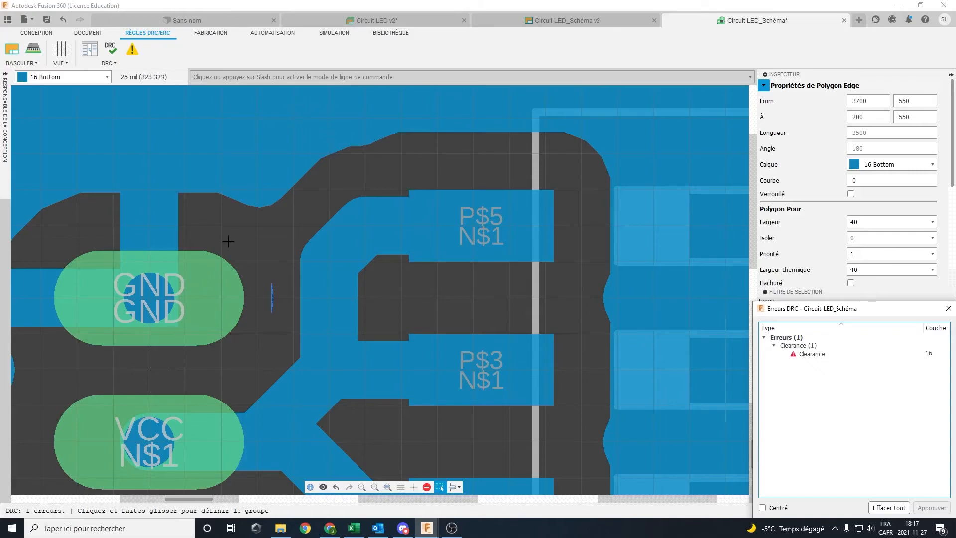
{"action": "left_click", "coordinate": [110, 49]}
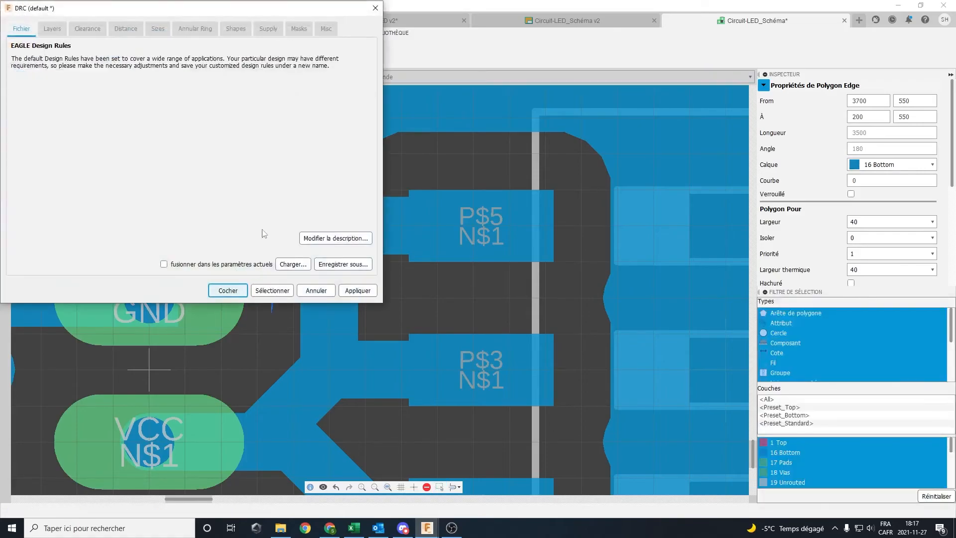
{"action": "left_click_drag", "start_coordinate": [212, 13], "coordinate": [346, 28]}
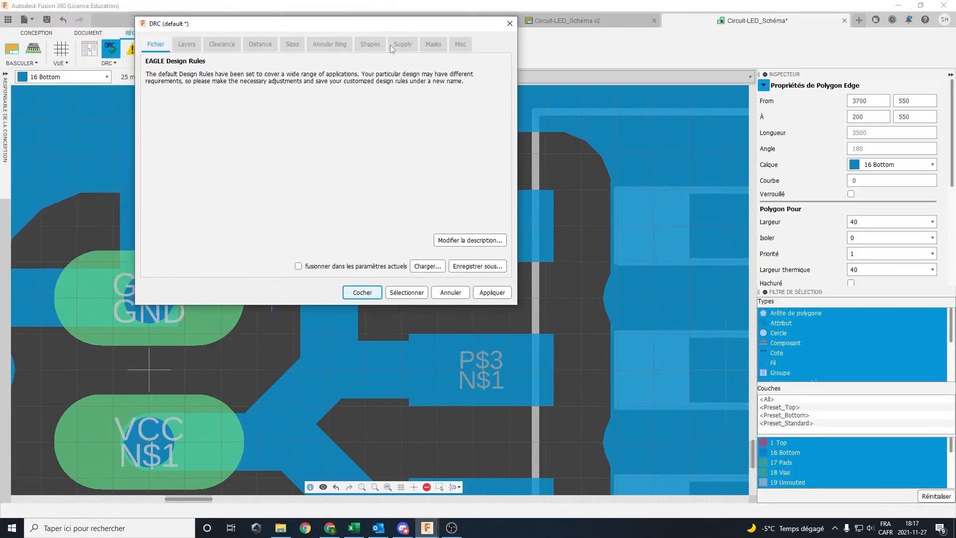
{"action": "left_click", "coordinate": [510, 24]}
Save the board layout under the name Circuit-LED_PCB.
{"action": "scroll", "coordinate": [409, 339], "scroll_direction": "down", "scroll_amount": 4}
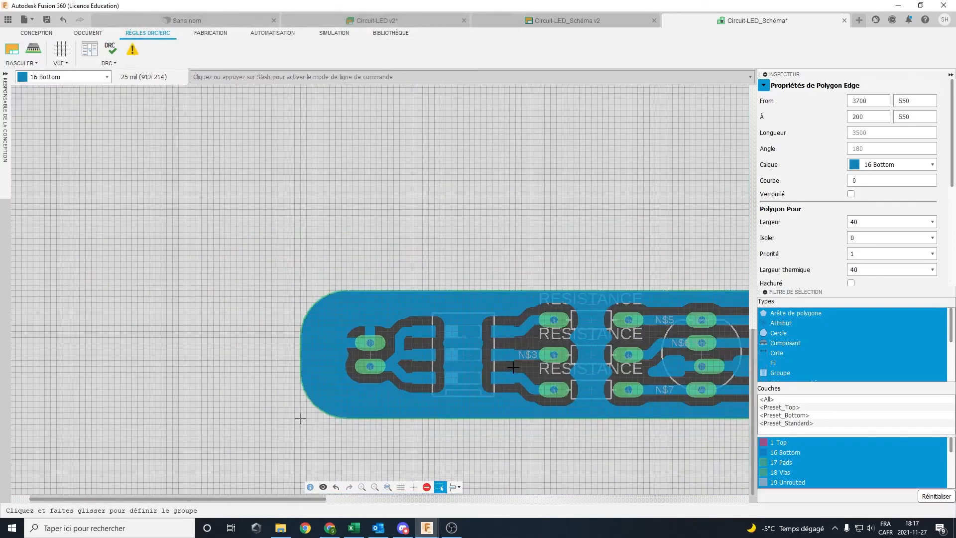
{"action": "scroll", "coordinate": [398, 332], "scroll_direction": "up", "scroll_amount": 1}
{"action": "scroll", "coordinate": [593, 325], "scroll_direction": "up", "scroll_amount": 1}
{"action": "scroll", "coordinate": [595, 324], "scroll_direction": "down", "scroll_amount": 1}
{"action": "scroll", "coordinate": [595, 323], "scroll_direction": "down", "scroll_amount": 1}
{"action": "middle_click_drag", "start_coordinate": [584, 324], "coordinate": [401, 302]}
{"action": "scroll", "coordinate": [491, 315], "scroll_direction": "down", "scroll_amount": 1}
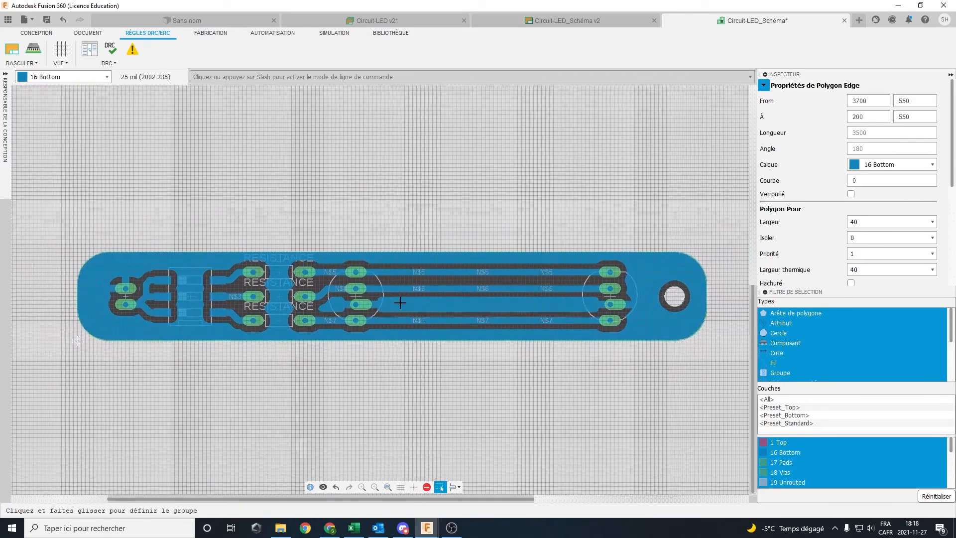
{"action": "key", "text": "ctrl+s"}
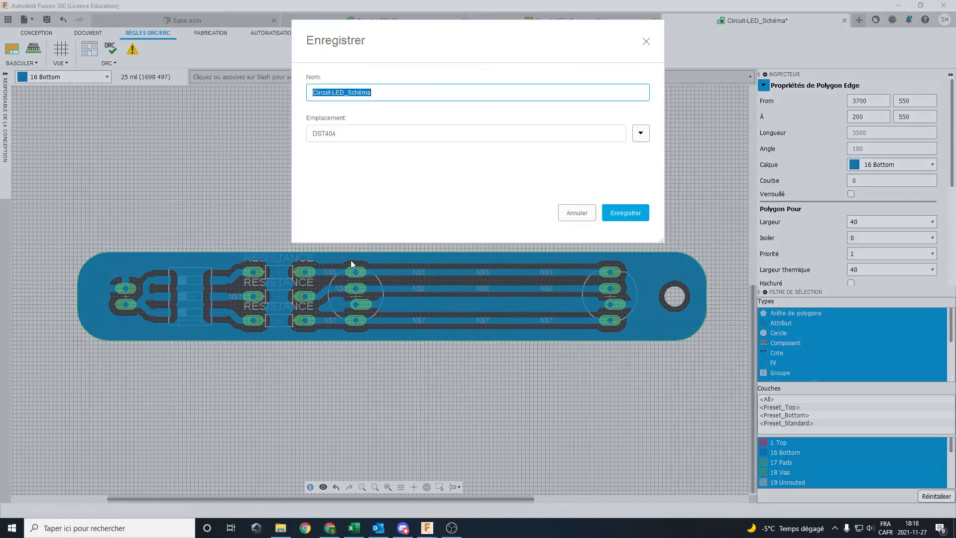
{"action": "left_click", "coordinate": [369, 95]}
{"action": "left_click_drag", "start_coordinate": [385, 90], "coordinate": [350, 92]}
{"action": "type", "text": "PCB"}
{"action": "left_click", "coordinate": [626, 214]}
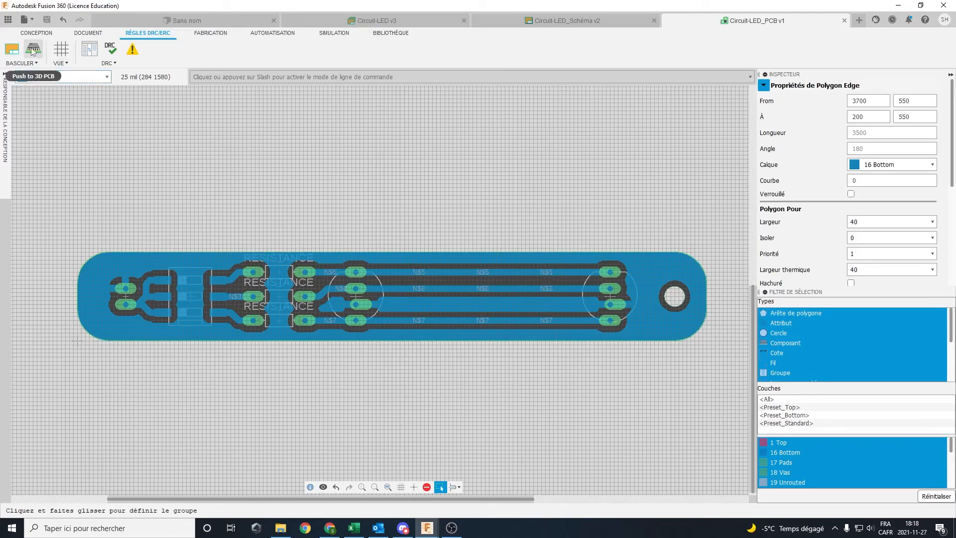
Push the board to a 3D PCB and inspect the LEDs and resistors mounted on its upper face.
{"action": "left_click", "coordinate": [34, 51]}
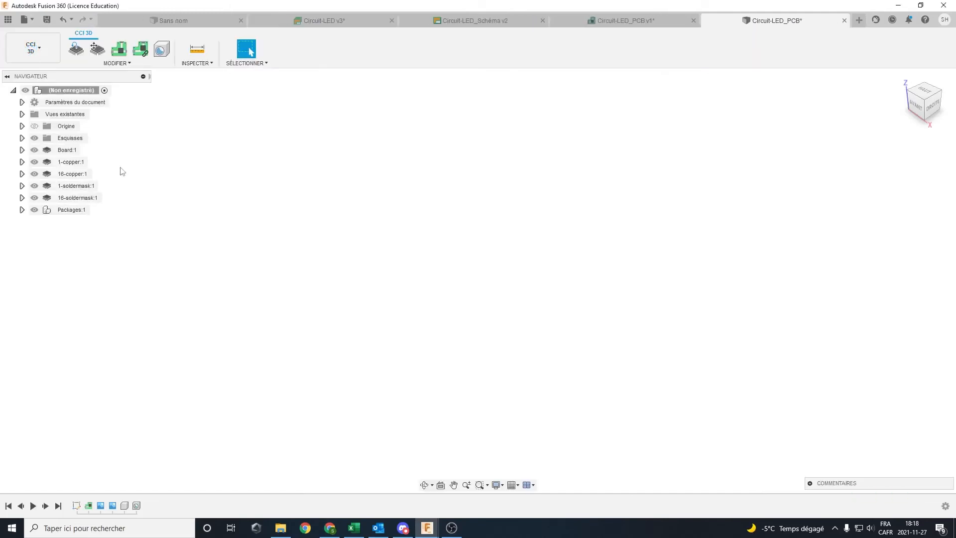
{"action": "scroll", "coordinate": [590, 337], "scroll_direction": "up", "scroll_amount": 5}
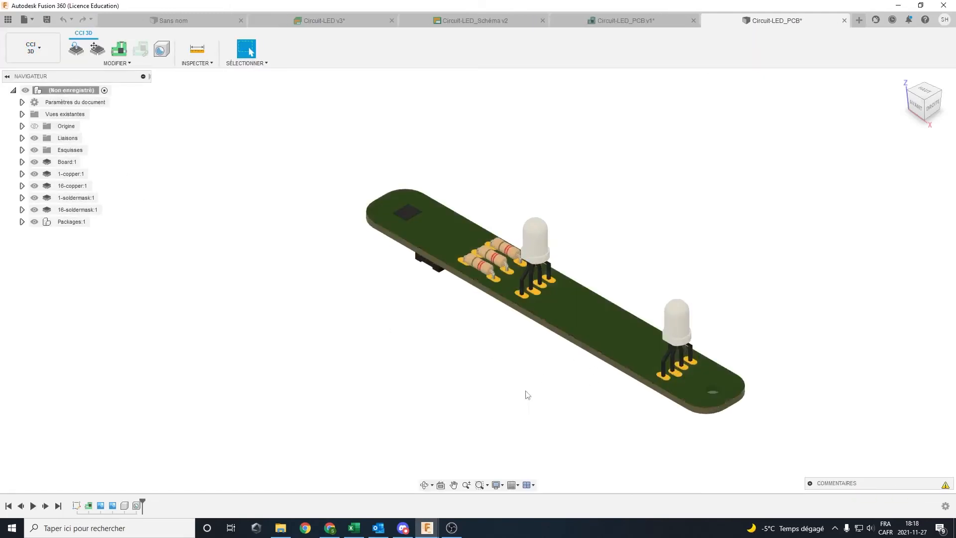
{"action": "middle_click_drag", "start_coordinate": [550, 373], "coordinate": [249, 52], "text": "shift"}
{"action": "scroll", "coordinate": [323, 311], "scroll_direction": "up", "scroll_amount": 5}
{"action": "middle_click_drag", "start_coordinate": [322, 311], "coordinate": [409, 314], "text": "shift"}
{"action": "middle_click_drag", "start_coordinate": [737, 234], "coordinate": [494, 342]}
{"action": "key", "text": "Escape"}
{"action": "scroll", "coordinate": [486, 315], "scroll_direction": "down", "scroll_amount": 2}
{"action": "scroll", "coordinate": [390, 213], "scroll_direction": "down", "scroll_amount": 1}
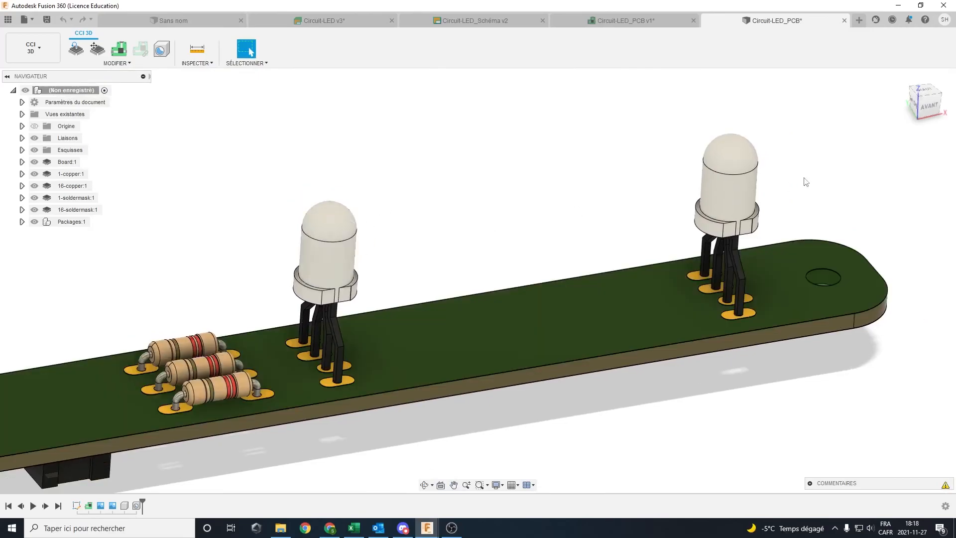
{"action": "middle_click_drag", "start_coordinate": [359, 295], "coordinate": [409, 258]}
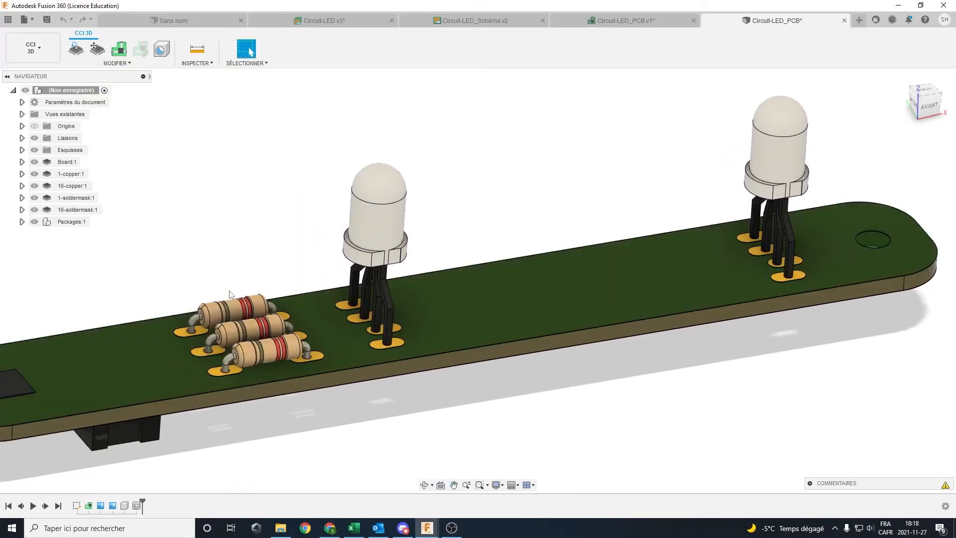
Examine the 3D board's underside, including the connector, solder pads, copper traces and mounting-hole cutout.
{"action": "middle_click_drag", "start_coordinate": [255, 336], "coordinate": [471, 276], "text": "shift"}
{"action": "middle_click_drag", "start_coordinate": [295, 342], "coordinate": [495, 397]}
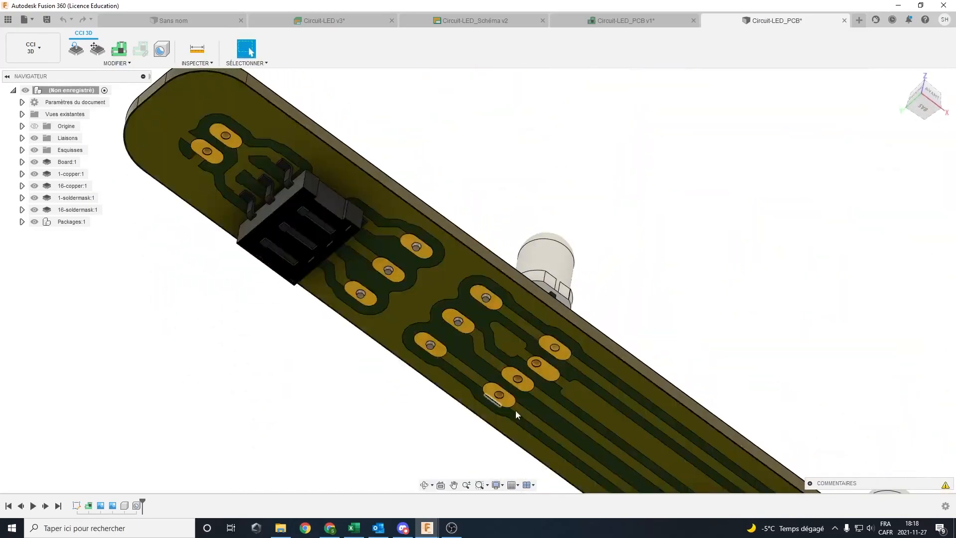
{"action": "scroll", "coordinate": [527, 389], "scroll_direction": "up", "scroll_amount": 5}
{"action": "middle_click_drag", "start_coordinate": [486, 357], "coordinate": [518, 366], "text": "shift"}
{"action": "scroll", "coordinate": [518, 366], "scroll_direction": "down", "scroll_amount": 5}
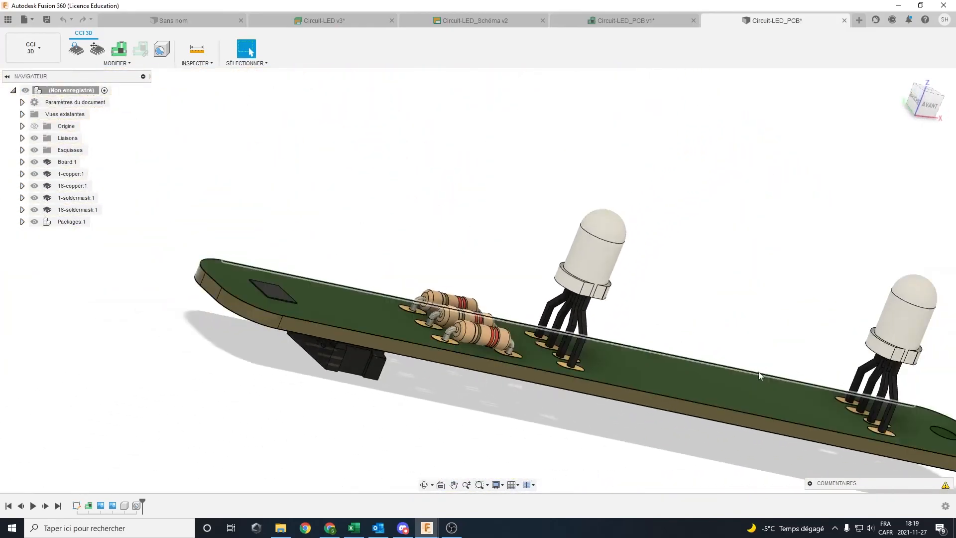
{"action": "middle_click_drag", "start_coordinate": [575, 354], "coordinate": [568, 279], "text": "shift"}
{"action": "scroll", "coordinate": [598, 299], "scroll_direction": "up", "scroll_amount": 5}
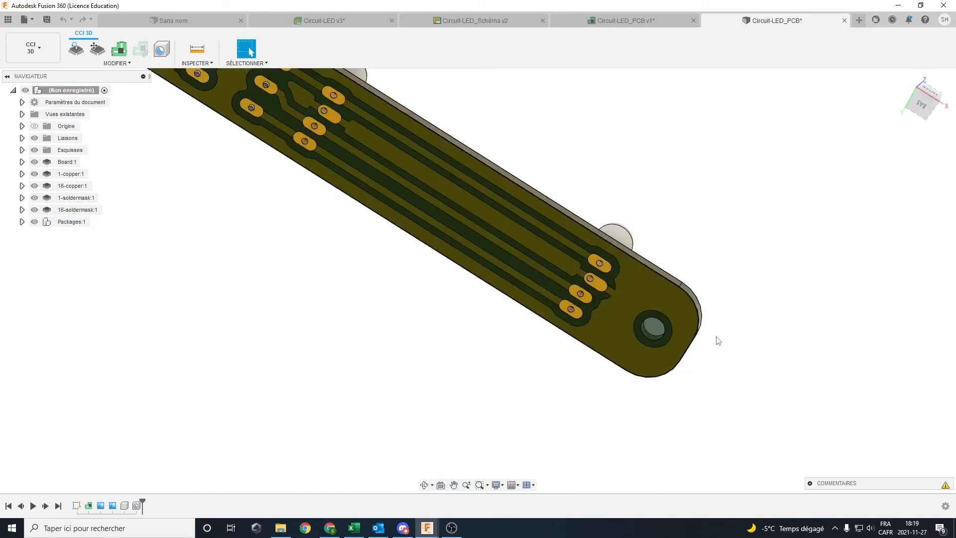
{"action": "scroll", "coordinate": [652, 344], "scroll_direction": "down", "scroll_amount": 5}
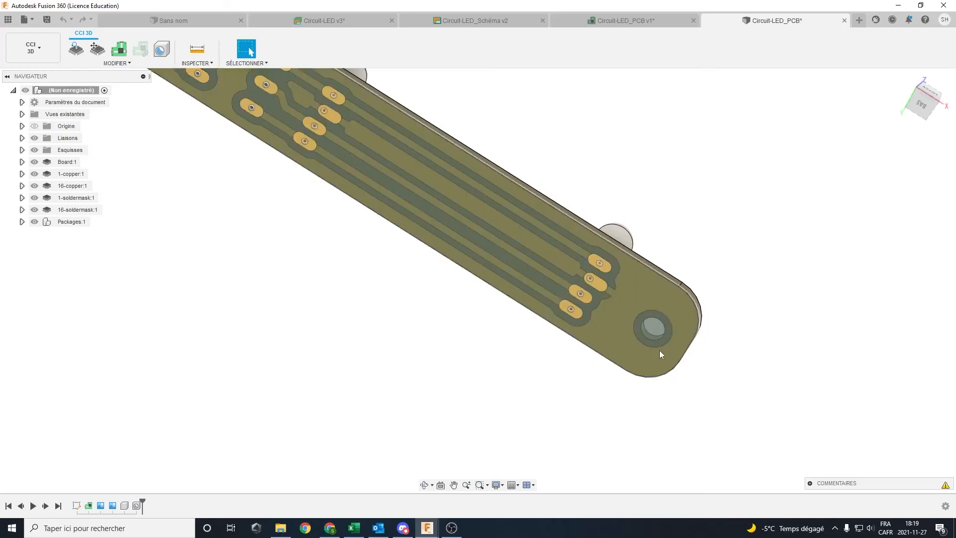
{"action": "scroll", "coordinate": [377, 164], "scroll_direction": "up", "scroll_amount": 5}
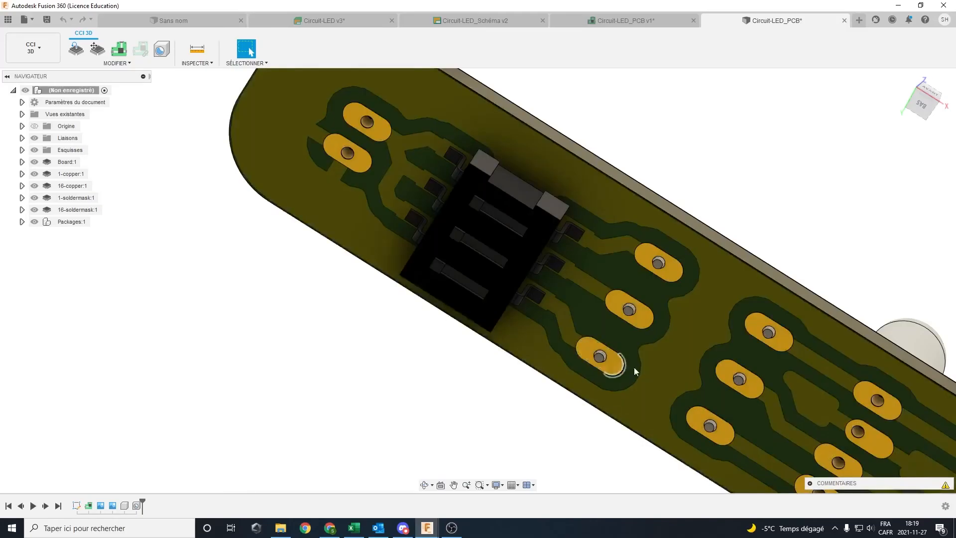
{"action": "scroll", "coordinate": [676, 339], "scroll_direction": "up", "scroll_amount": 3}
{"action": "scroll", "coordinate": [677, 339], "scroll_direction": "down", "scroll_amount": 8}
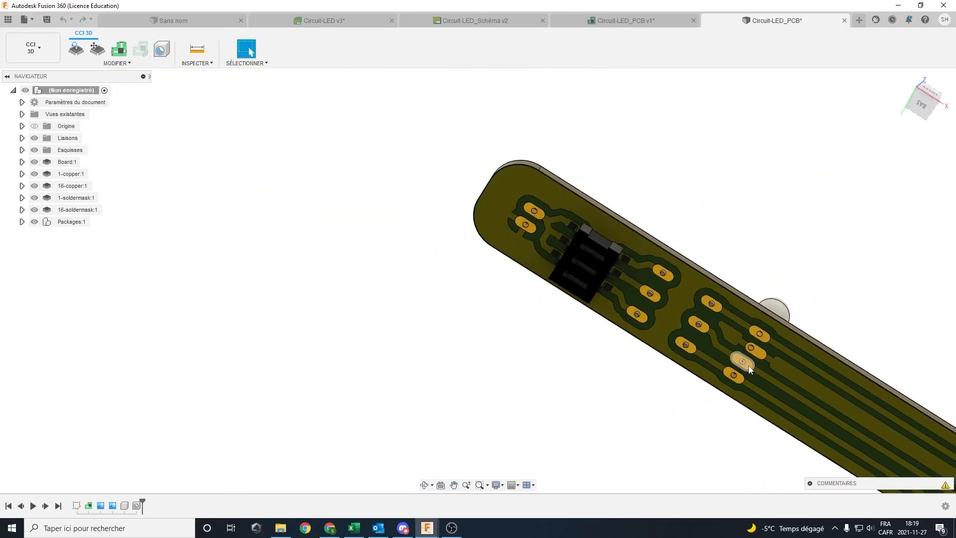
{"action": "middle_click_drag", "start_coordinate": [742, 362], "coordinate": [510, 340]}
Save the 3D board under the name Circuit-LED_PCB3D.
{"action": "key", "text": "ctrl+s"}
{"action": "left_click", "coordinate": [377, 94]}
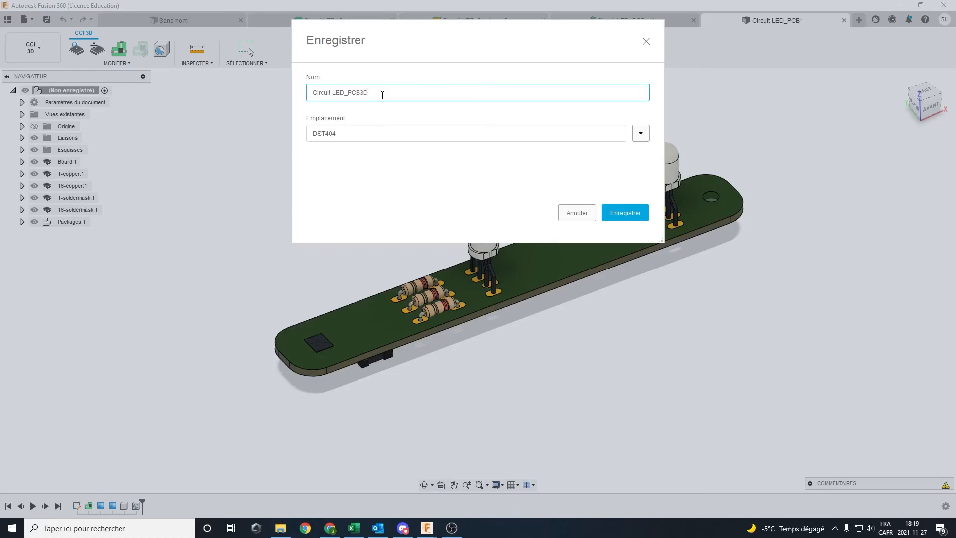
{"action": "left_click", "coordinate": [640, 219]}
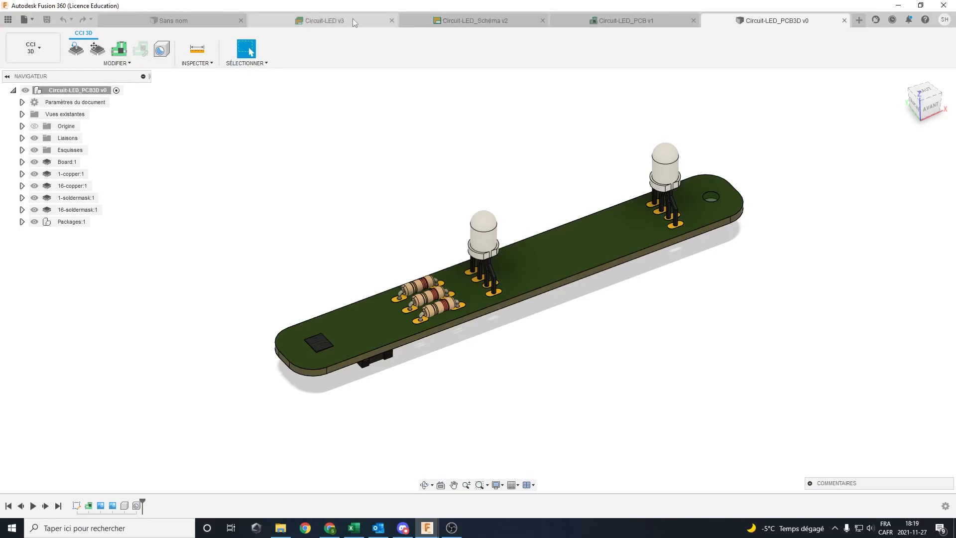
Open the boitier_Lampe design from the project data and view the inside of the housing from below.
{"action": "left_click", "coordinate": [6, 19]}
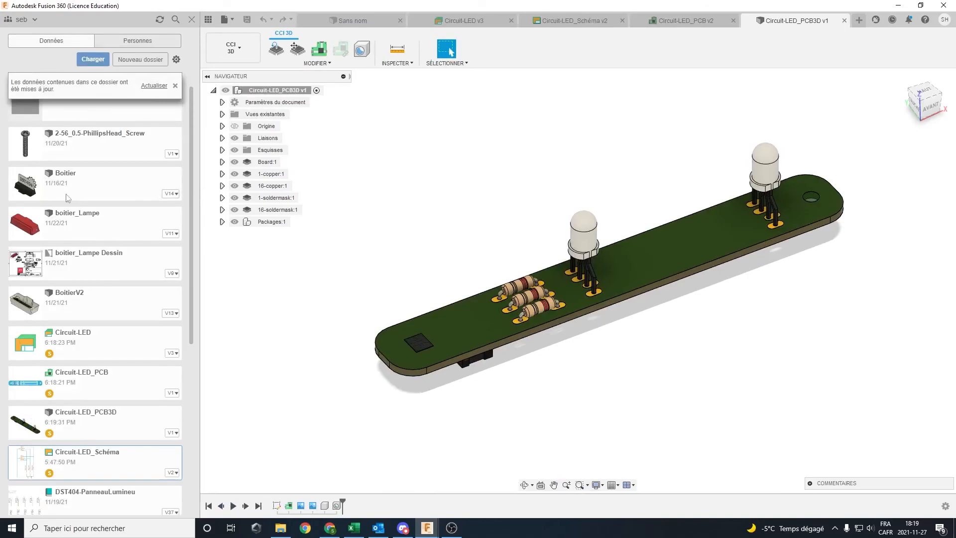
{"action": "double_click", "coordinate": [62, 221]}
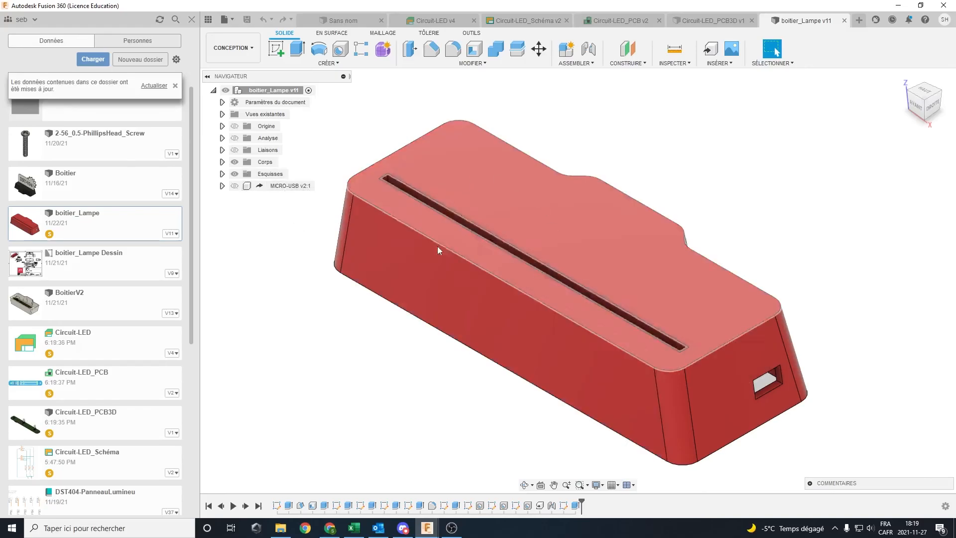
{"action": "middle_click_drag", "start_coordinate": [634, 345], "coordinate": [712, 413]}
{"action": "middle_click_drag", "start_coordinate": [801, 348], "coordinate": [722, 320], "text": "shift"}
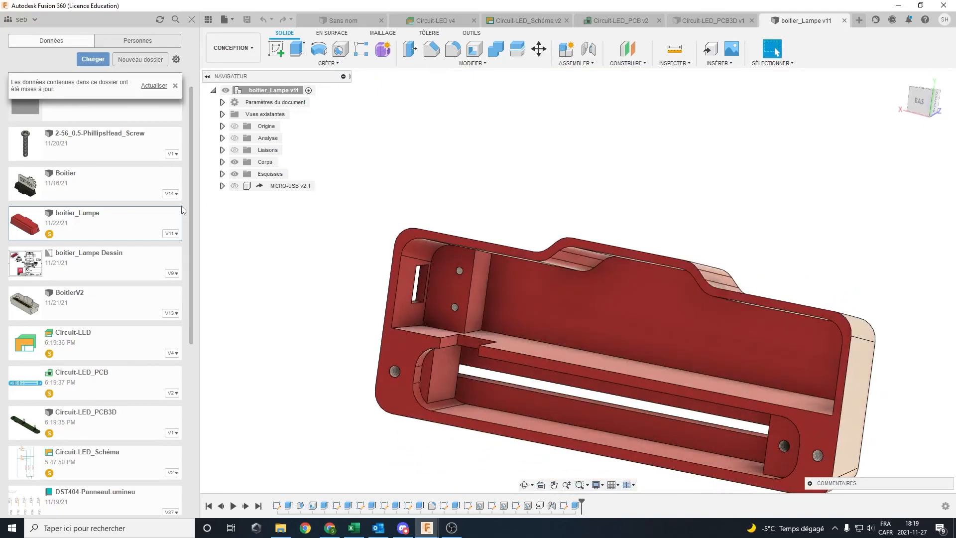
Show the MICRO-USB component in the lamp housing, inspect how it sits, and hide it again.
{"action": "left_click", "coordinate": [234, 187]}
{"action": "middle_click_drag", "start_coordinate": [503, 228], "coordinate": [775, 50], "text": "shift"}
{"action": "mouse_move", "coordinate": [627, 309]}
{"action": "middle_mouse_down", "text": "shift"}
{"action": "mouse_move", "coordinate": [602, 289]}
{"action": "mouse_move", "coordinate": [630, 311]}
{"action": "middle_mouse_up", "text": "shift"}
{"action": "middle_click_drag", "start_coordinate": [776, 50], "coordinate": [193, 153], "text": "shift"}
{"action": "left_click", "coordinate": [233, 188]}
{"action": "middle_click_drag", "start_coordinate": [382, 223], "coordinate": [776, 51], "text": "shift"}
{"action": "middle_click_drag", "start_coordinate": [501, 302], "coordinate": [483, 253], "text": "shift"}
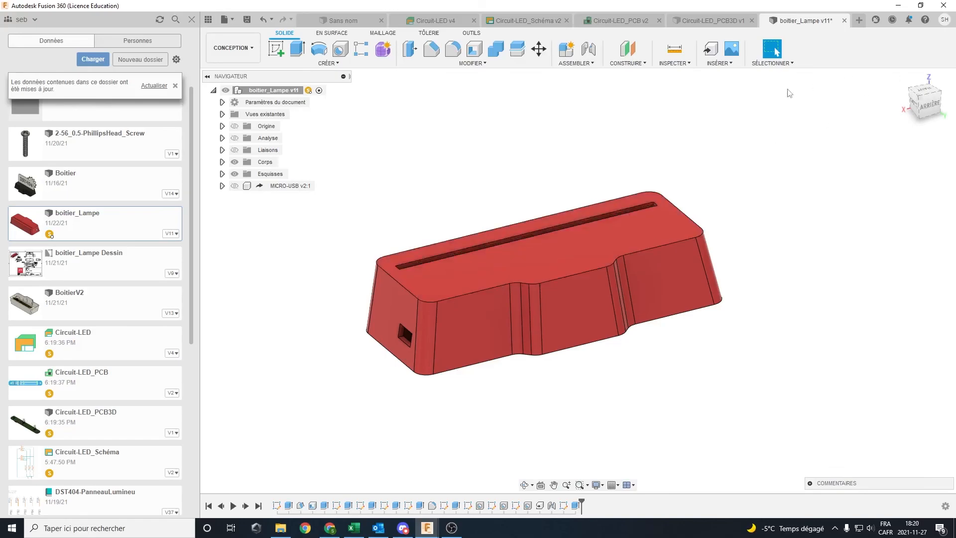
Close the boitier_Lampe design without saving and return to the Circuit-LED_PCB board layout.
{"action": "left_click", "coordinate": [844, 20]}
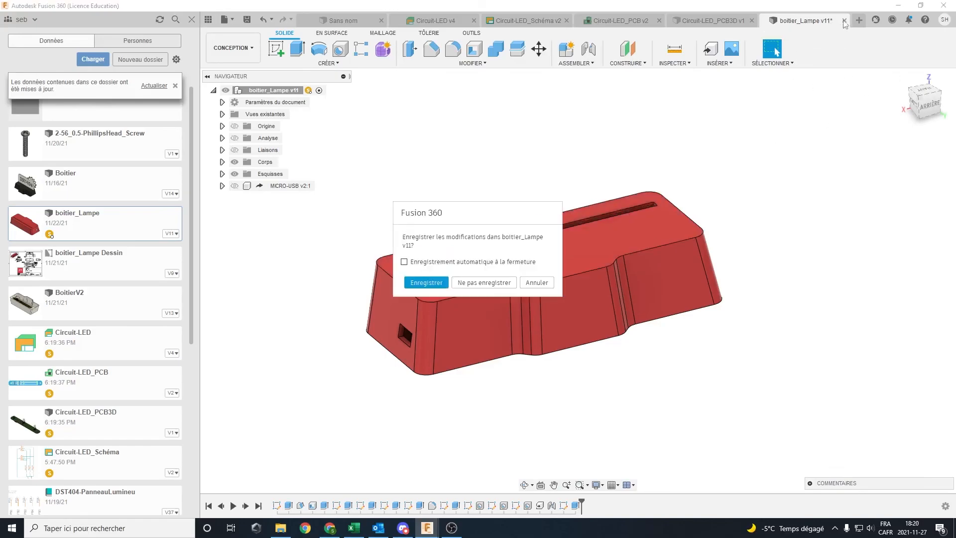
{"action": "left_click", "coordinate": [484, 283]}
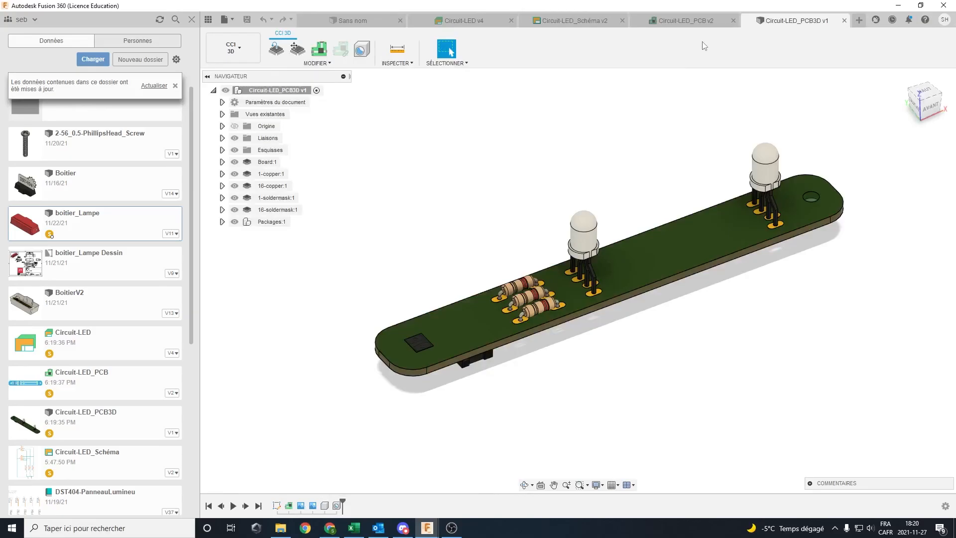
{"action": "left_click", "coordinate": [688, 21]}
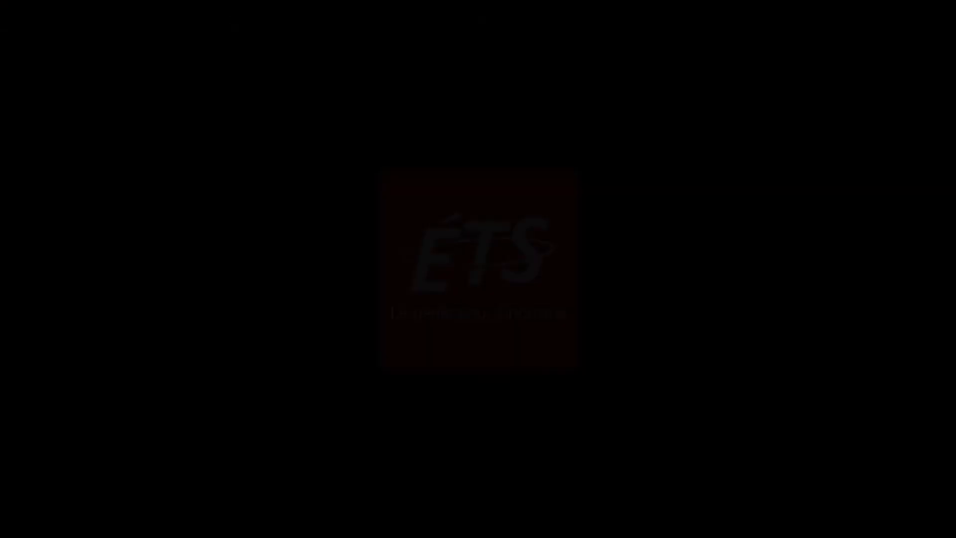